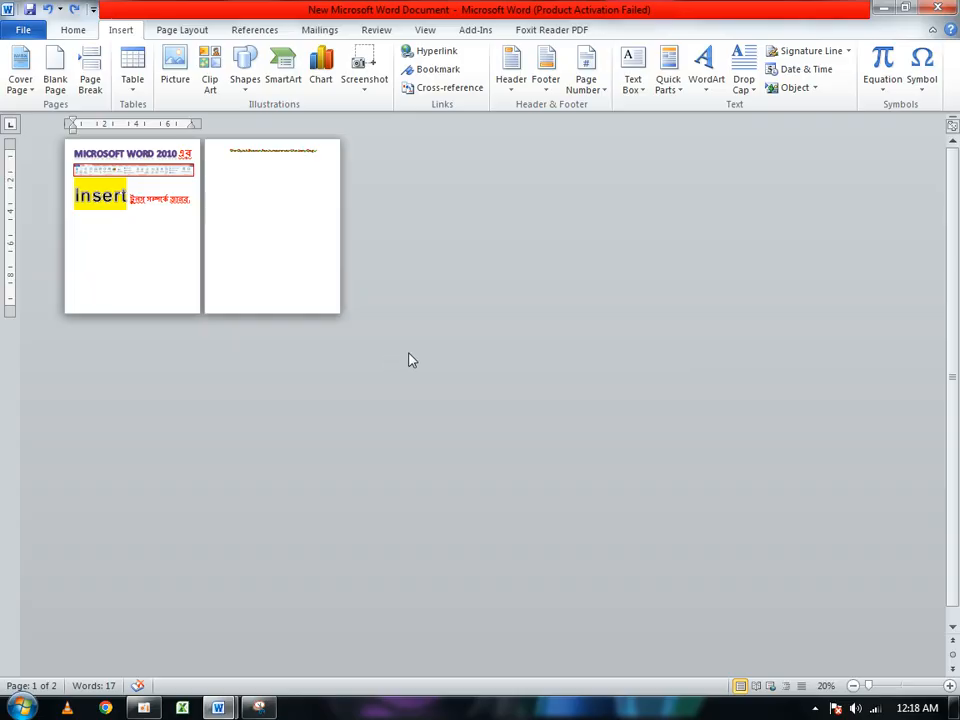
# Add an empty line above the sentence "The Quick Brown Fox Jumps over the Lazy Dog." on page 2.
pyautogui.scroll(10, 408, 360)
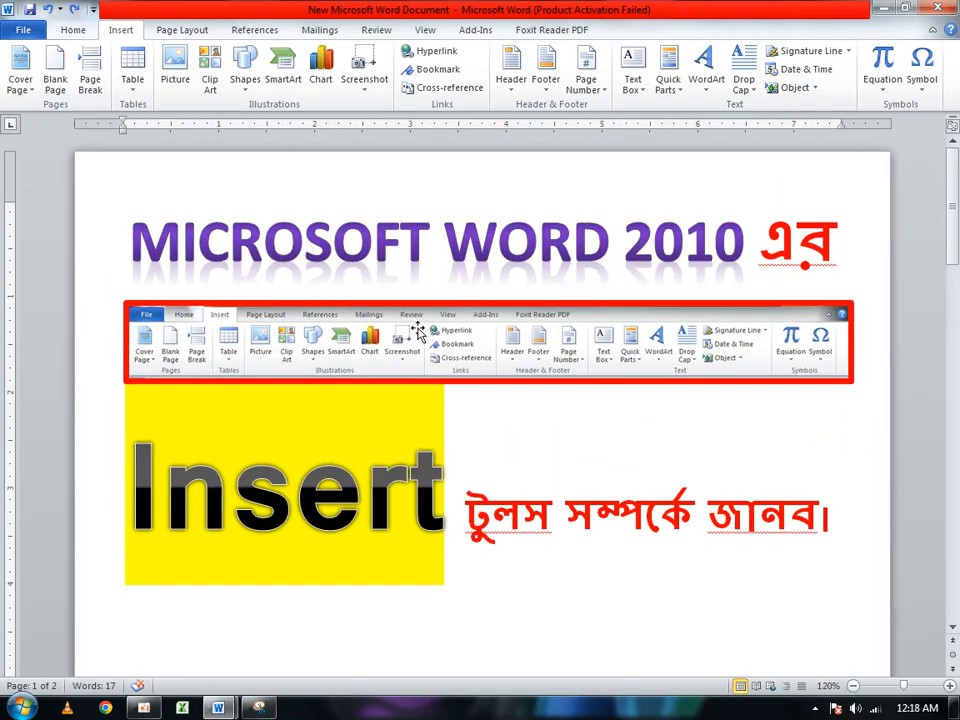
pyautogui.scroll(-3, 371, 354)
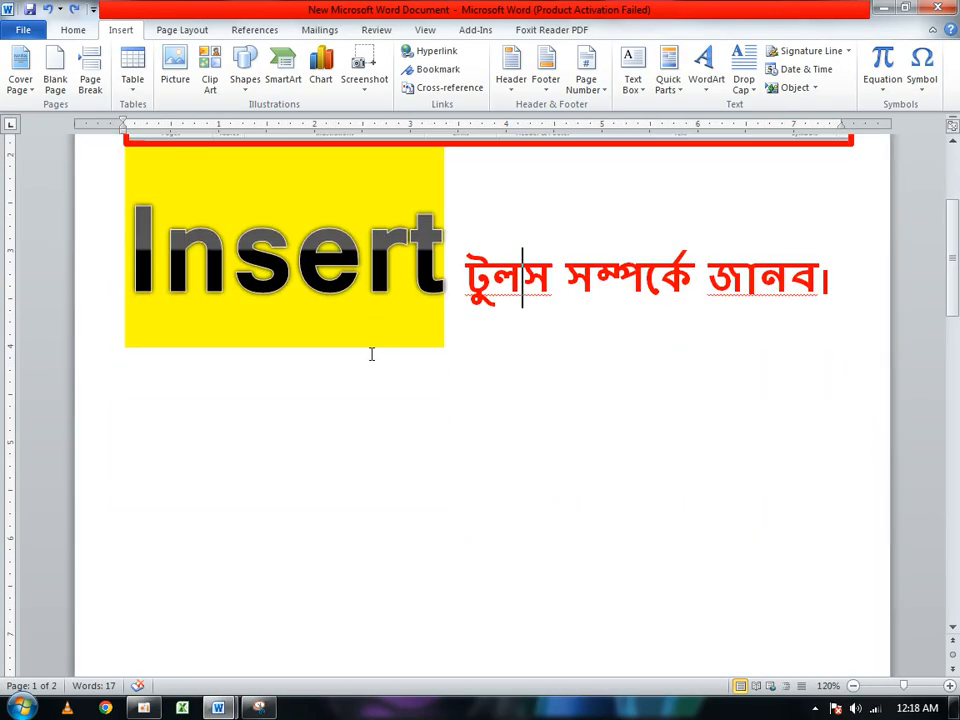
pyautogui.scroll(-2, 371, 354)
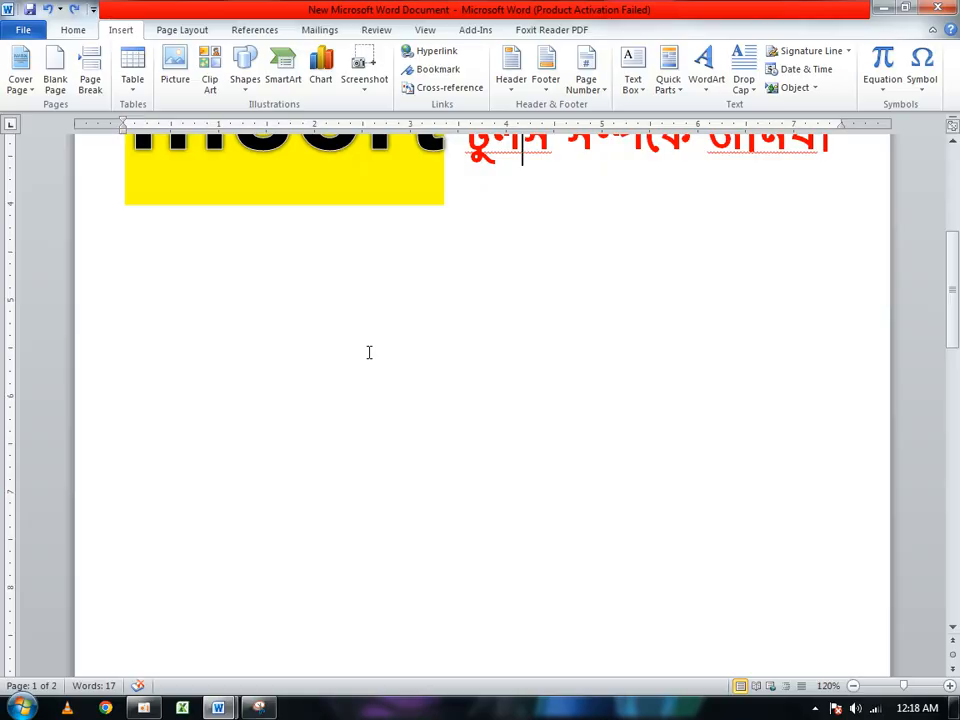
pyautogui.hotkey('ctrl', 'End')
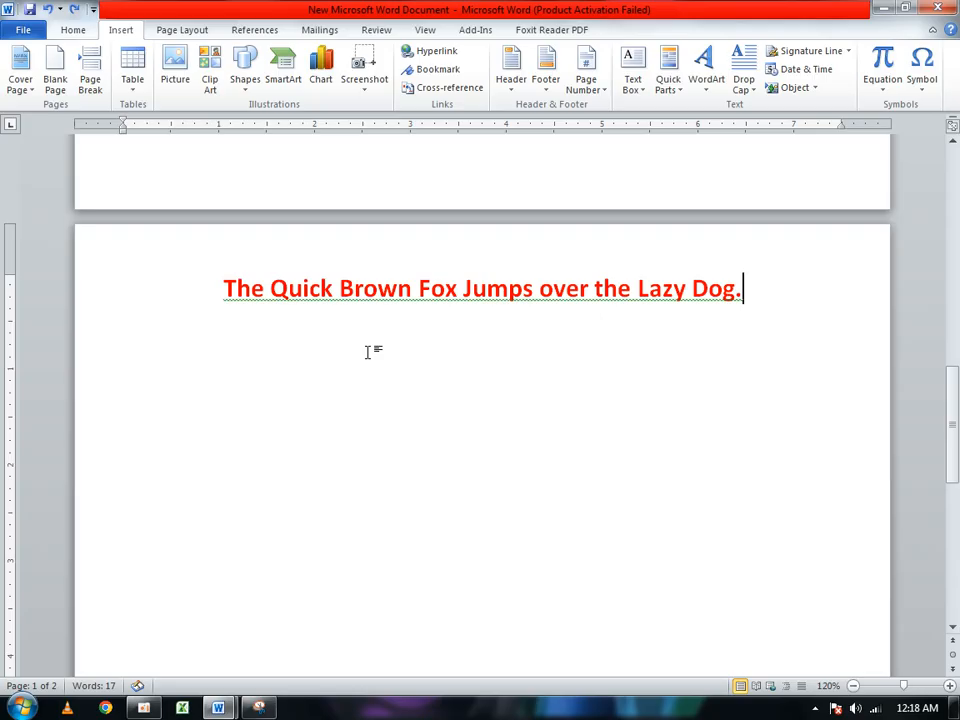
pyautogui.scroll(-6, 366, 332)
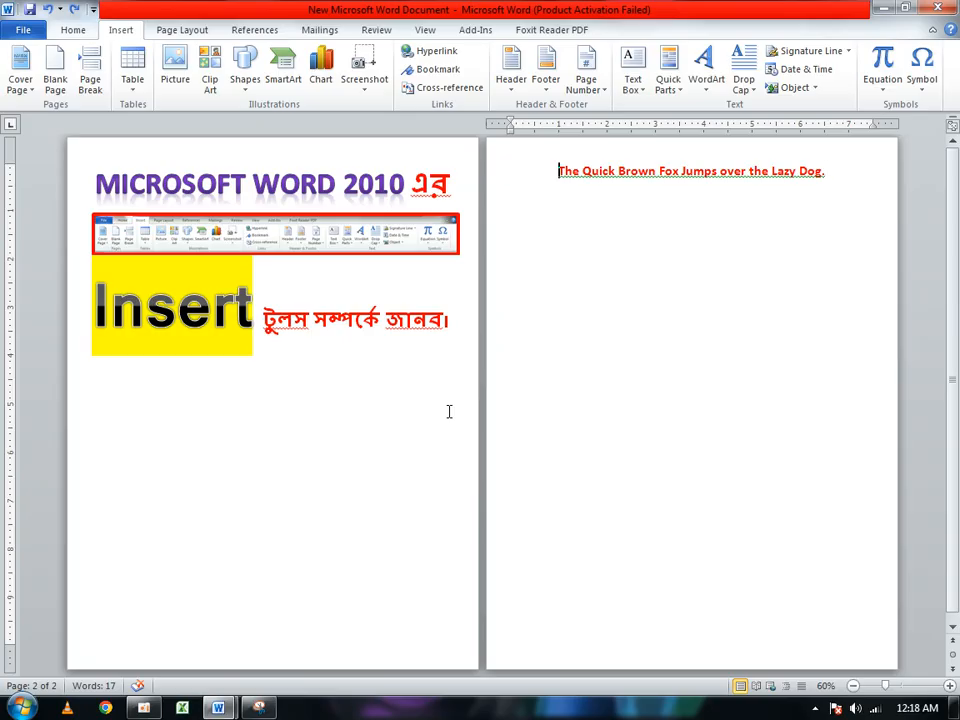
pyautogui.scroll(9, 350, 358)
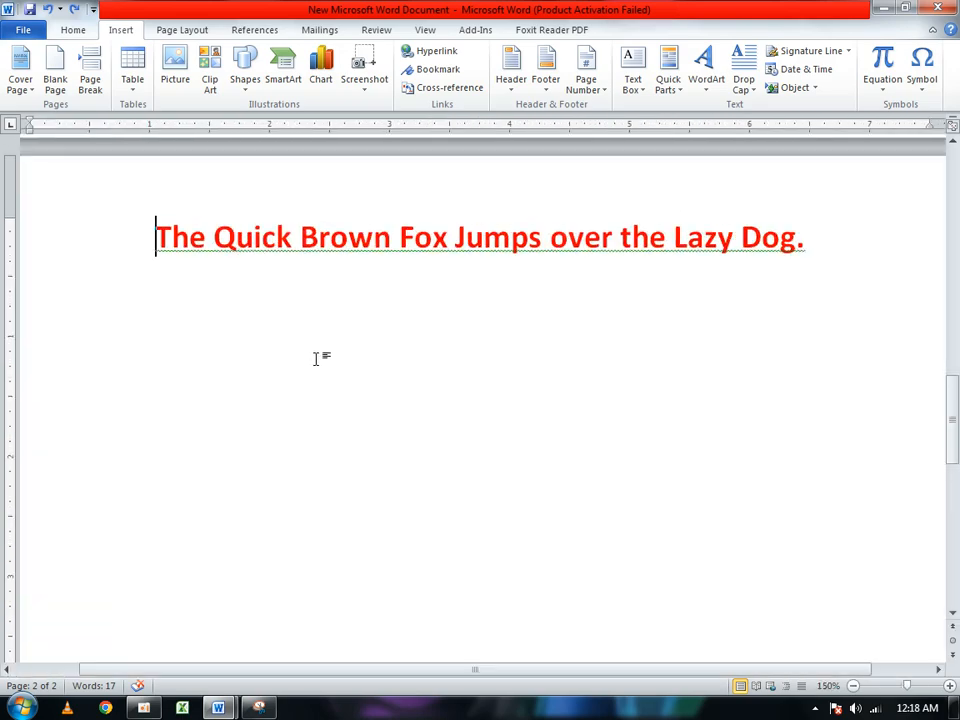
pyautogui.press('Return')
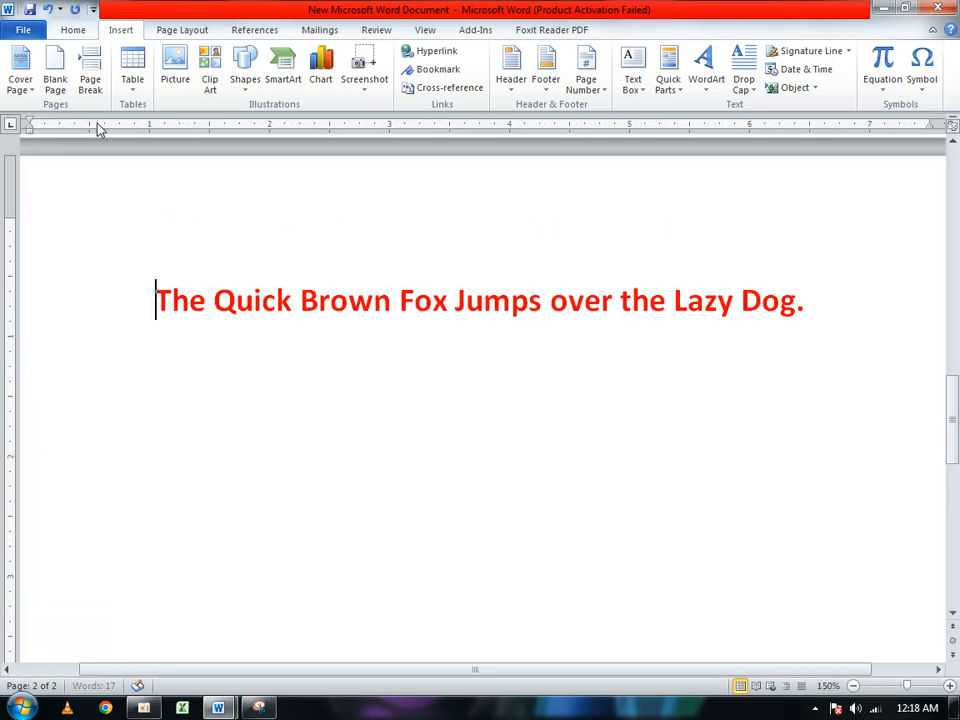
pyautogui.press('Up')
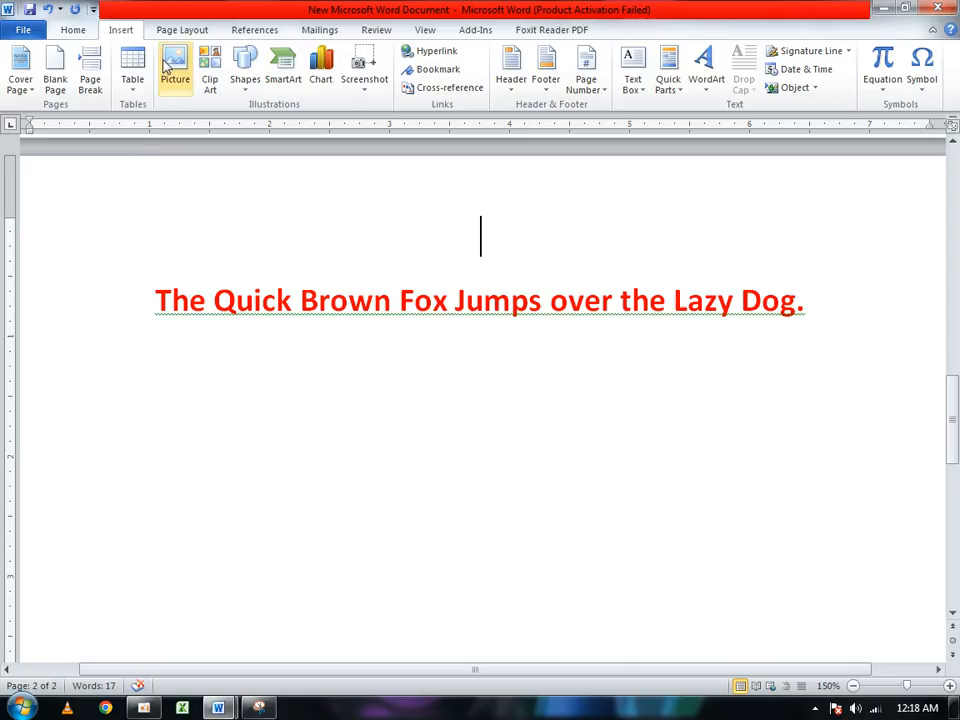
# Insert a table with three columns and two rows on the empty line above the sentence.
pyautogui.click(135, 88)
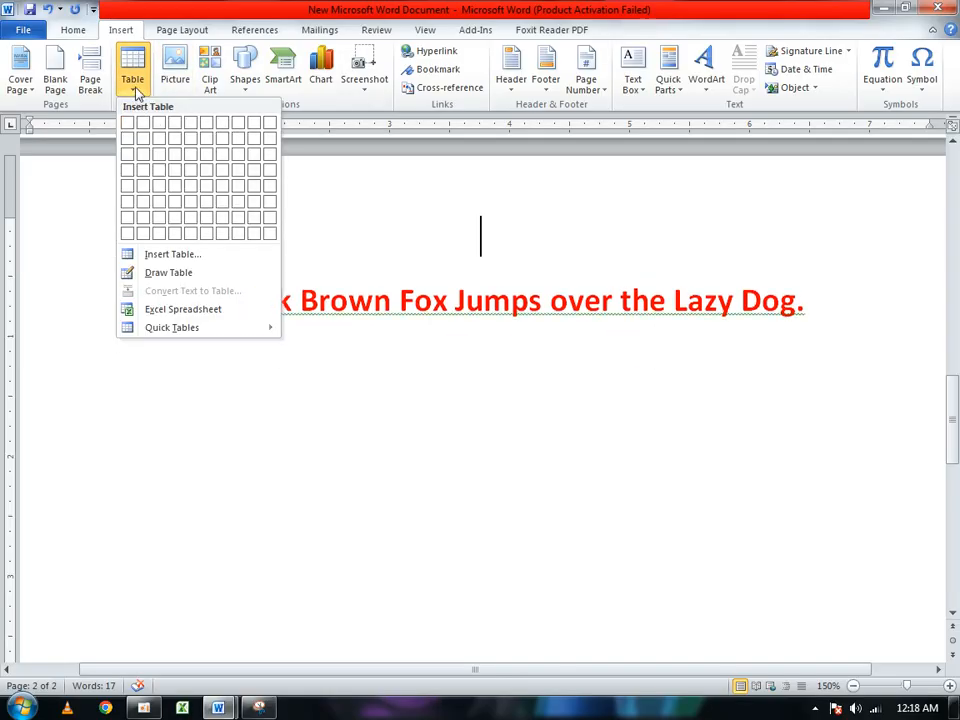
pyautogui.click(135, 90)
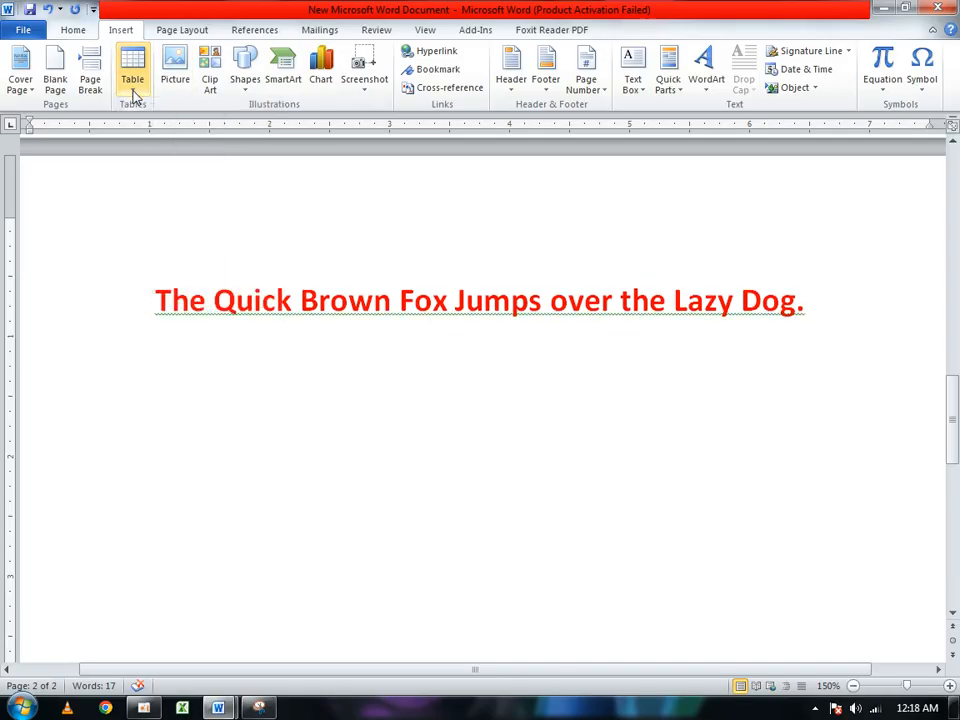
pyautogui.click(135, 92)
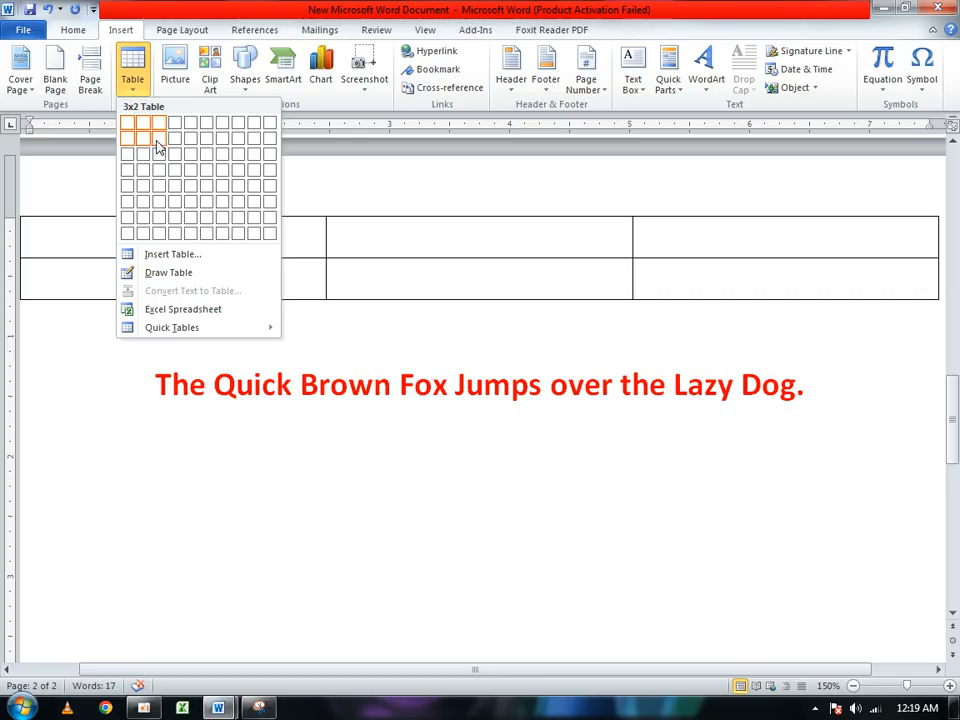
pyautogui.click(157, 140)
pyautogui.scroll(-3, 415, 277)
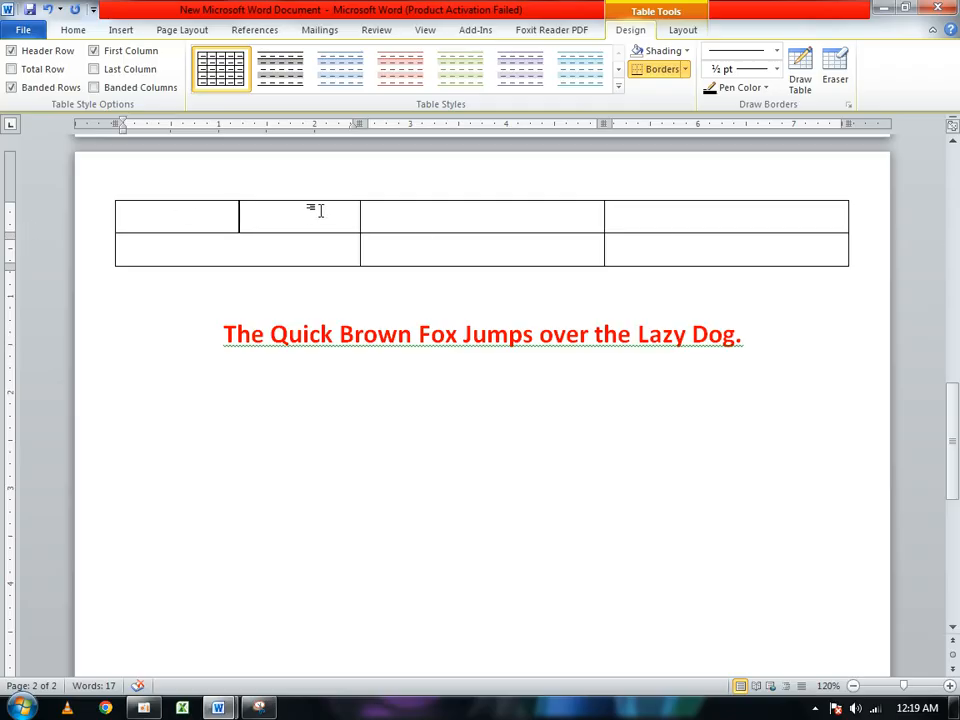
# Select the new table and examine the Design and Layout tools available for it.
pyautogui.moveTo(320, 210); pyautogui.dragTo(671, 247)
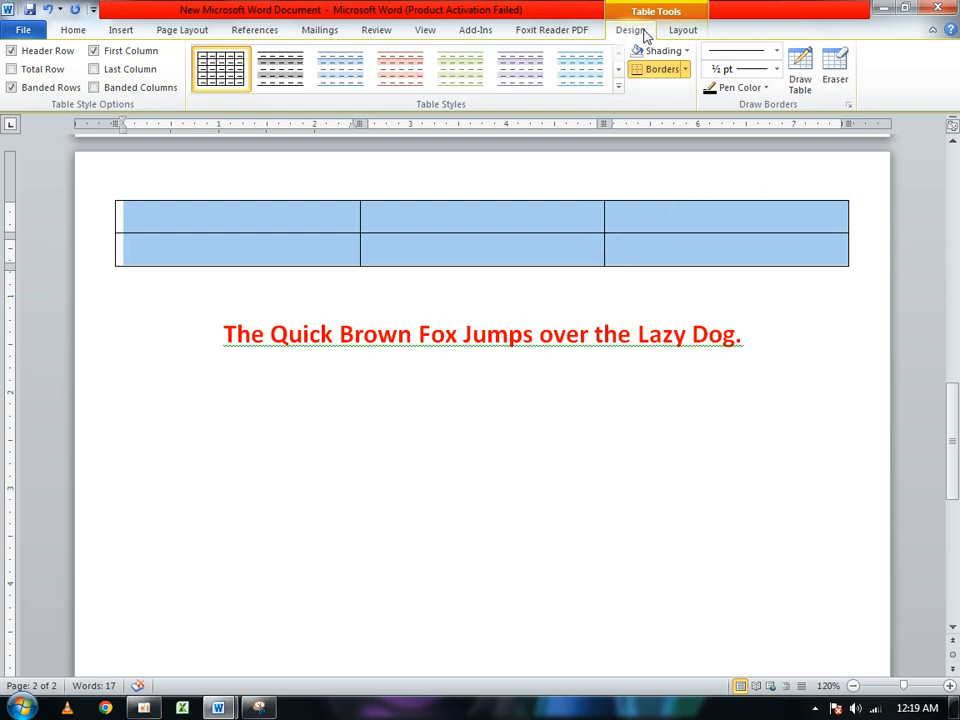
pyautogui.click(674, 33)
pyautogui.click(645, 30)
pyautogui.click(671, 28)
pyautogui.click(652, 30)
pyautogui.click(672, 33)
pyautogui.click(630, 30)
pyautogui.click(672, 36)
pyautogui.click(628, 32)
pyautogui.click(666, 30)
pyautogui.click(634, 30)
pyautogui.click(272, 260)
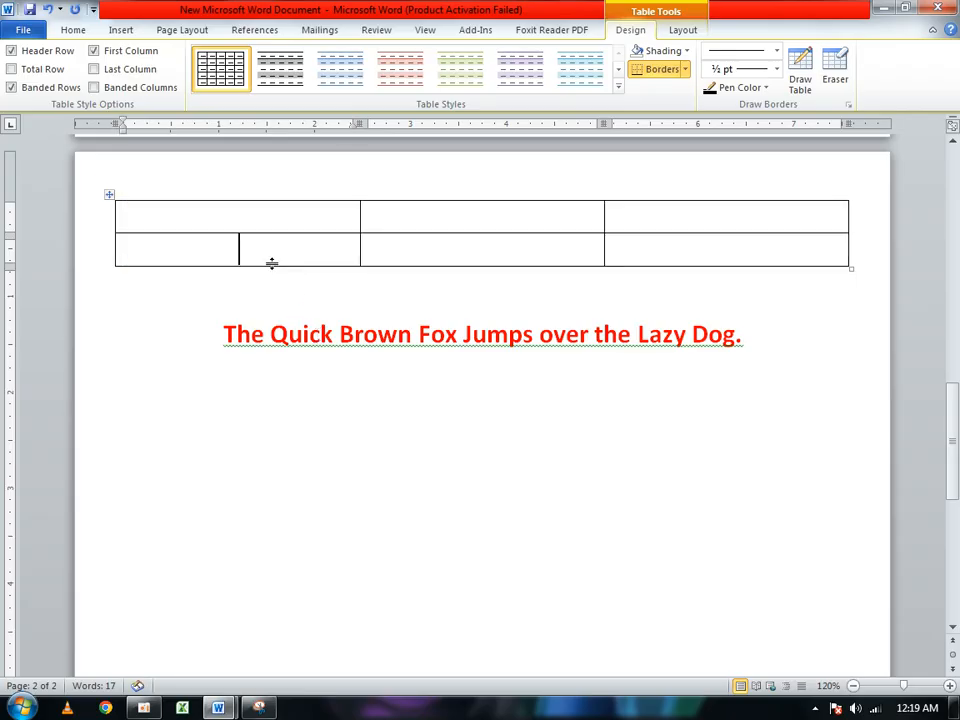
pyautogui.click(286, 211)
pyautogui.click(121, 30)
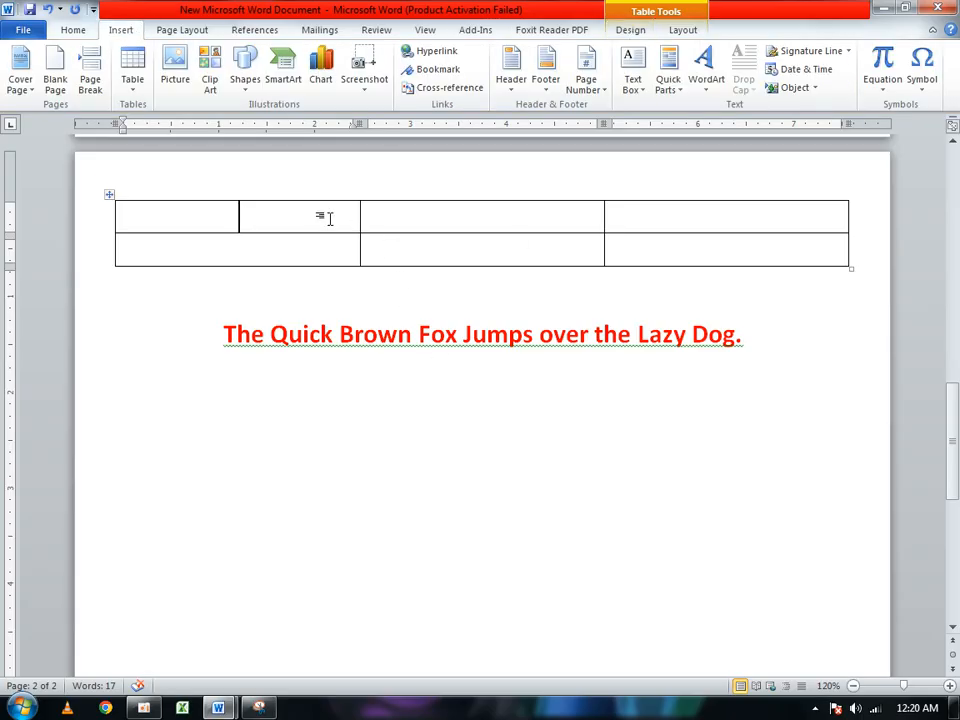
pyautogui.click(326, 250)
pyautogui.click(642, 31)
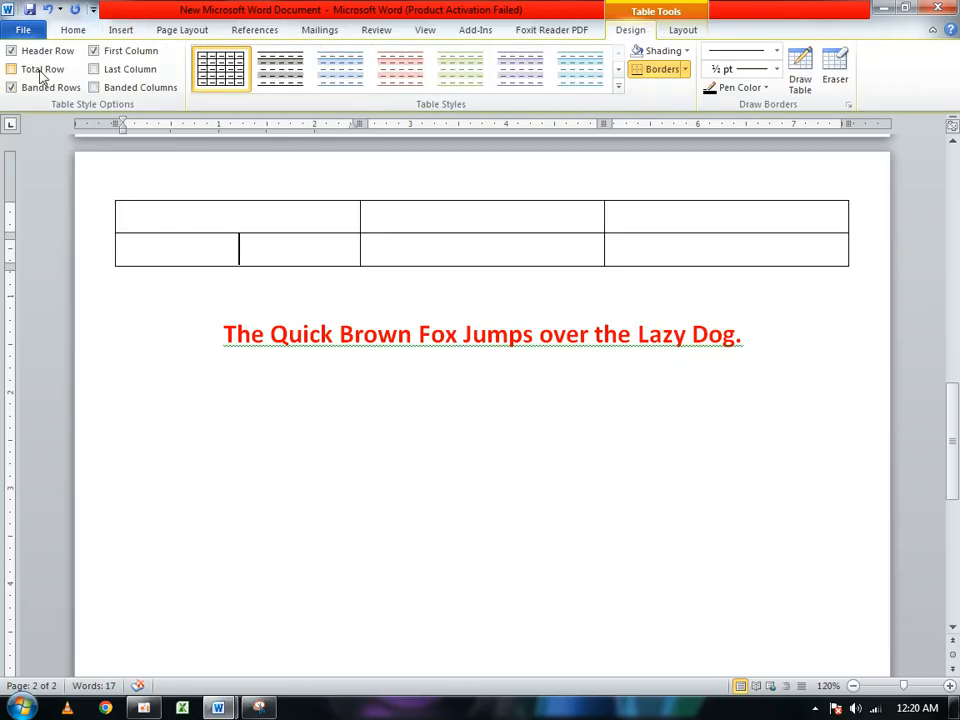
# Try switching the table's Header Row option off and back on.
pyautogui.click(183, 211)
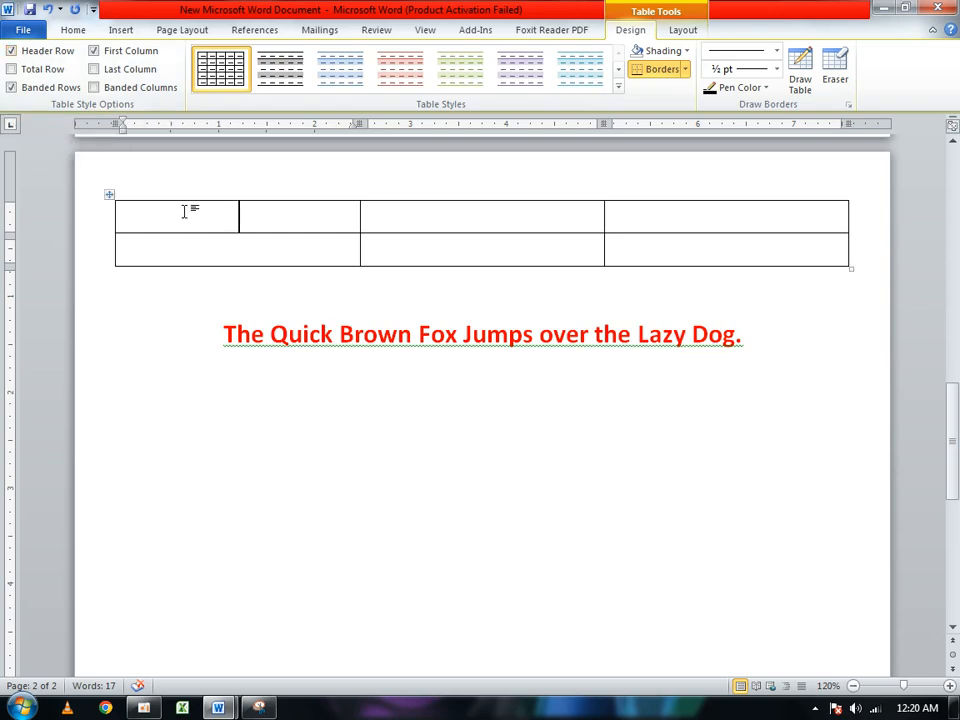
pyautogui.click(11, 53)
pyautogui.click(11, 51)
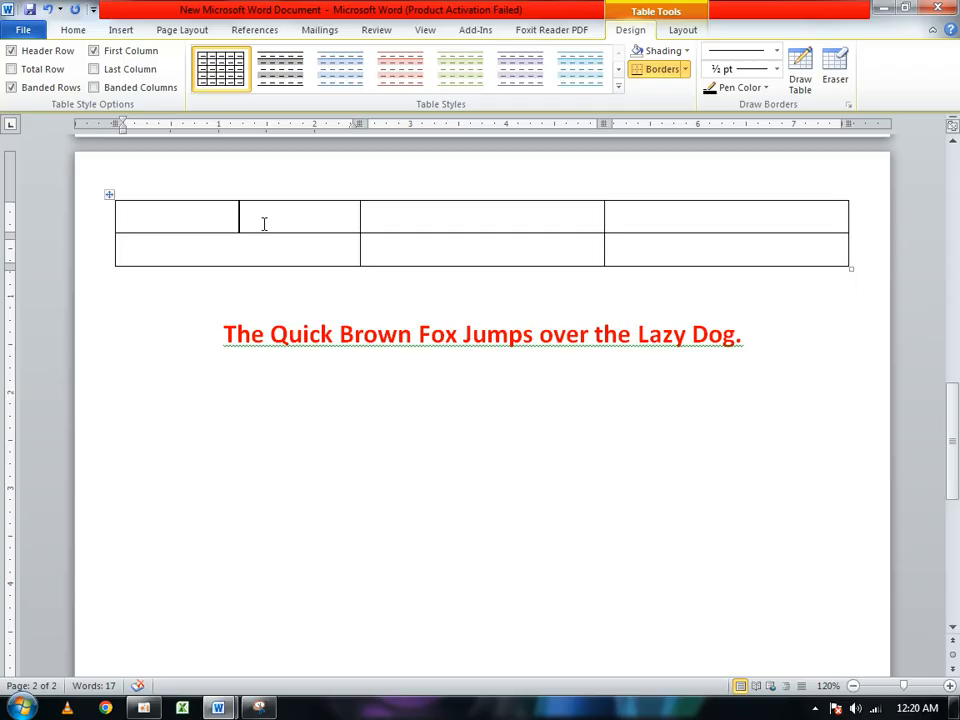
# Fill the three cells of the table's first row with dfgsdf, dfgdf and dgd.
pyautogui.write('dfgsdf')
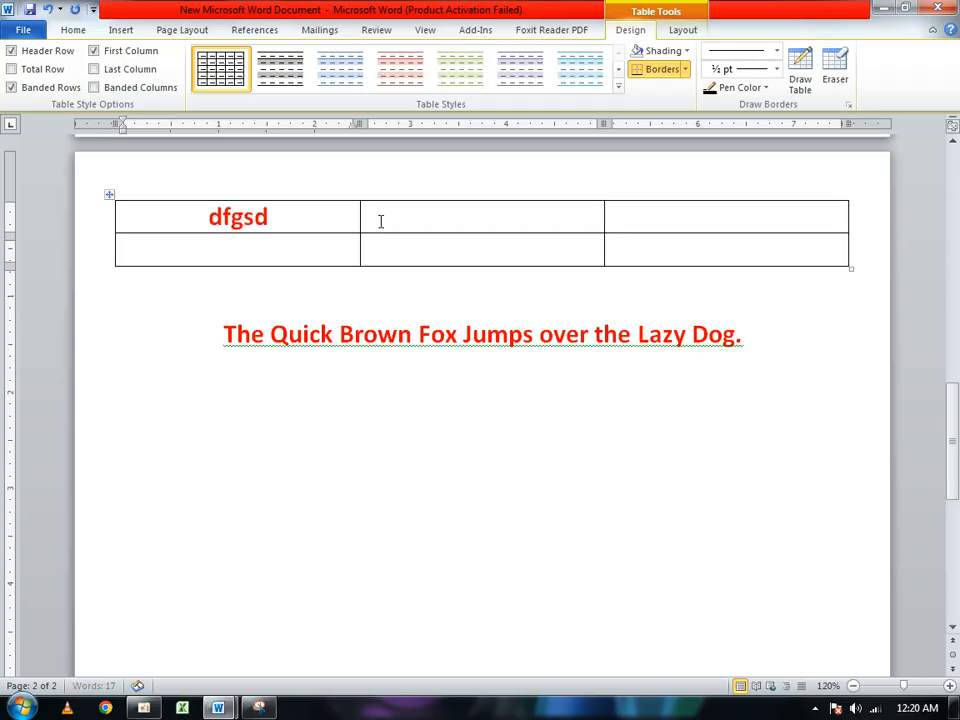
pyautogui.click(435, 219)
pyautogui.write('dfgdf')
pyautogui.click(692, 219)
pyautogui.write('dgd')
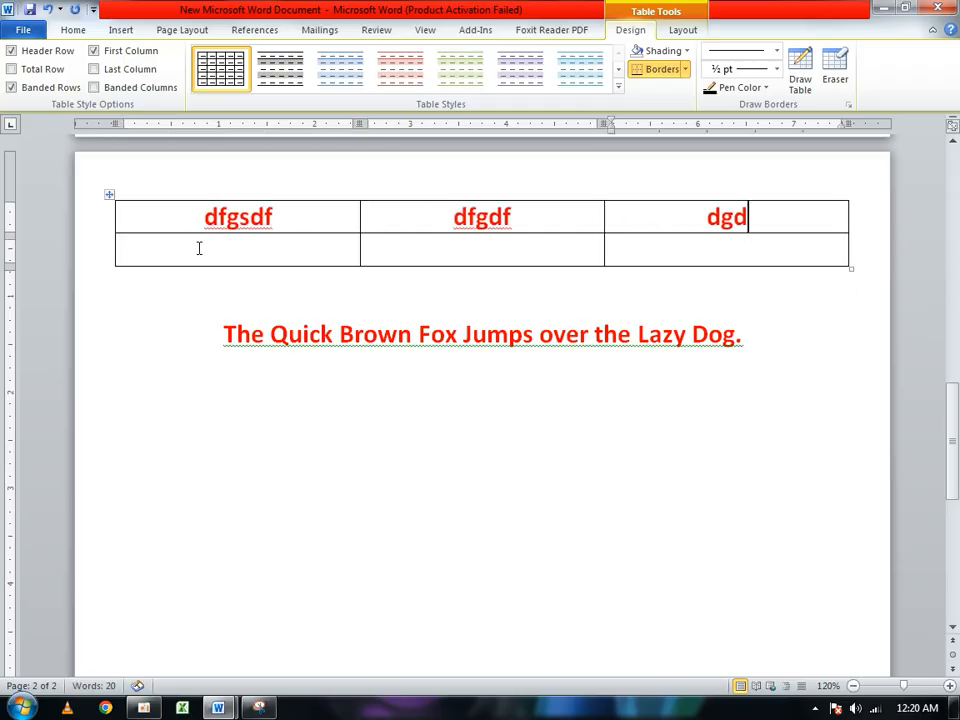
# Add a row below the table's second row and dismiss the Windows color scheme message without changing the scheme.
pyautogui.click(206, 249)
pyautogui.click(828, 249)
pyautogui.click(845, 250)
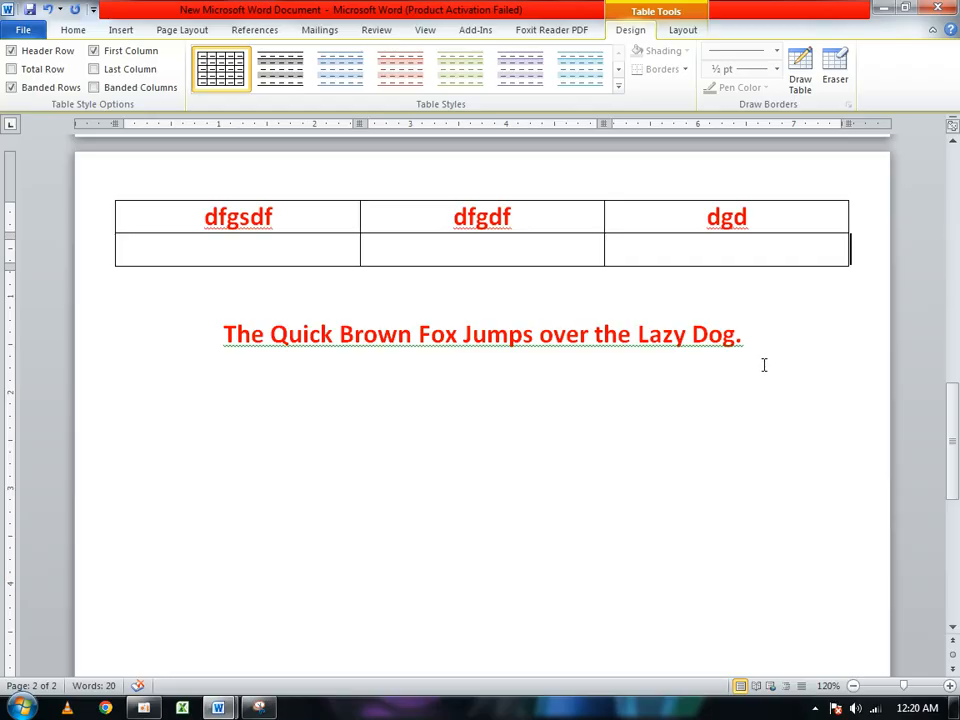
pyautogui.press('Return')
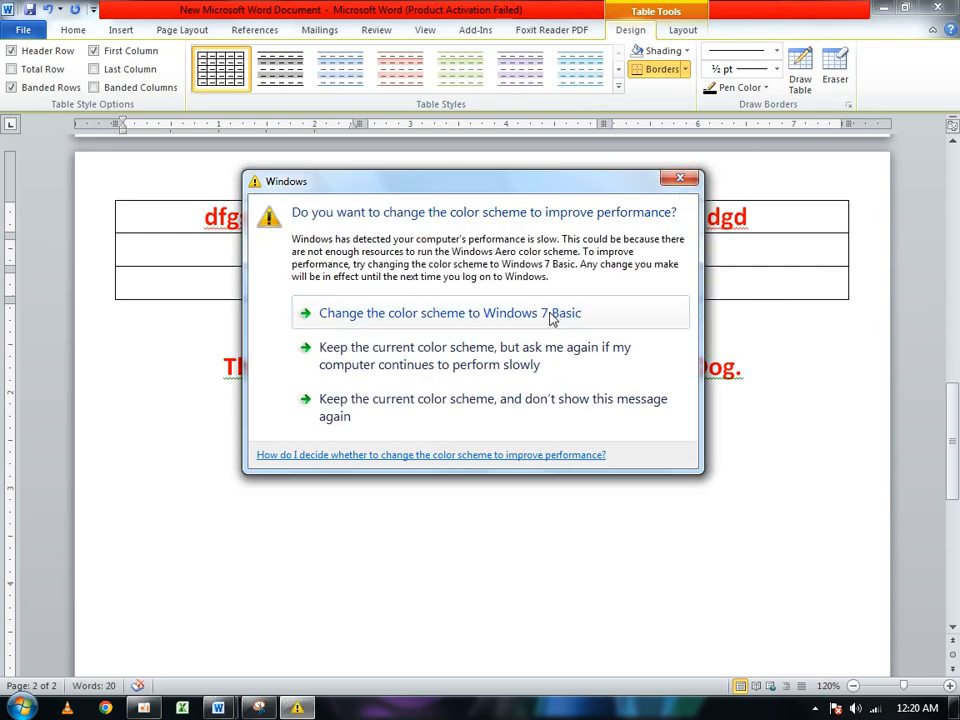
pyautogui.click(680, 178)
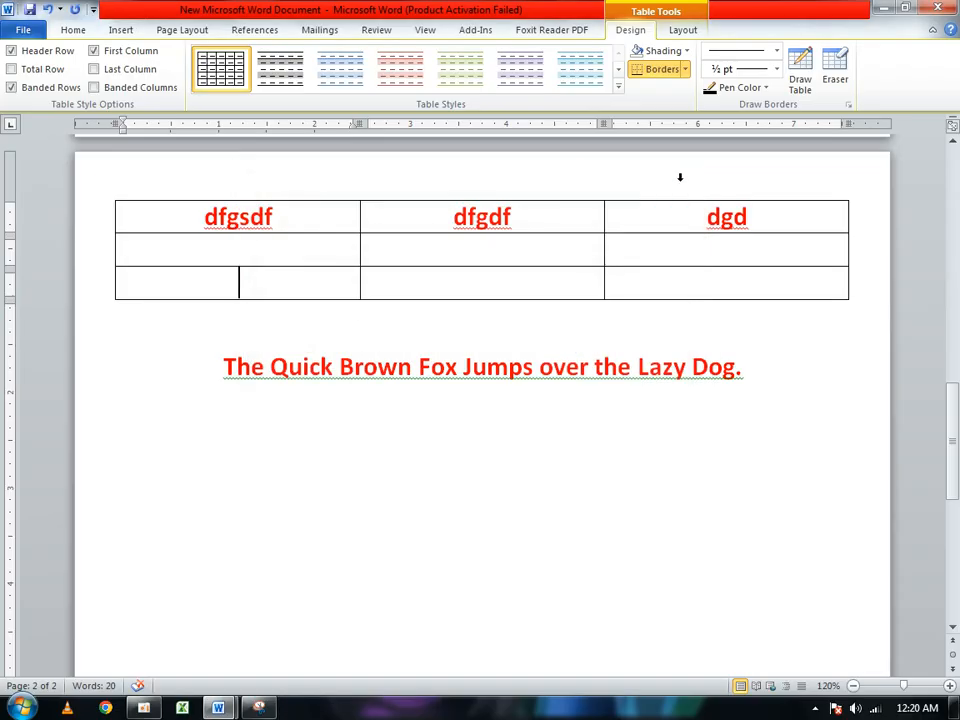
# Remove the stray line break from the new row and add two more rows below the table's second row.
pyautogui.press('Return')
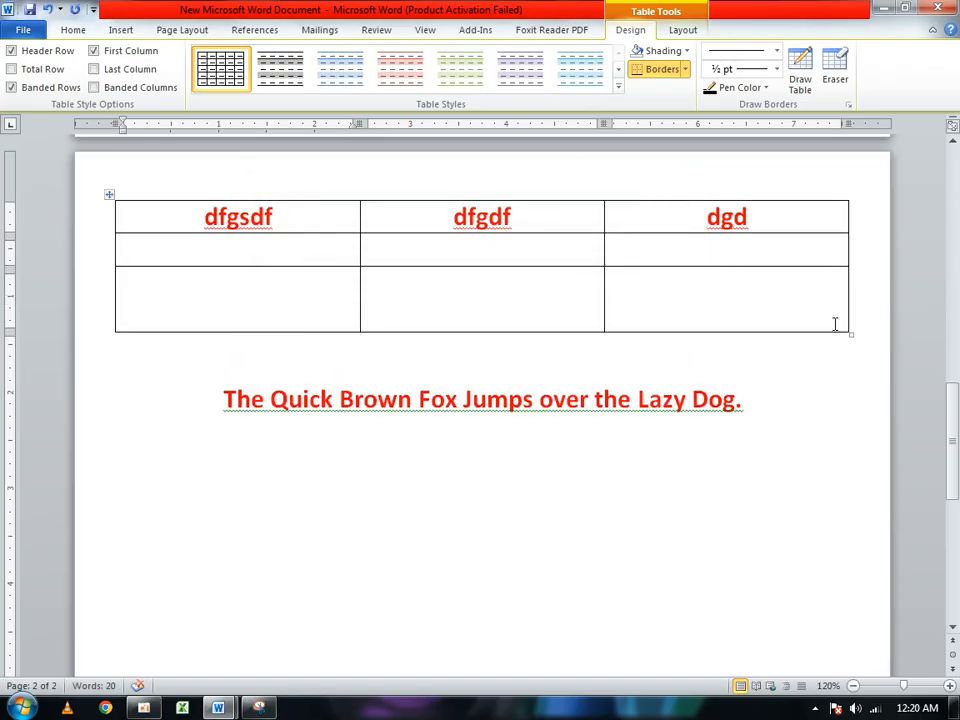
pyautogui.press('BackSpace')
pyautogui.press('BackSpace')
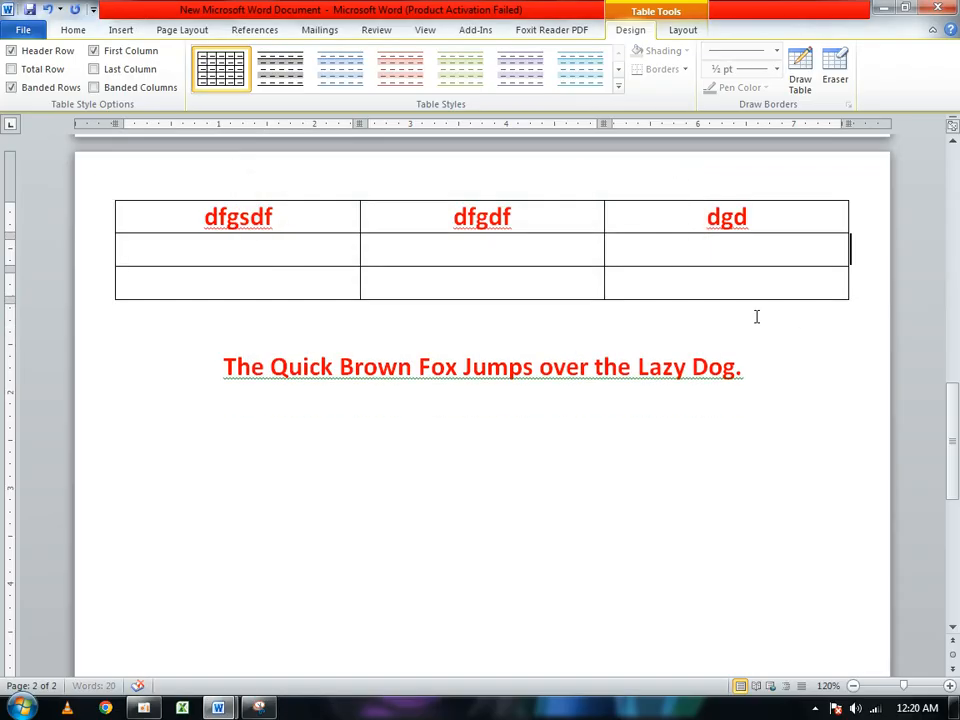
pyautogui.press('Return')
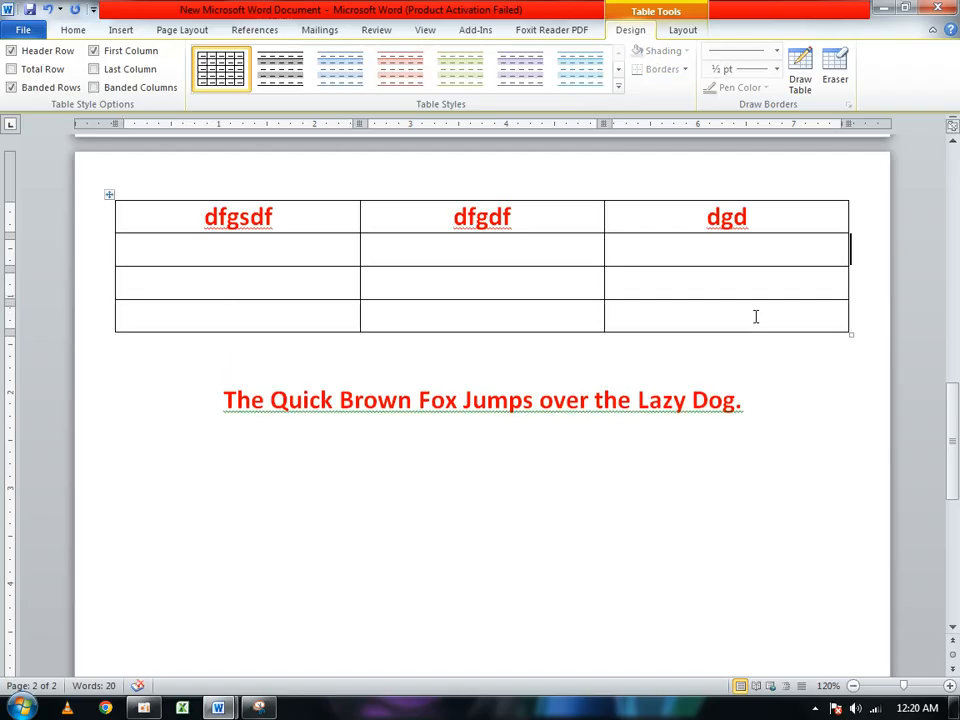
pyautogui.press('Return')
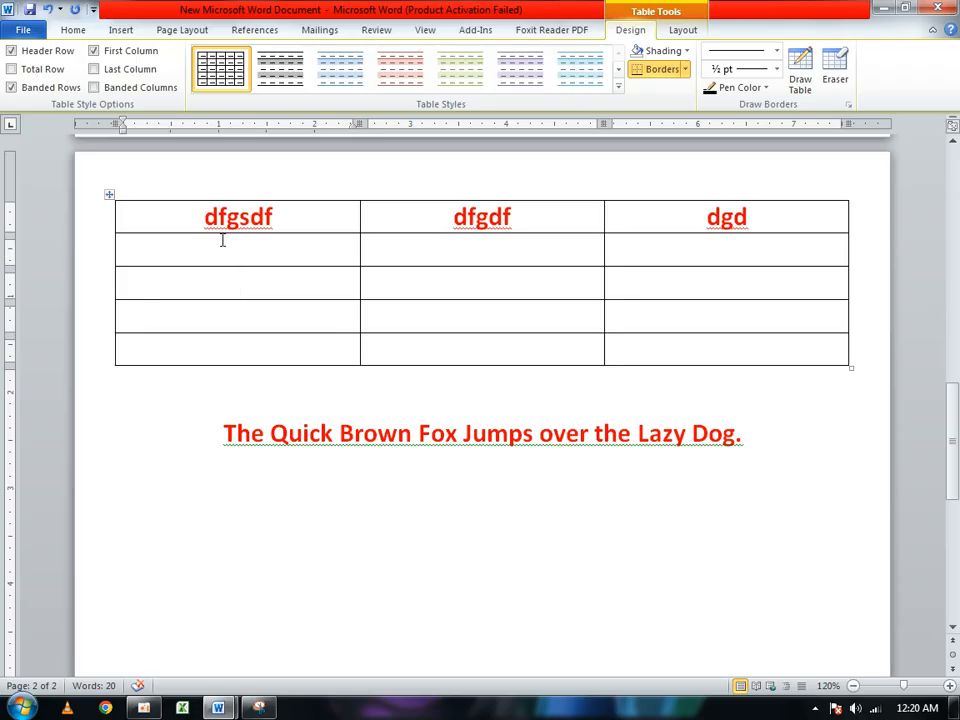
# Try the Total Row option and the light blue and light green table styles, and restore the plain grid style.
pyautogui.click(12, 69)
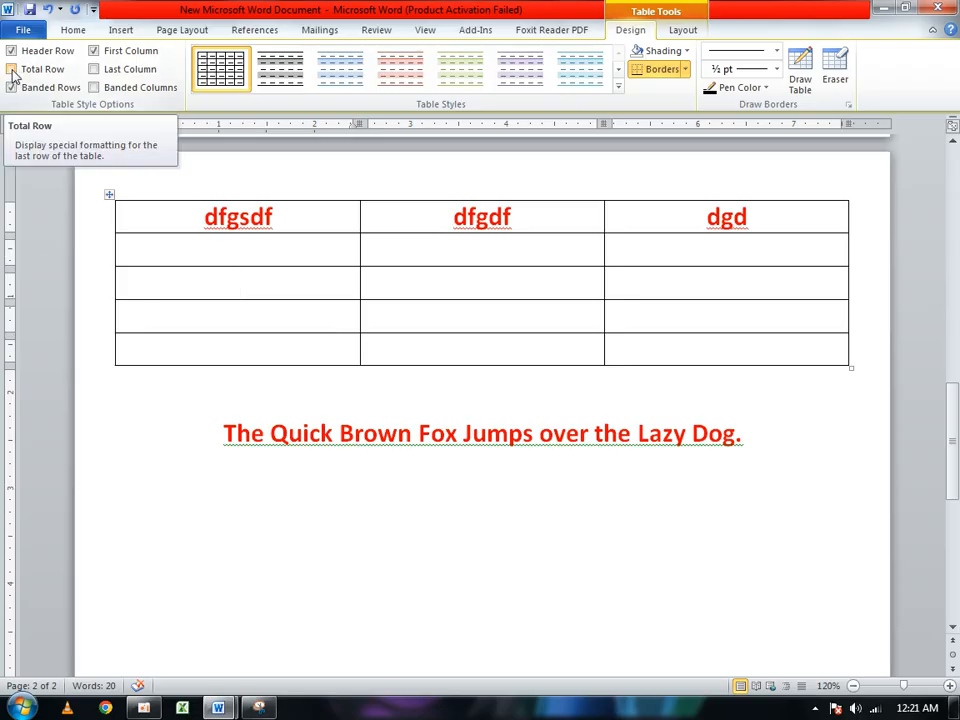
pyautogui.click(12, 69)
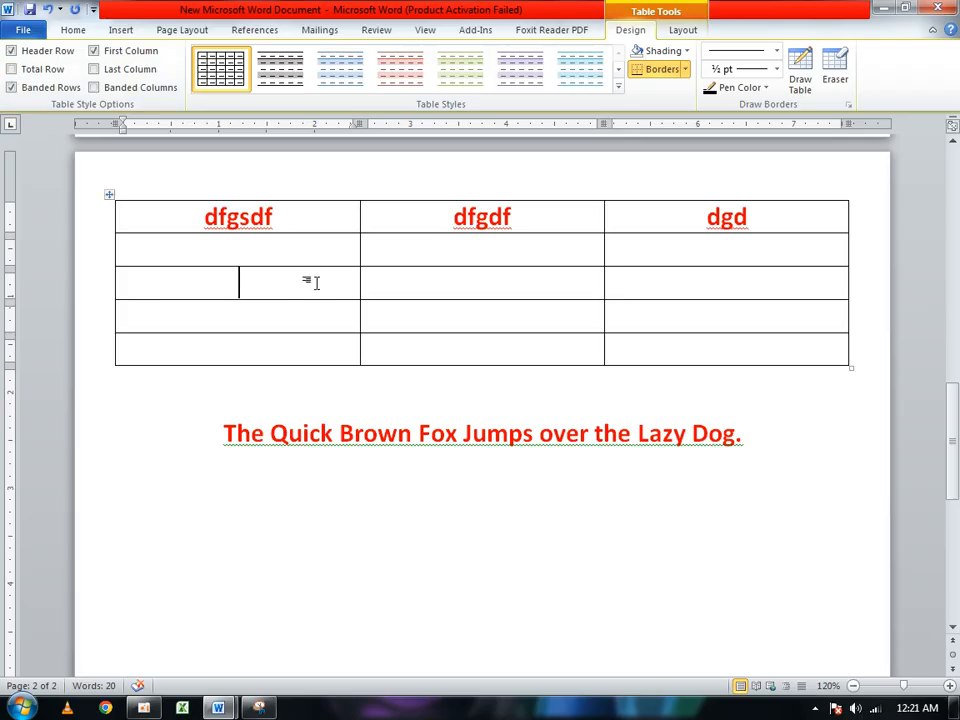
pyautogui.click(343, 72)
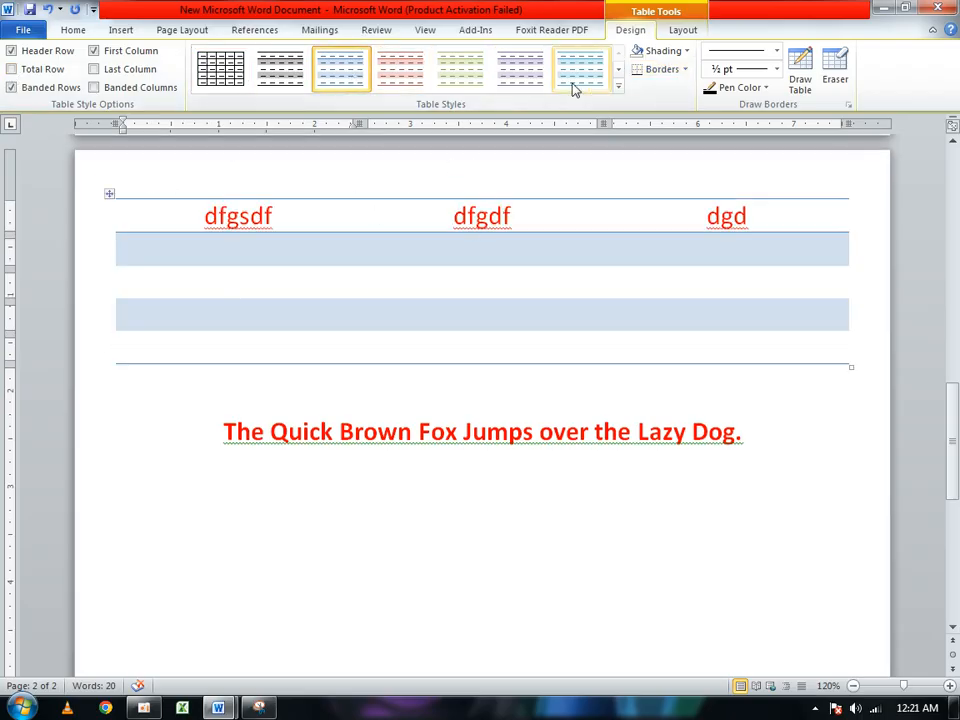
pyautogui.click(461, 70)
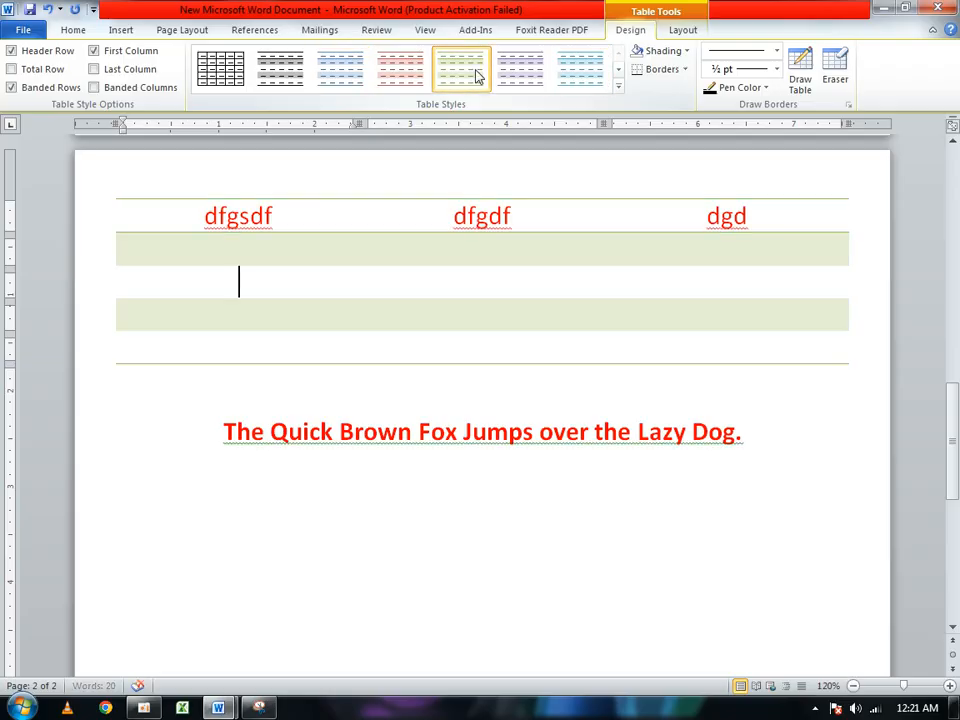
pyautogui.click(221, 81)
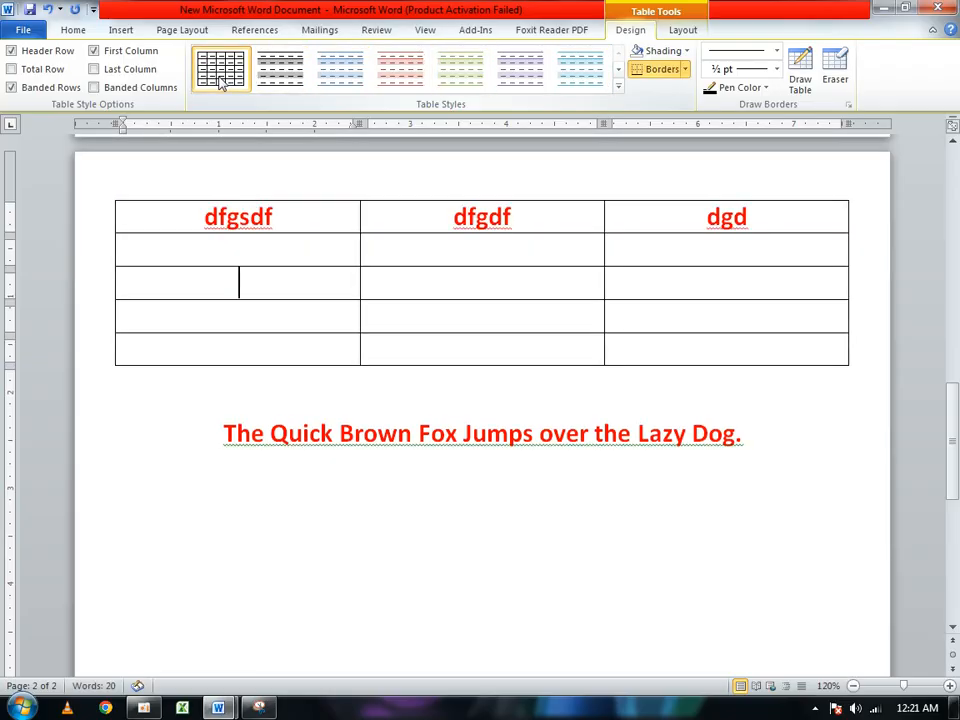
# Apply the black table style with shaded header row and first column, and switch it to the aqua variant.
pyautogui.click(618, 86)
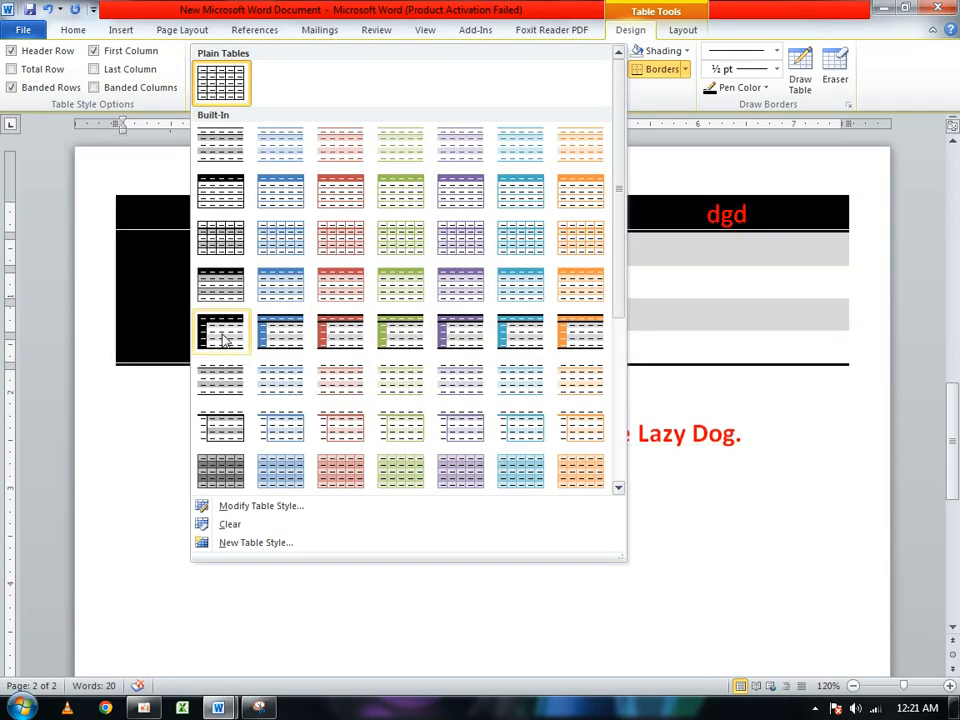
pyautogui.click(222, 333)
pyautogui.click(463, 285)
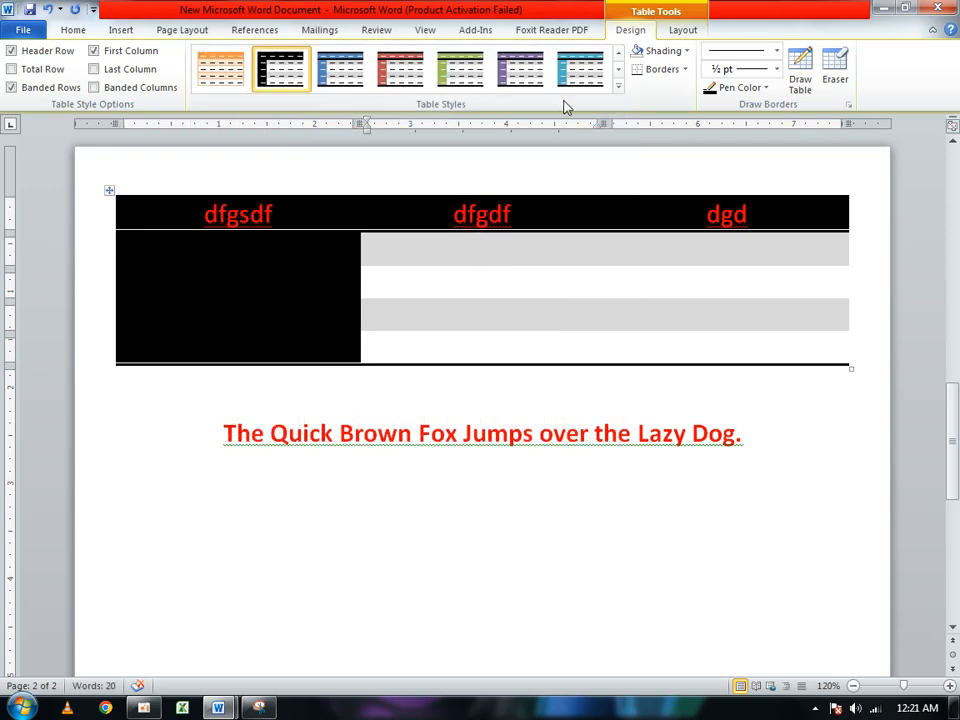
pyautogui.click(588, 72)
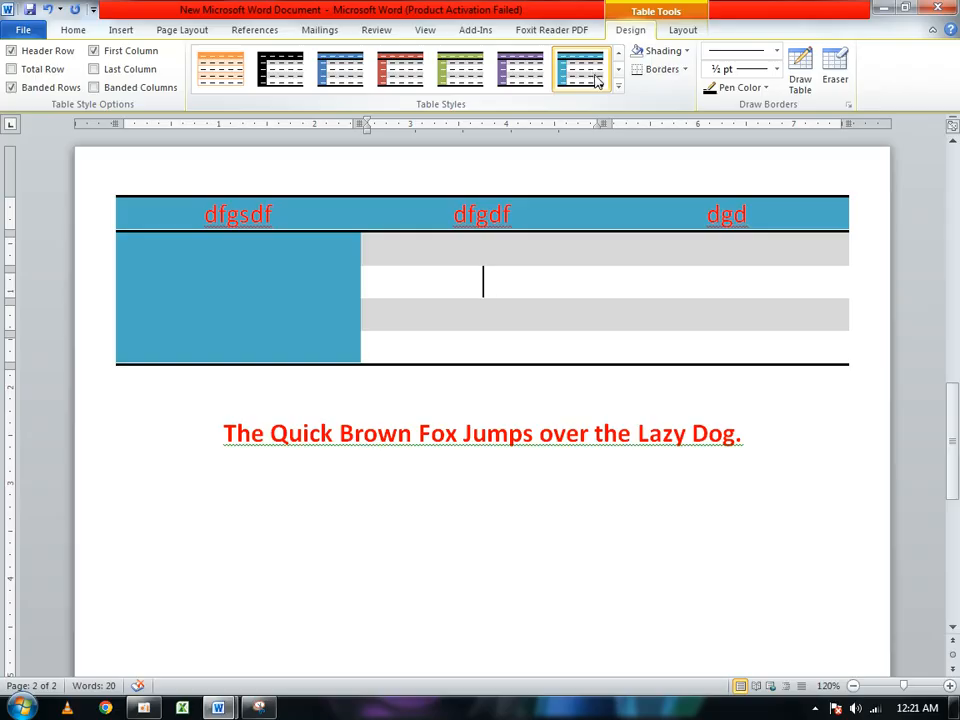
# Restore the plain grid table style and shade the middle cell of the third row red.
pyautogui.click(618, 88)
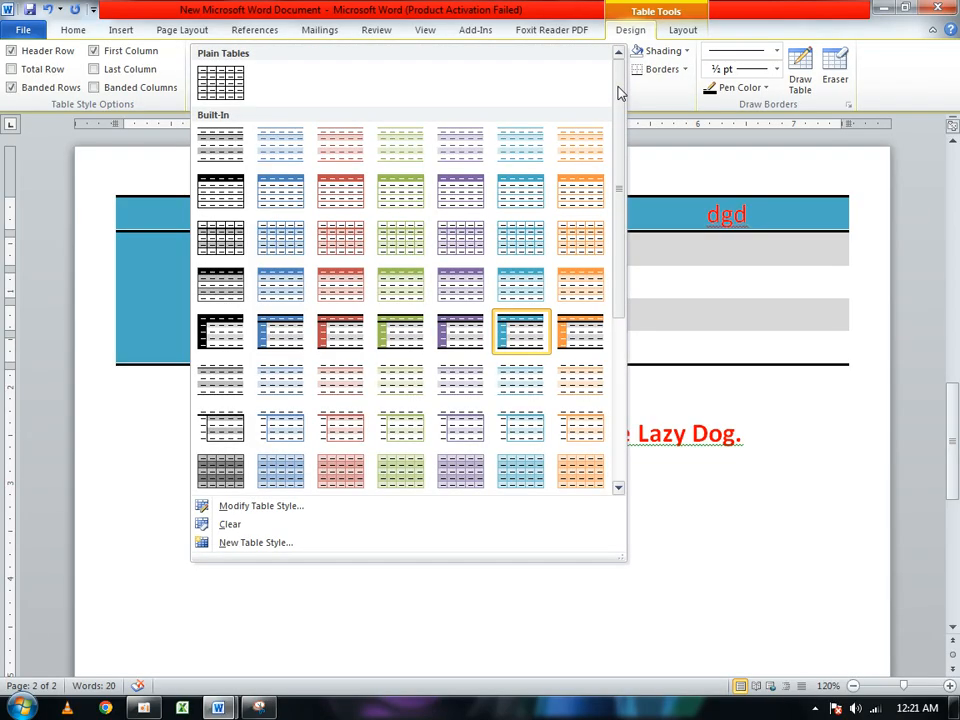
pyautogui.click(224, 88)
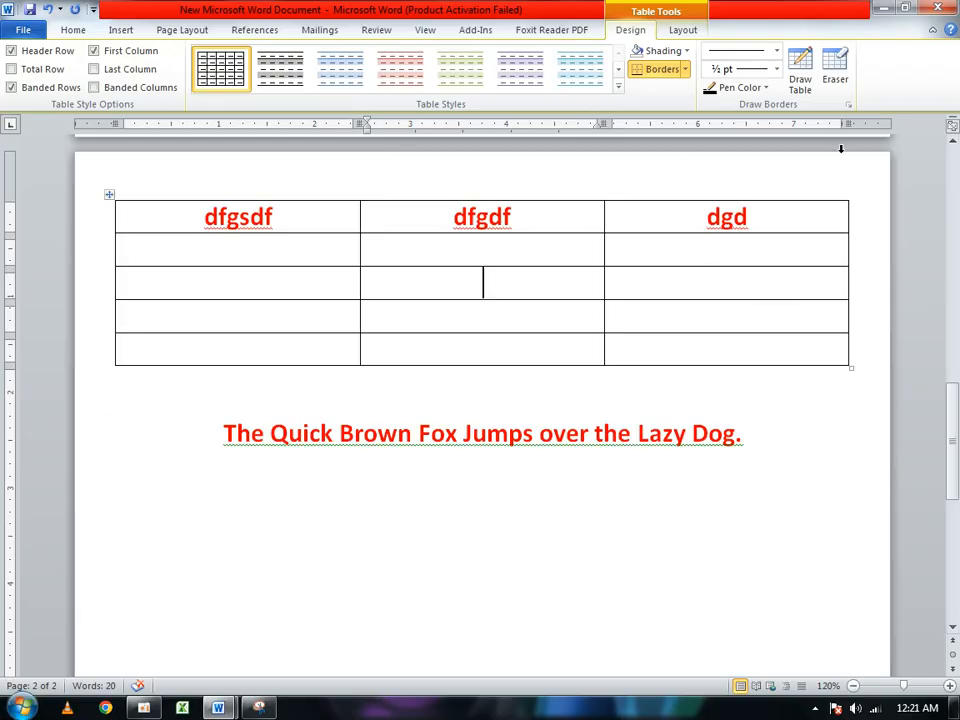
pyautogui.click(690, 50)
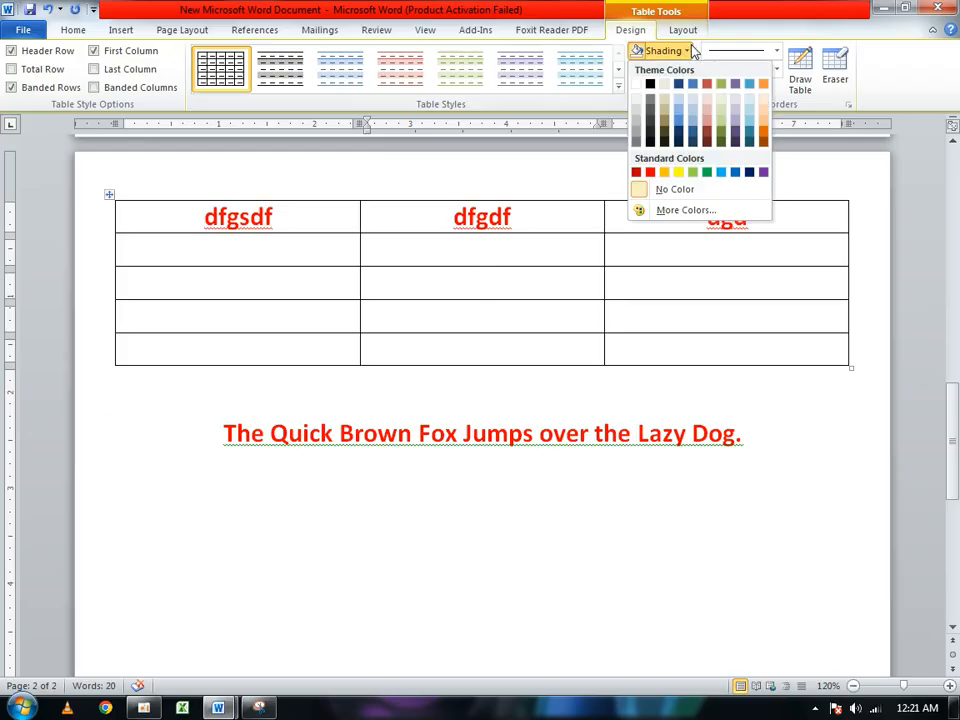
pyautogui.click(650, 173)
# Shade the last cell of the fourth row with the standard light blue.
pyautogui.click(677, 317)
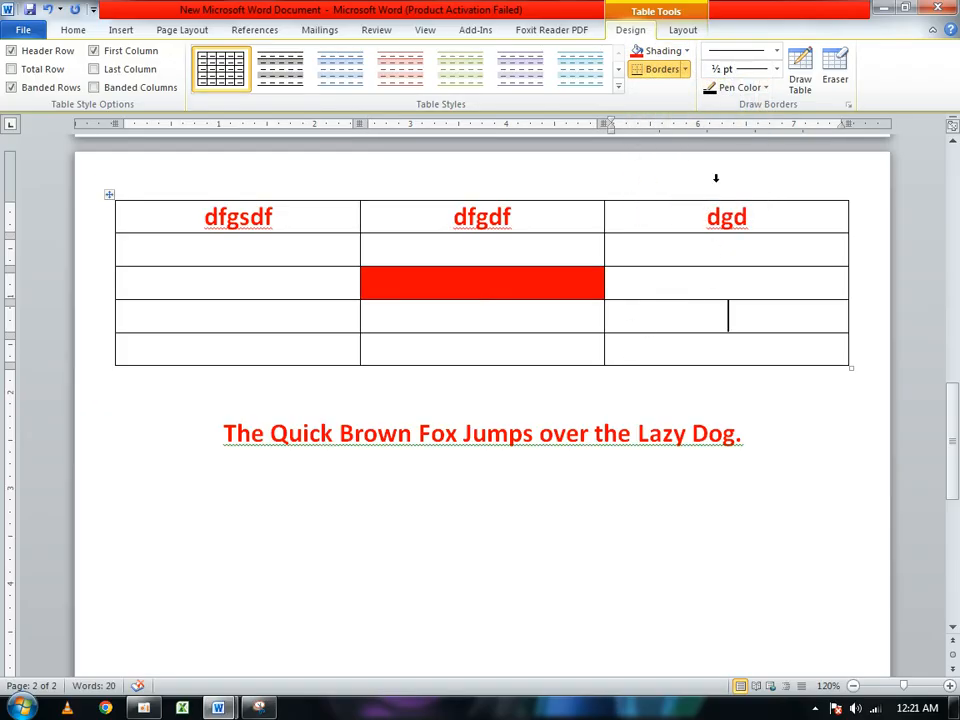
pyautogui.click(686, 51)
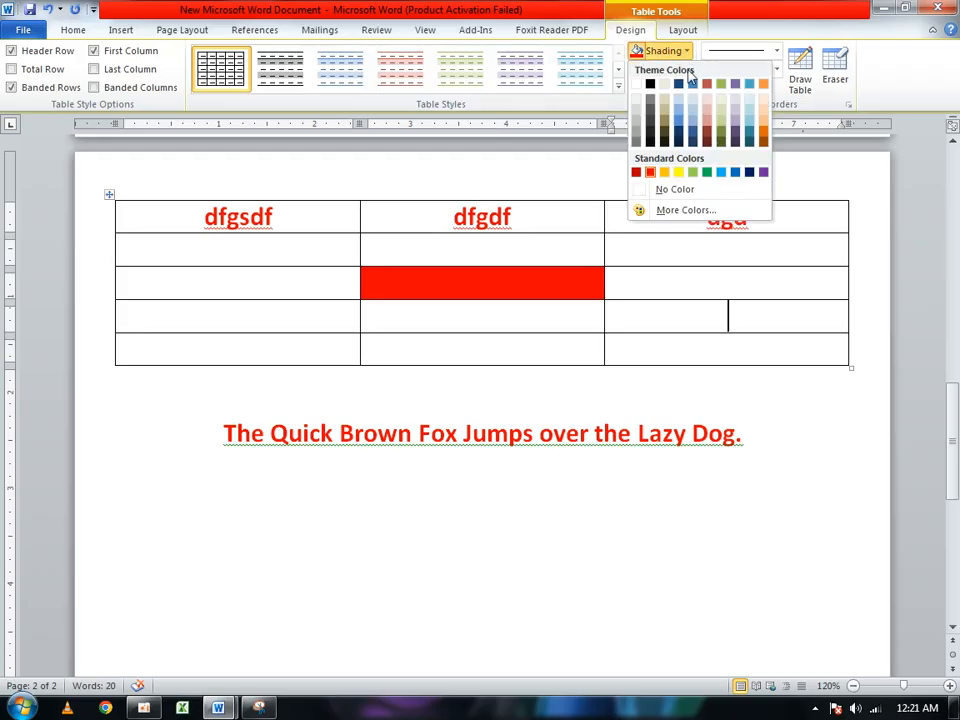
pyautogui.click(721, 172)
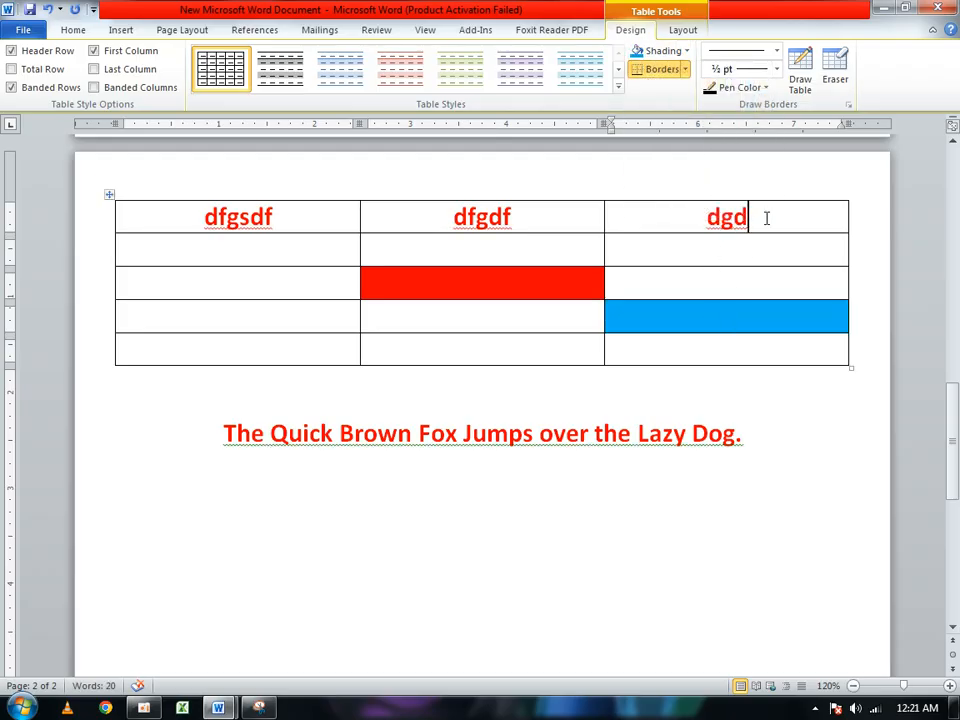
# Shade the "dgd" header cell with the lightest olive green tint and the "dfgdf" header cell with standard green.
pyautogui.moveTo(765, 216); pyautogui.dragTo(684, 219)
pyautogui.click(687, 51)
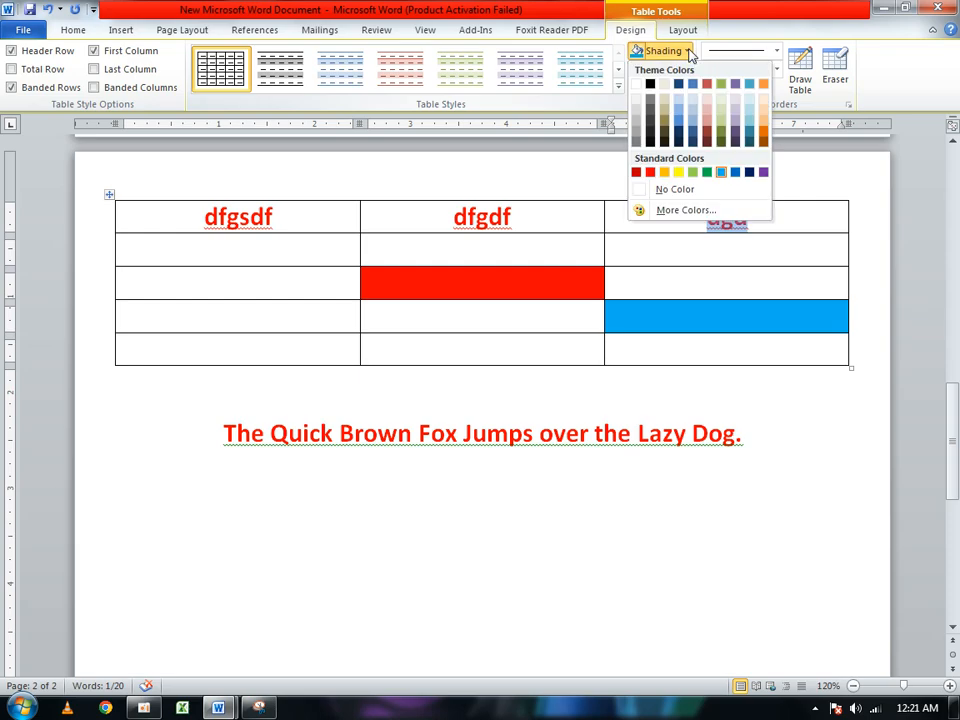
pyautogui.click(721, 99)
pyautogui.moveTo(548, 208); pyautogui.dragTo(453, 214)
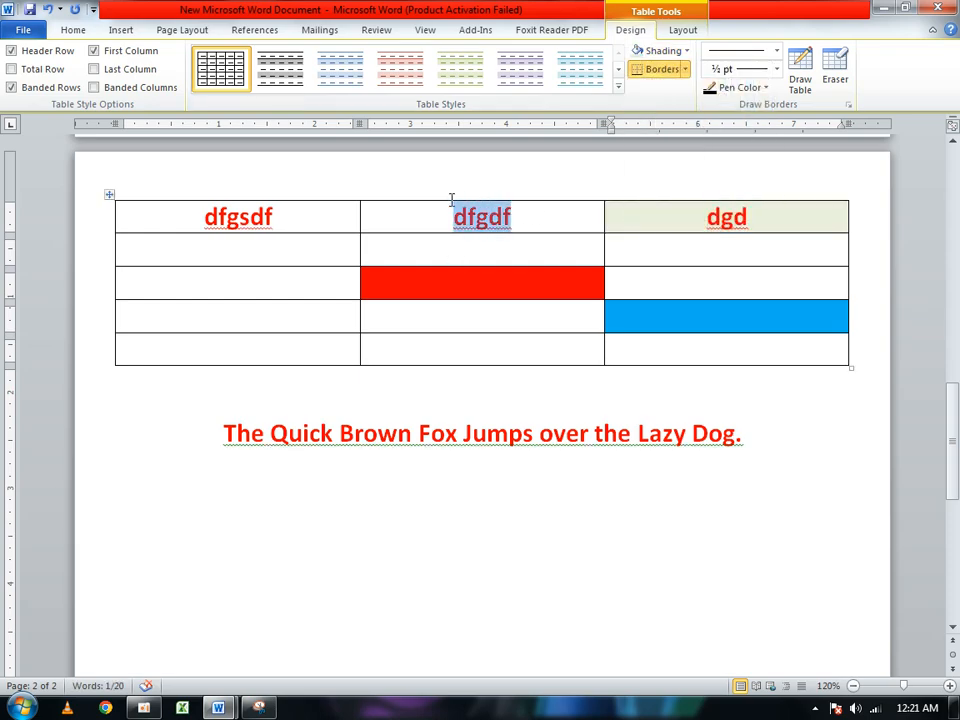
pyautogui.click(685, 55)
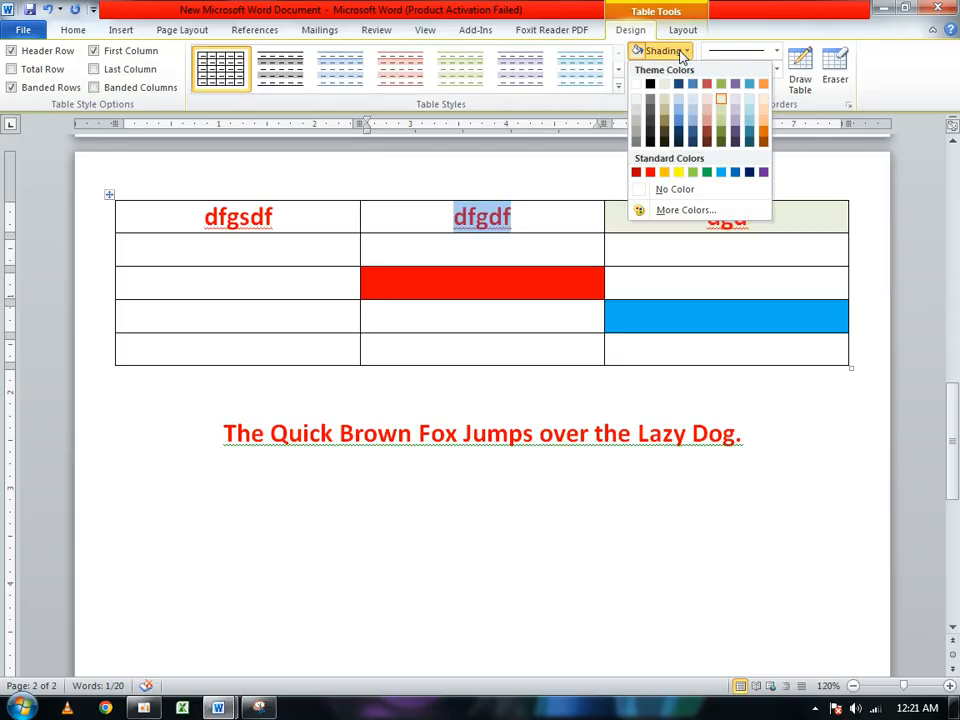
pyautogui.click(712, 174)
pyautogui.moveTo(301, 223); pyautogui.dragTo(207, 222)
pyautogui.doubleClick(202, 221)
pyautogui.click(268, 214)
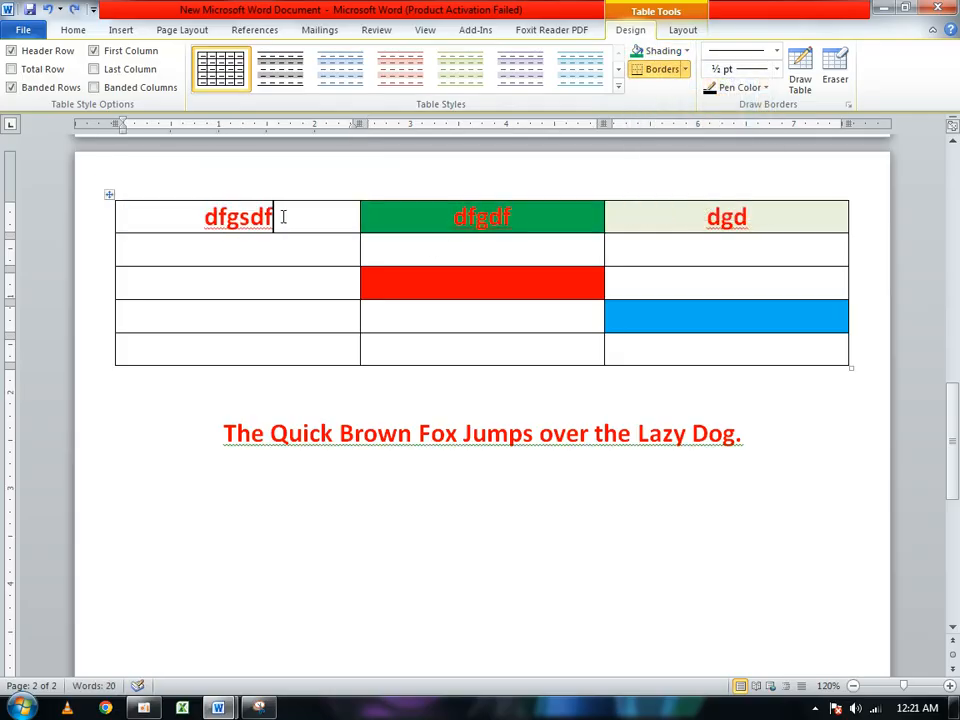
pyautogui.moveTo(283, 214); pyautogui.dragTo(208, 214)
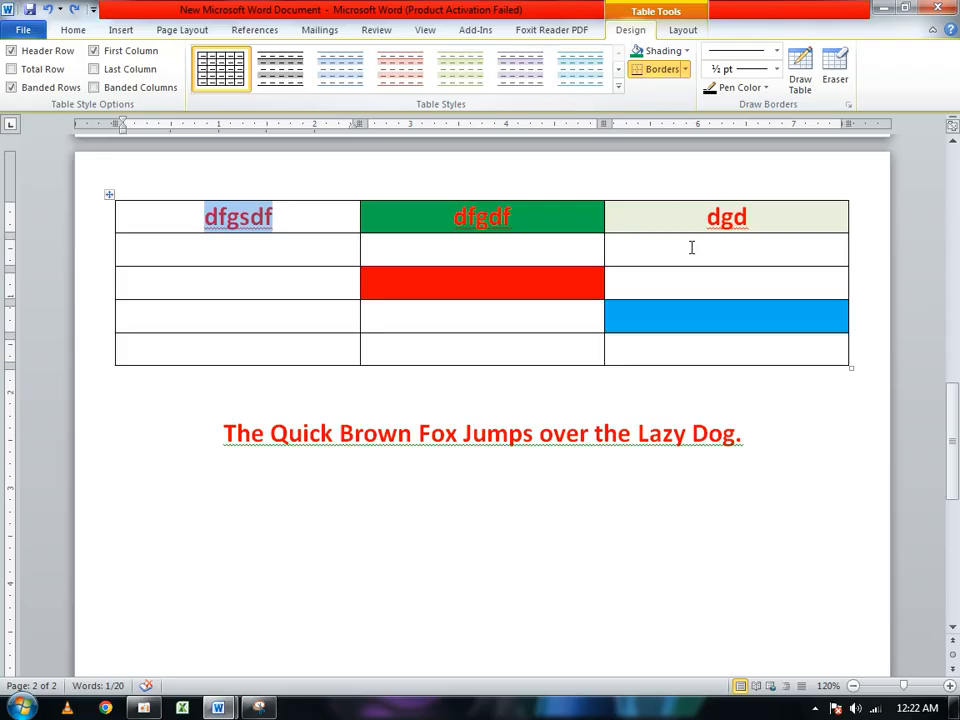
pyautogui.click(651, 283)
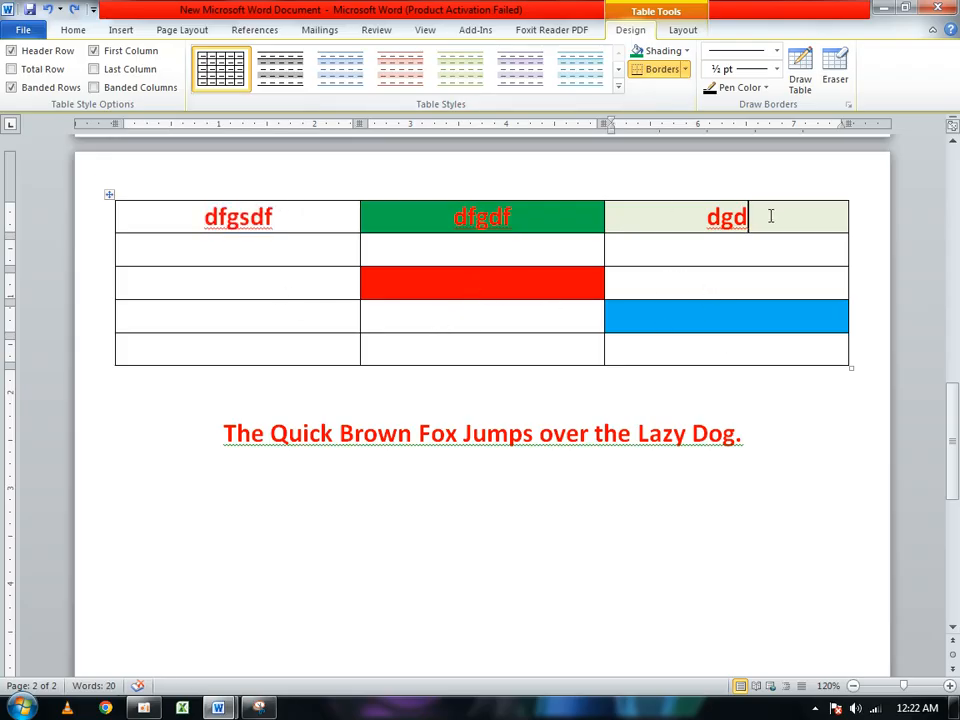
# Try removing all borders from the "dgd" header cell.
pyautogui.moveTo(771, 214); pyautogui.dragTo(669, 214)
pyautogui.click(685, 69)
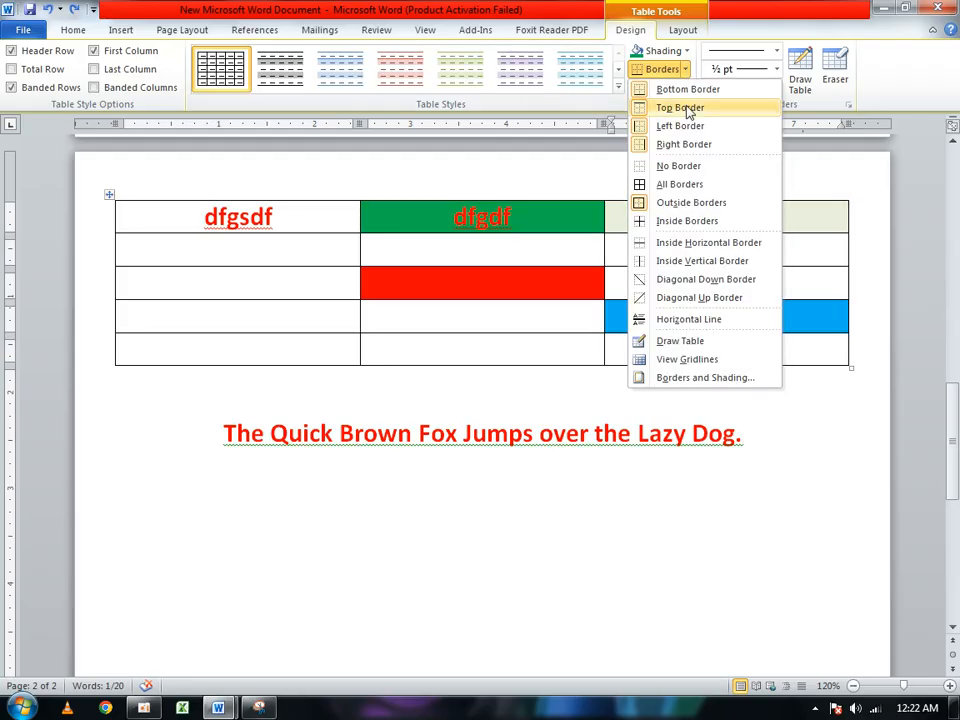
pyautogui.click(673, 166)
pyautogui.click(729, 250)
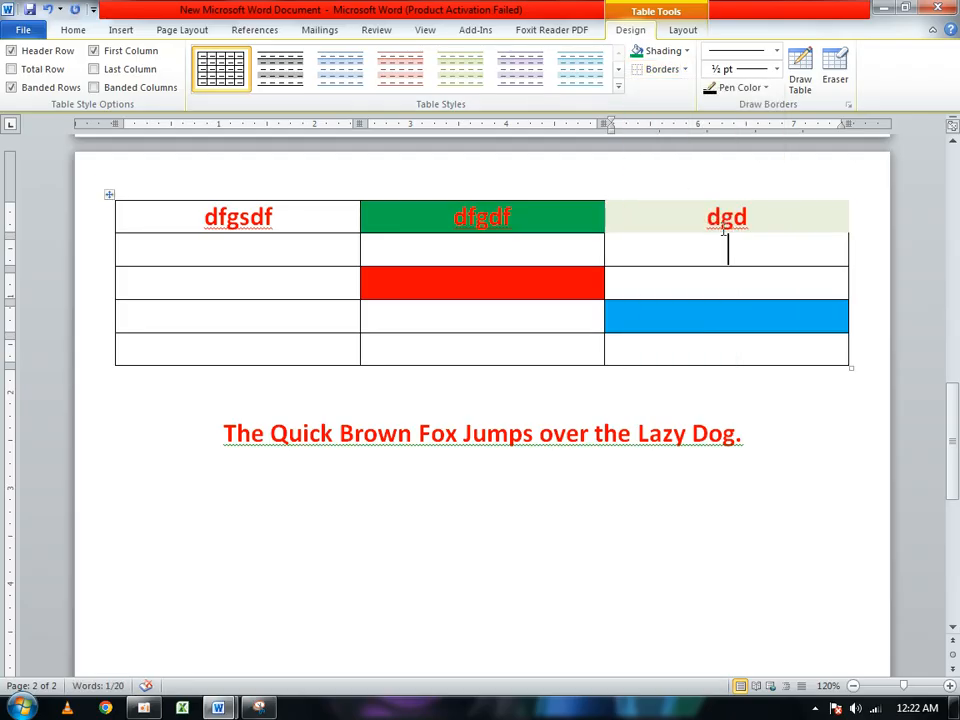
pyautogui.moveTo(699, 214); pyautogui.dragTo(750, 215)
pyautogui.click(748, 224)
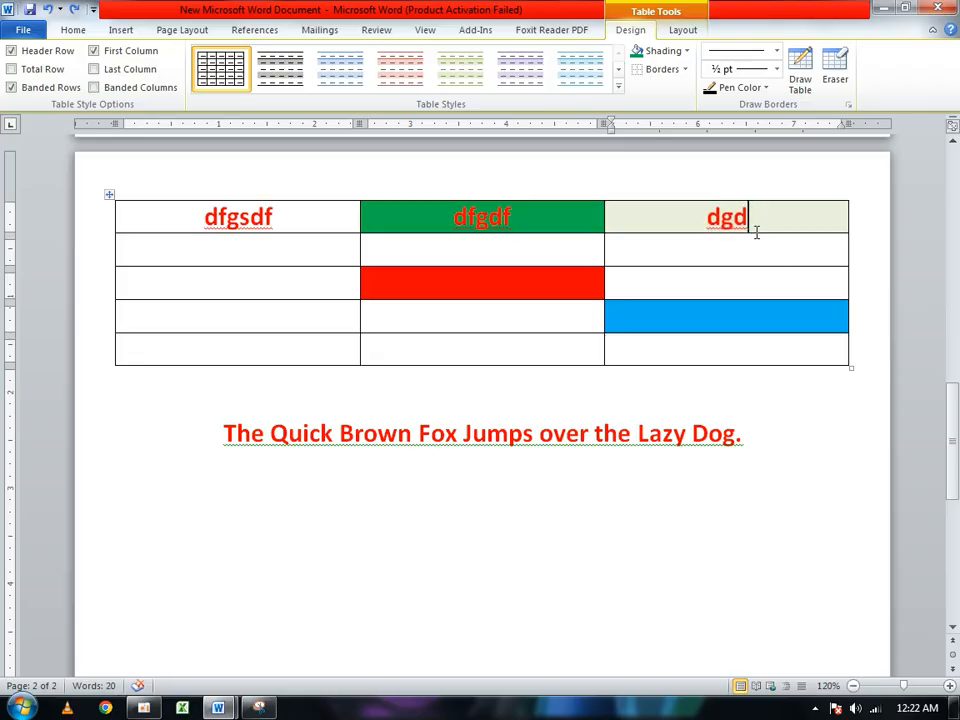
pyautogui.doubleClick(756, 232)
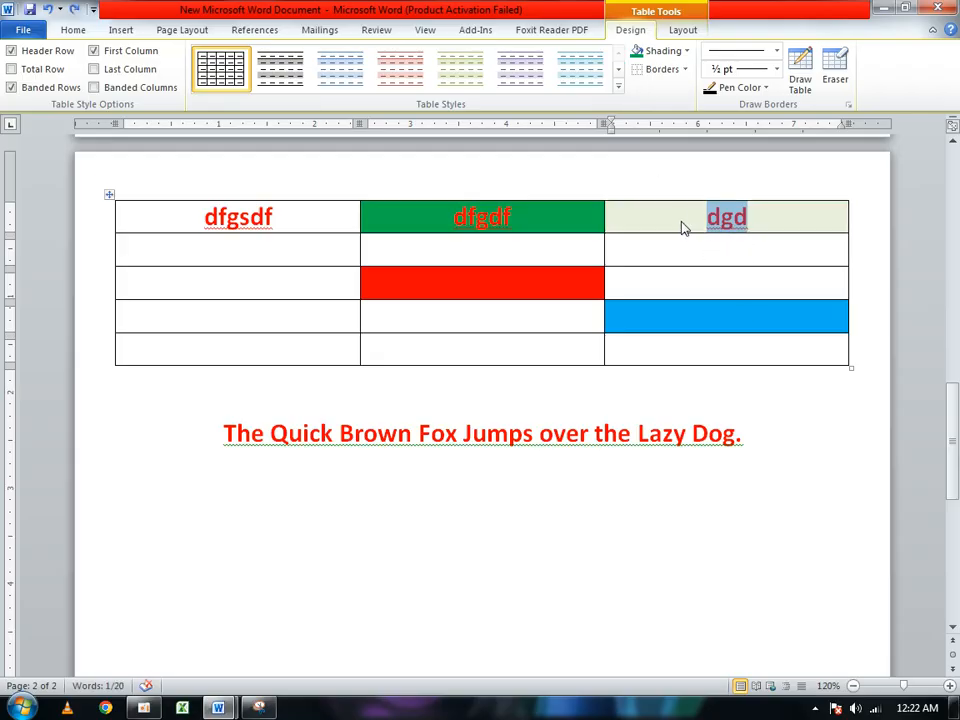
# Examine the border, page border and shading settings and the available line widths for the table, leaving them unchanged.
pyautogui.click(707, 236)
pyautogui.click(686, 69)
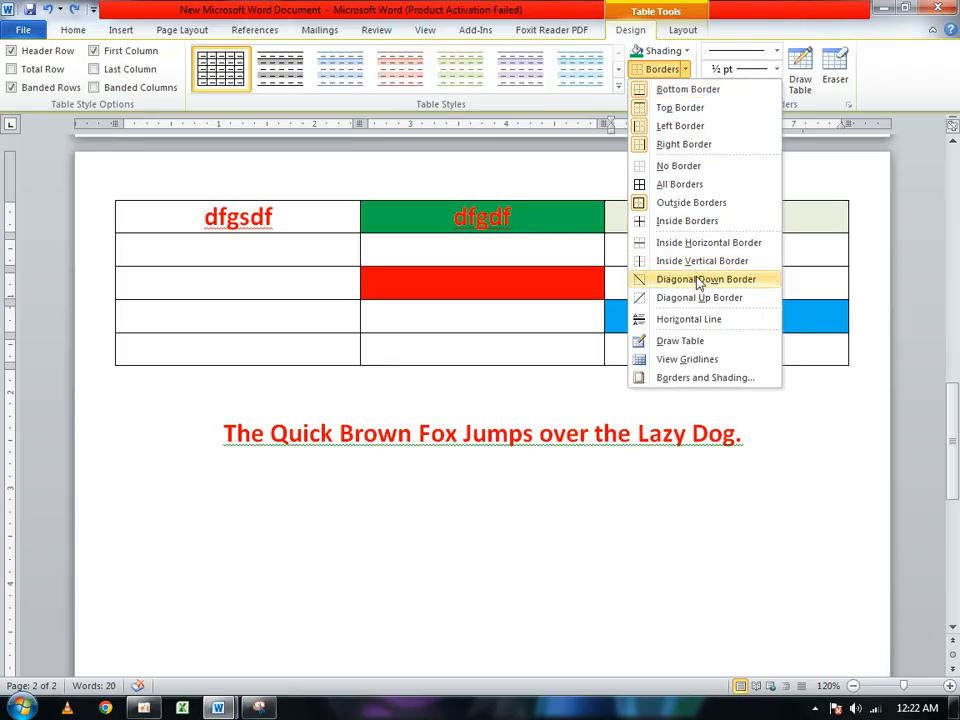
pyautogui.click(711, 386)
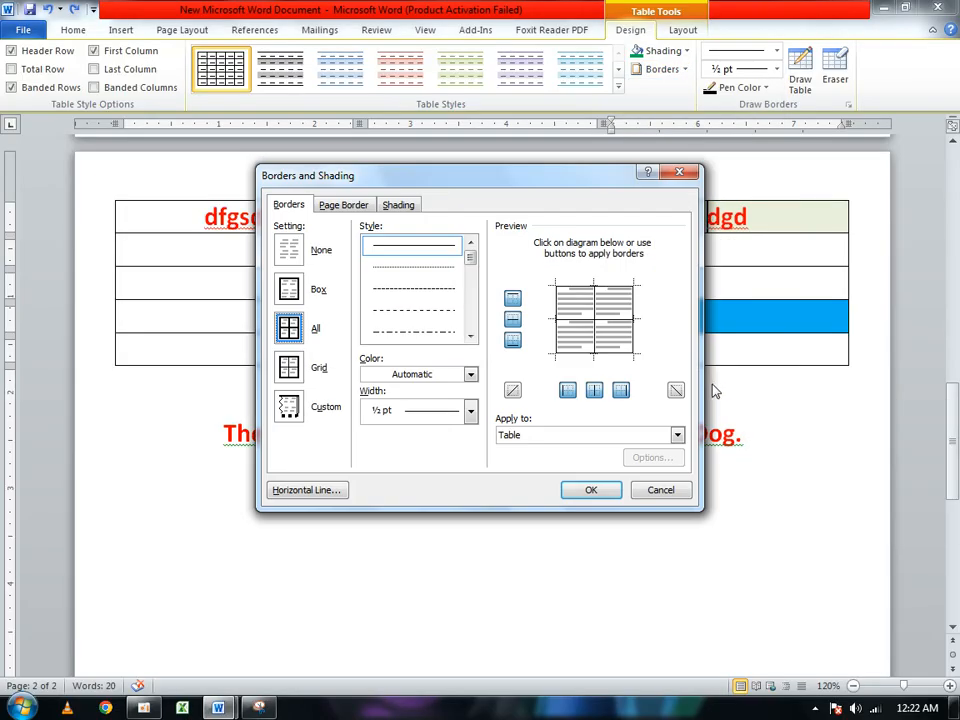
pyautogui.click(343, 205)
pyautogui.click(398, 204)
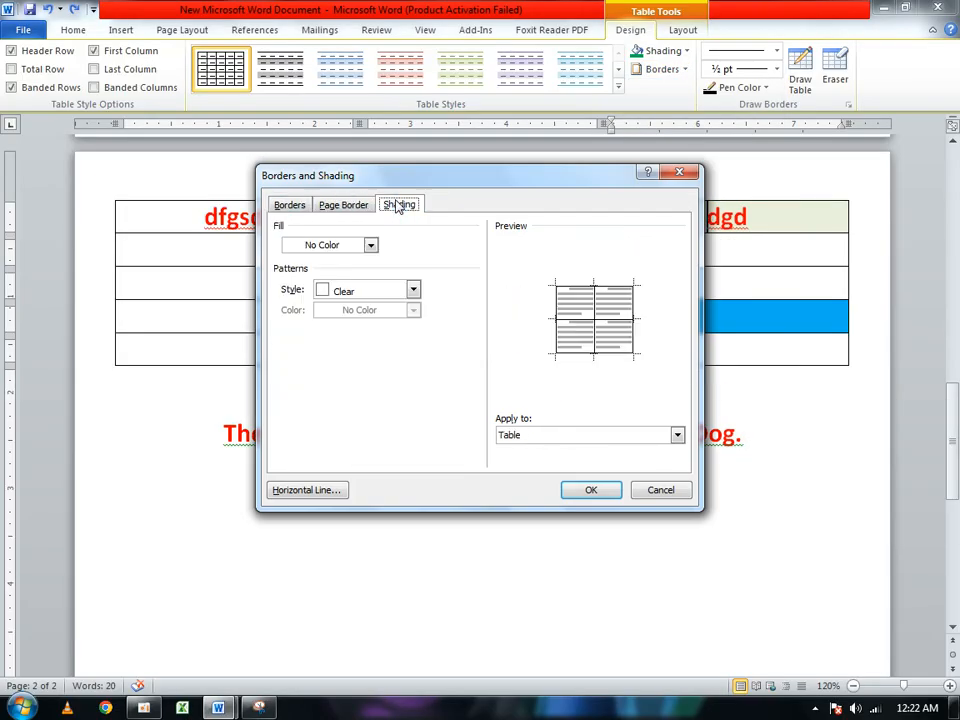
pyautogui.click(343, 204)
pyautogui.click(305, 204)
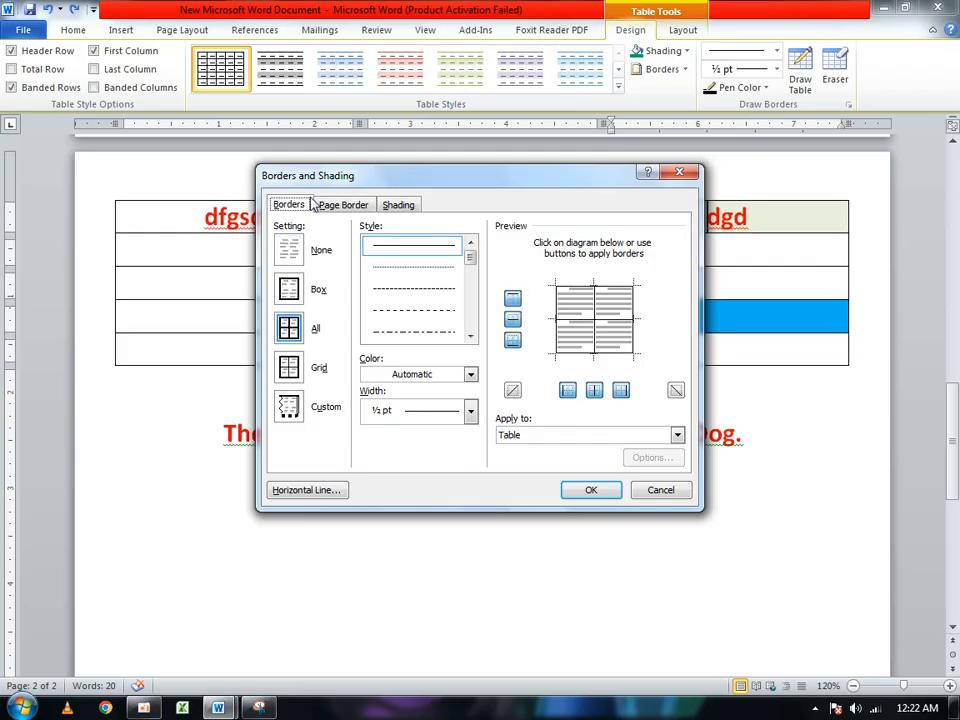
pyautogui.click(472, 413)
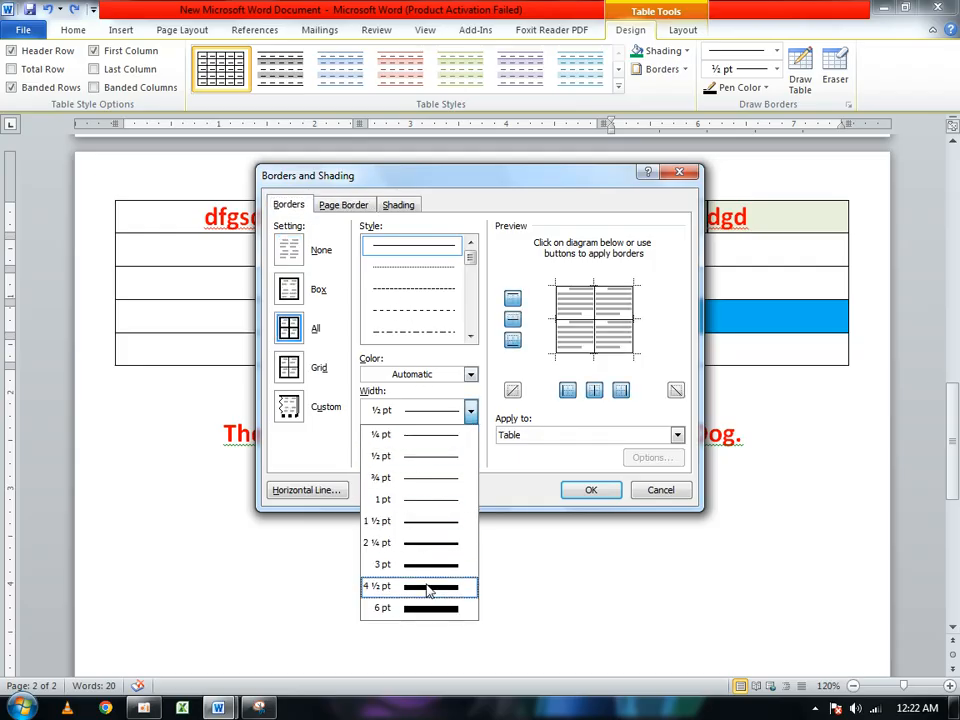
pyautogui.click(656, 489)
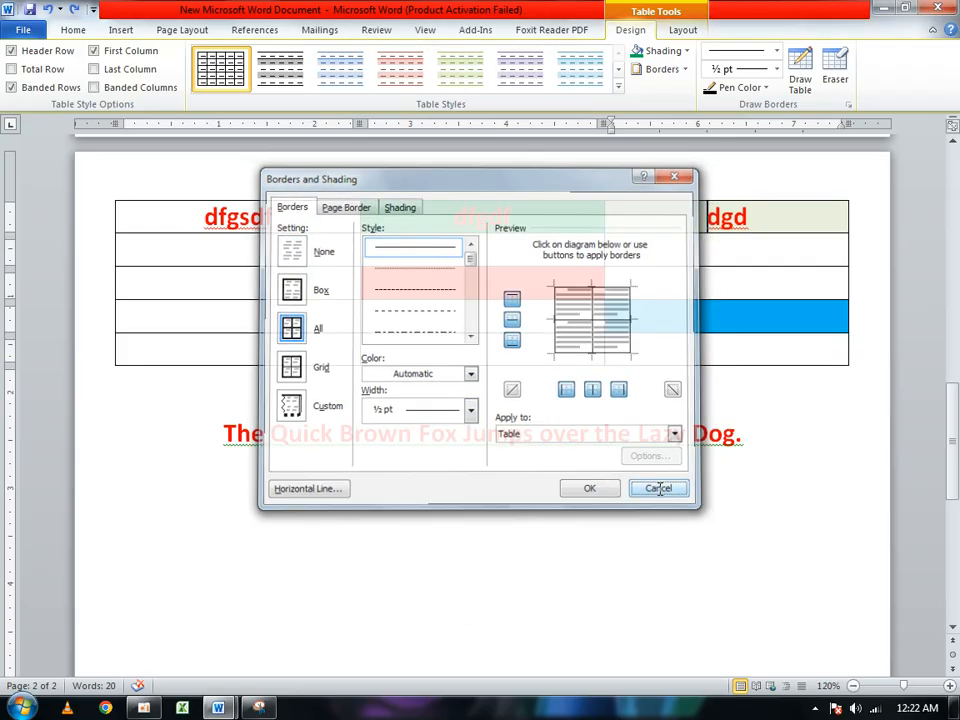
pyautogui.click(656, 489)
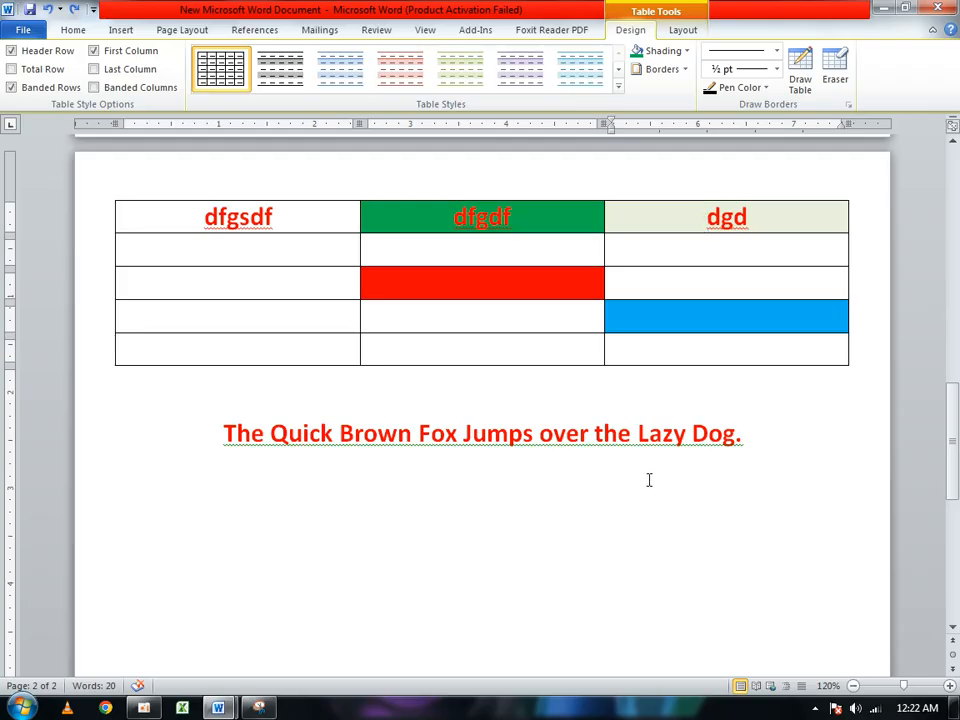
# Draw a vertical divider through the third column's second and third rows and diagonals across the two new second-row cells.
pyautogui.click(530, 316)
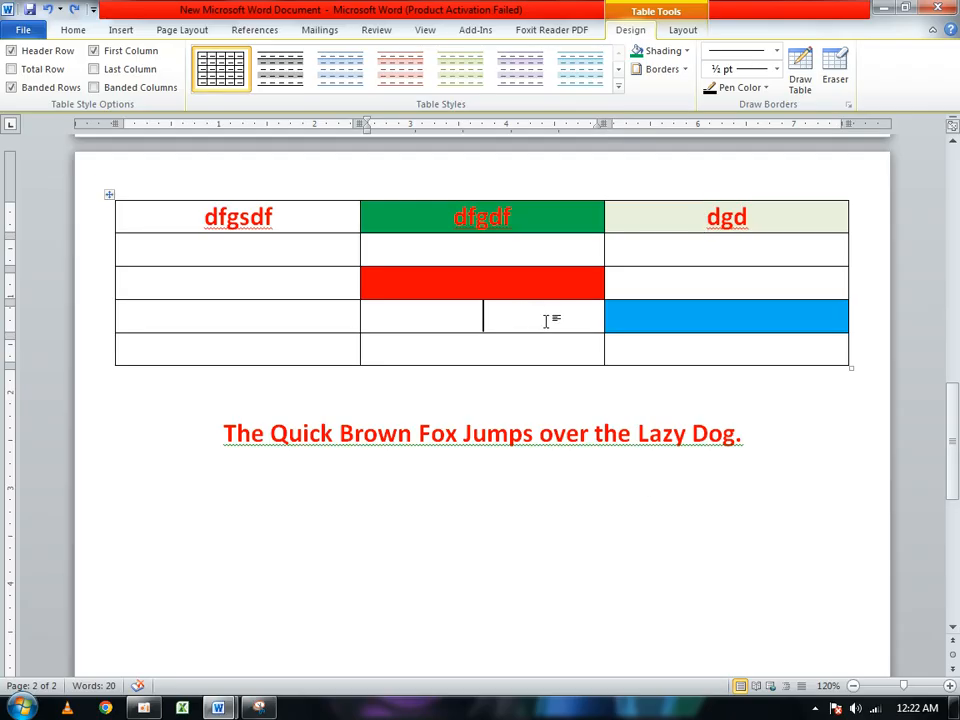
pyautogui.click(805, 76)
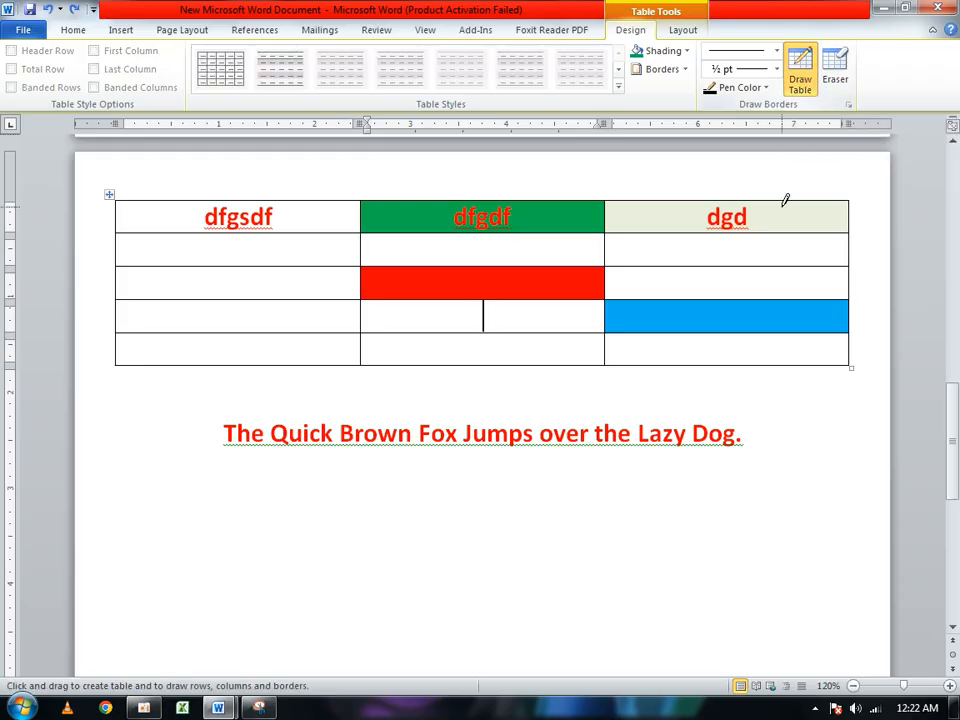
pyautogui.moveTo(729, 257); pyautogui.dragTo(730, 292)
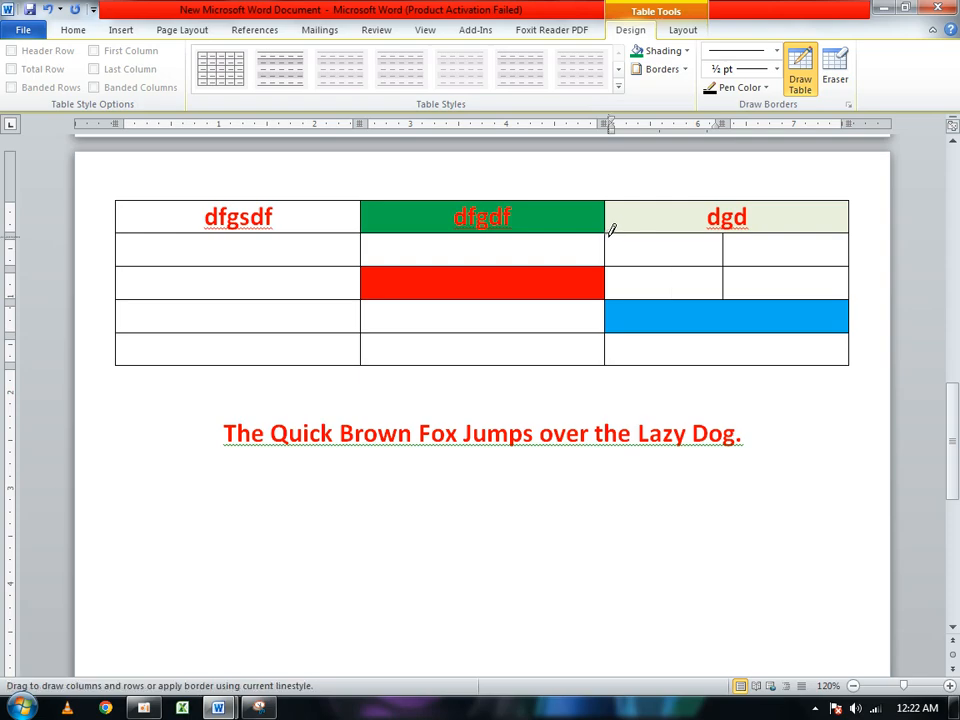
pyautogui.moveTo(608, 237)
pyautogui.mouseDown()
pyautogui.moveTo(722, 262)
pyautogui.moveTo(846, 231)
pyautogui.mouseUp()
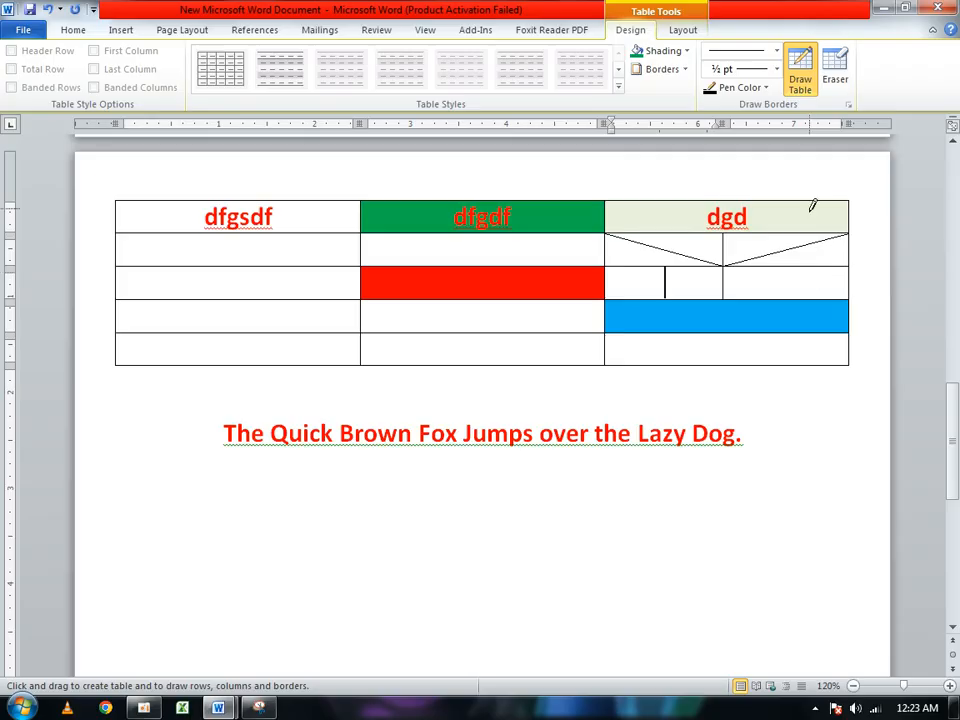
# Draw 3 pt triple-line borders around the bottom row's middle cell and along the bottom edge of the cell before it.
pyautogui.click(775, 69)
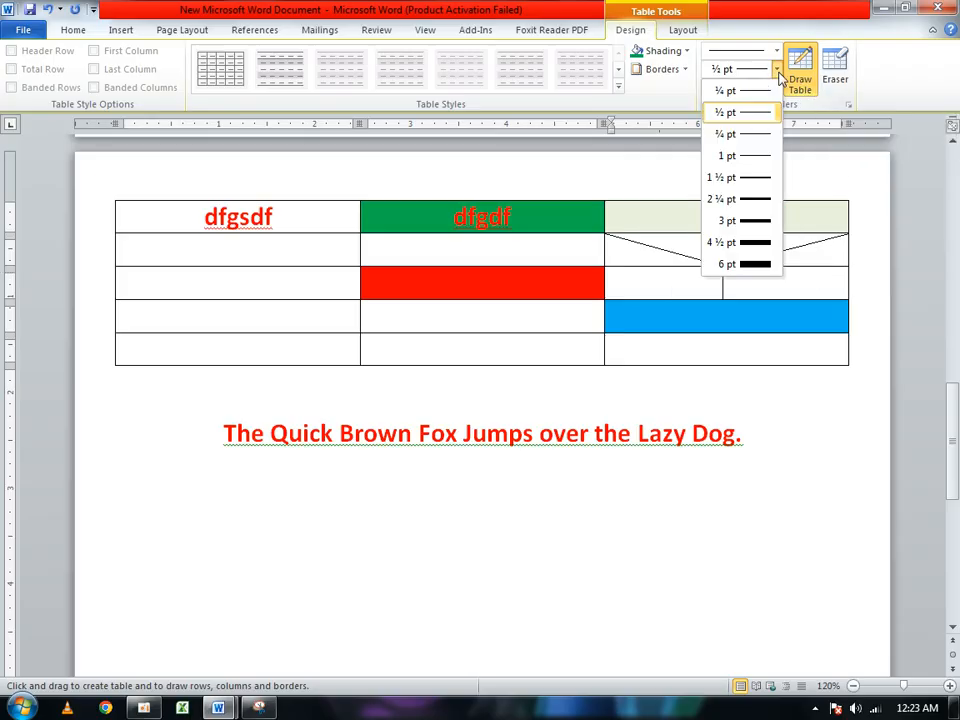
pyautogui.click(776, 50)
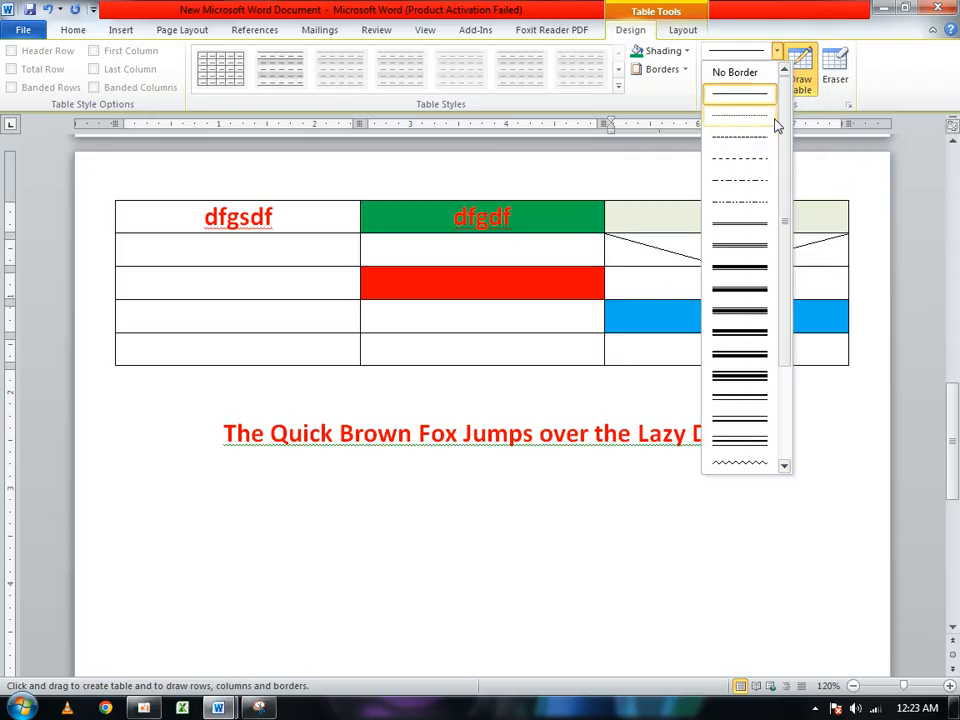
pyautogui.click(749, 443)
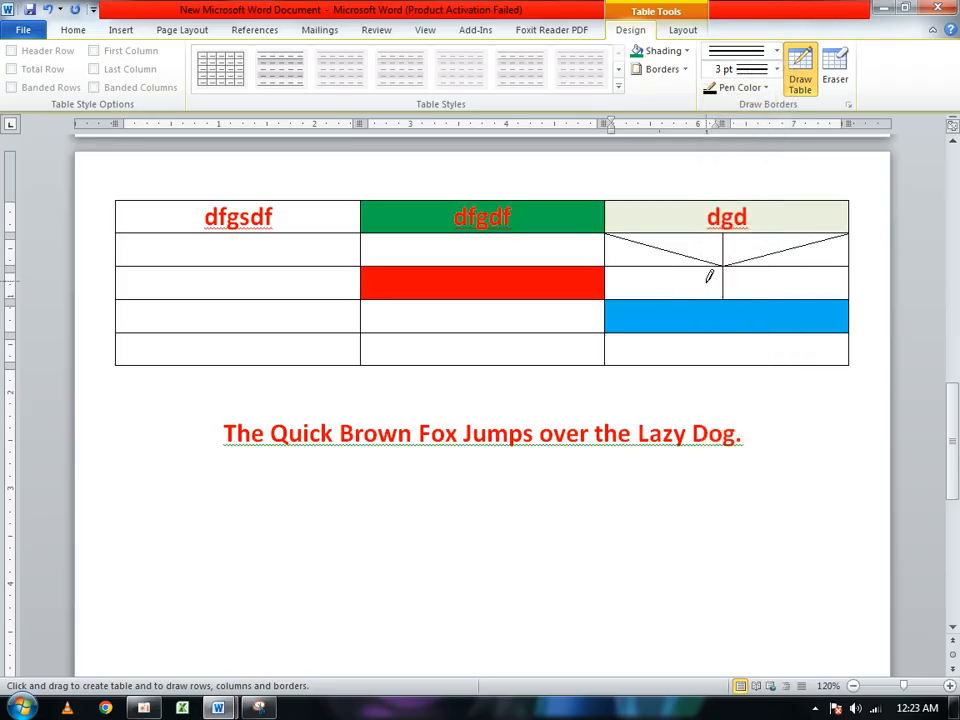
pyautogui.moveTo(664, 267); pyautogui.dragTo(664, 299)
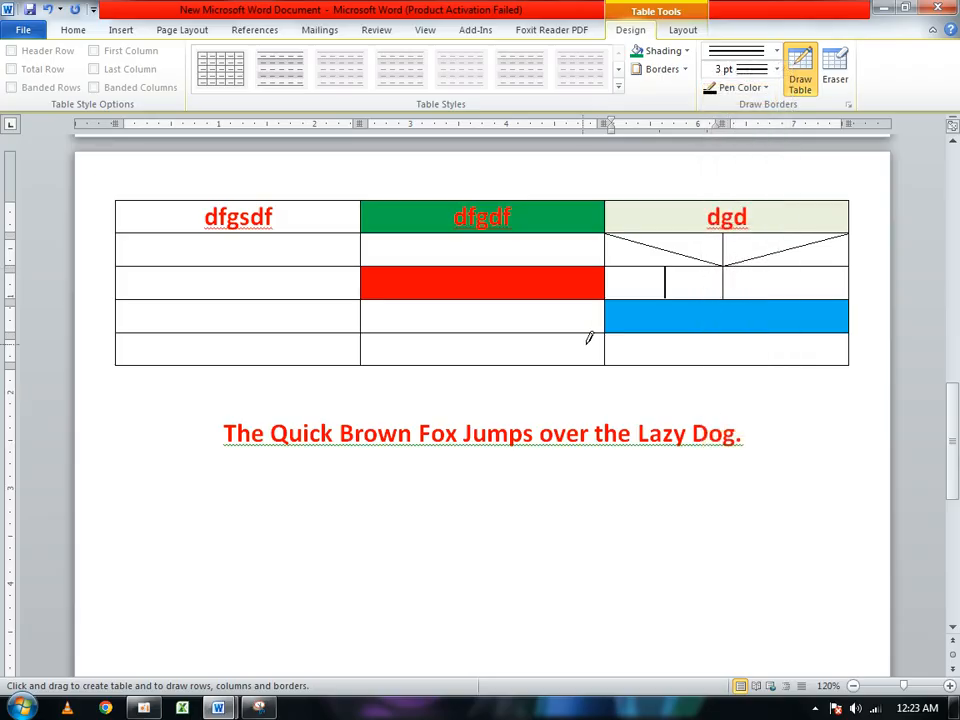
pyautogui.click(420, 330)
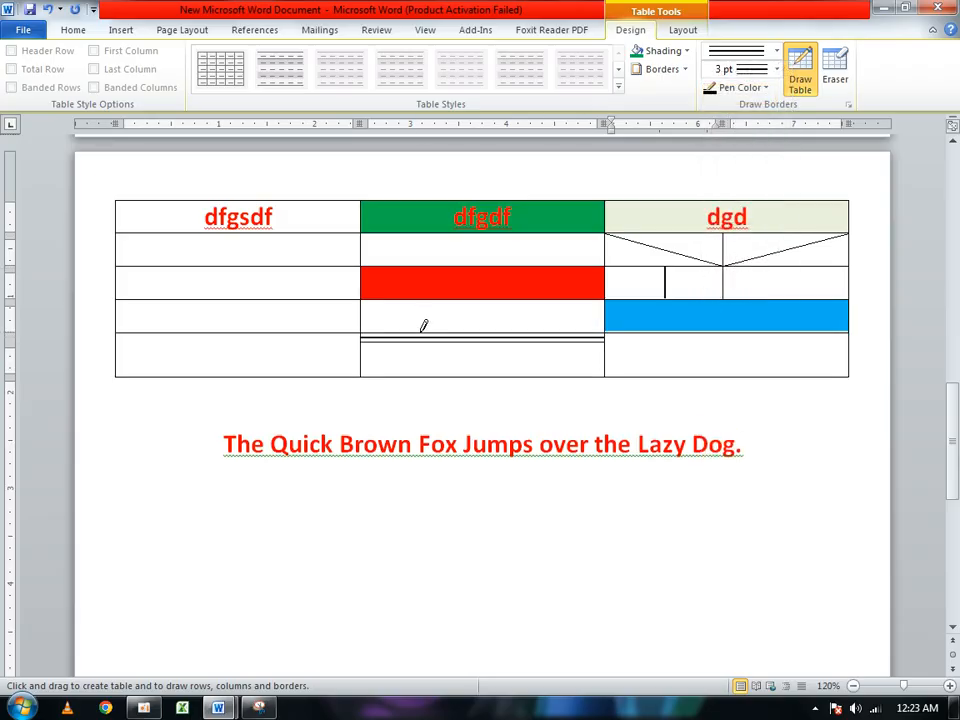
pyautogui.moveTo(462, 377); pyautogui.dragTo(120, 378)
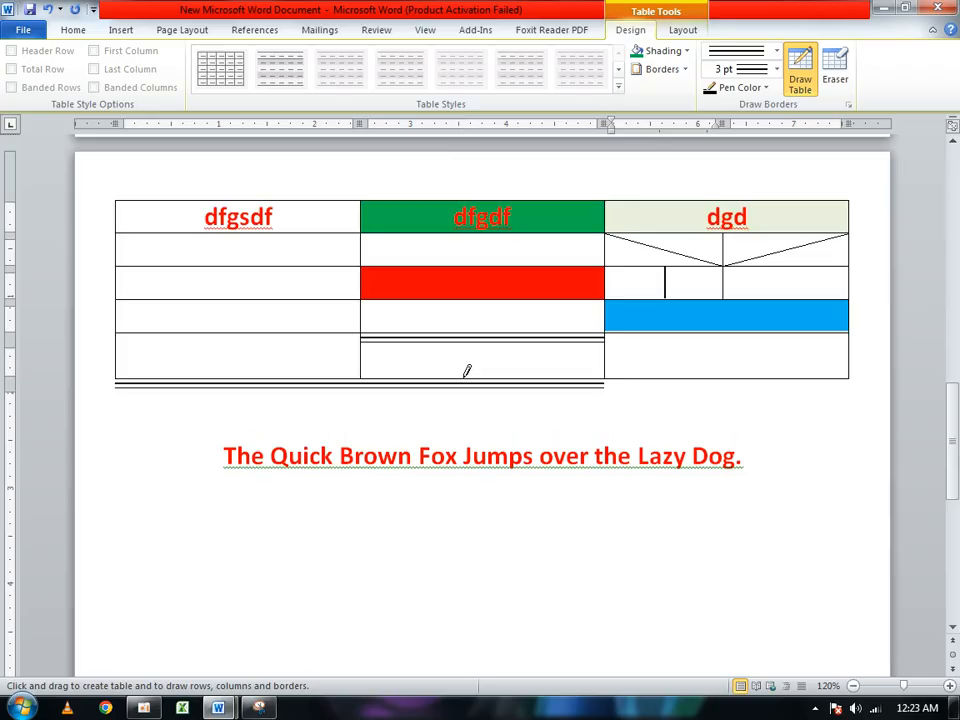
pyautogui.click(606, 352)
pyautogui.click(362, 345)
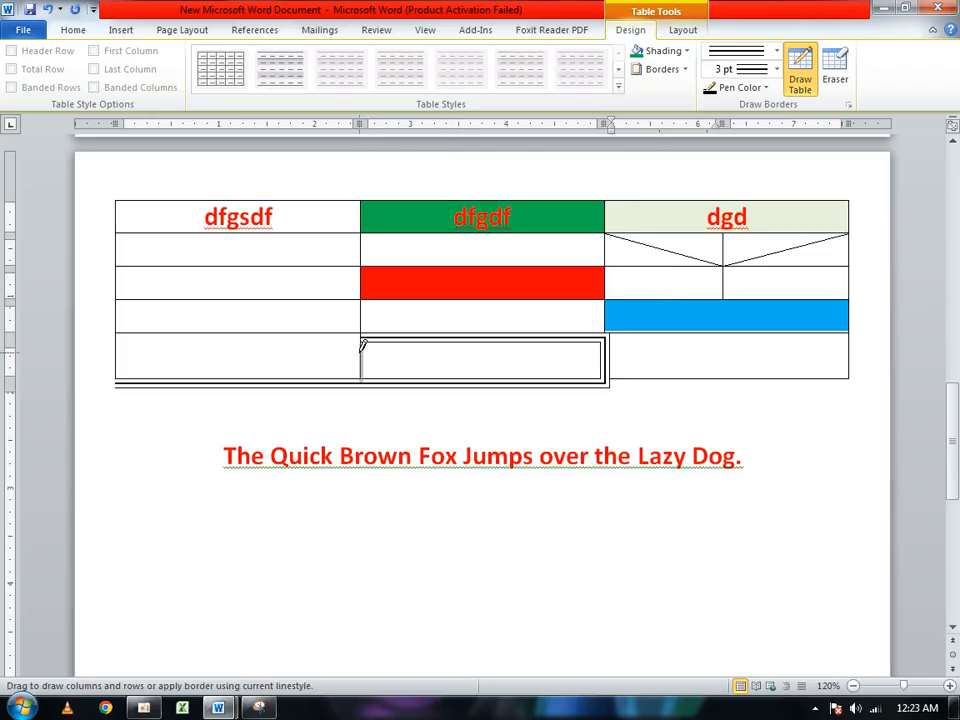
# Erase the diagonal lines from the two small cells in the third column's second row.
pyautogui.click(836, 79)
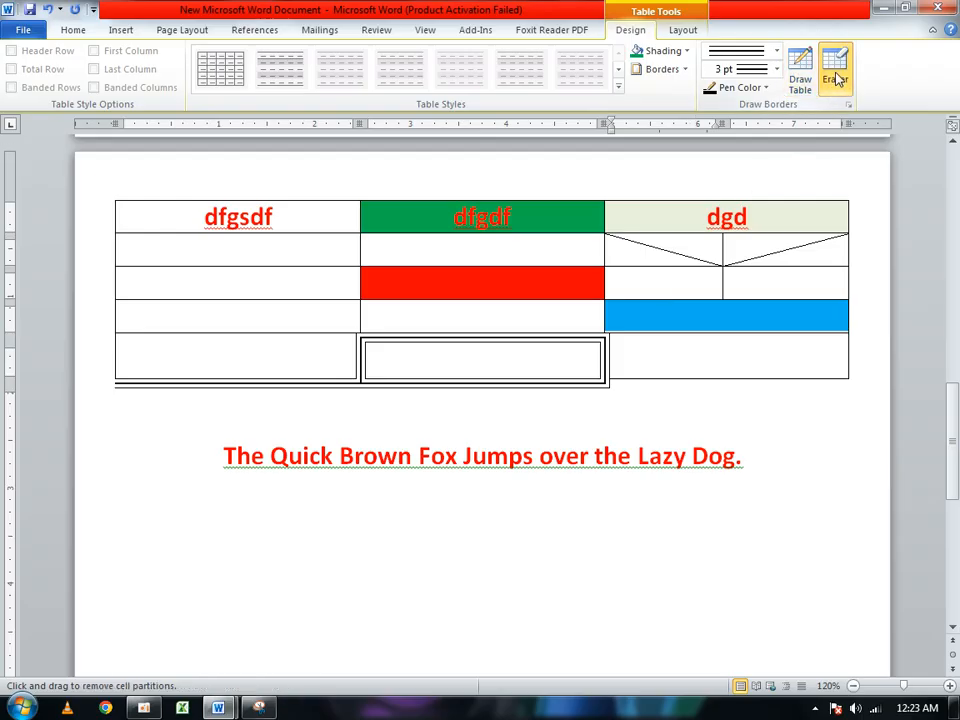
pyautogui.click(679, 252)
pyautogui.click(768, 251)
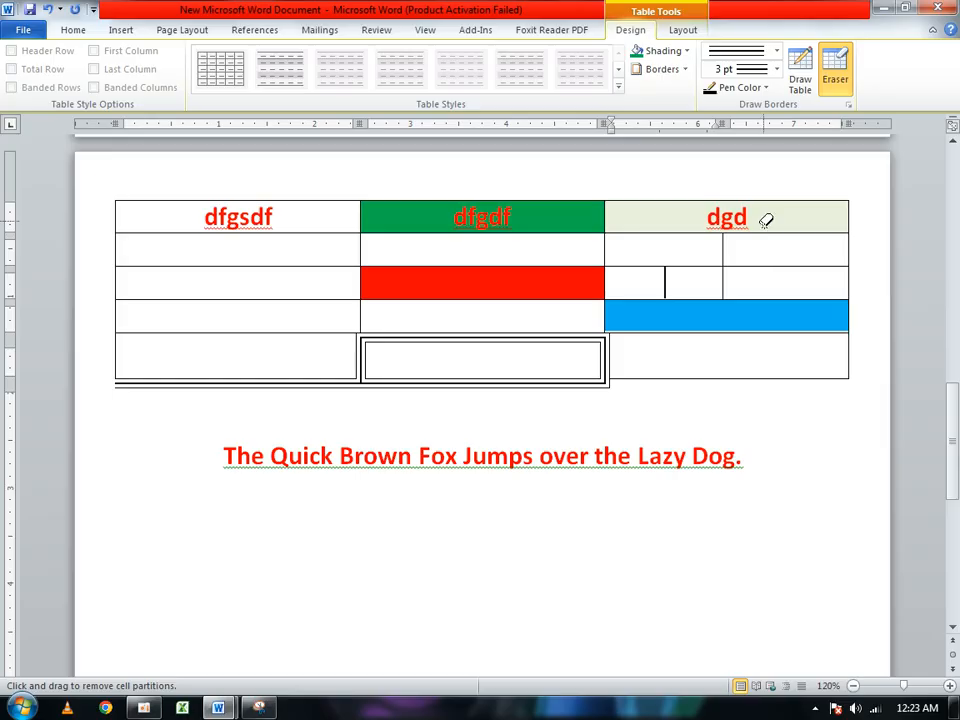
# Try deleting the "dfgsdf" header cell with the remaining cells shifted left.
pyautogui.click(683, 30)
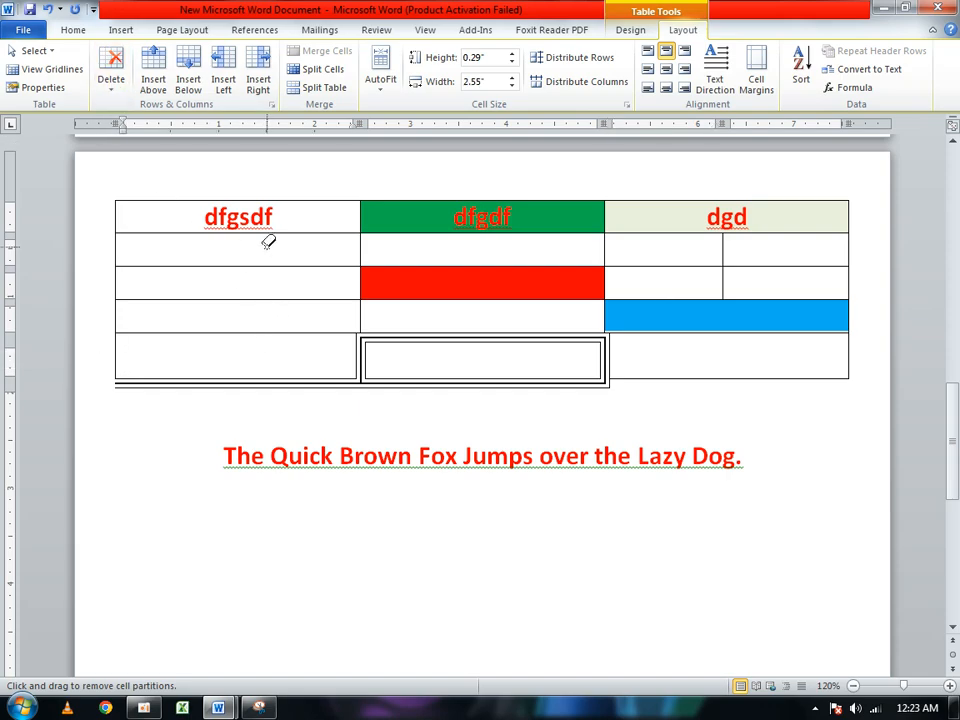
pyautogui.press('Escape')
pyautogui.moveTo(275, 218); pyautogui.dragTo(179, 203)
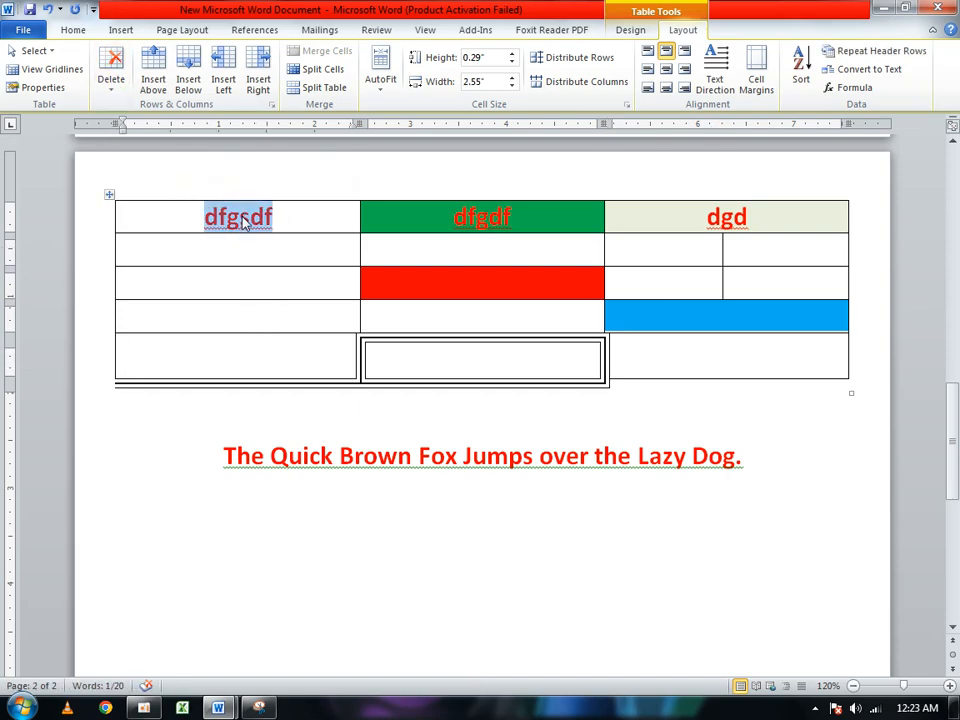
pyautogui.click(117, 91)
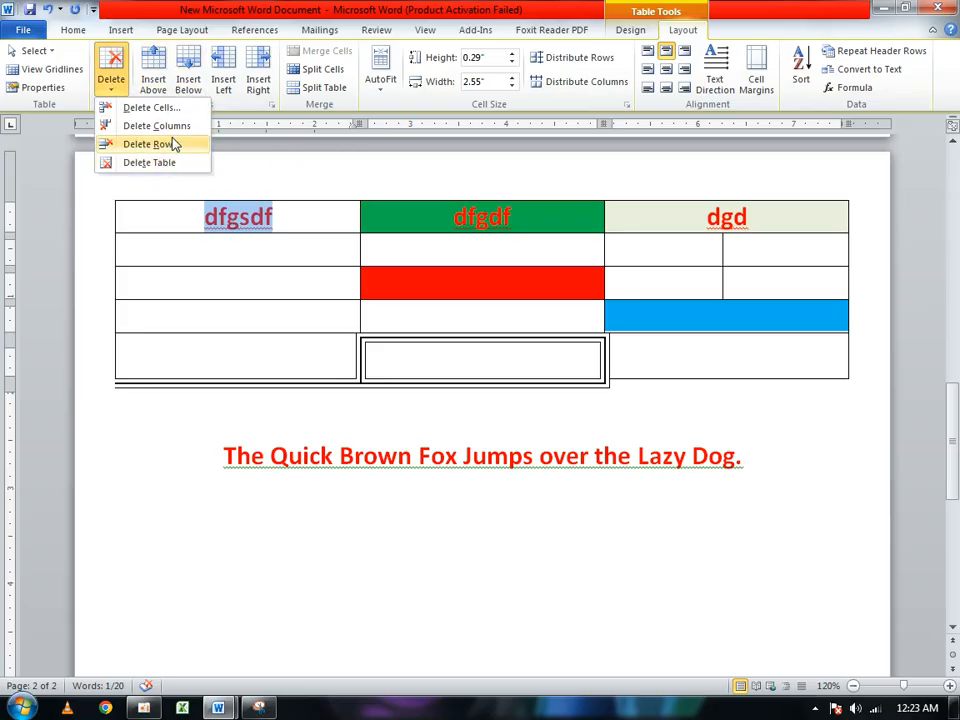
pyautogui.click(171, 110)
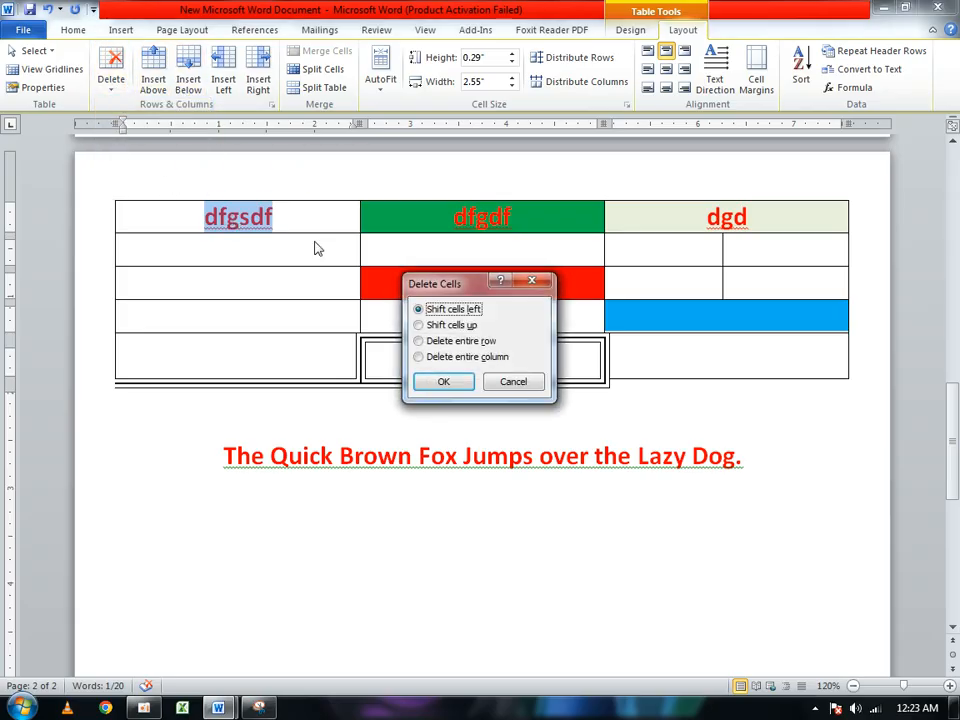
pyautogui.click(454, 390)
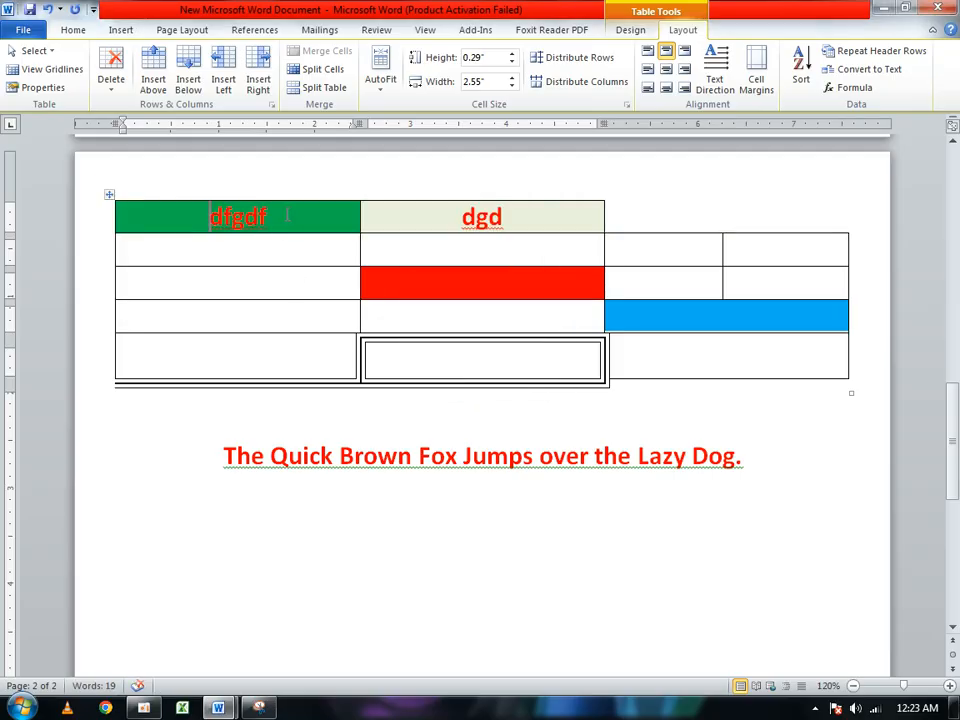
pyautogui.click(705, 219)
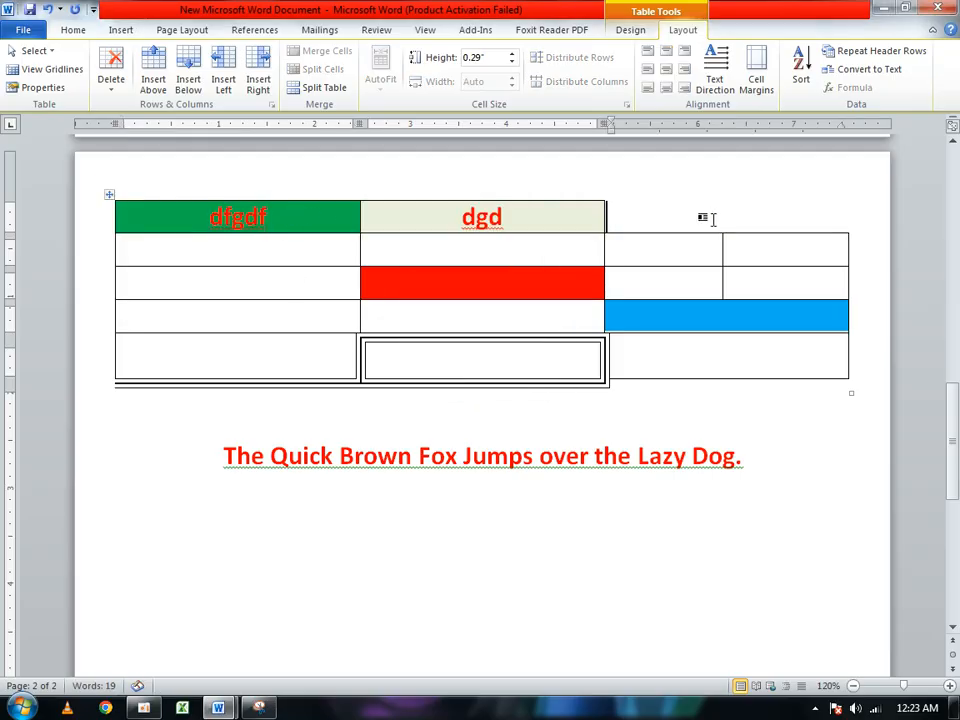
pyautogui.hotkey('ctrl', 'z')
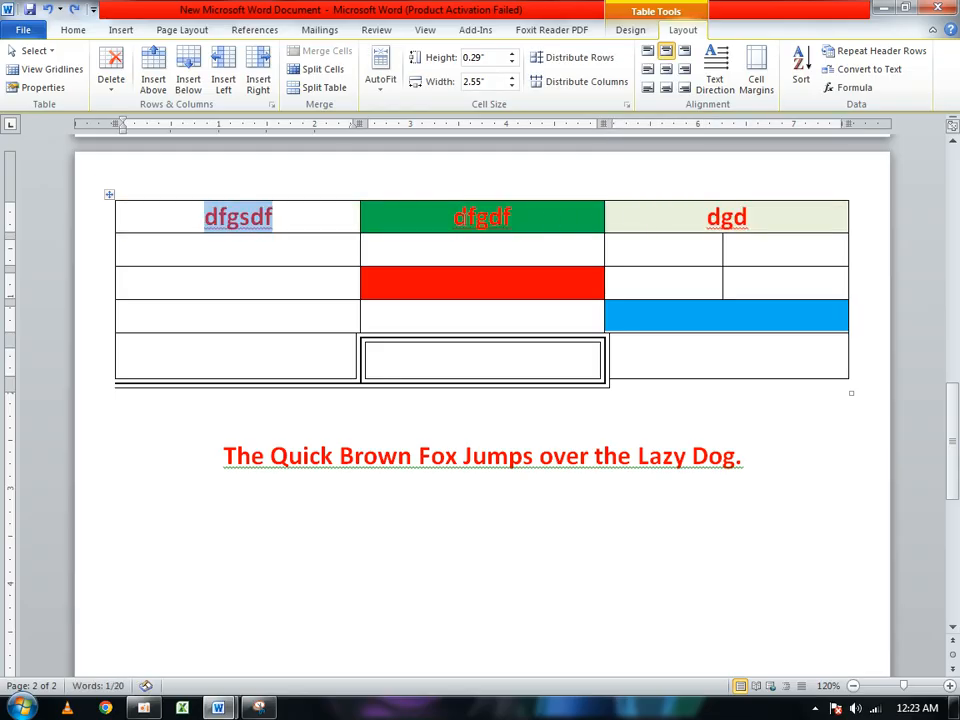
# Repeat the trial deletion of the first header cell using the Shift cells left option.
pyautogui.rightClick(264, 224)
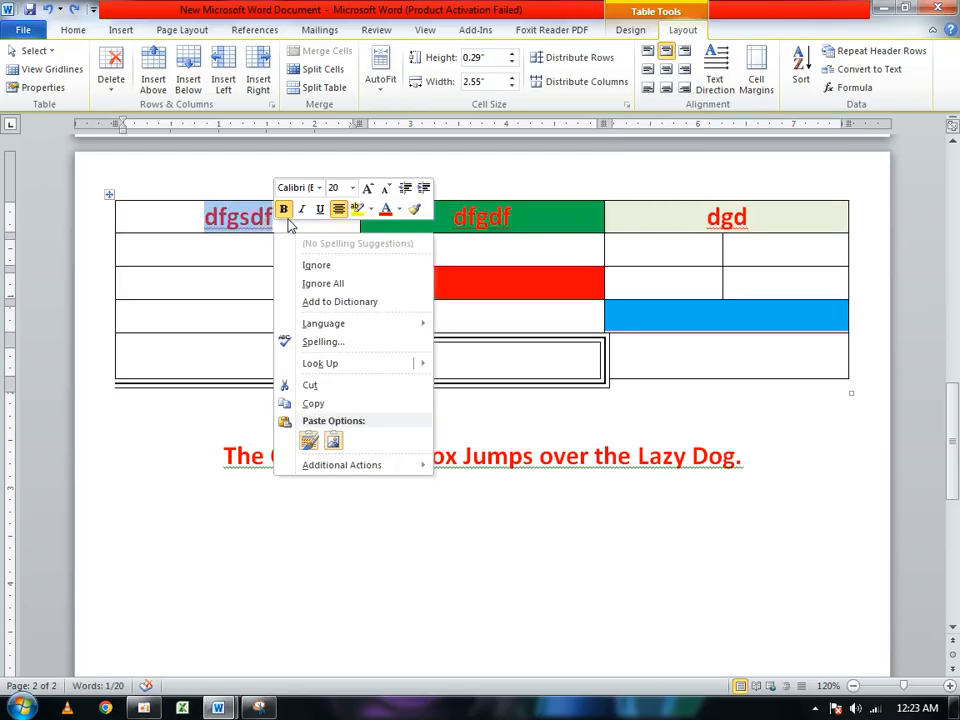
pyautogui.click(116, 80)
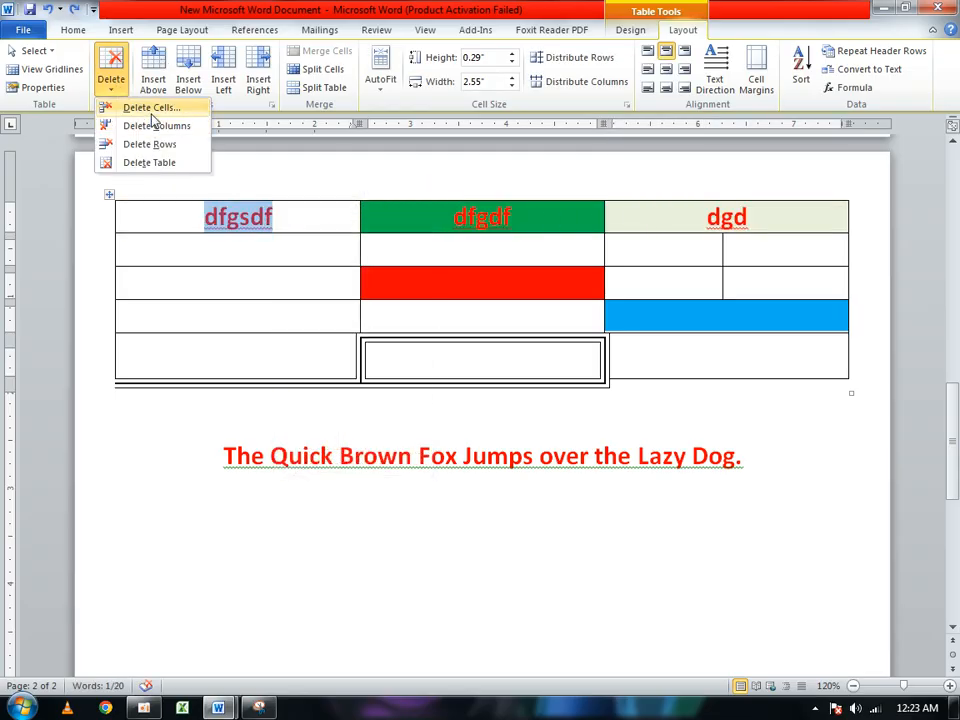
pyautogui.click(113, 106)
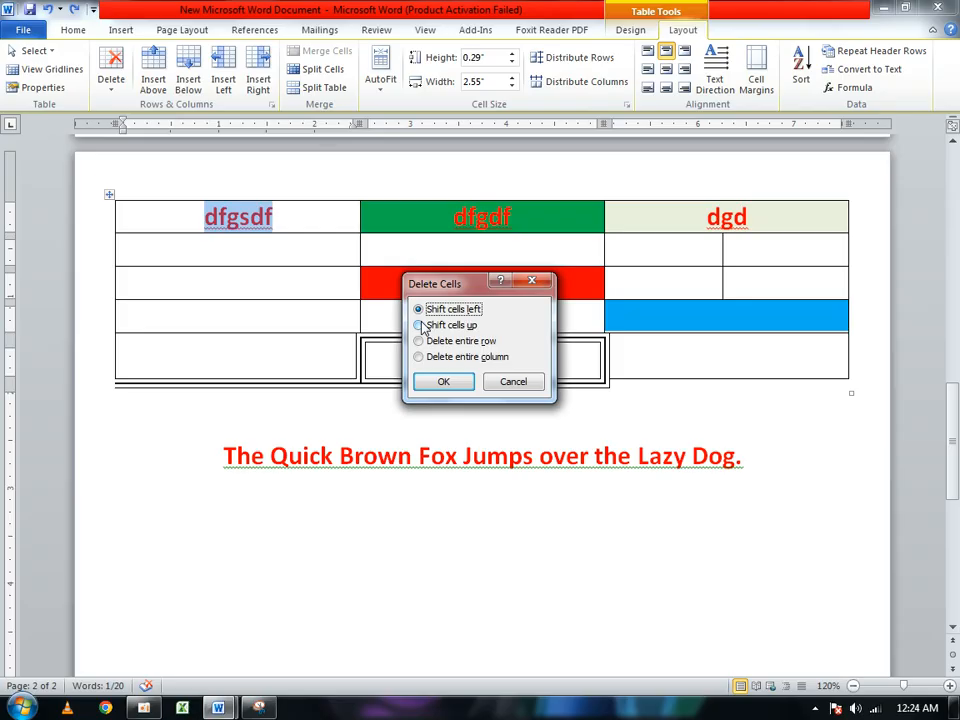
pyautogui.click(458, 383)
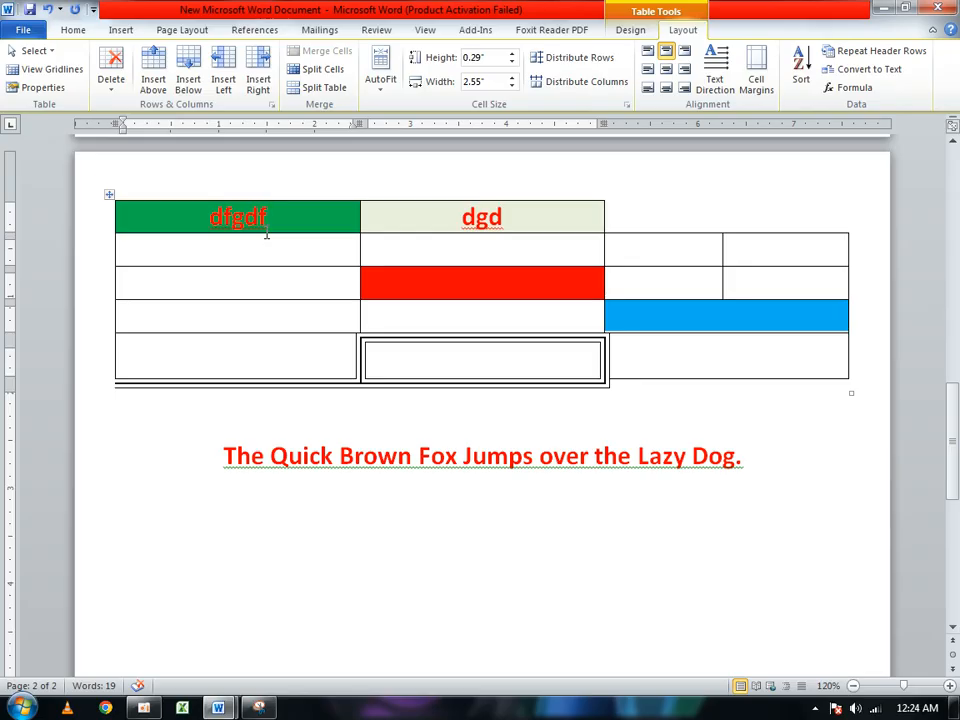
pyautogui.hotkey('ctrl', 'z')
# Replace the three header cell labels with 1, 2 and 3 in order.
pyautogui.click(390, 238)
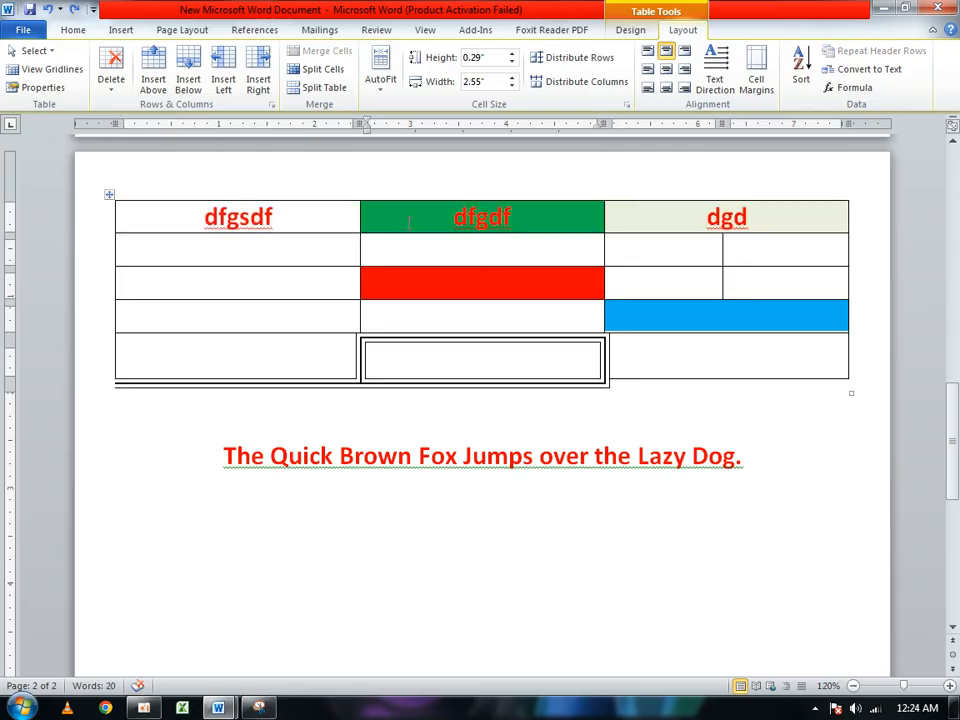
pyautogui.moveTo(328, 216); pyautogui.dragTo(163, 197)
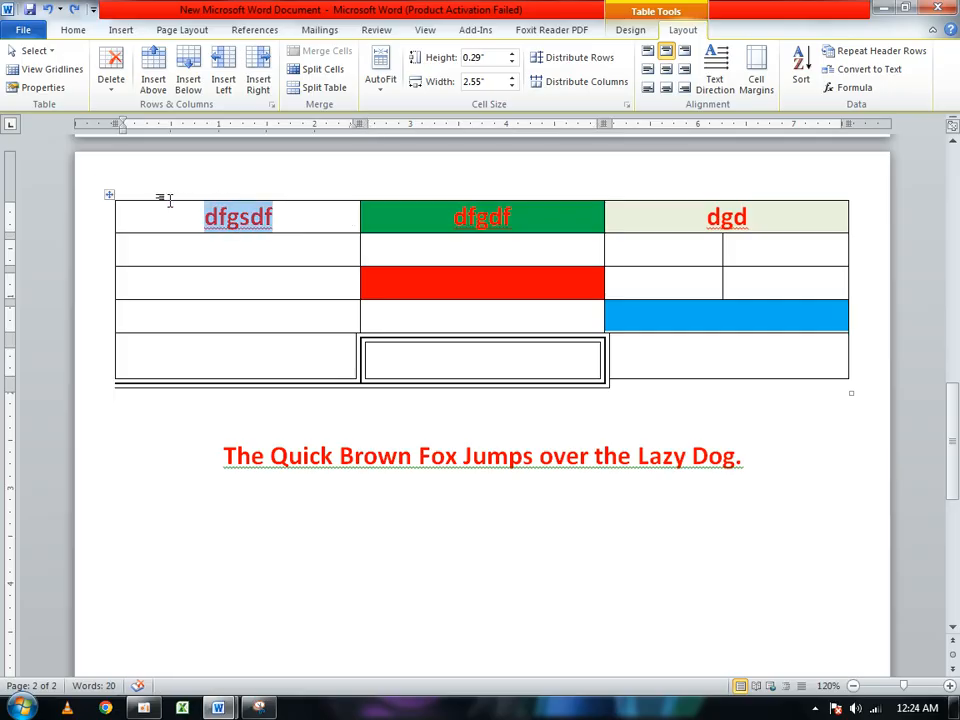
pyautogui.moveTo(470, 218)
pyautogui.mouseDown()
pyautogui.moveTo(615, 214)
pyautogui.moveTo(579, 202)
pyautogui.mouseUp()
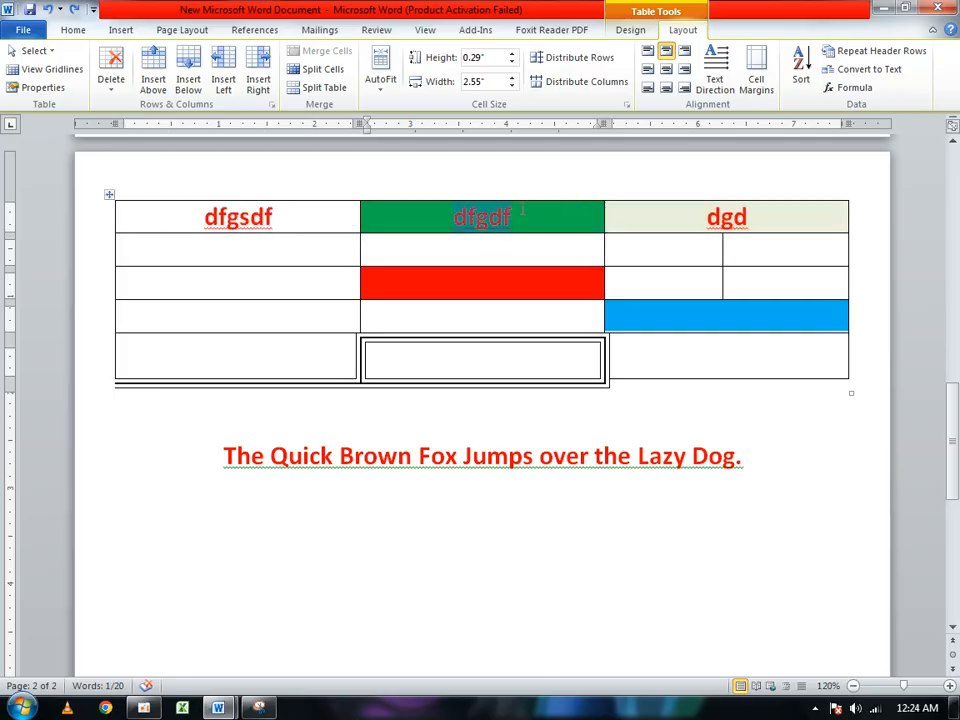
pyautogui.moveTo(521, 208); pyautogui.dragTo(583, 210)
pyautogui.moveTo(317, 223); pyautogui.dragTo(167, 216)
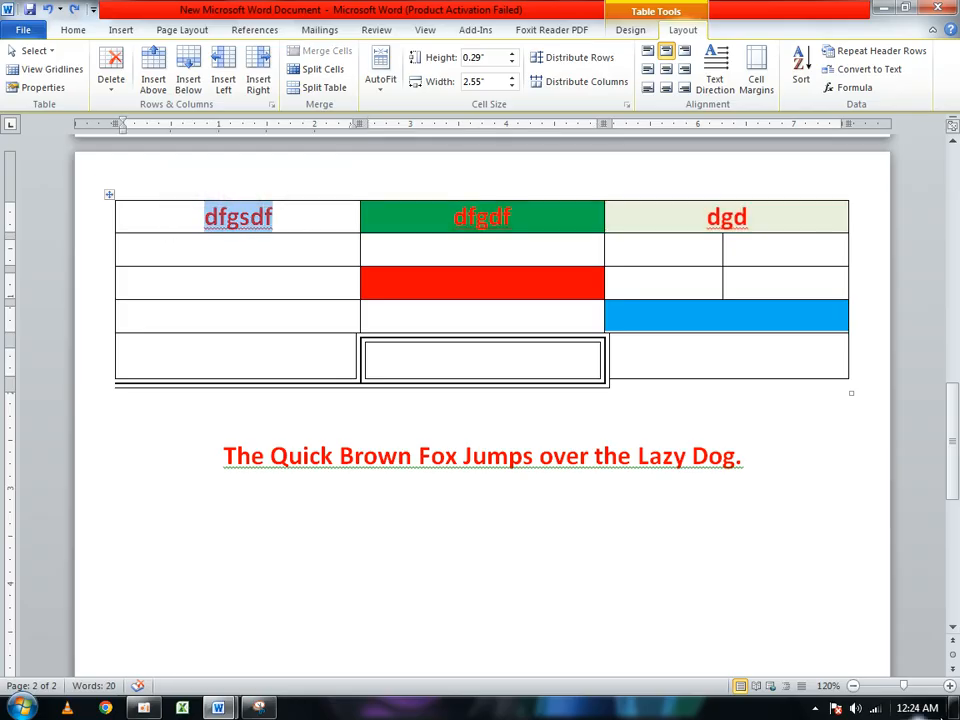
pyautogui.write('1')
pyautogui.press('Tab')
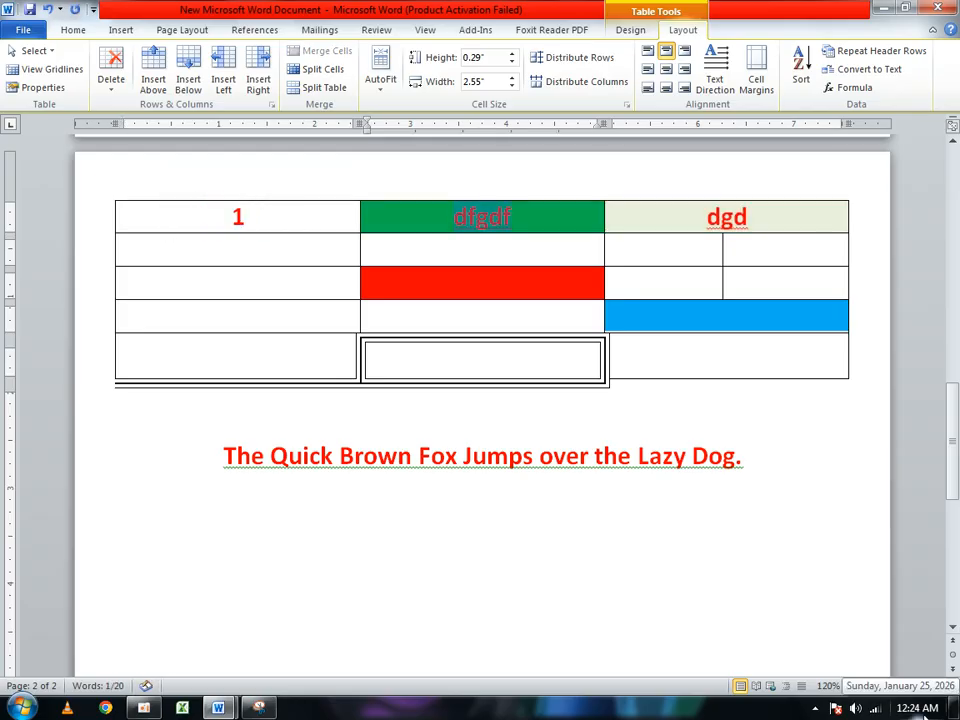
pyautogui.write('2')
pyautogui.press('Tab')
pyautogui.write('3')
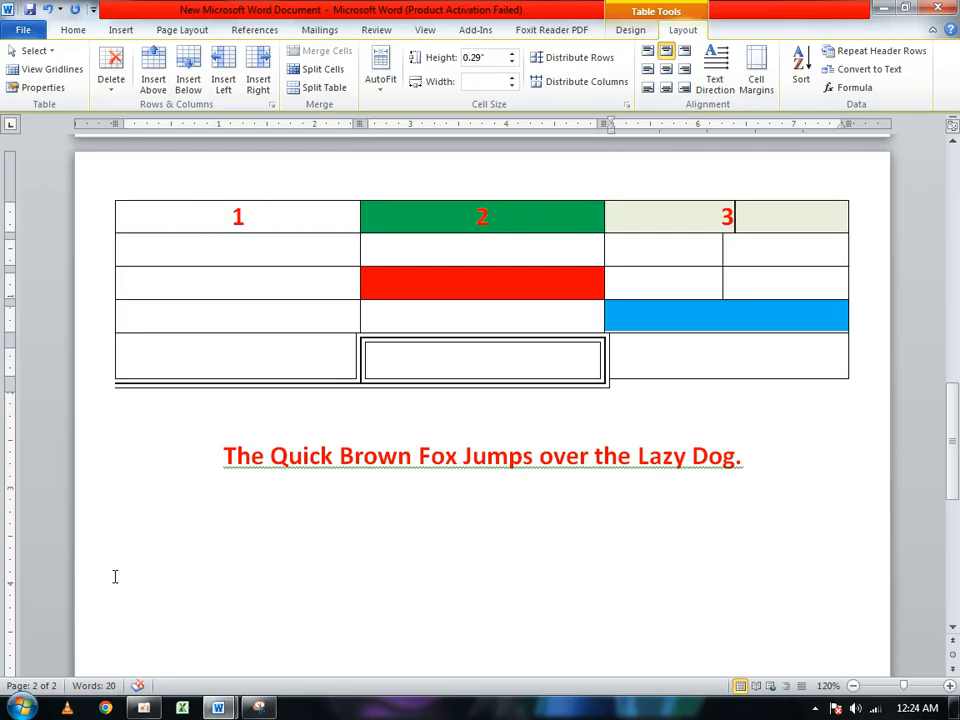
# Delete the header cell labelled 1, shifting the remaining cells left.
pyautogui.click(284, 206)
pyautogui.moveTo(284, 206); pyautogui.dragTo(199, 208)
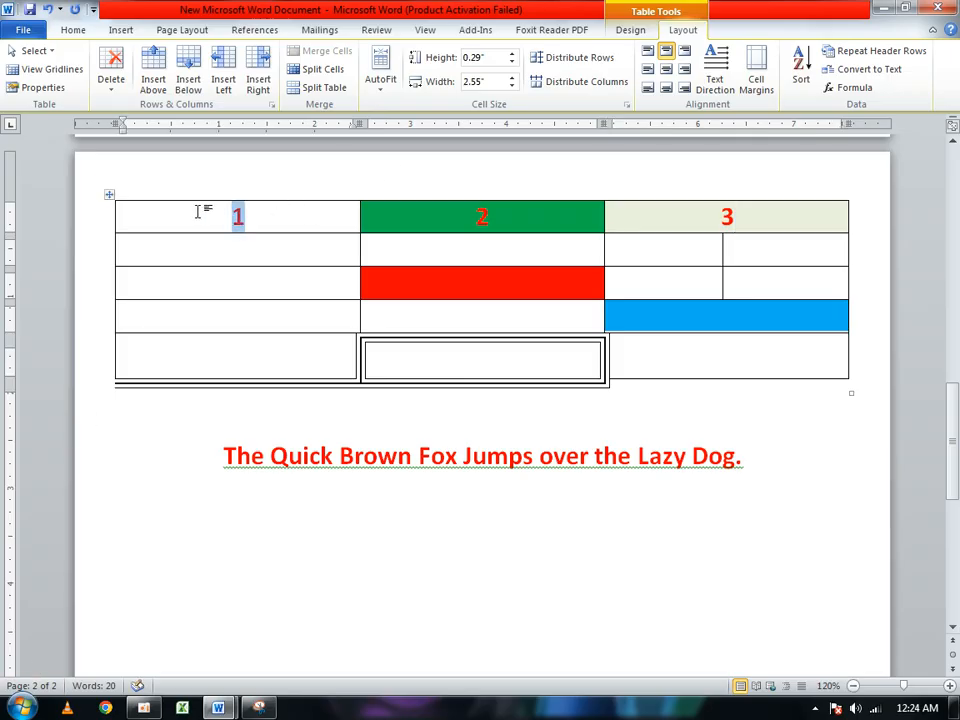
pyautogui.click(112, 86)
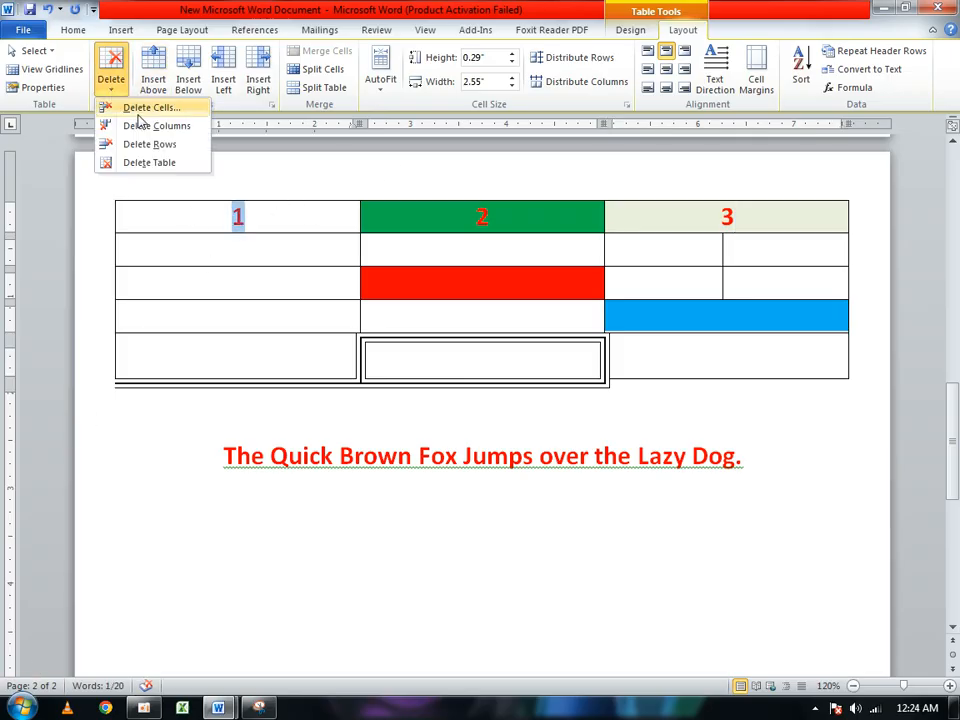
pyautogui.click(141, 109)
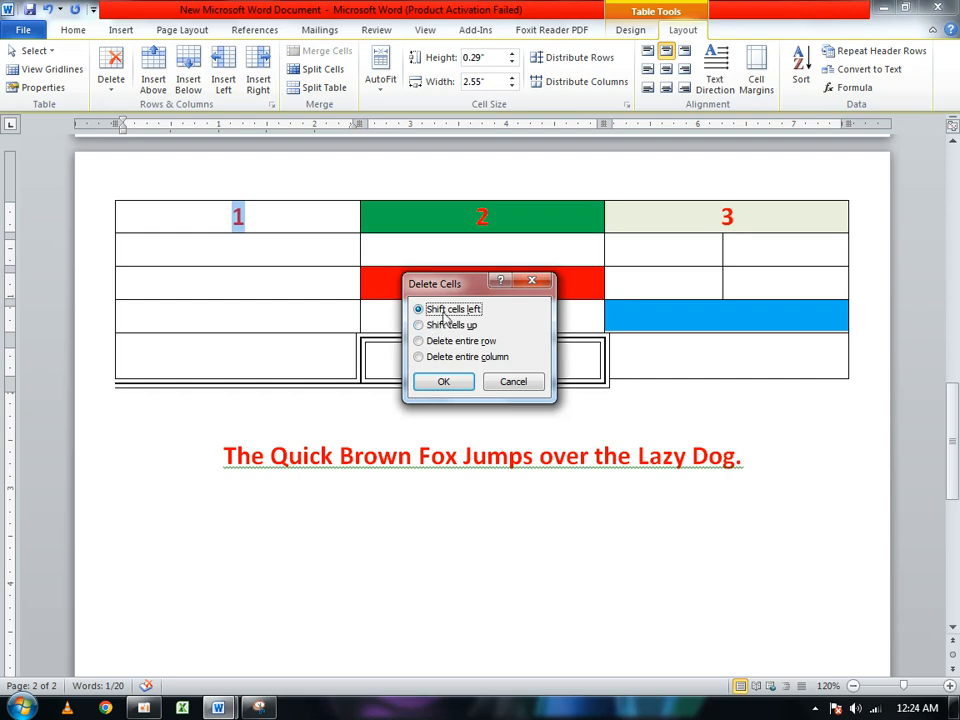
pyautogui.click(444, 383)
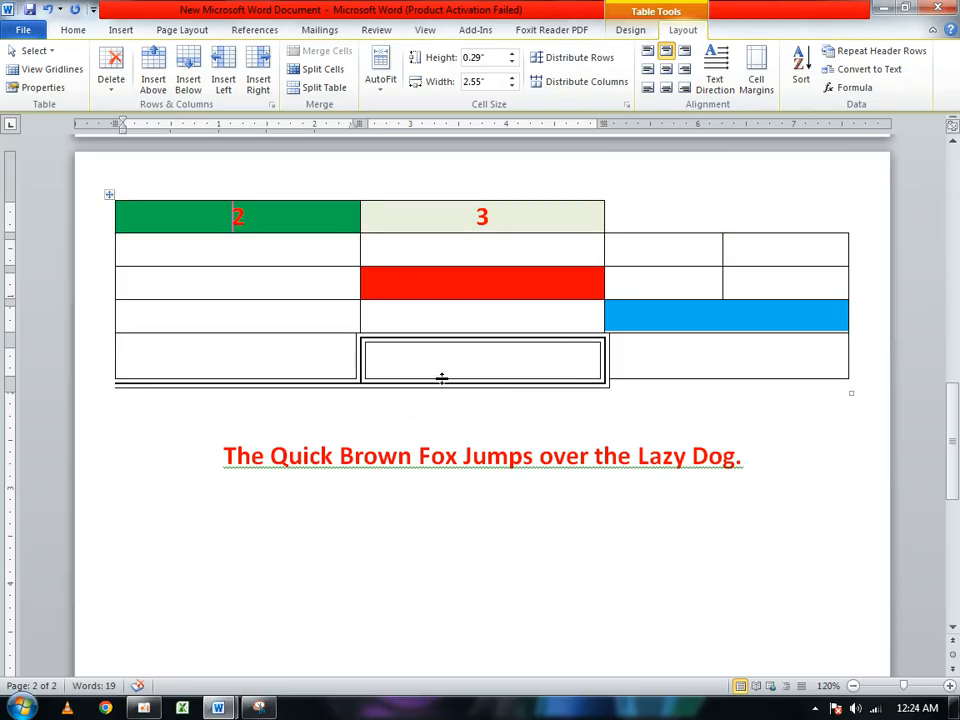
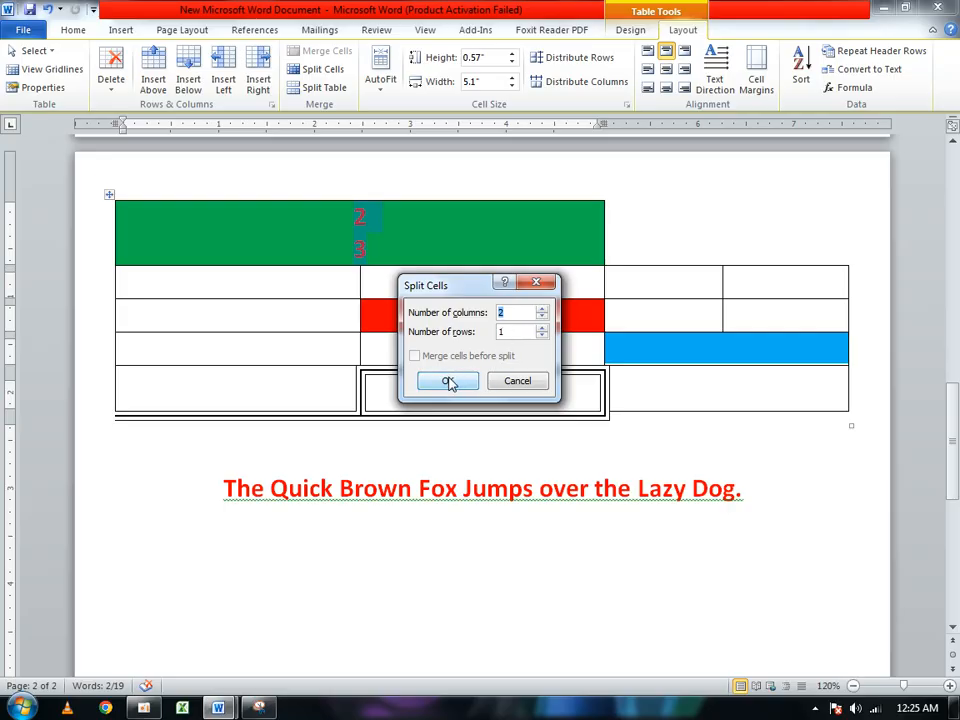
# Split the merged green header cell into two columns and one row.
pyautogui.click(446, 381)
pyautogui.click(246, 218)
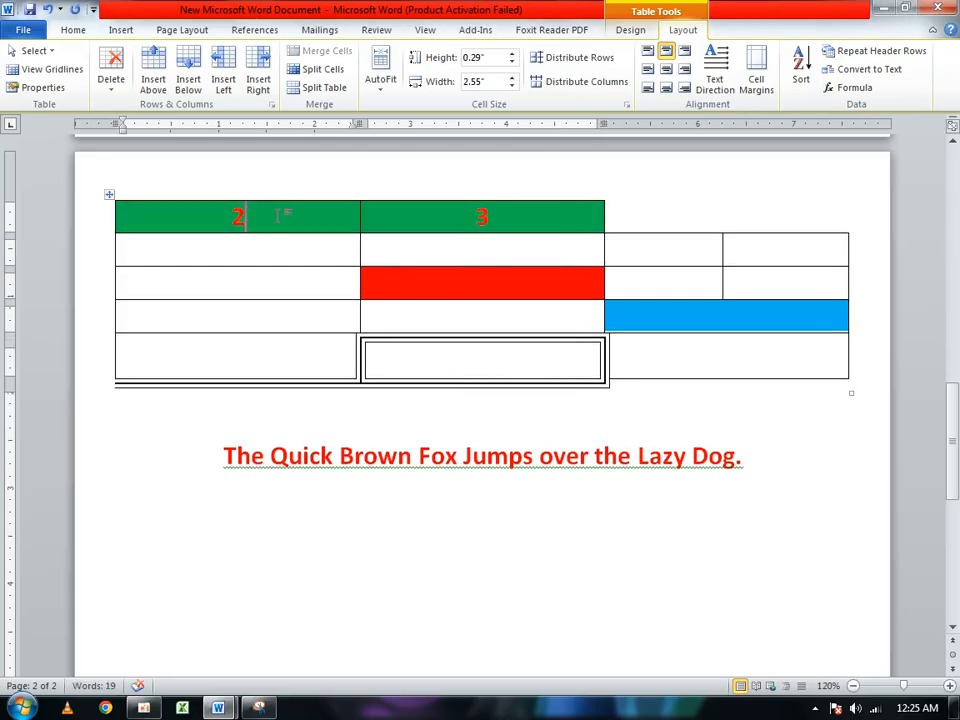
pyautogui.click(490, 217)
pyautogui.doubleClick(240, 217)
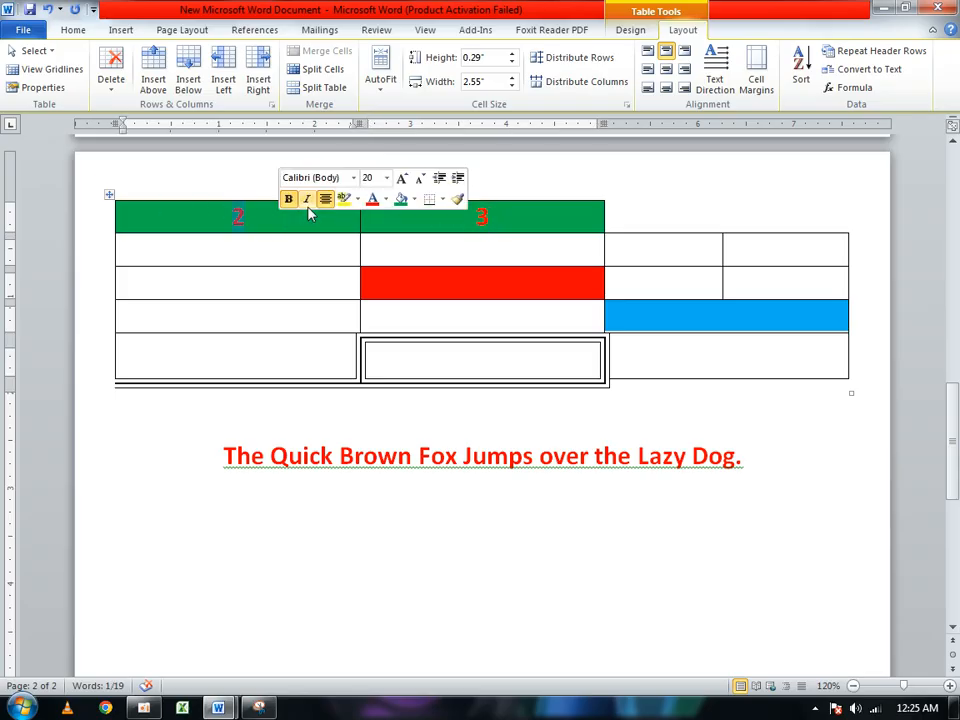
pyautogui.click(245, 217)
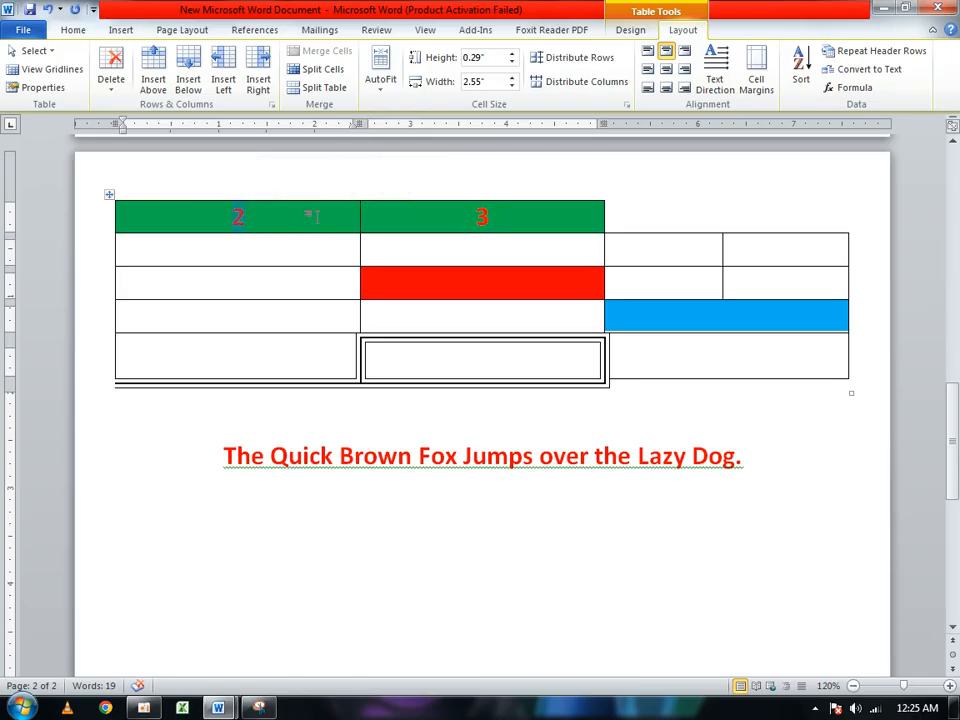
# Try setting the height of the green header row to 5 inches.
pyautogui.doubleClick(454, 220)
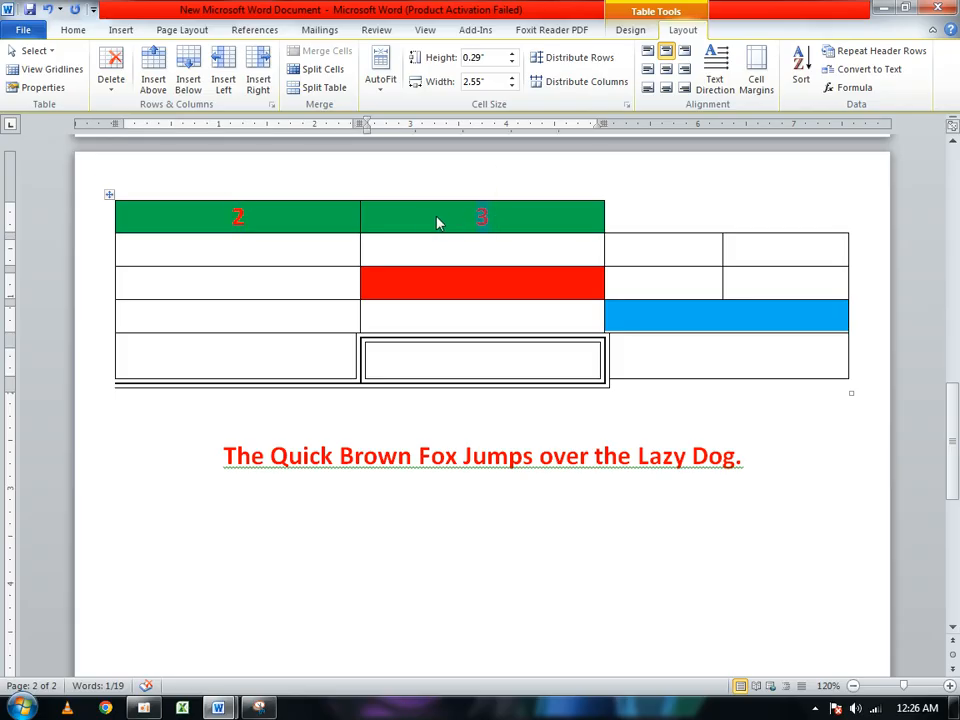
pyautogui.click(430, 216)
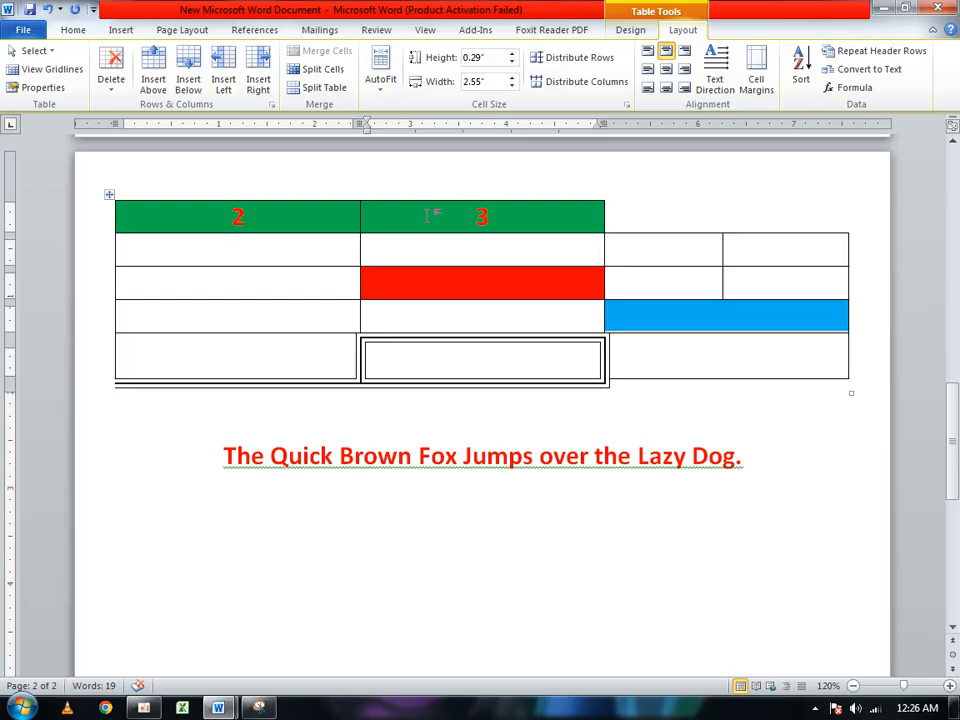
pyautogui.click(502, 60)
pyautogui.click(497, 213)
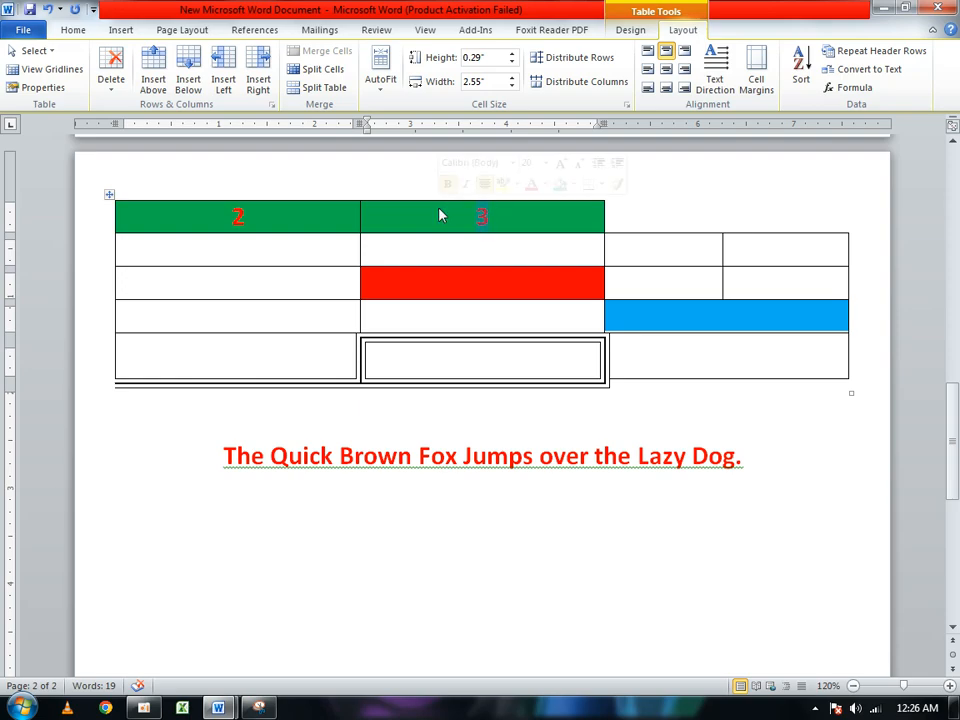
pyautogui.click(494, 61)
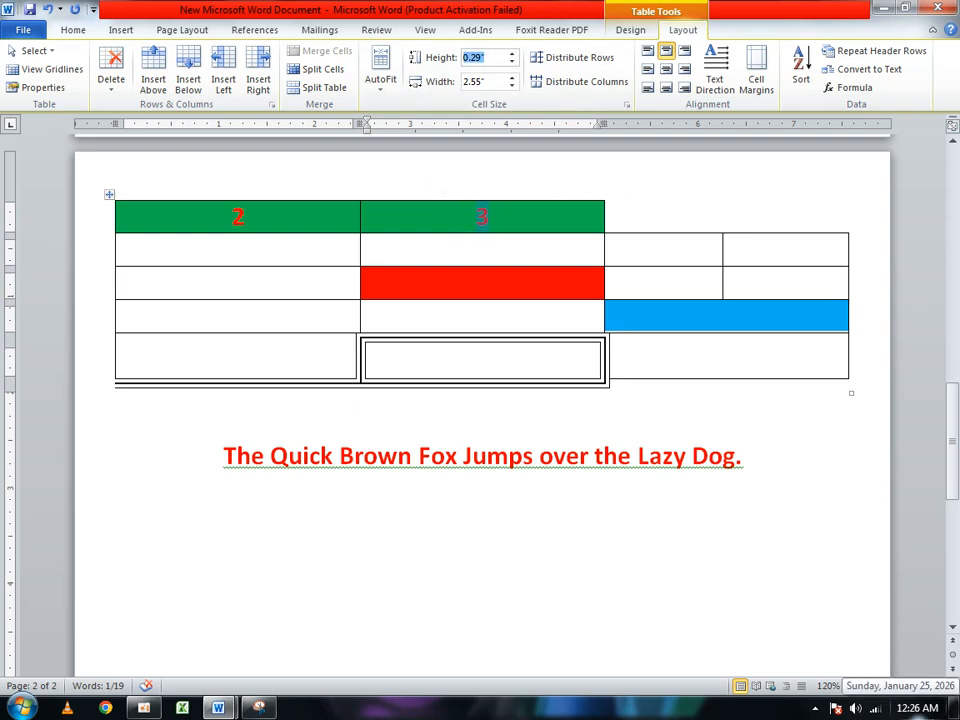
pyautogui.write('5')
pyautogui.press('Return')
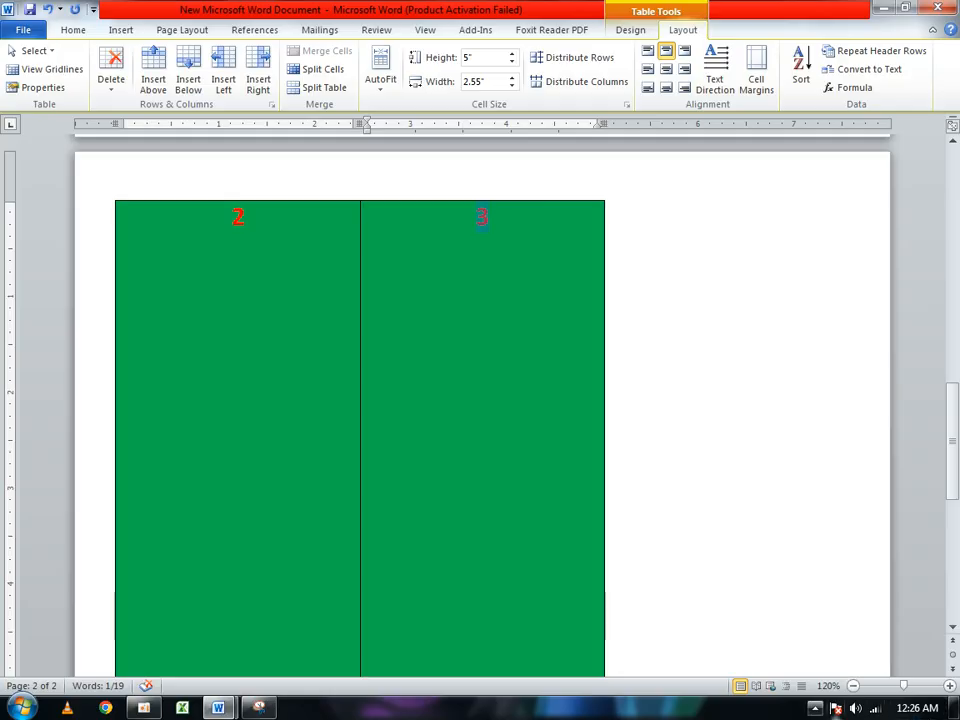
pyautogui.scroll(-4, 590, 469)
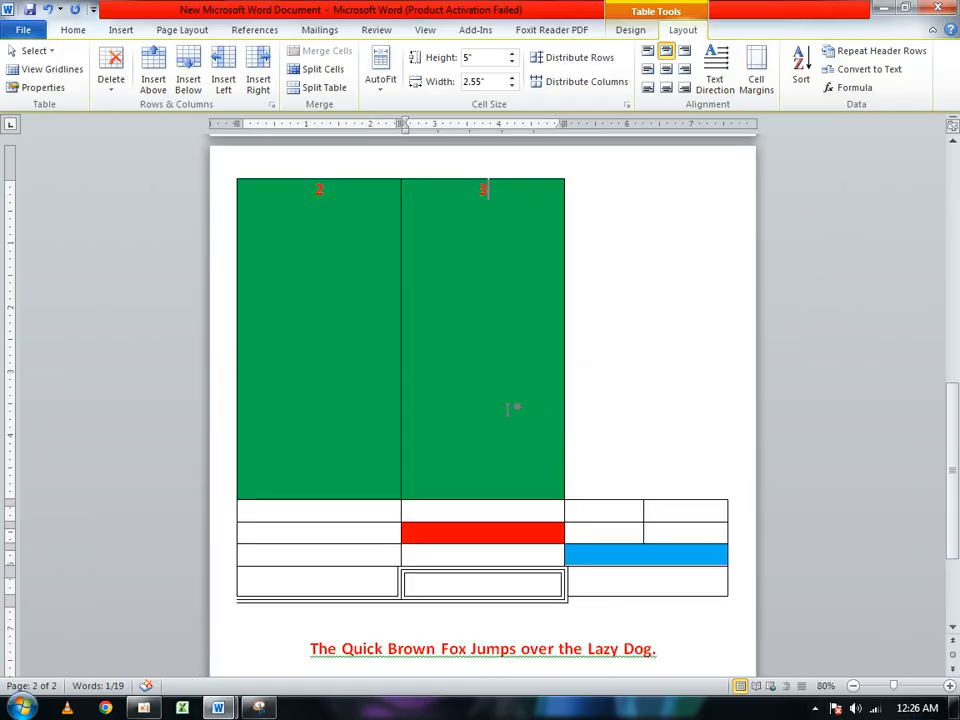
pyautogui.hotkey('ctrl', 'z')
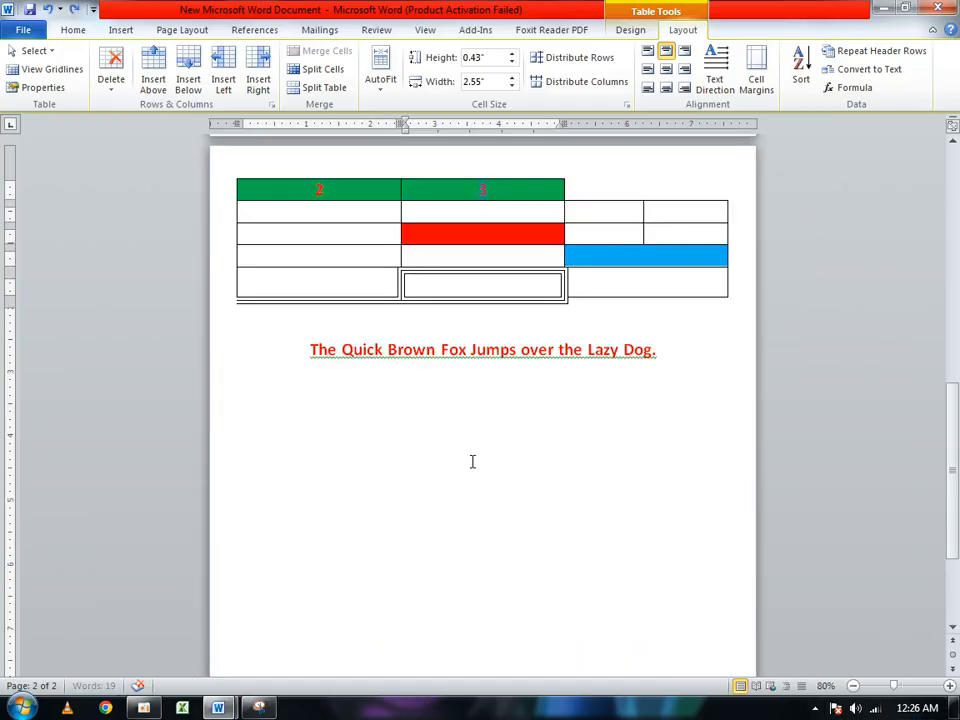
pyautogui.scroll(7, 471, 460)
pyautogui.scroll(-3, 471, 444)
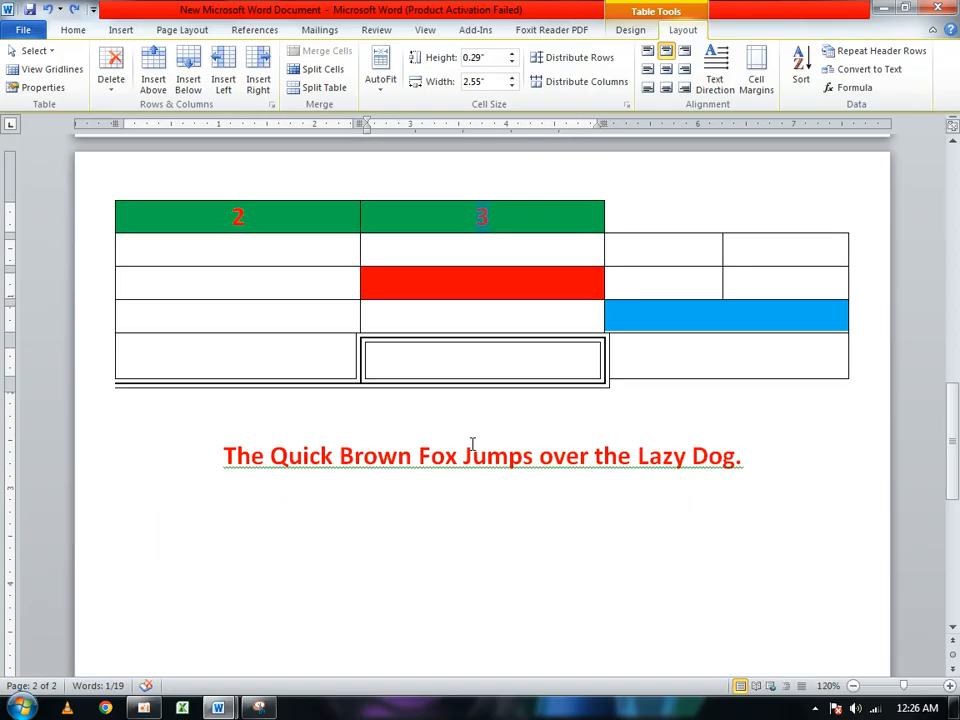
# Try setting the width of the header cell labelled 3 to 5 inches.
pyautogui.click(485, 81)
pyautogui.write('5')
pyautogui.press('Return')
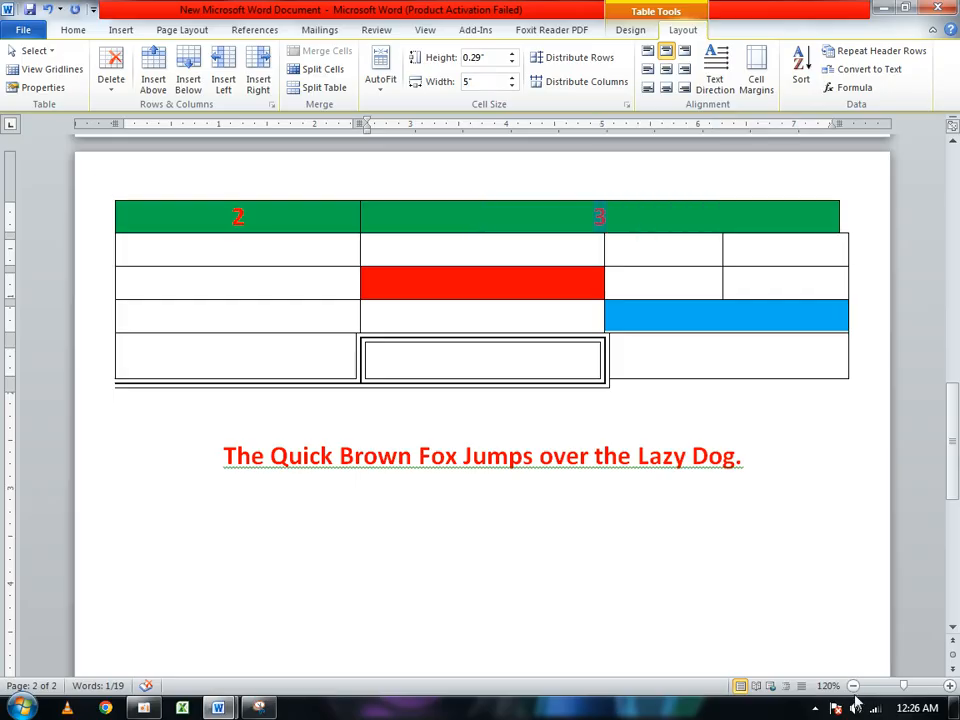
pyautogui.hotkey('ctrl', 'z')
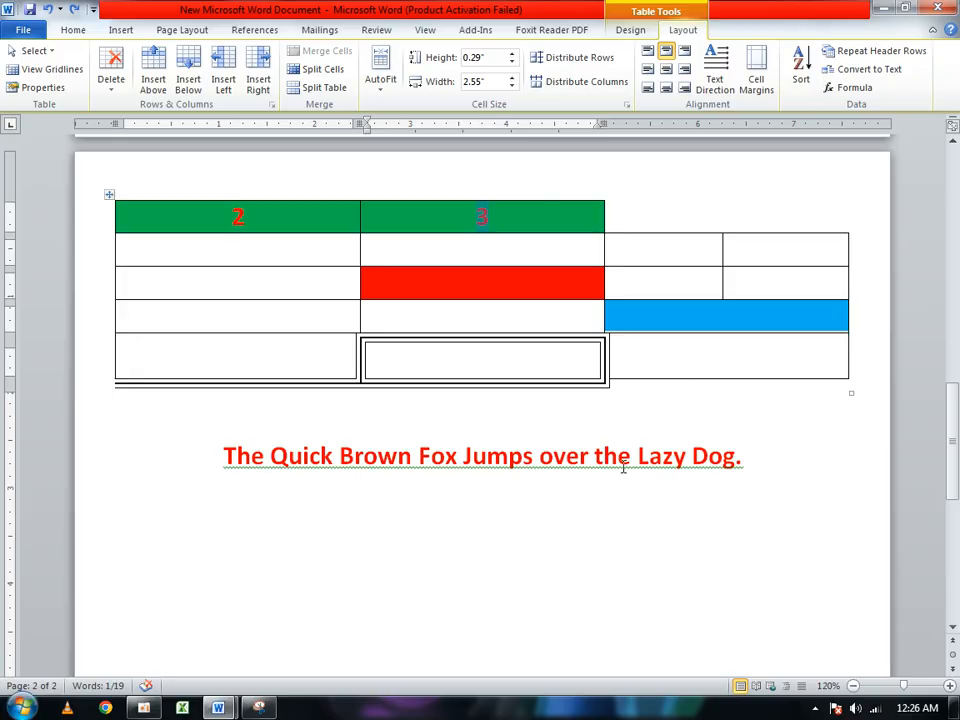
# Delete the entire table above the sentence.
pyautogui.click(109, 193)
pyautogui.rightClick(219, 276)
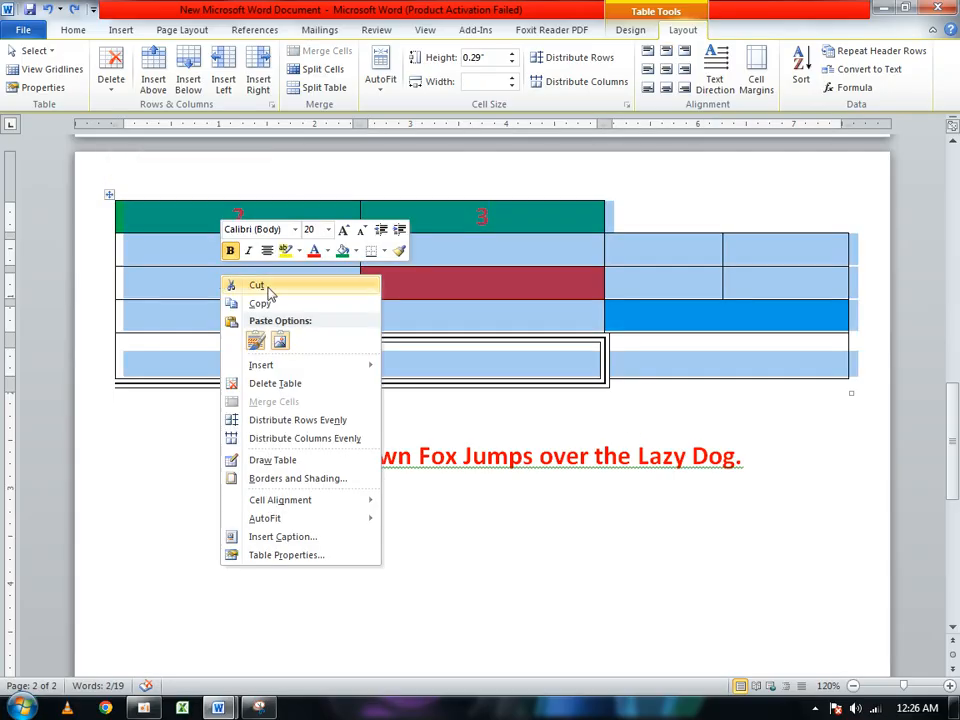
pyautogui.click(327, 386)
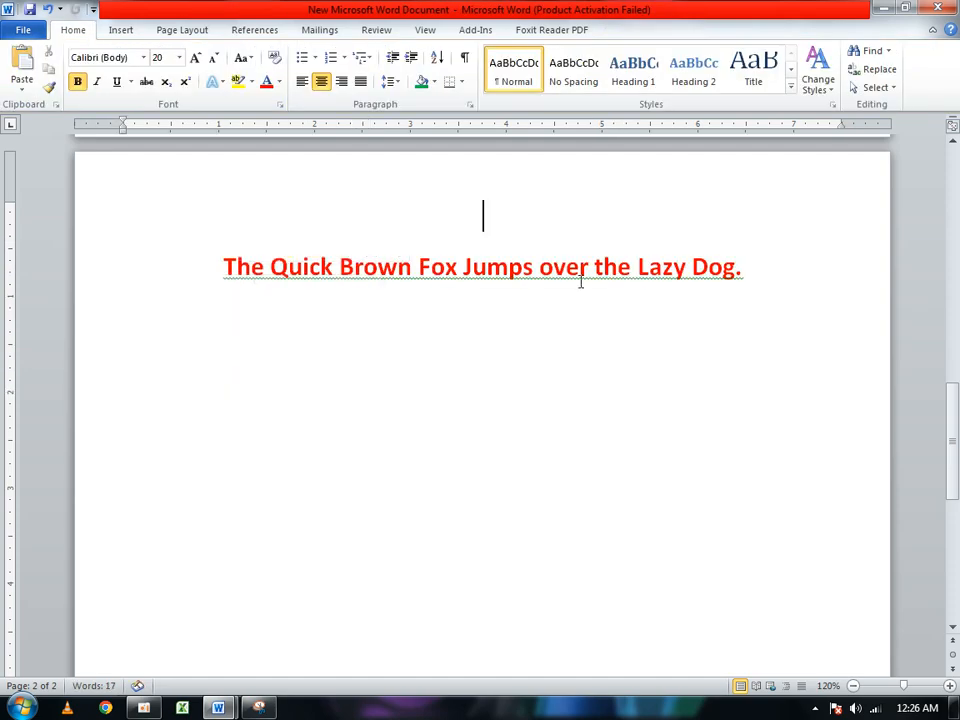
# Insert a new table with seven columns and four rows above the sentence.
pyautogui.click(128, 32)
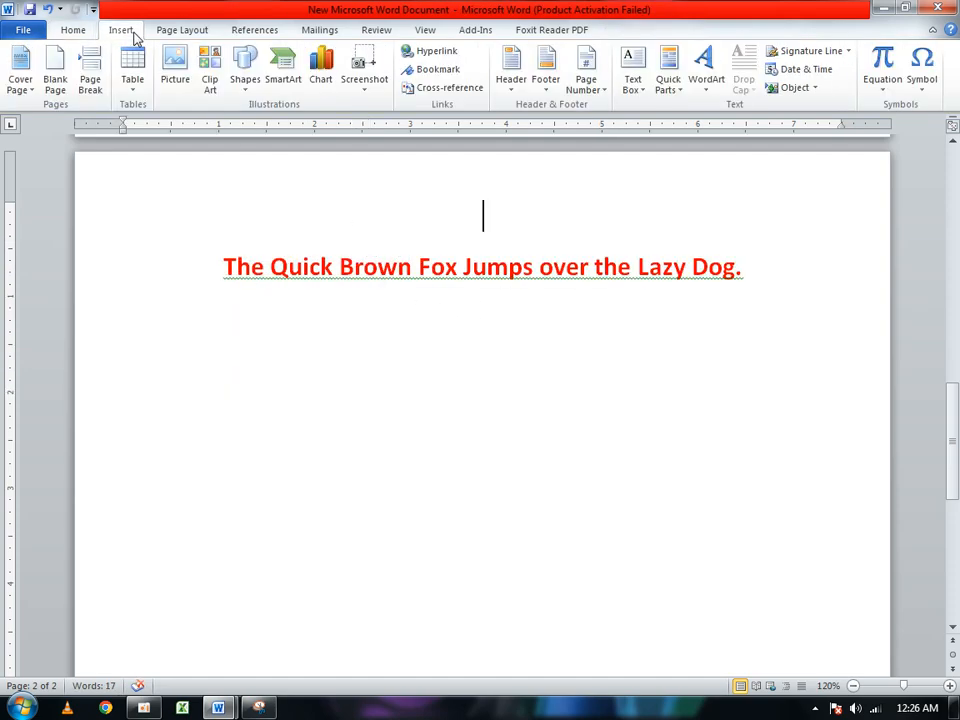
pyautogui.click(131, 86)
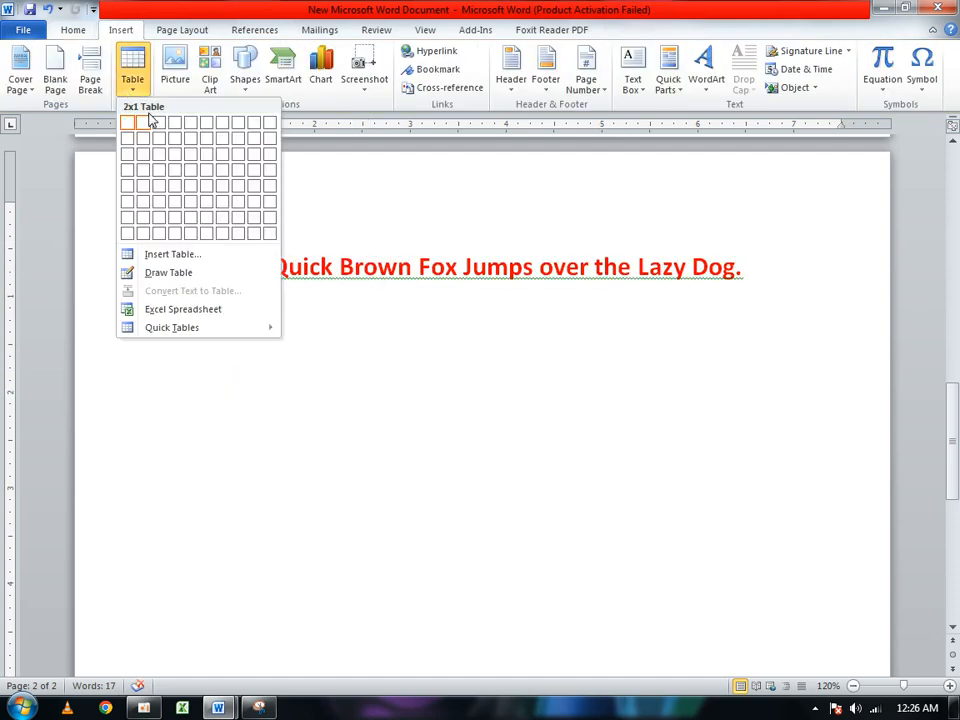
pyautogui.click(226, 170)
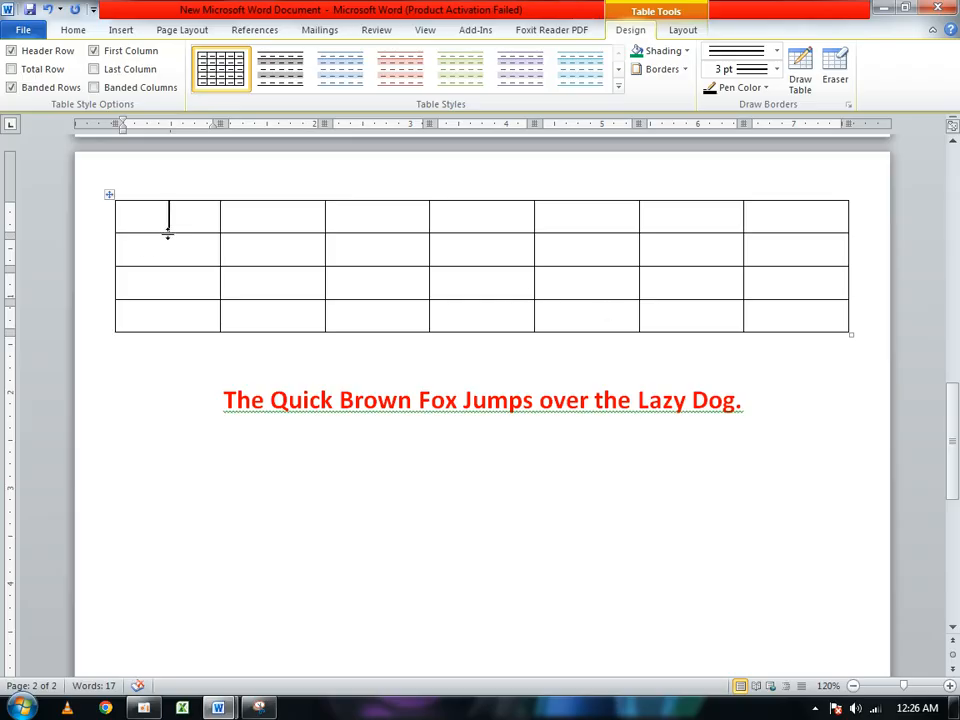
# Number the cells of the table's first row 1 to 7 in order.
pyautogui.write('1')
pyautogui.press('Tab')
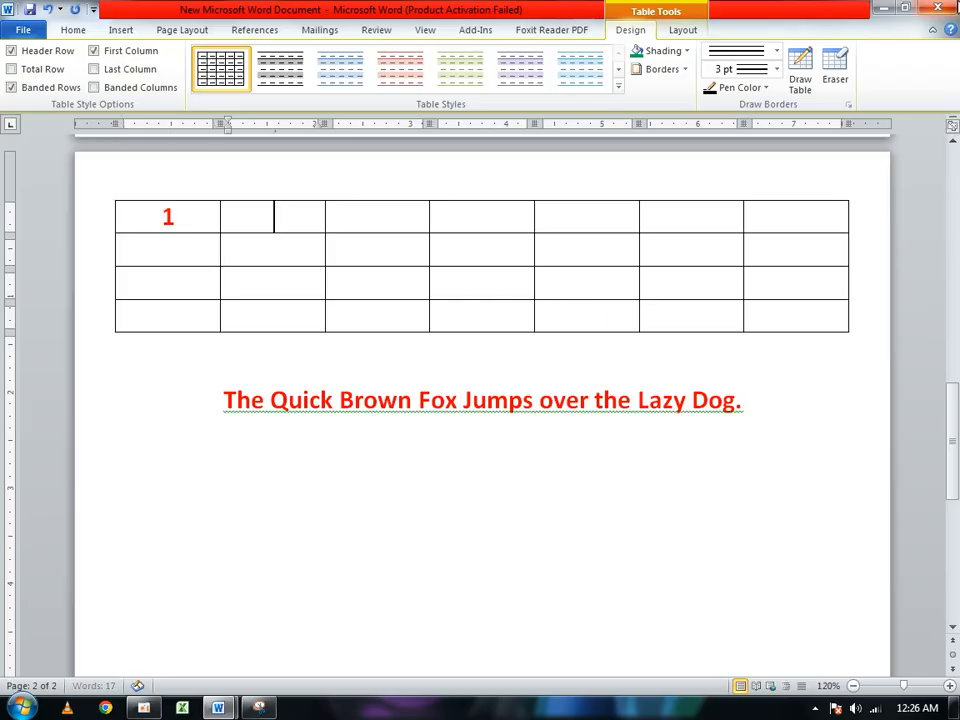
pyautogui.write('2')
pyautogui.press('Tab')
pyautogui.write('3')
pyautogui.press('Tab')
pyautogui.write('4')
pyautogui.press('Tab')
pyautogui.write('5')
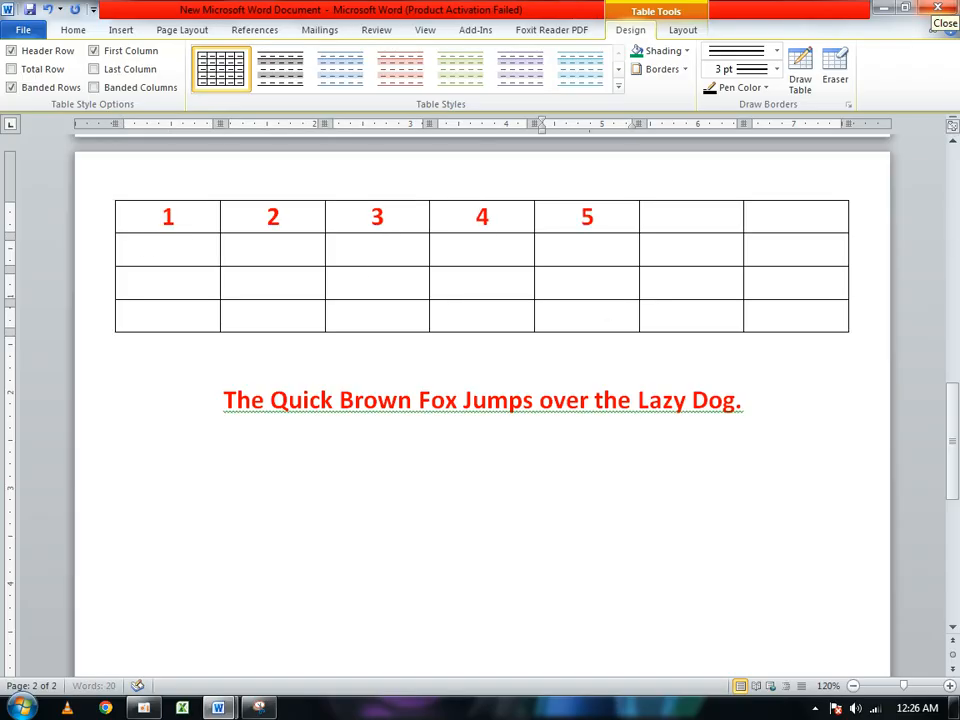
pyautogui.press('Tab')
pyautogui.write('6')
pyautogui.press('Tab')
pyautogui.write('7')
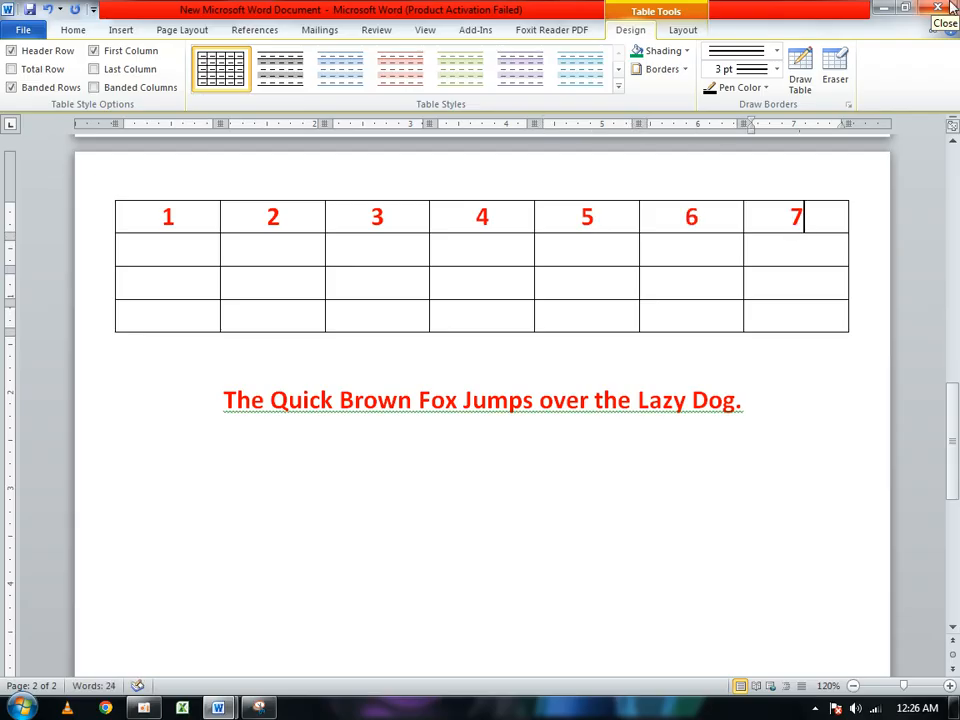
# Enter A, B and C down the first column in the rows below the header.
pyautogui.click(167, 257)
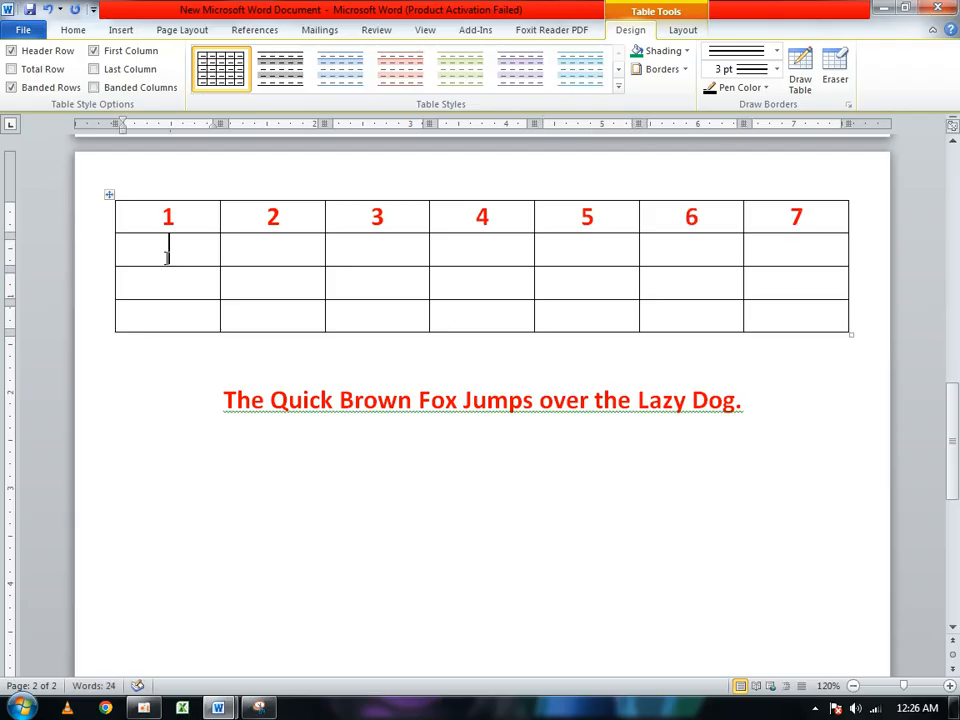
pyautogui.write('a ')
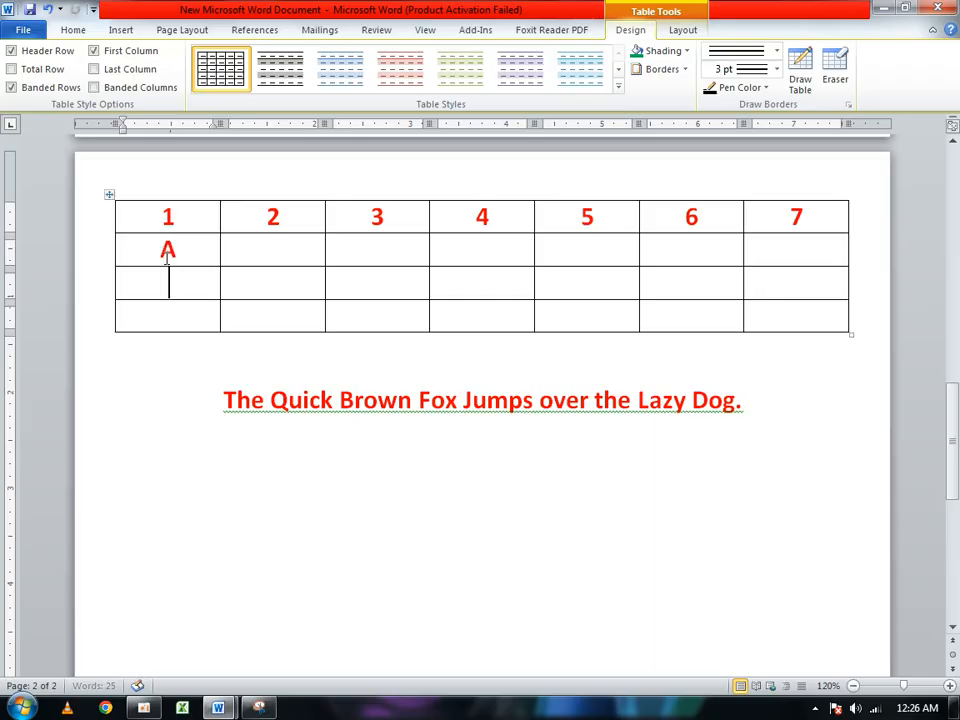
pyautogui.write('b')
pyautogui.press('Down')
pyautogui.write('c')
pyautogui.press('Down')
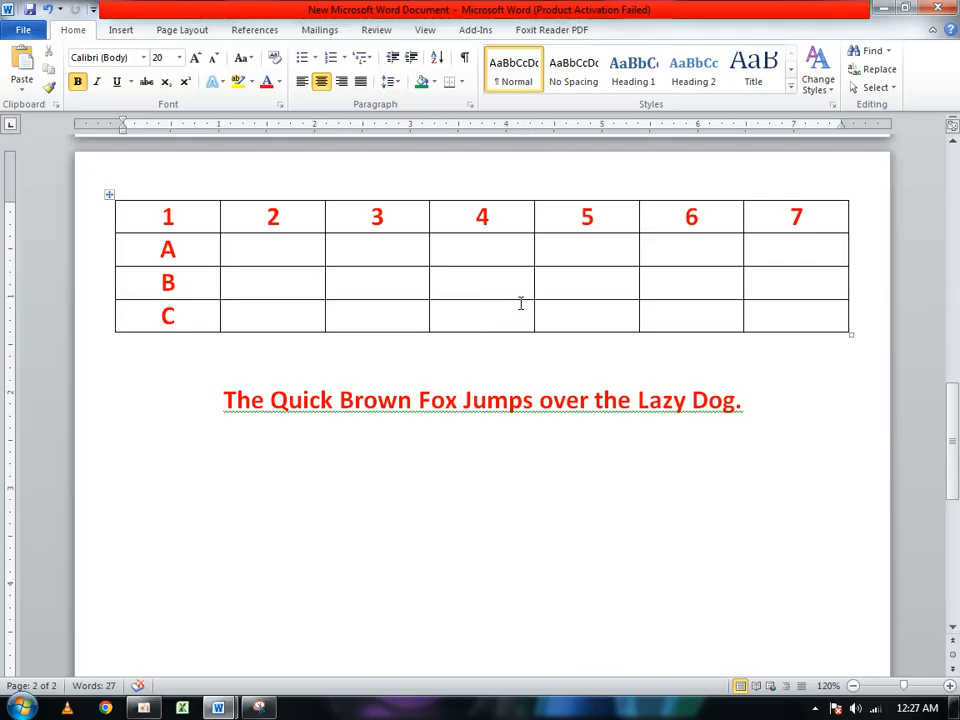
# Copy the sentence "The Quick Brown Fox Jumps over the Lazy Dog." below the table and delete it from there.
pyautogui.click(242, 276)
pyautogui.click(680, 30)
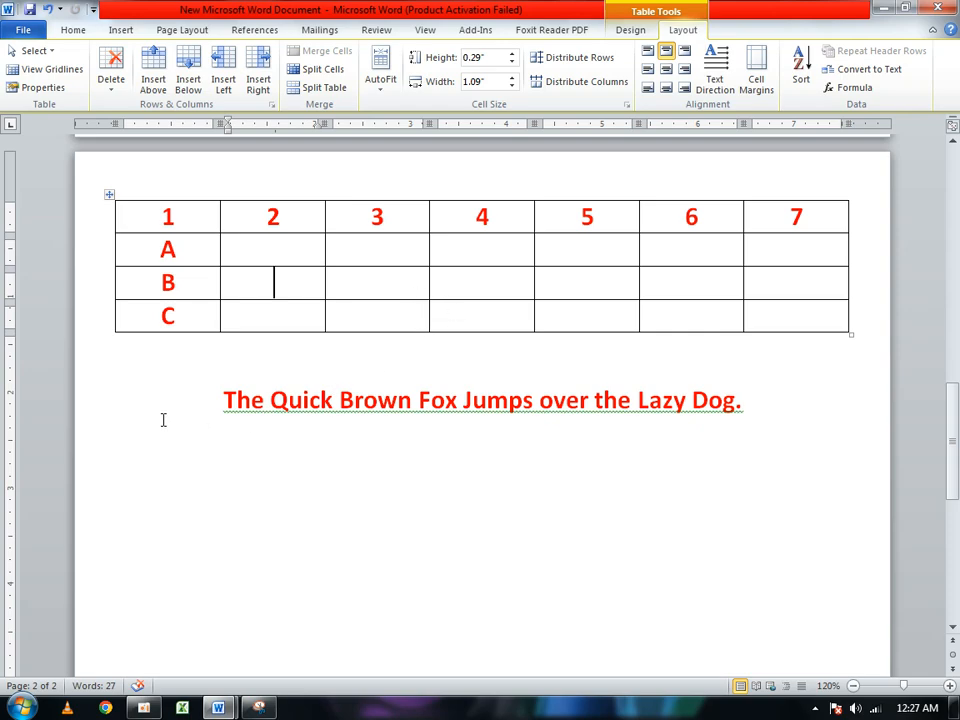
pyautogui.moveTo(206, 414); pyautogui.dragTo(853, 478)
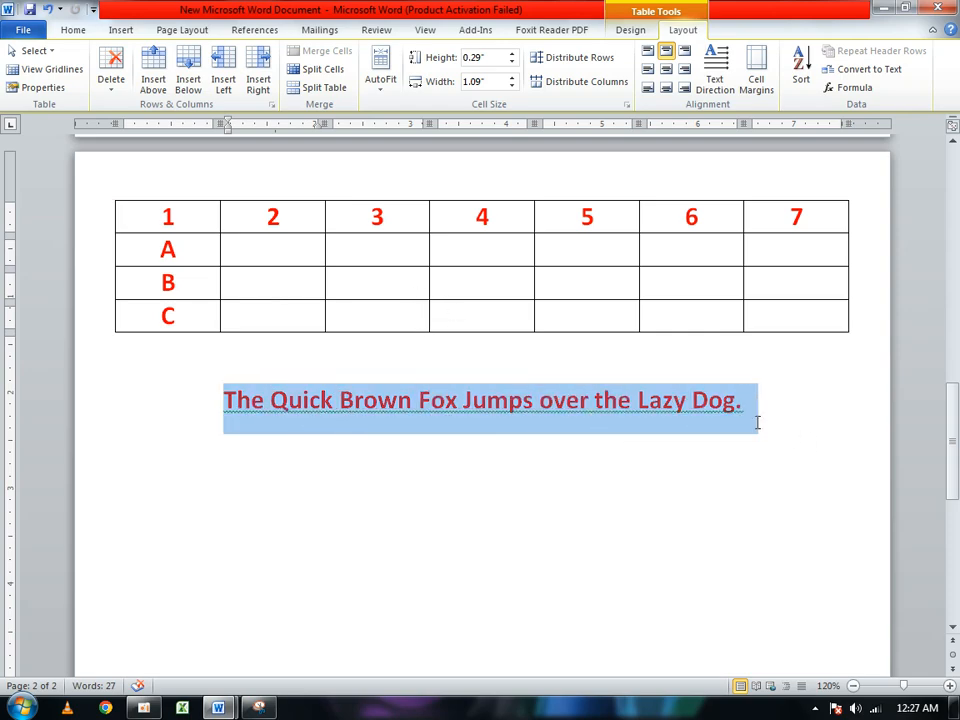
pyautogui.moveTo(757, 422); pyautogui.dragTo(740, 415)
pyautogui.hotkey('ctrl', 'c')
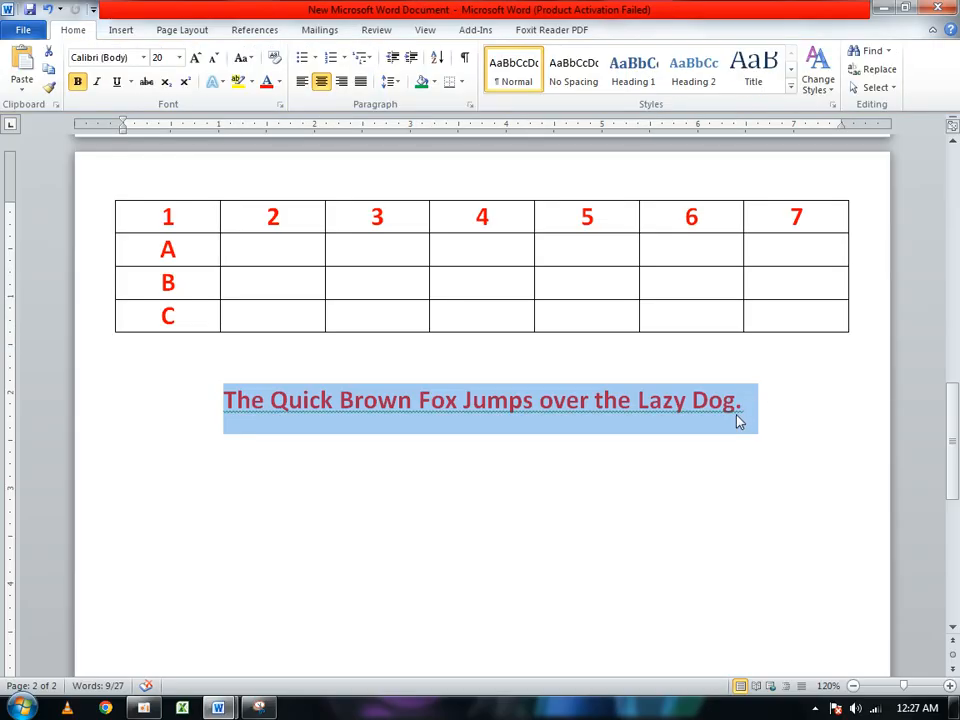
pyautogui.press('Delete')
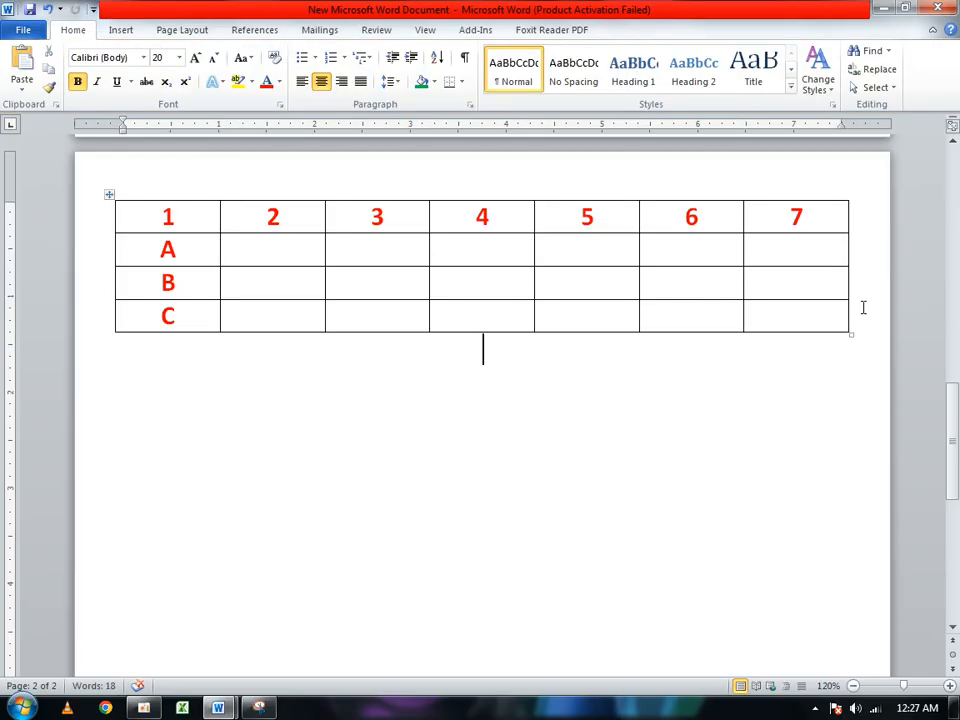
# Delete the table columns numbered 4 to 7.
pyautogui.moveTo(864, 306); pyautogui.dragTo(503, 203)
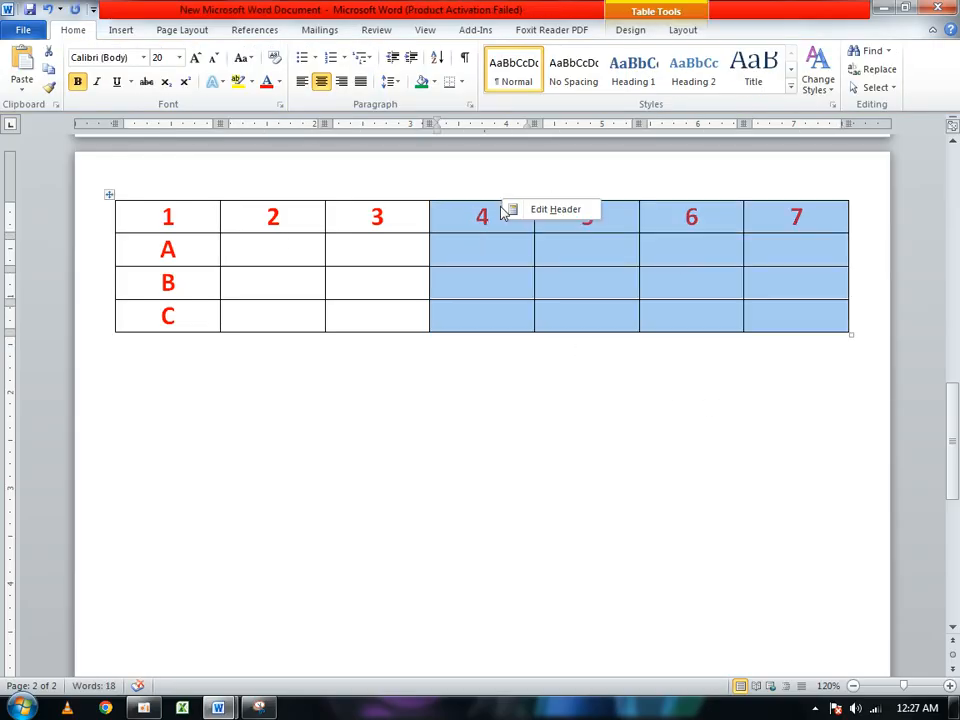
pyautogui.rightClick(467, 228)
pyautogui.click(529, 335)
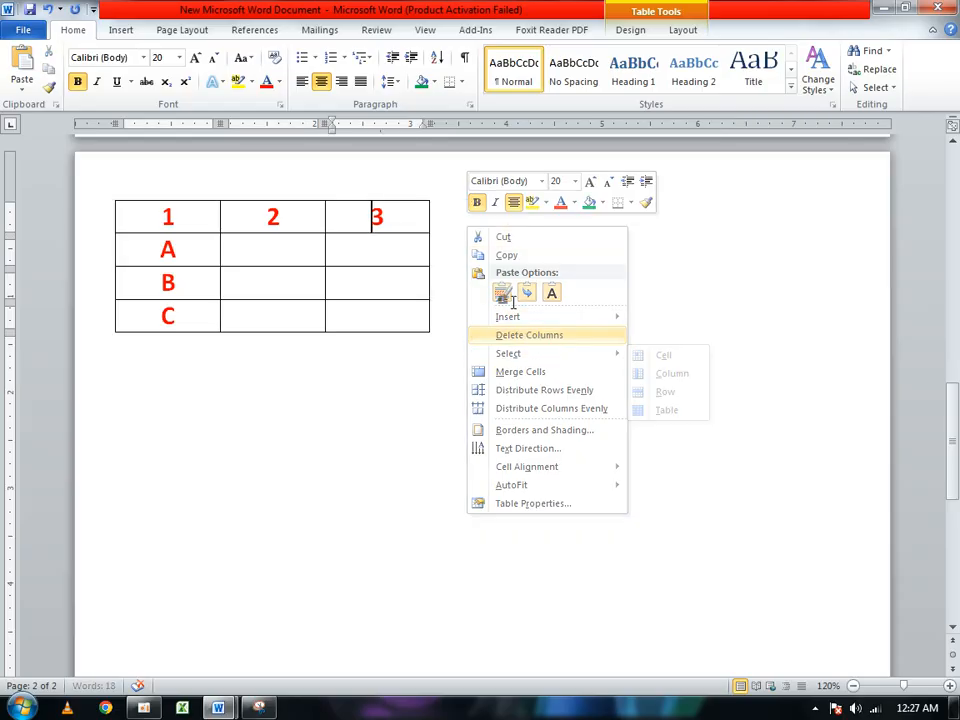
# Paste the copied sentence into the cell in row A, column 2, keeping the source formatting.
pyautogui.click(289, 244)
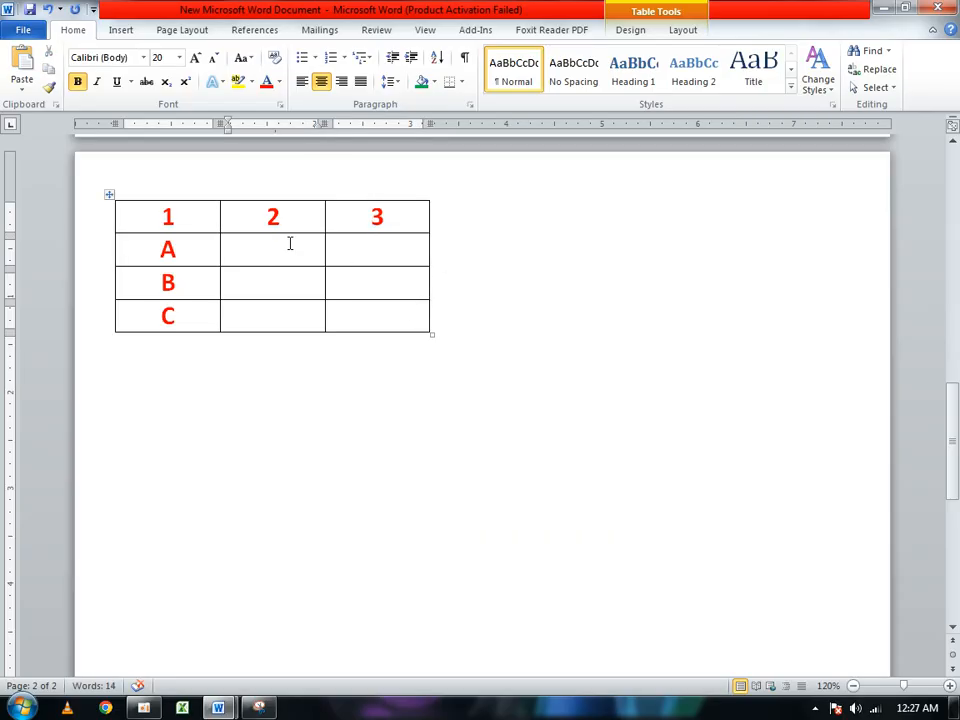
pyautogui.hotkey('ctrl', 'v')
pyautogui.press('ctrl')
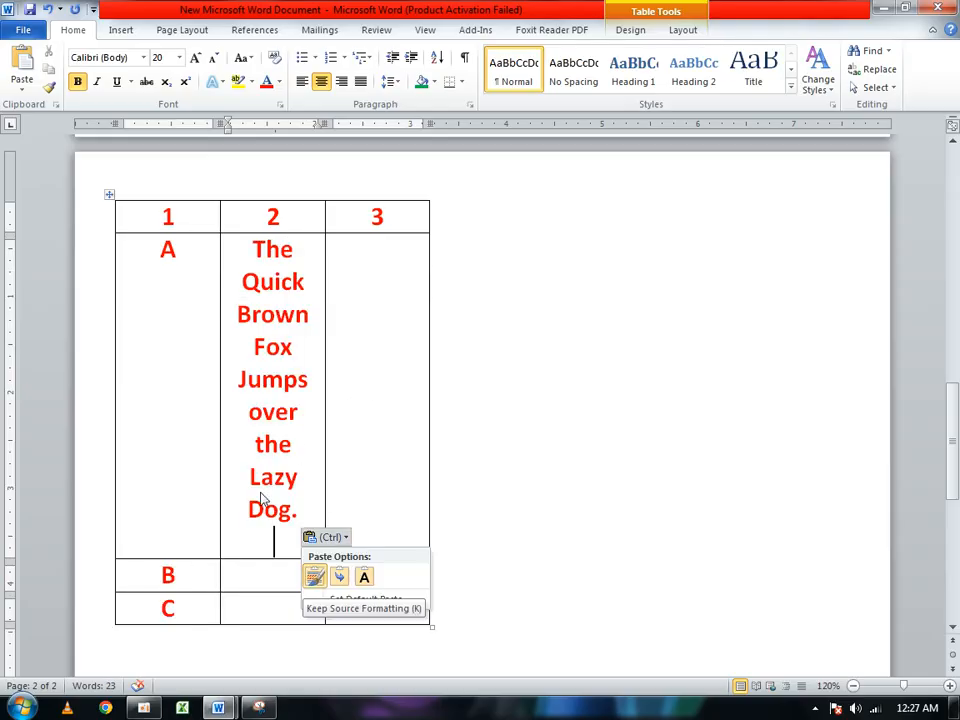
pyautogui.press('Escape')
# Change the text direction of the pasted sentence so it reads vertically downward in its cell.
pyautogui.moveTo(253, 268); pyautogui.dragTo(272, 427)
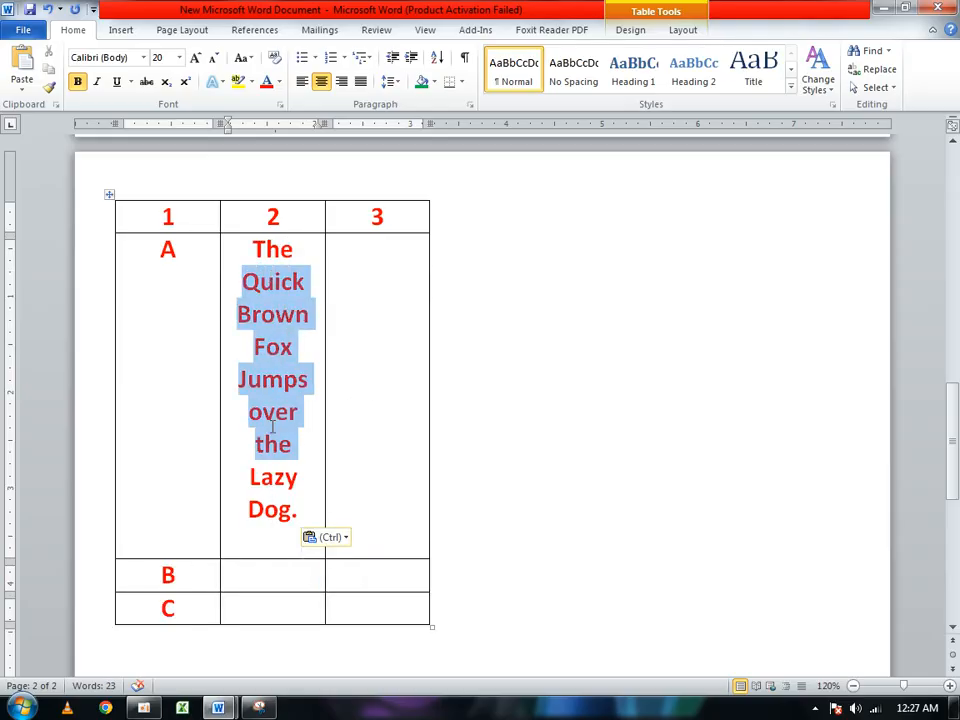
pyautogui.click(252, 249)
pyautogui.moveTo(250, 249); pyautogui.dragTo(298, 506)
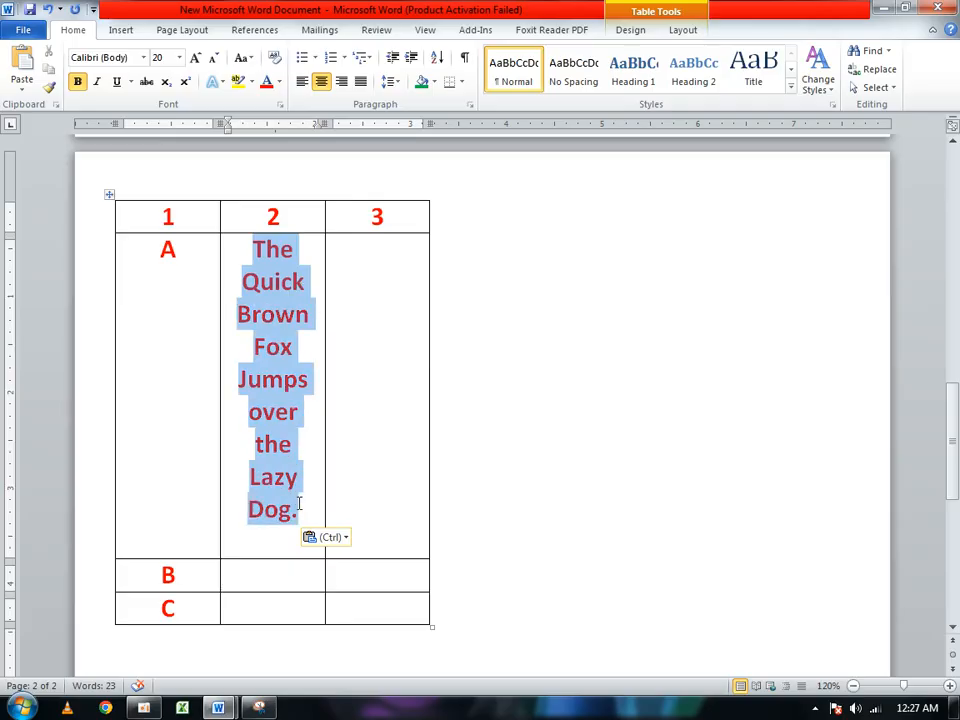
pyautogui.click(688, 32)
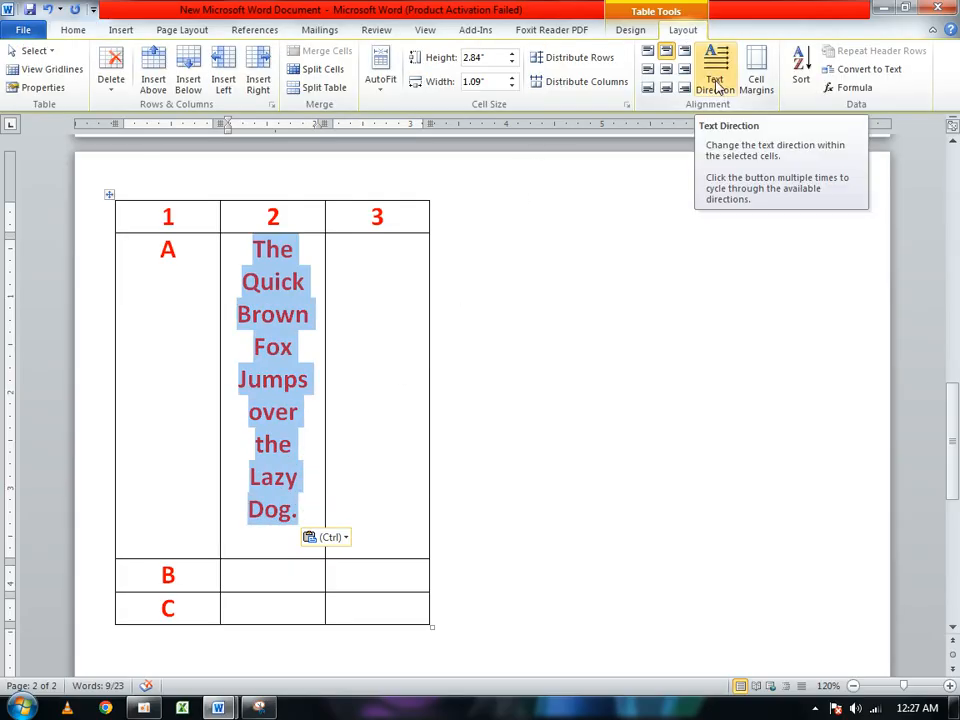
pyautogui.click(716, 82)
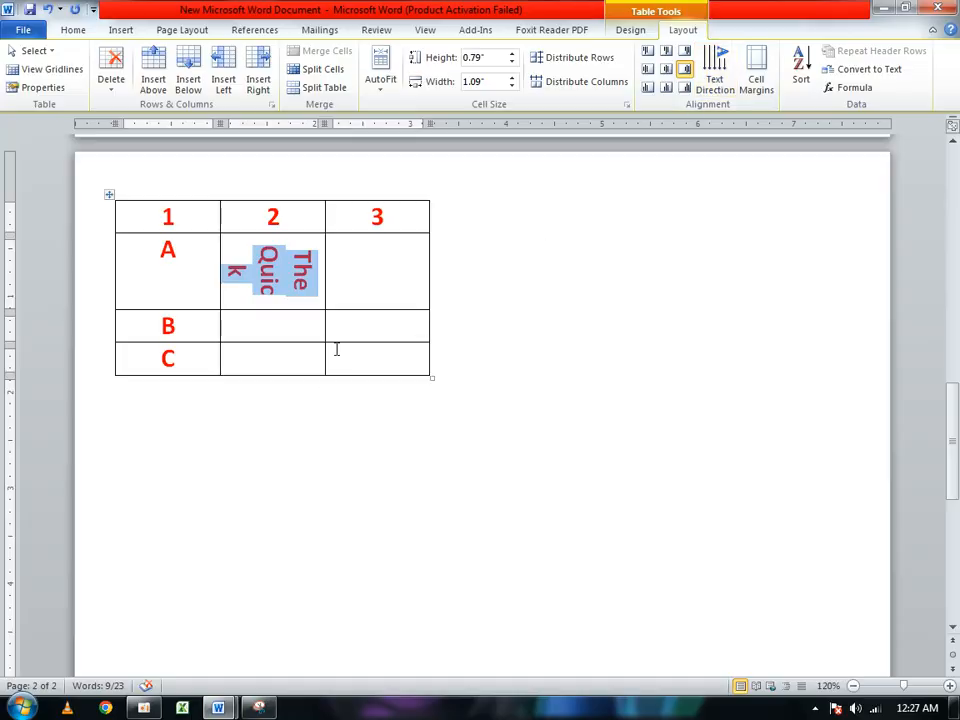
# Enlarge the whole table proportionally until each column is about 2.26 inches wide.
pyautogui.moveTo(432, 377); pyautogui.dragTo(767, 590)
pyautogui.click(508, 392)
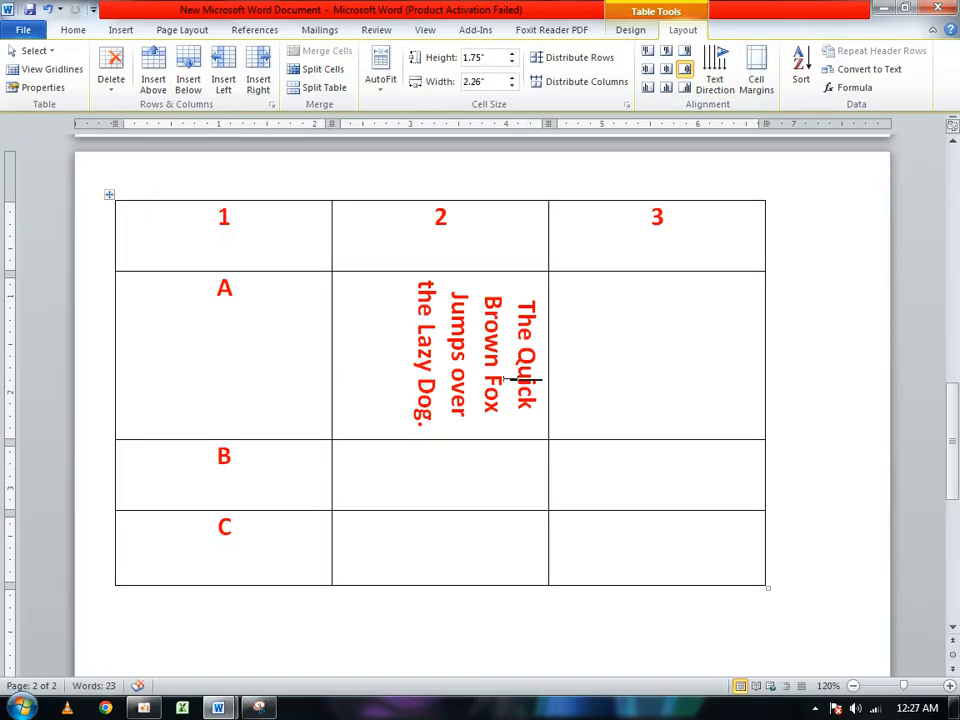
# Try several left-side and corner alignments on the rotated sentence, ending with it centred both horizontally and vertically in its cell.
pyautogui.moveTo(534, 381); pyautogui.dragTo(478, 417)
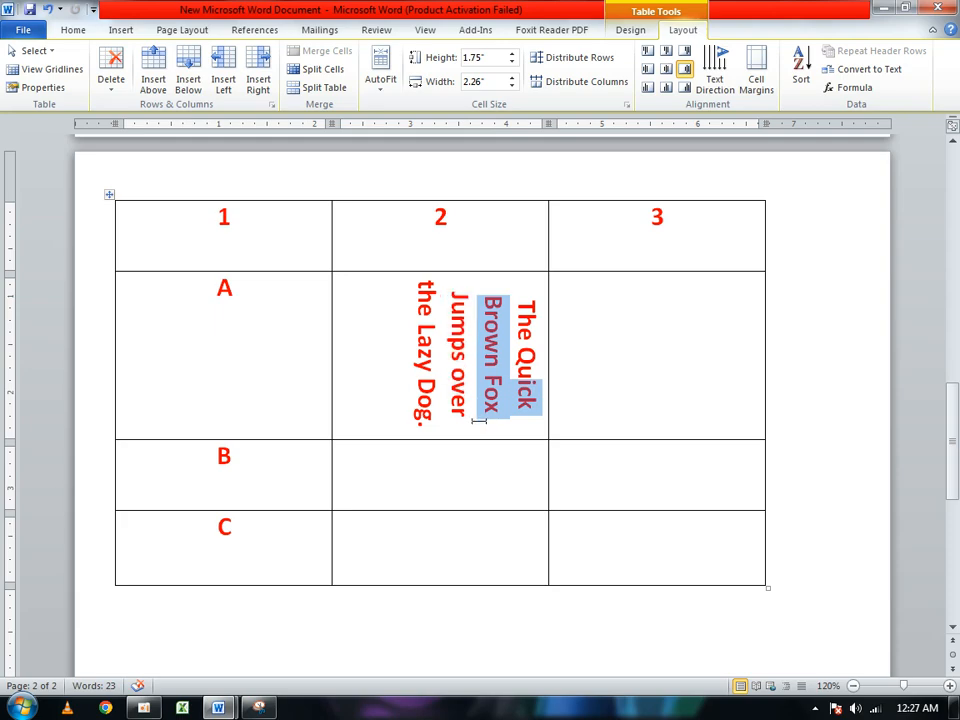
pyautogui.click(420, 354)
pyautogui.moveTo(414, 289); pyautogui.dragTo(462, 414)
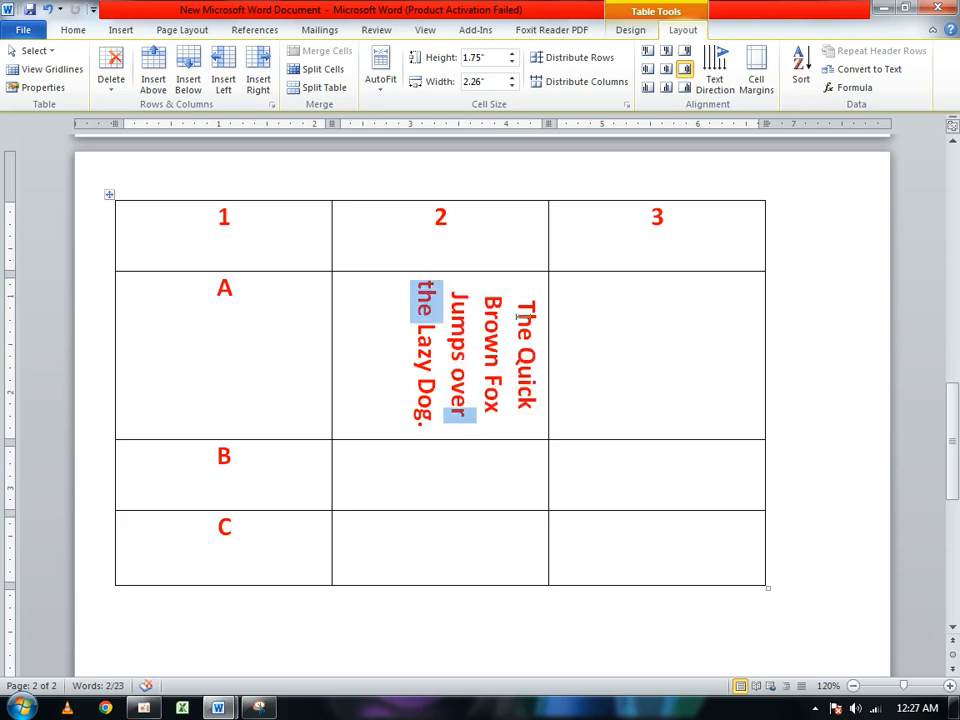
pyautogui.moveTo(518, 318); pyautogui.dragTo(430, 425)
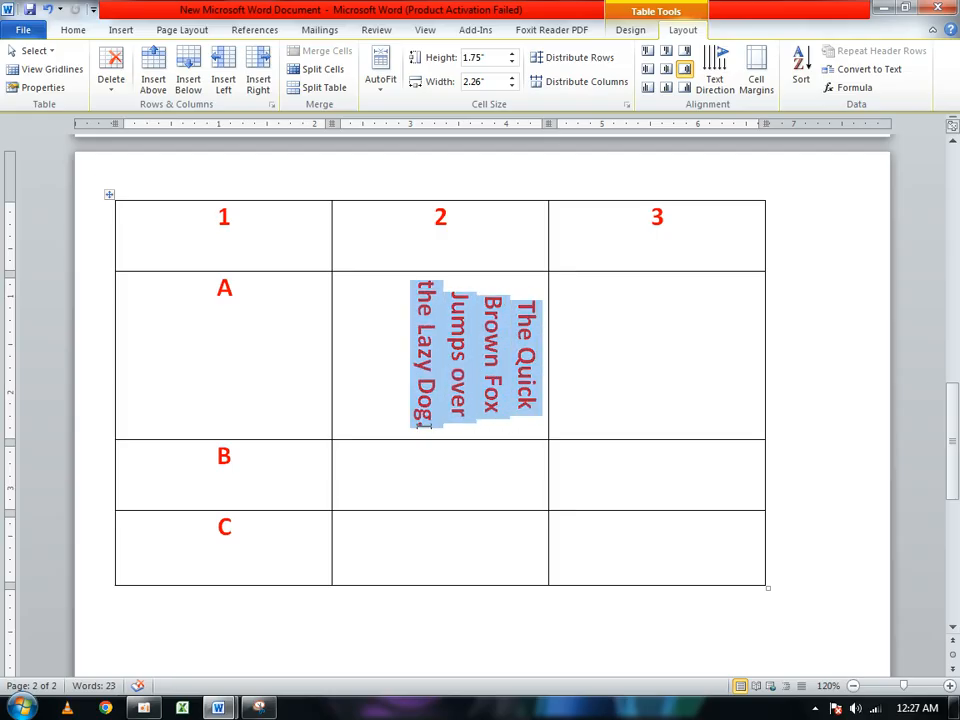
pyautogui.click(667, 70)
pyautogui.click(648, 70)
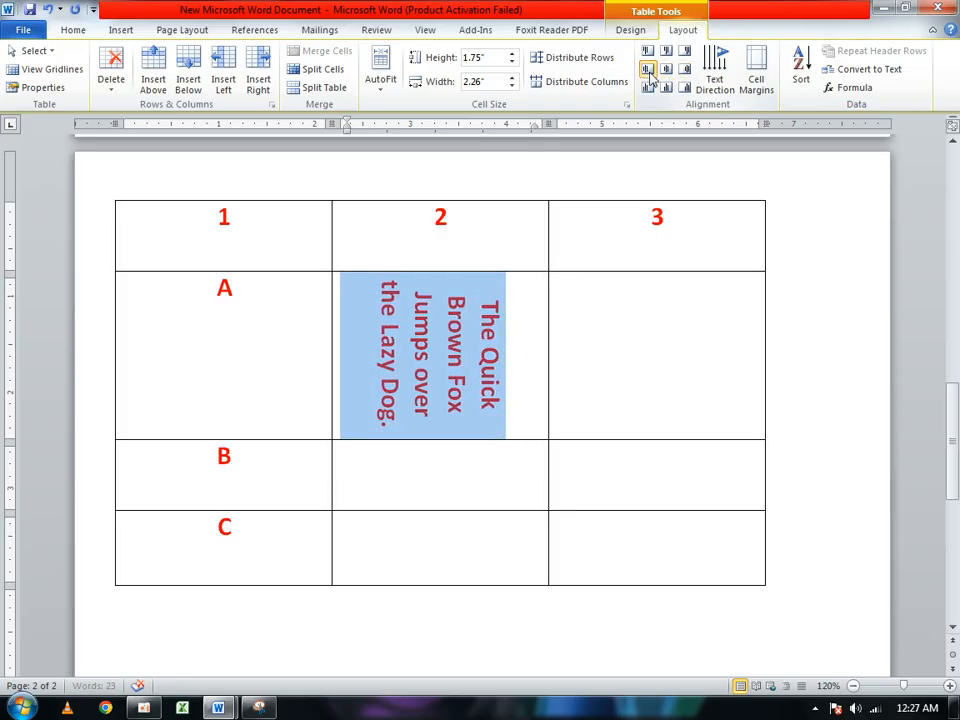
pyautogui.click(648, 89)
pyautogui.click(648, 53)
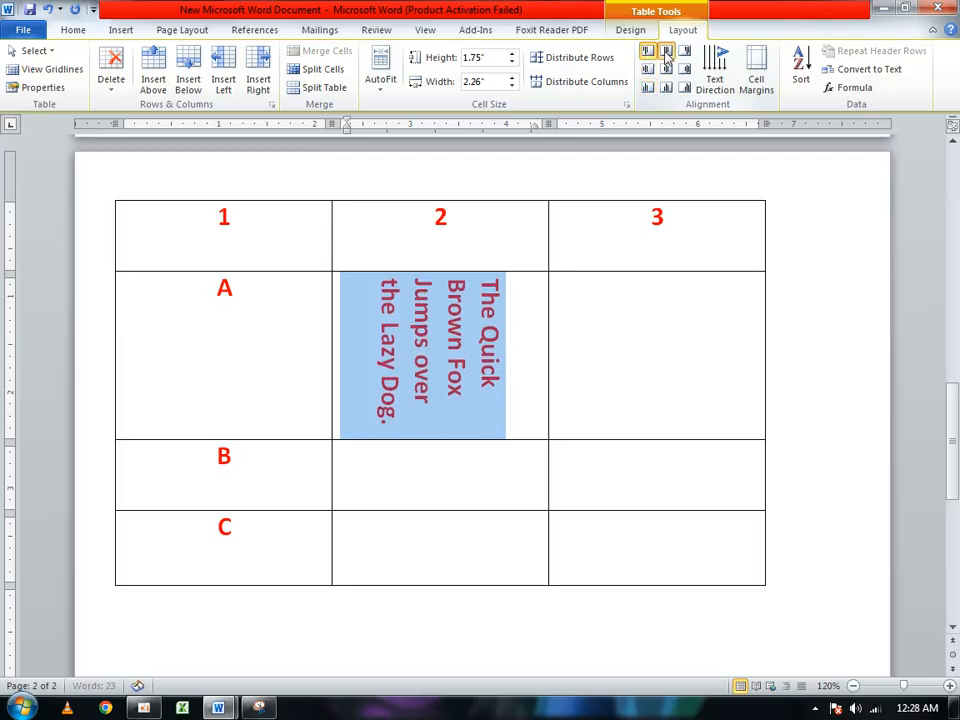
pyautogui.click(685, 52)
pyautogui.click(684, 88)
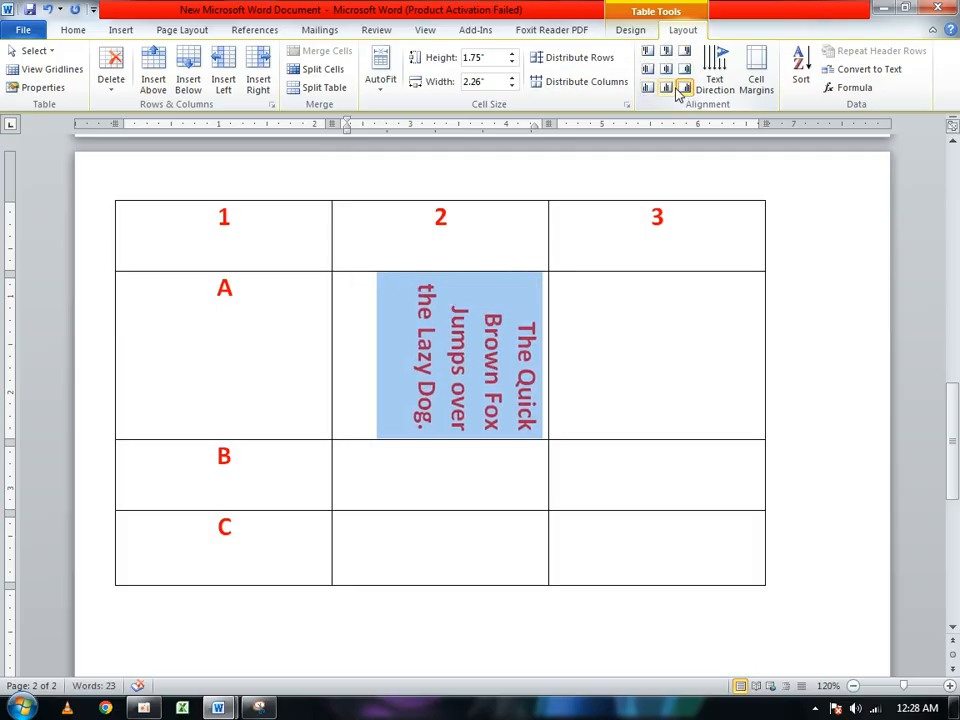
pyautogui.click(667, 71)
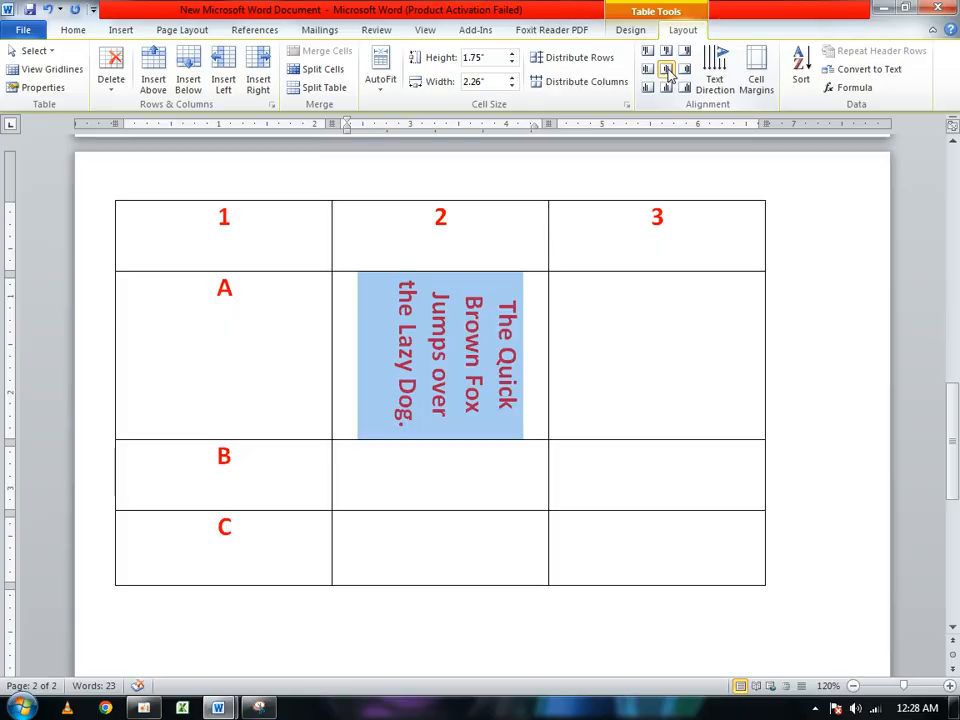
# Cycle the sentence through the available text directions until it reads vertically downward again.
pyautogui.click(723, 83)
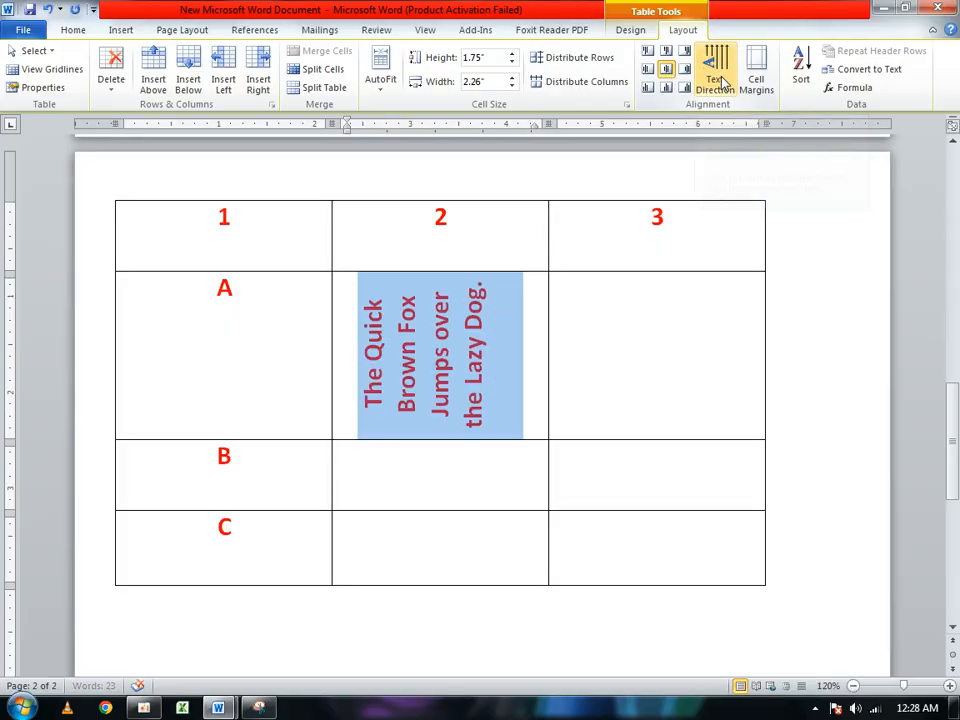
pyautogui.click(723, 83)
pyautogui.click(723, 83)
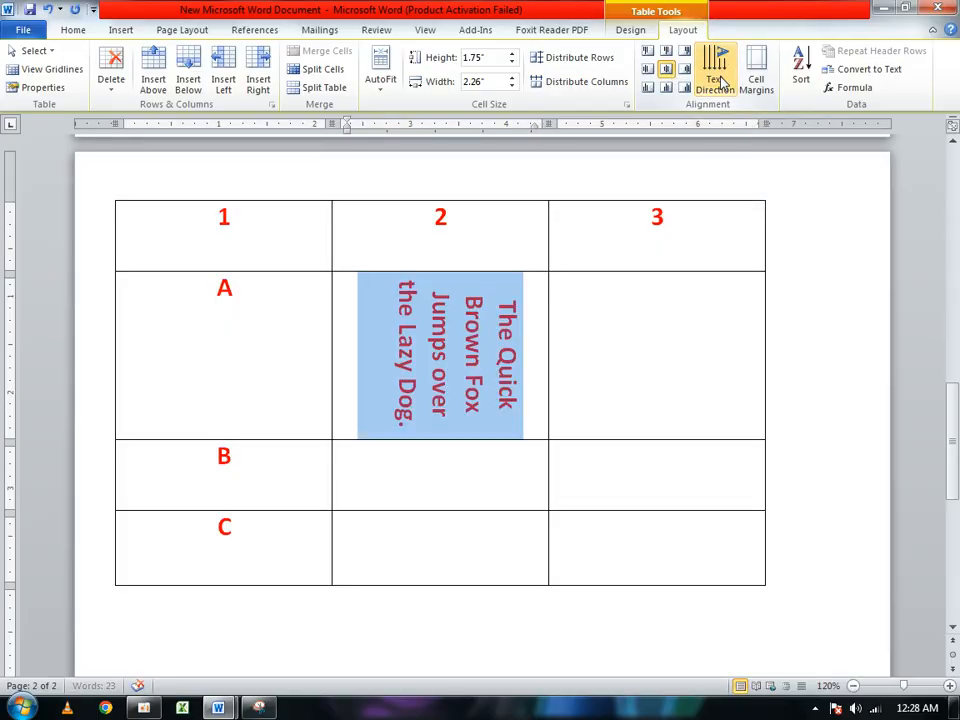
# Cycle the sentence in row A through the available text directions until it reads vertically upward.
pyautogui.click(723, 83)
pyautogui.click(723, 83)
pyautogui.click(723, 83)
pyautogui.click(723, 83)
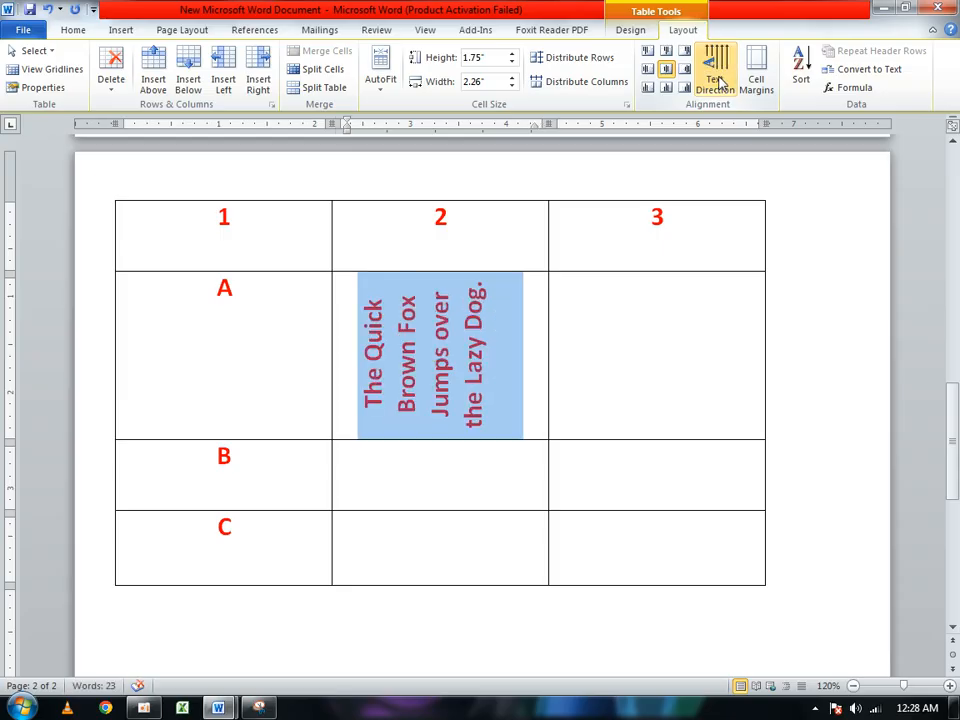
pyautogui.click(723, 83)
pyautogui.click(723, 83)
pyautogui.click(720, 83)
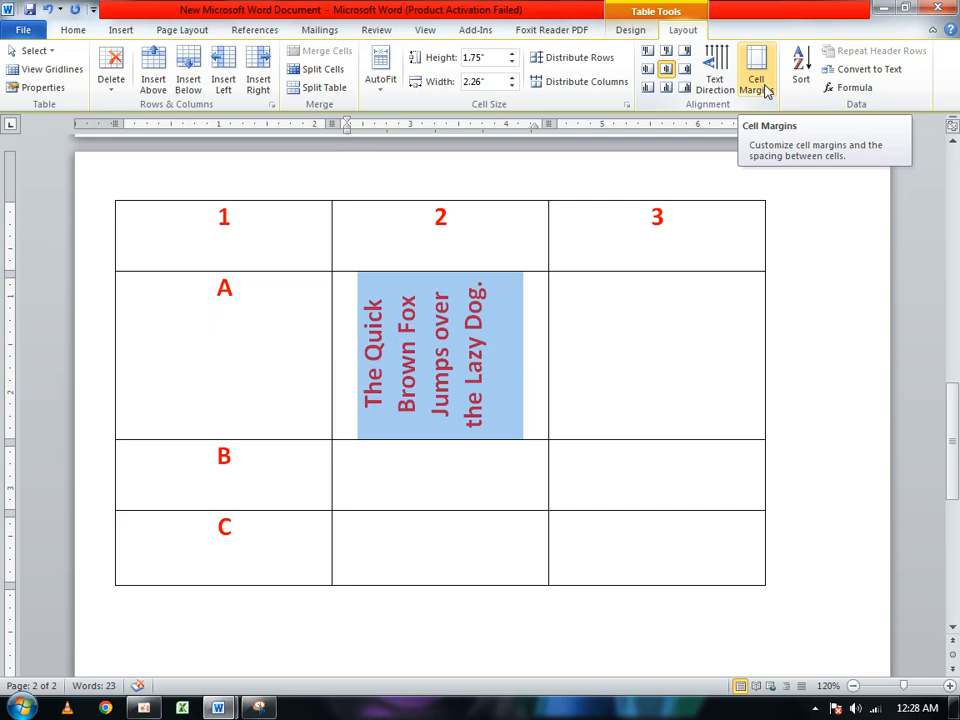
# View the table's default cell margin options without changing them, and return the sentence to horizontal text.
pyautogui.click(764, 88)
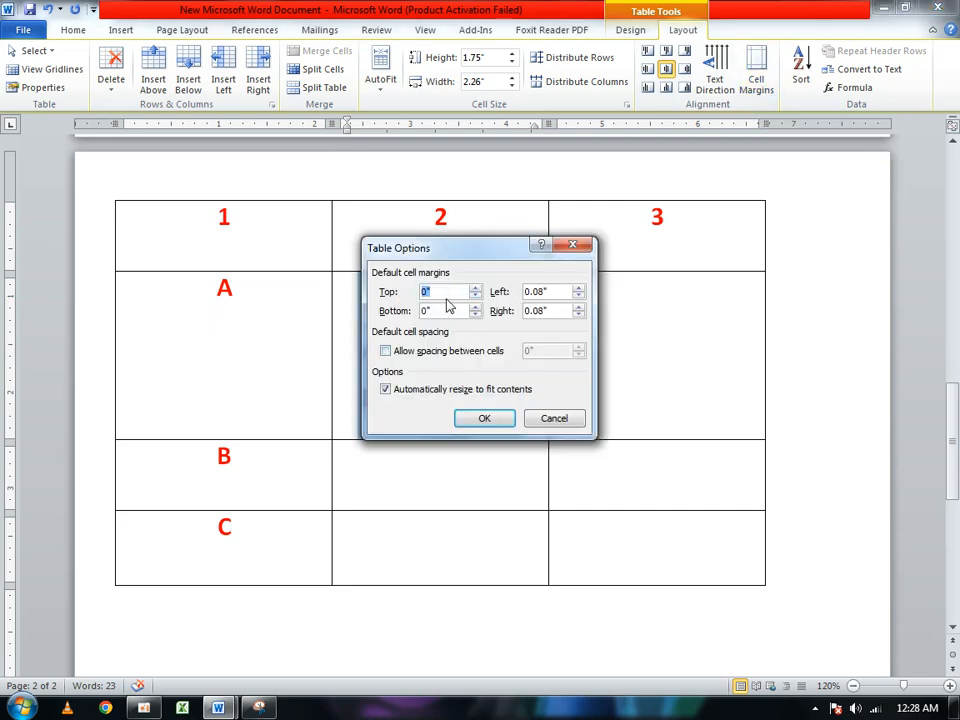
pyautogui.click(553, 420)
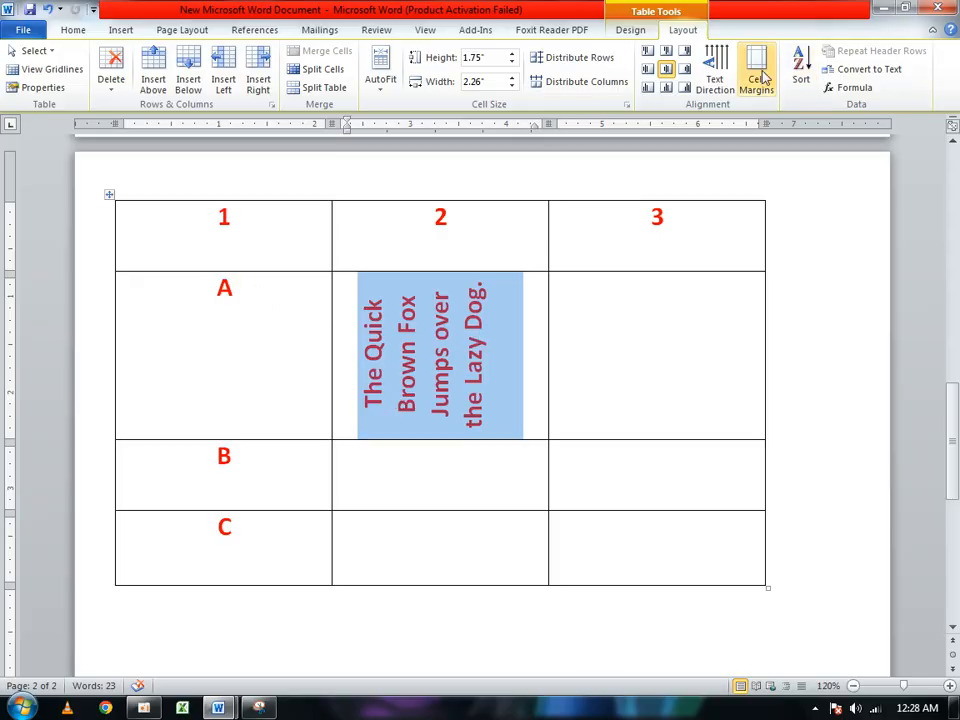
pyautogui.click(725, 78)
pyautogui.click(351, 330)
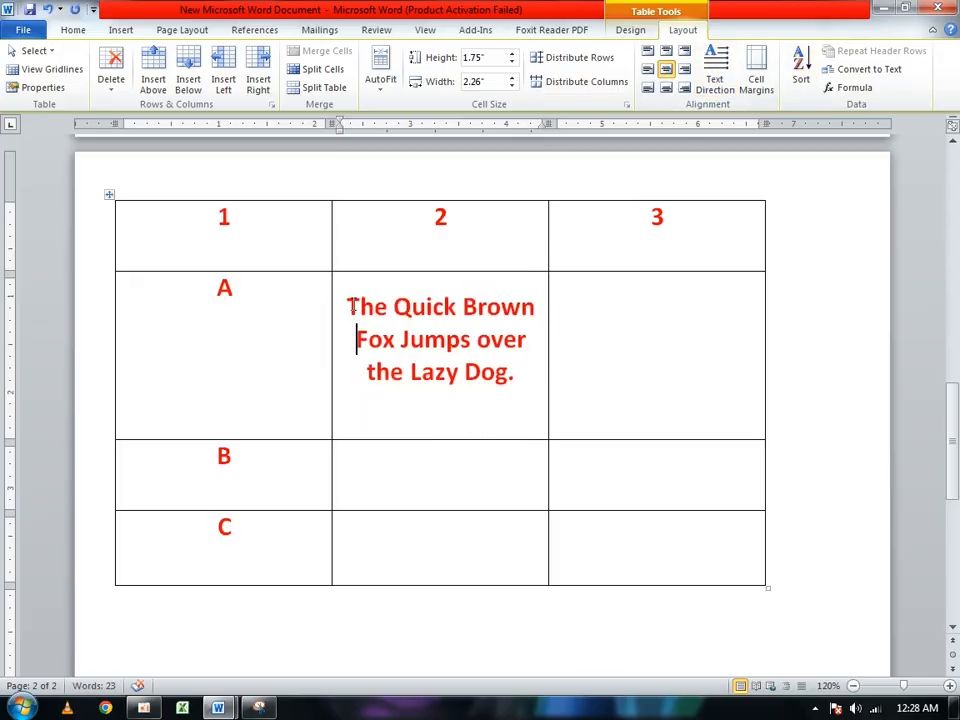
# Try a larger left indent on the sentence in its cell and undo it.
pyautogui.click(350, 306)
pyautogui.moveTo(343, 137); pyautogui.dragTo(369, 137)
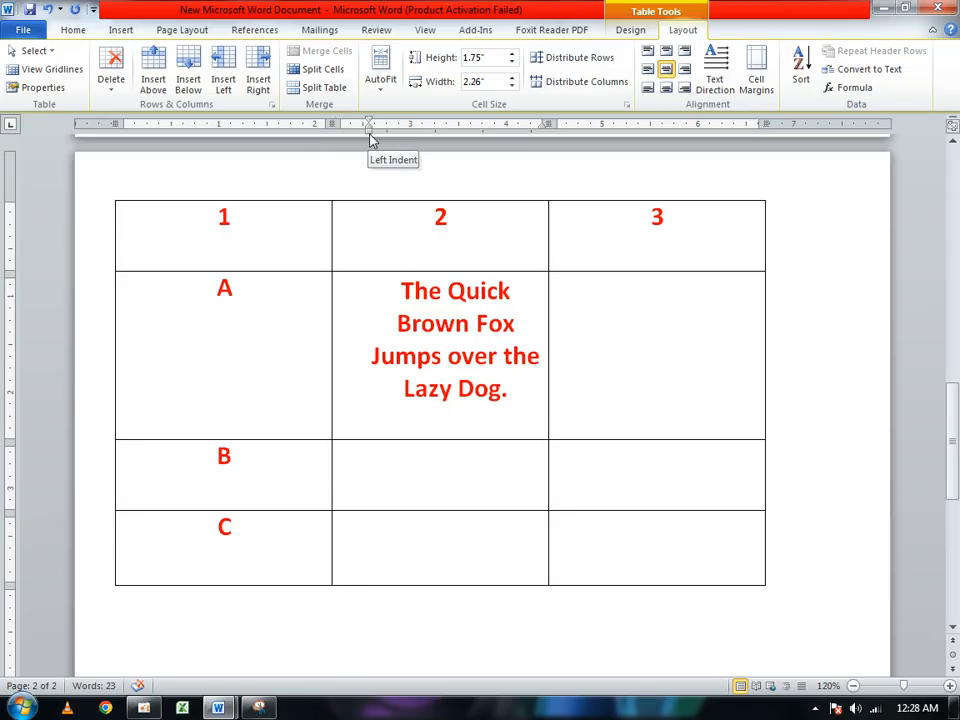
pyautogui.hotkey('ctrl', 'z')
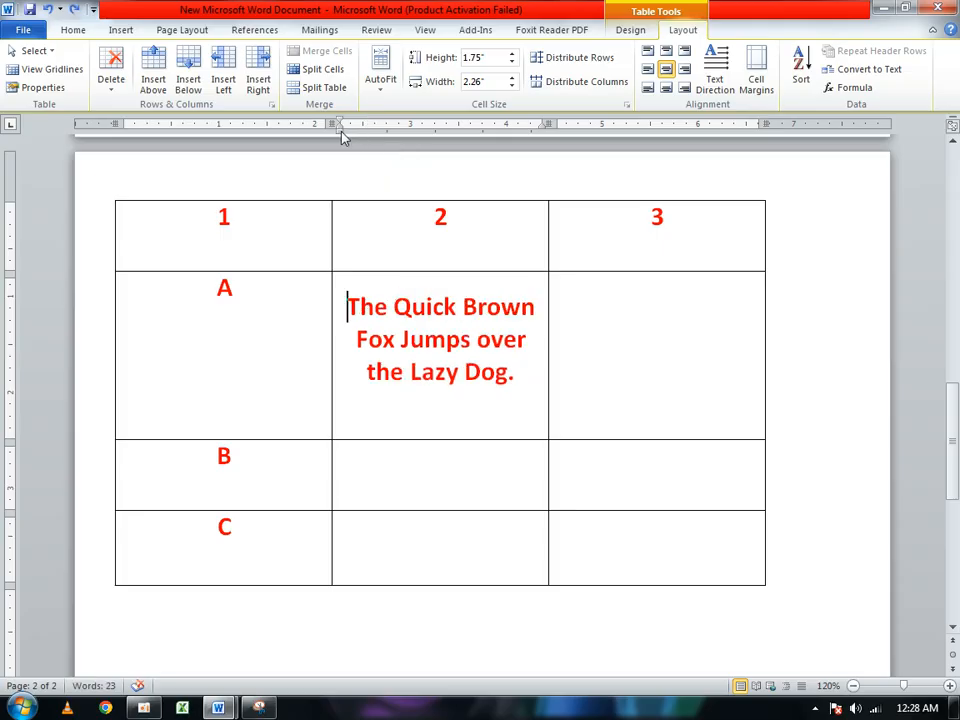
# Try a default top cell margin of 1 inch for the whole table and undo it.
pyautogui.click(767, 80)
pyautogui.moveTo(458, 252); pyautogui.dragTo(642, 242)
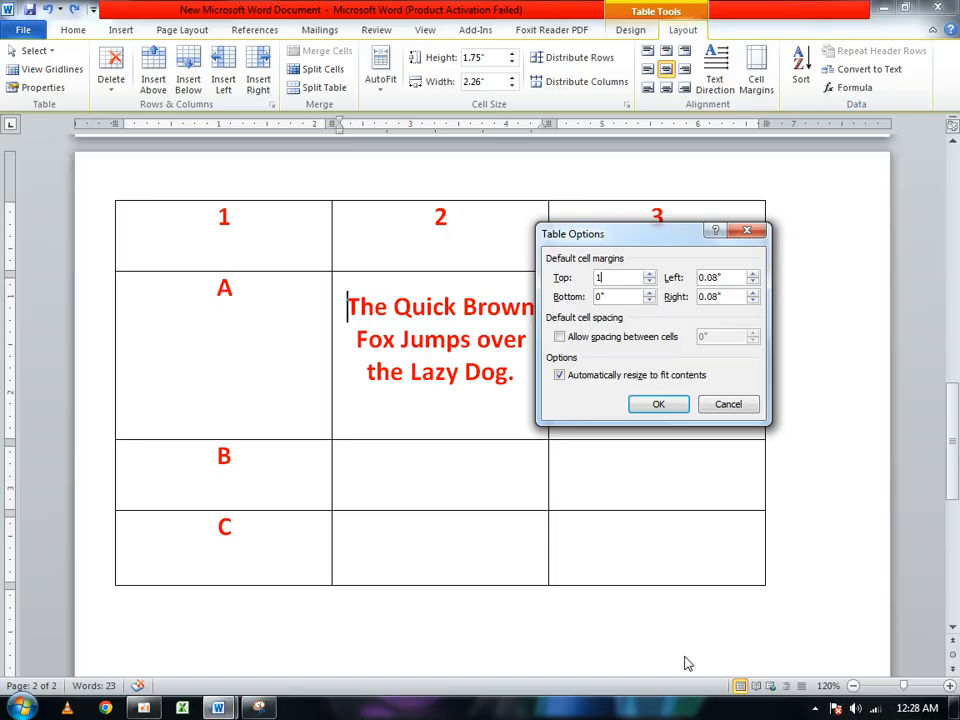
pyautogui.click(357, 310)
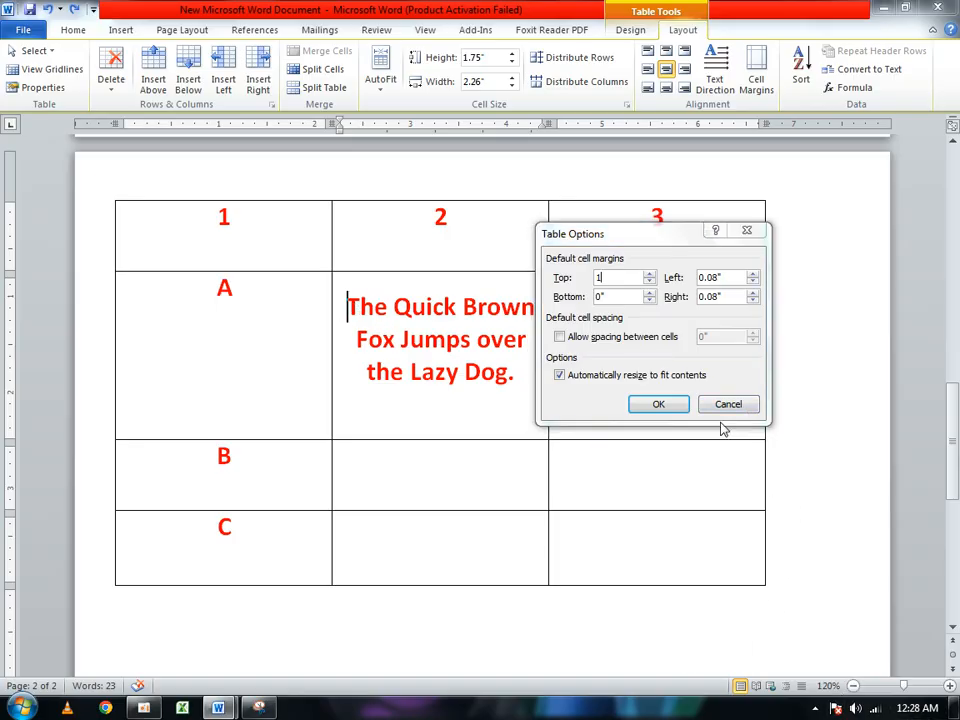
pyautogui.click(658, 404)
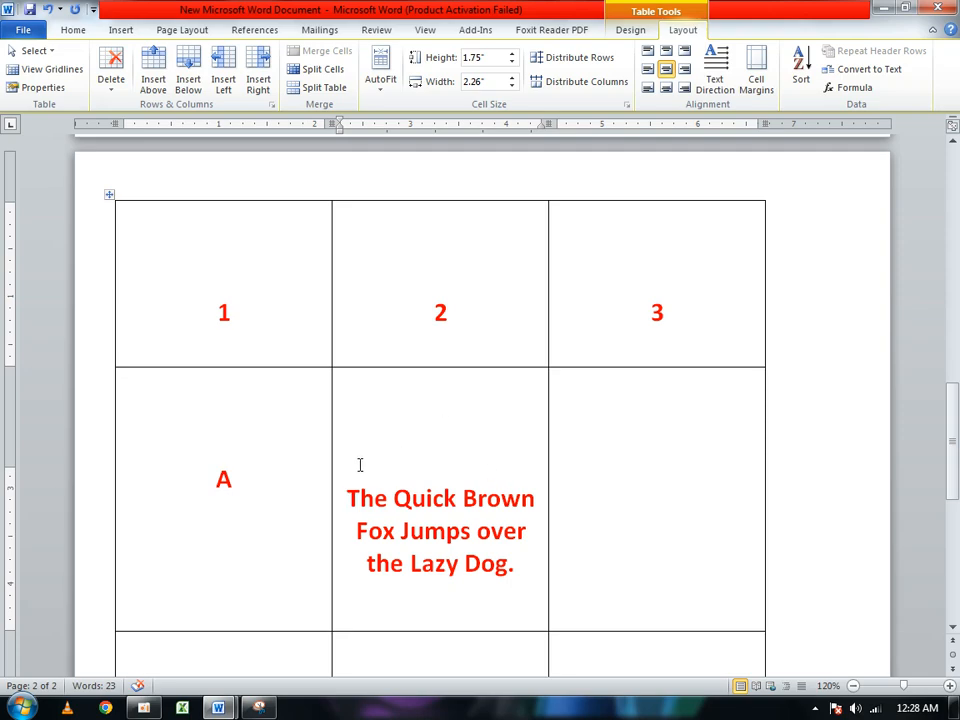
pyautogui.doubleClick(8, 473)
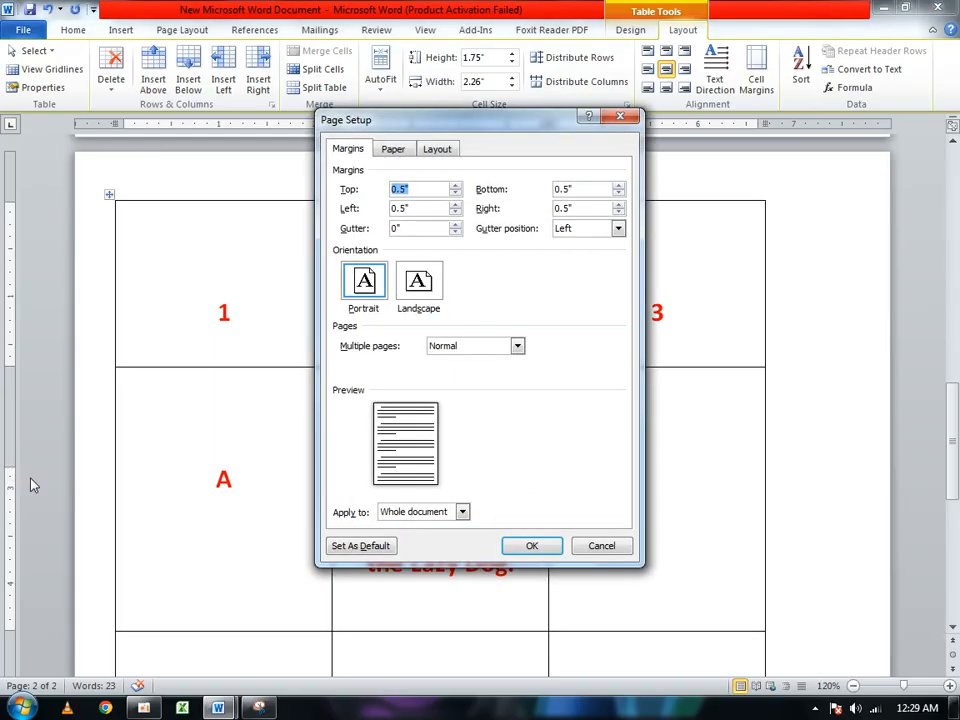
pyautogui.click(598, 533)
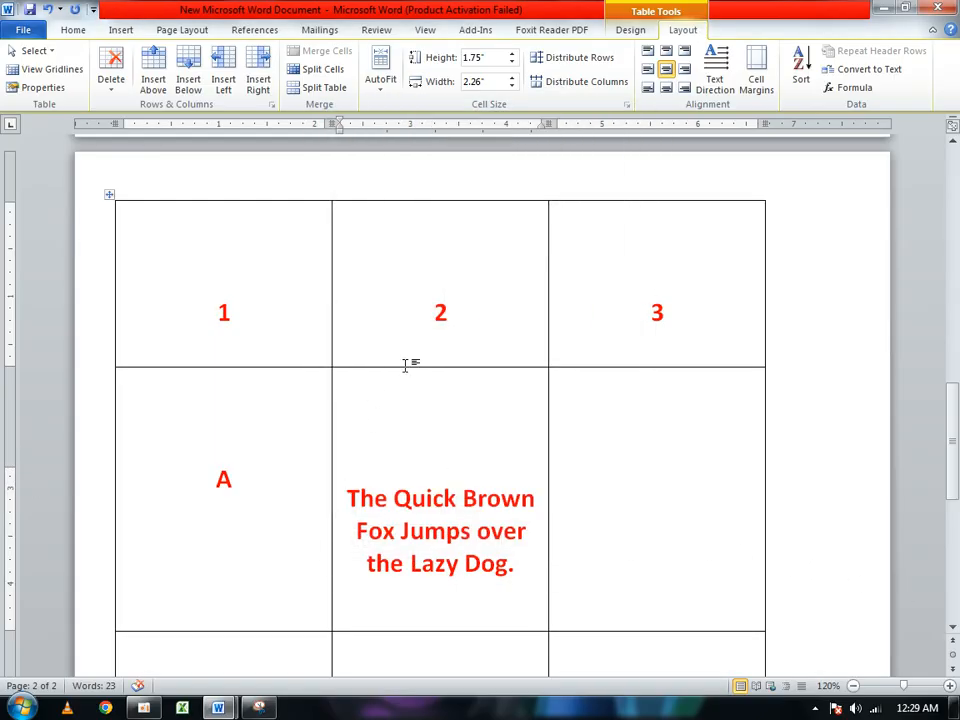
pyautogui.hotkey('ctrl', 'z')
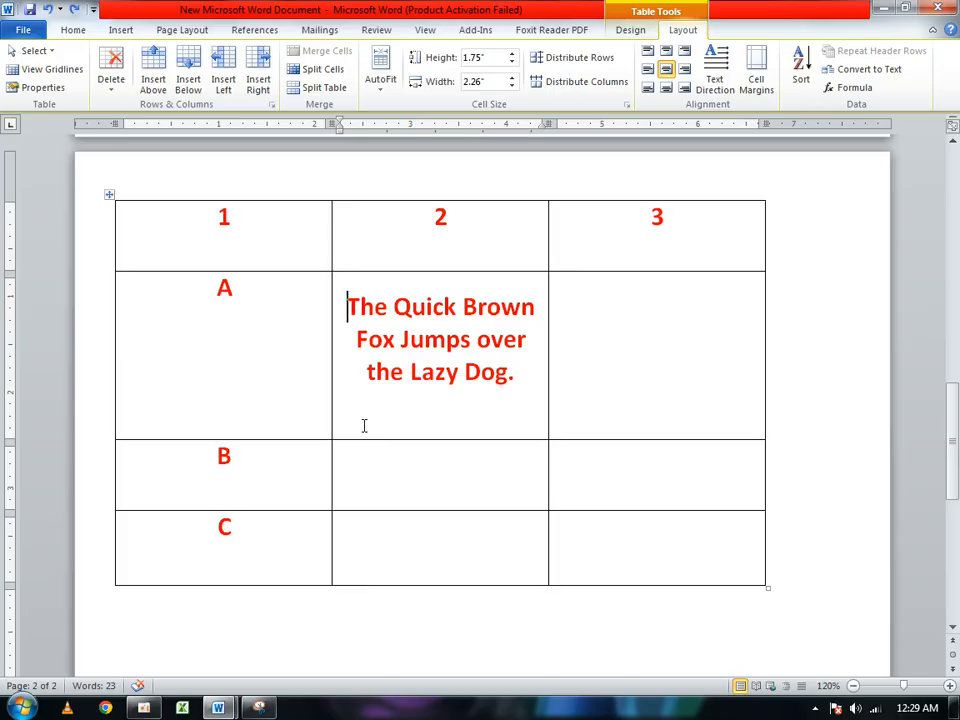
# Undo the text direction, alignment, resizing and earlier cell edits until the table has its seven numbered columns and no sentence.
pyautogui.click(583, 383)
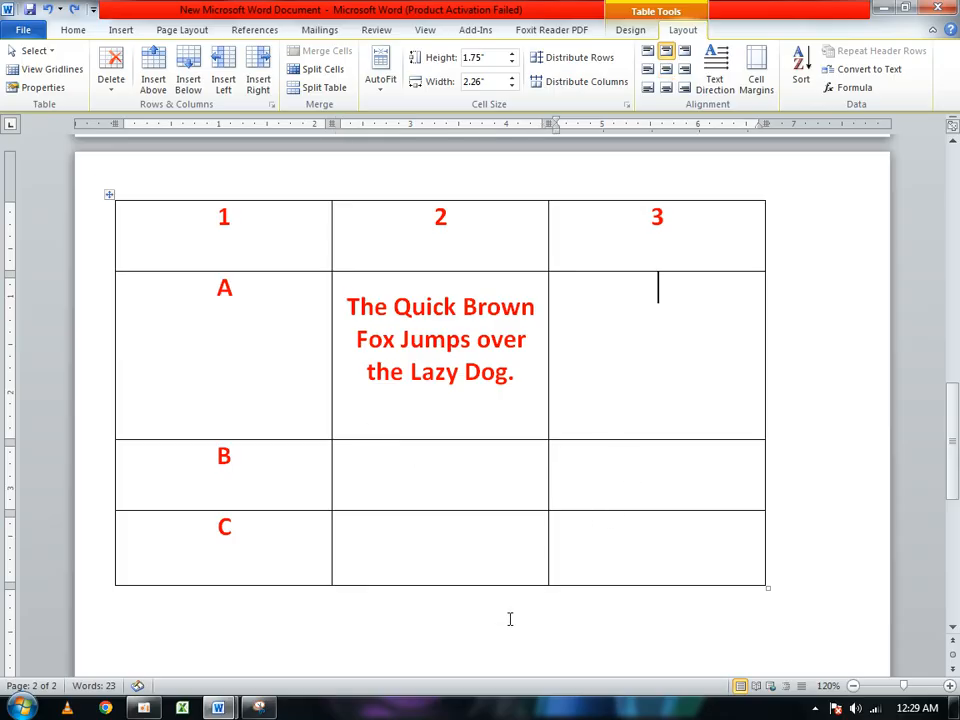
pyautogui.hotkey('ctrl', 'z')
pyautogui.hotkey('ctrl', 'z')
pyautogui.hotkey('ctrl', 'z')
pyautogui.hotkey('ctrl', 'z')
pyautogui.hotkey('ctrl', 'z')
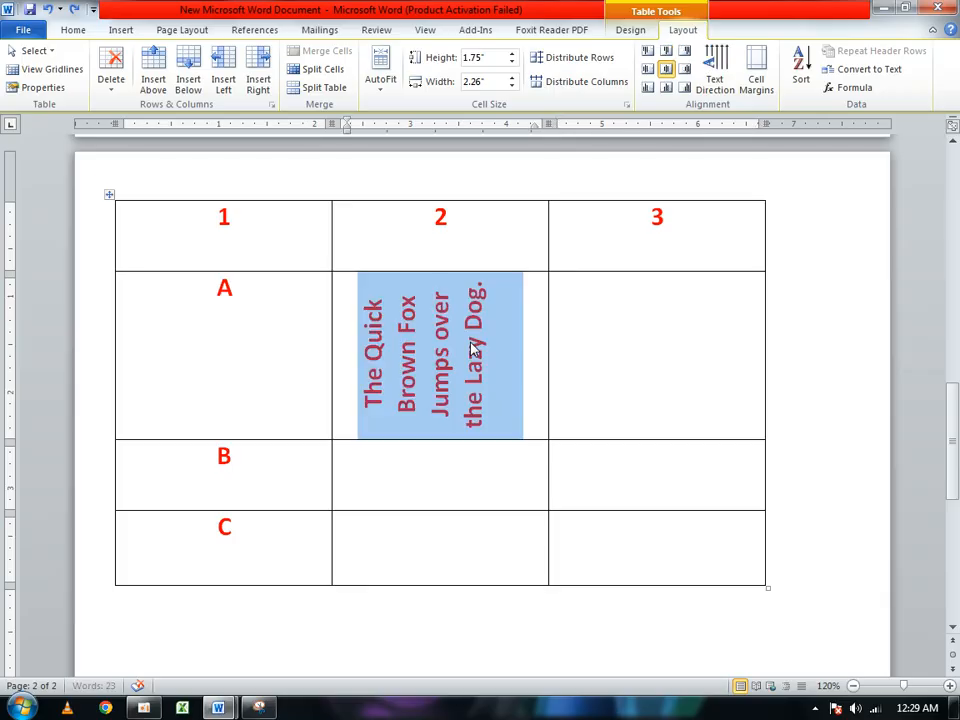
pyautogui.hotkey('ctrl', 'z')
pyautogui.hotkey('ctrl', 'z')
pyautogui.hotkey('ctrl', 'z')
pyautogui.hotkey('ctrl', 'z')
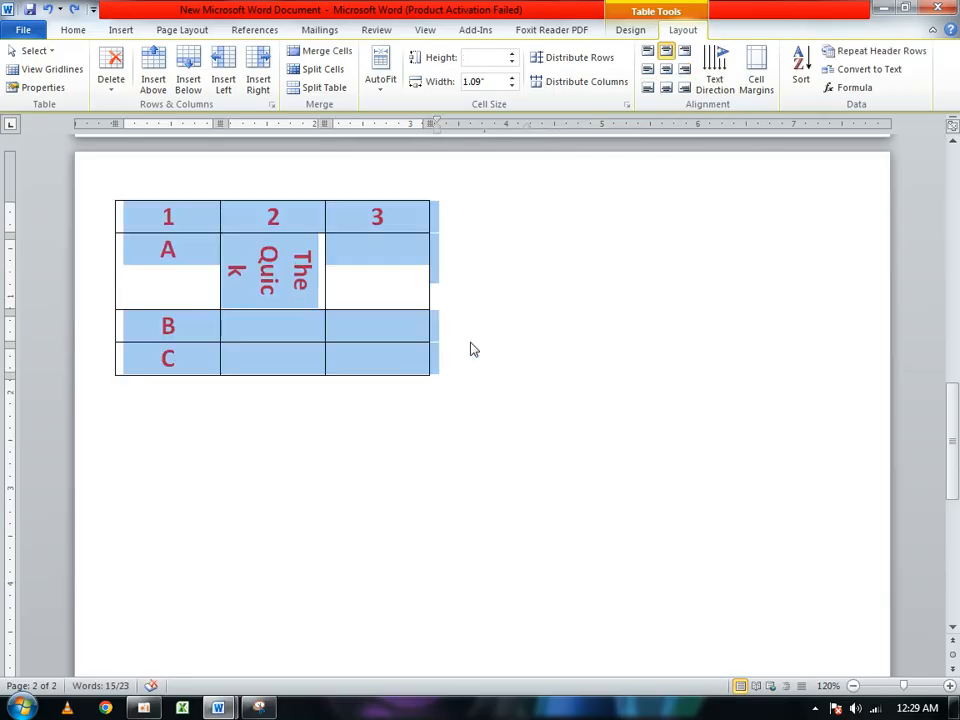
pyautogui.hotkey('ctrl', 'z')
pyautogui.hotkey('ctrl', 'z')
pyautogui.hotkey('ctrl', 'z')
pyautogui.hotkey('ctrl', 'z')
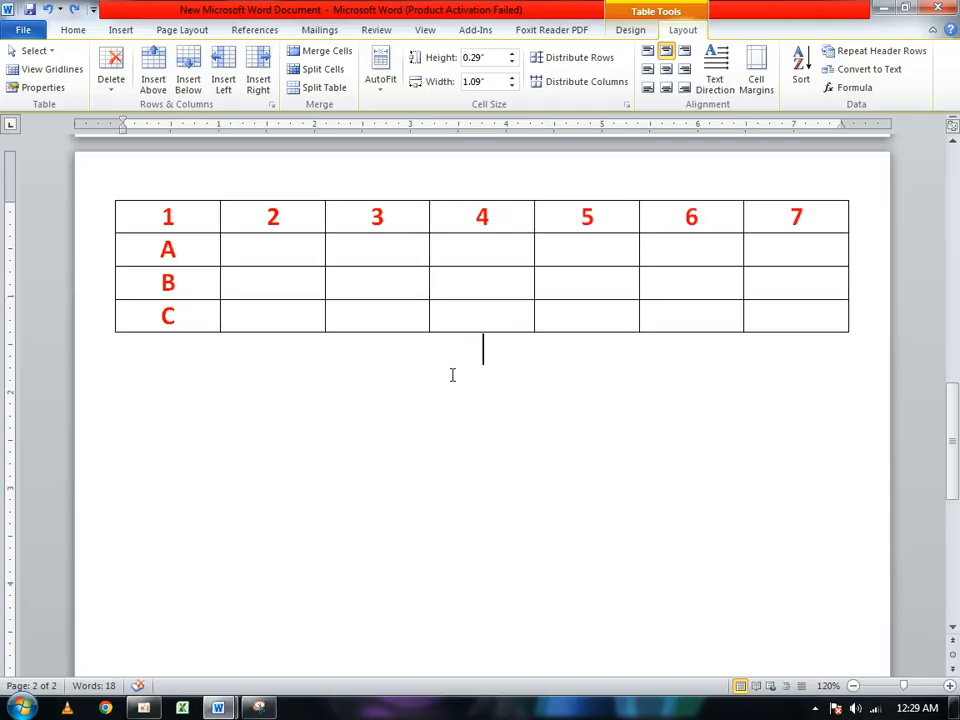
# Insert the picture "Music Tube Logo png" from the Desktop below the table.
pyautogui.click(121, 30)
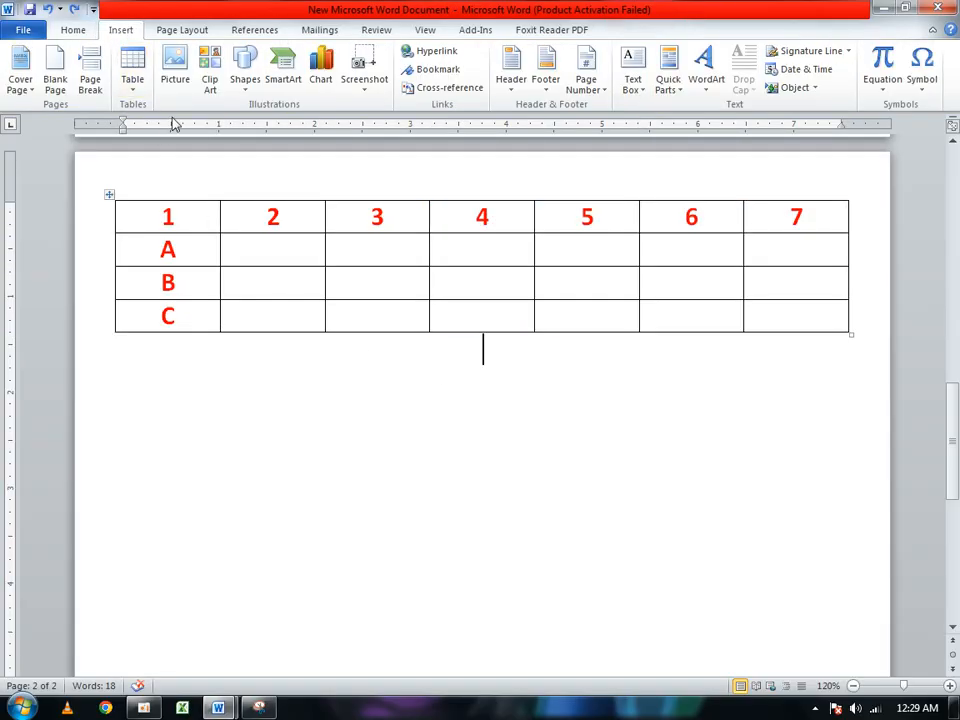
pyautogui.click(180, 86)
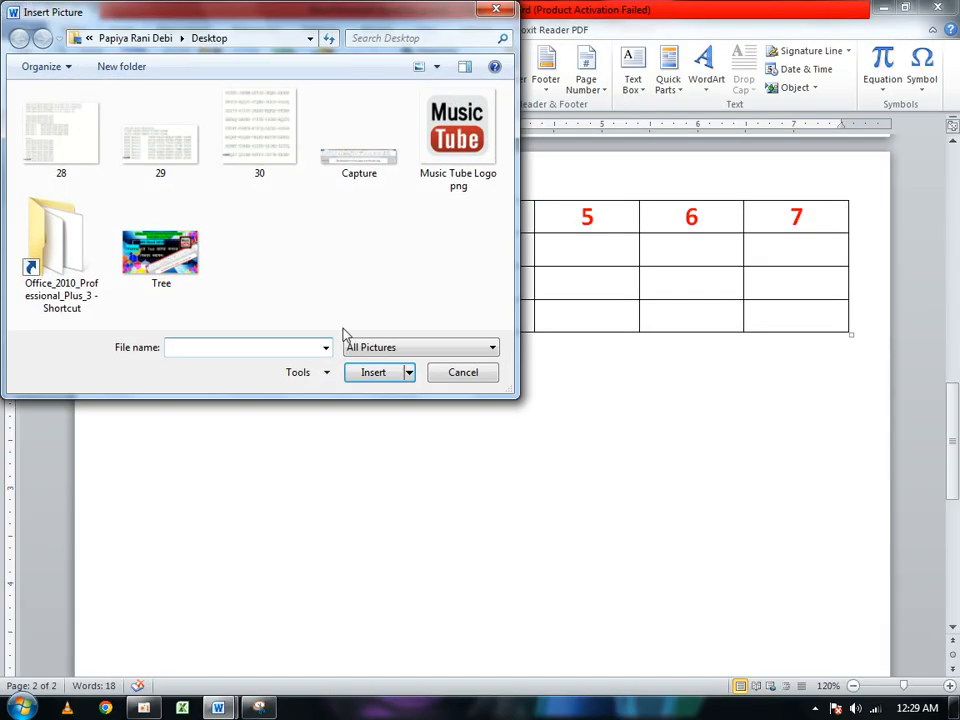
pyautogui.click(466, 141)
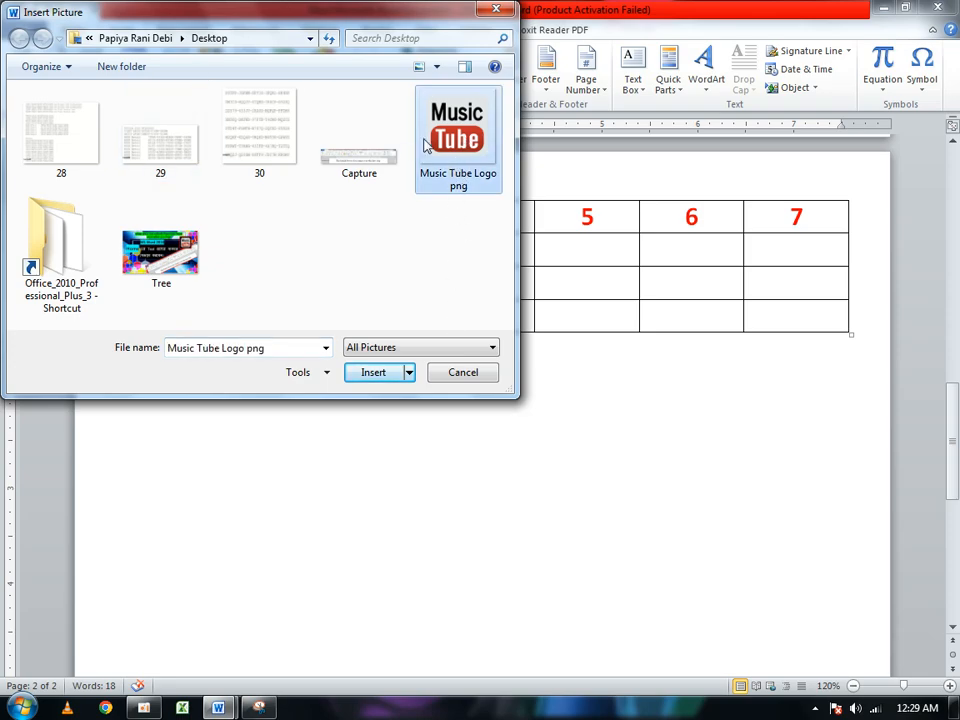
pyautogui.doubleClick(470, 148)
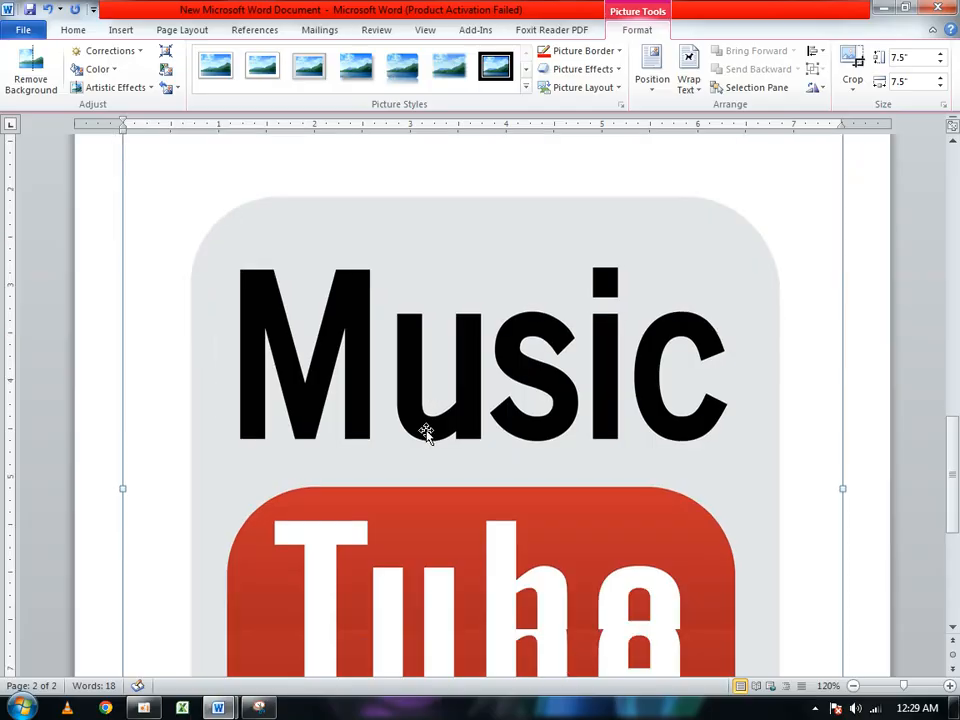
# Shrink the logo picture proportionally to about 3.22 by 3.22 inches.
pyautogui.scroll(-3, 428, 437)
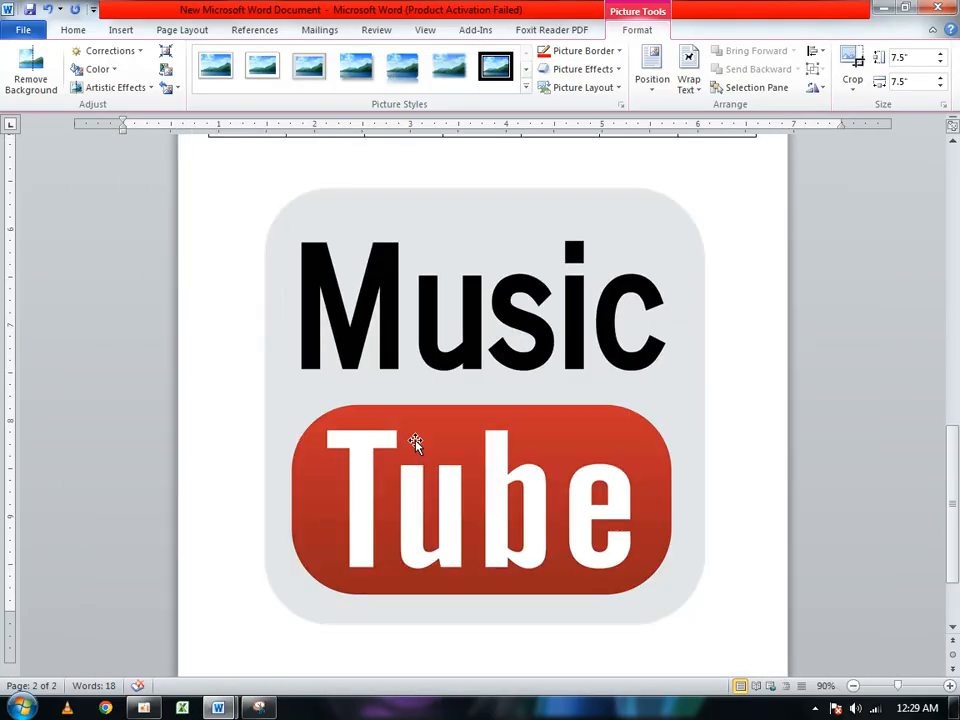
pyautogui.click(364, 493)
pyautogui.scroll(-2, 311, 589)
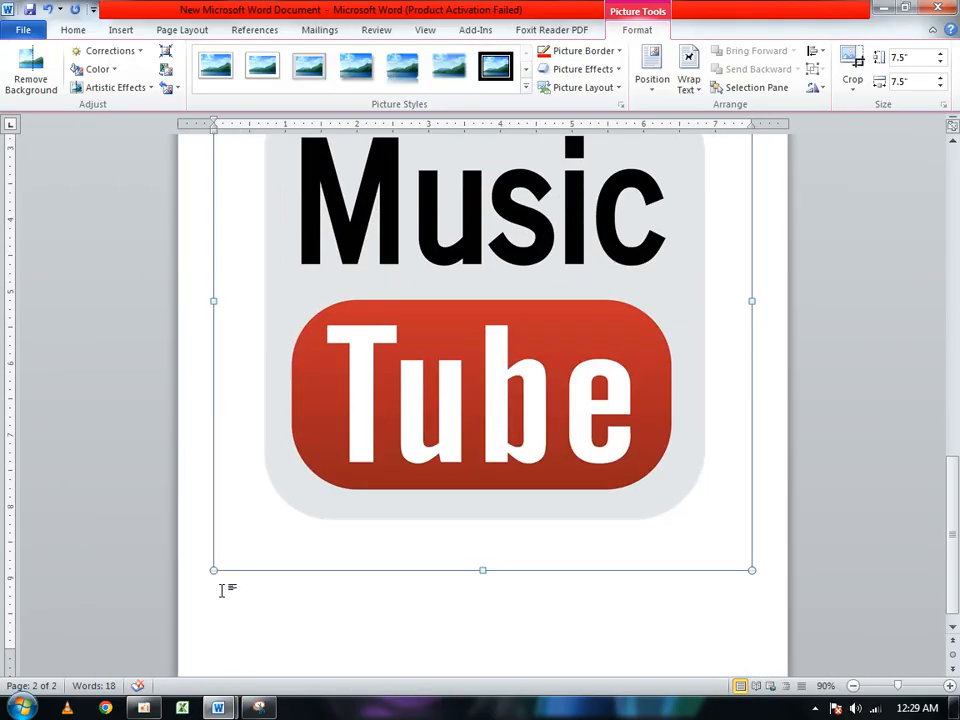
pyautogui.moveTo(225, 563); pyautogui.dragTo(347, 366)
pyautogui.scroll(5, 512, 299)
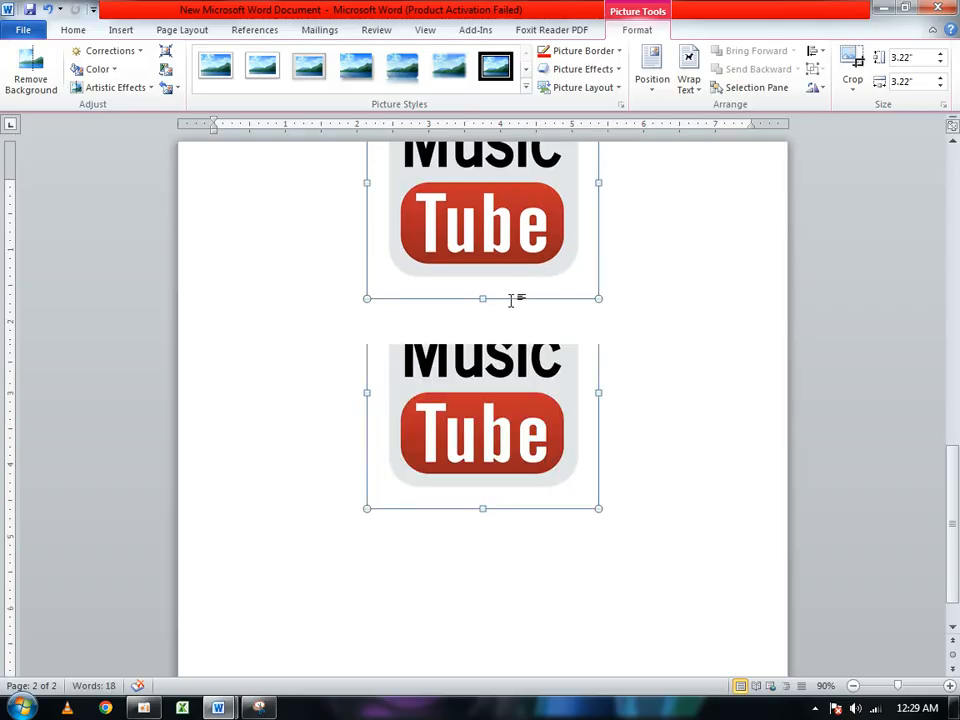
pyautogui.scroll(-4, 509, 297)
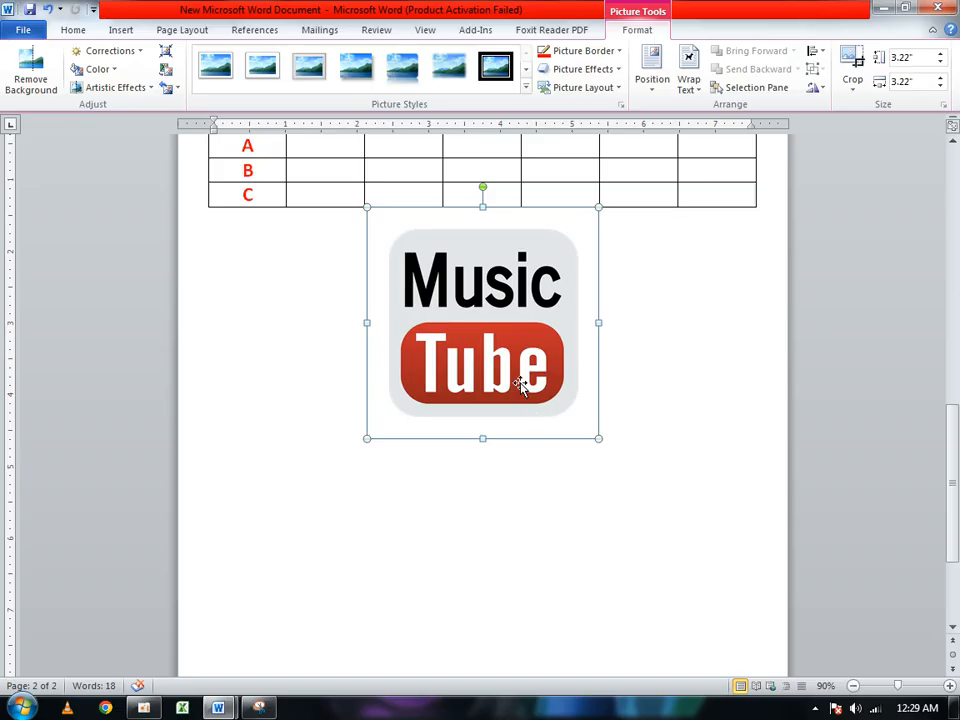
# Open Bangla Voice Clock, close its window and return to the document.
pyautogui.click(917, 708)
pyautogui.click(815, 708)
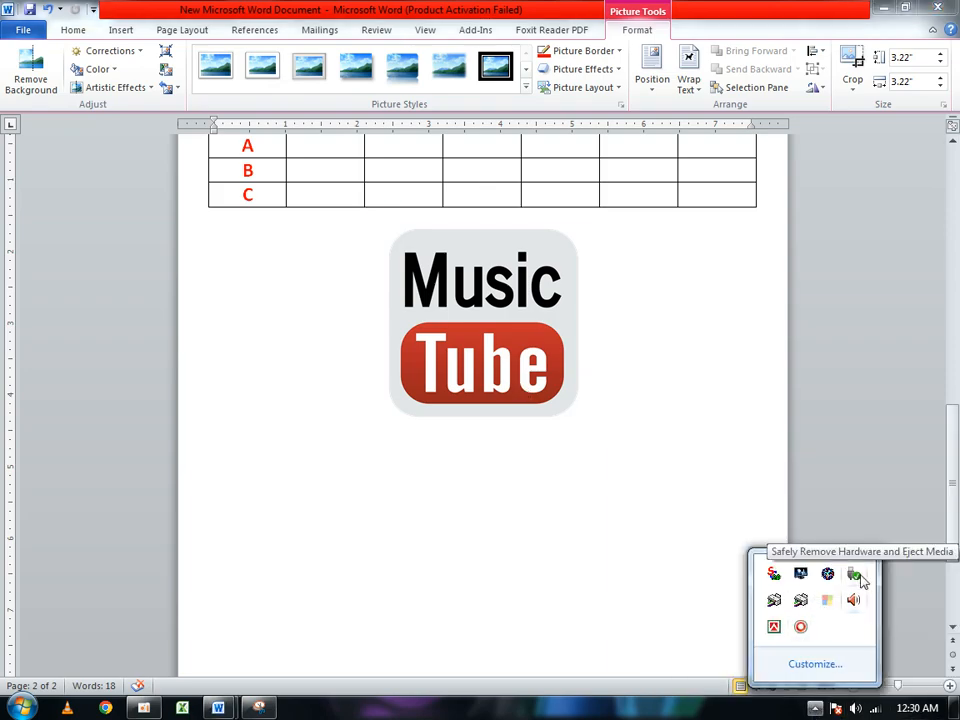
pyautogui.click(827, 574)
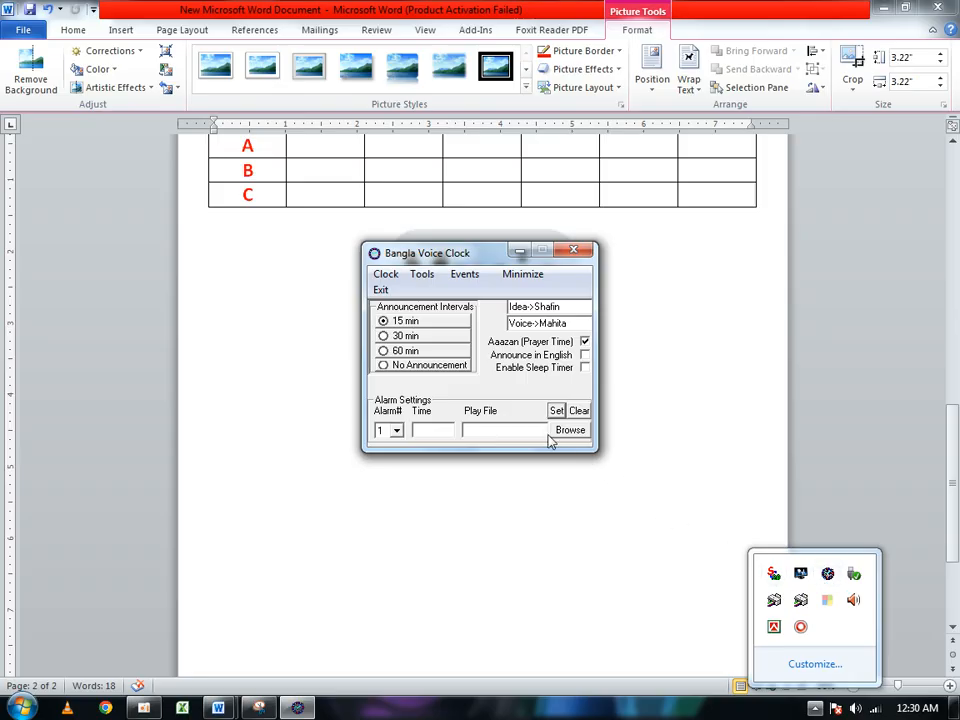
pyautogui.click(576, 250)
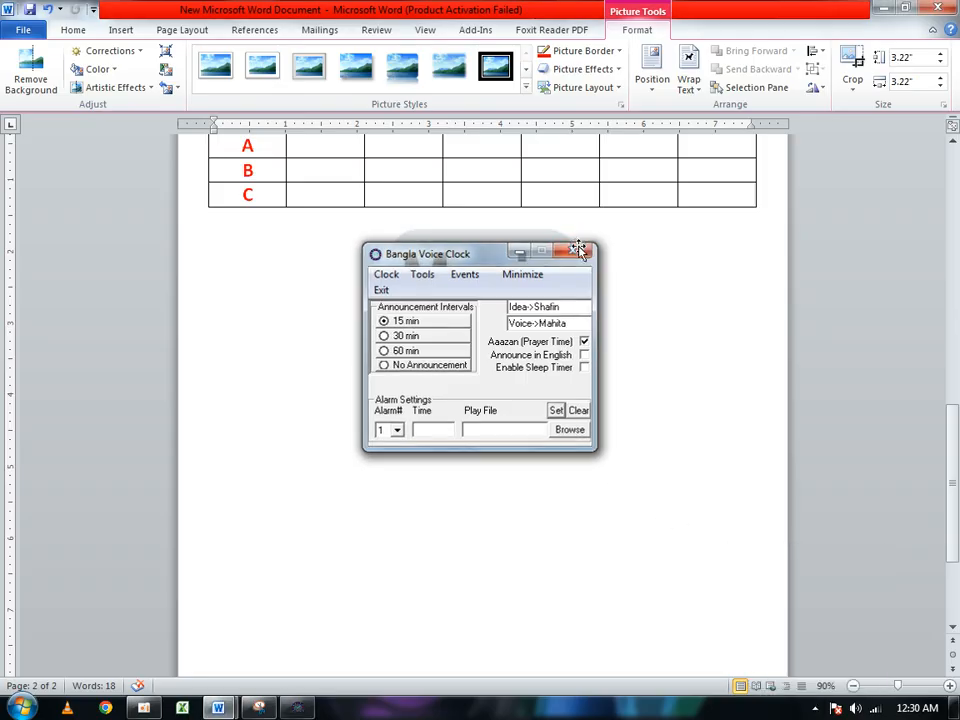
pyautogui.click(558, 507)
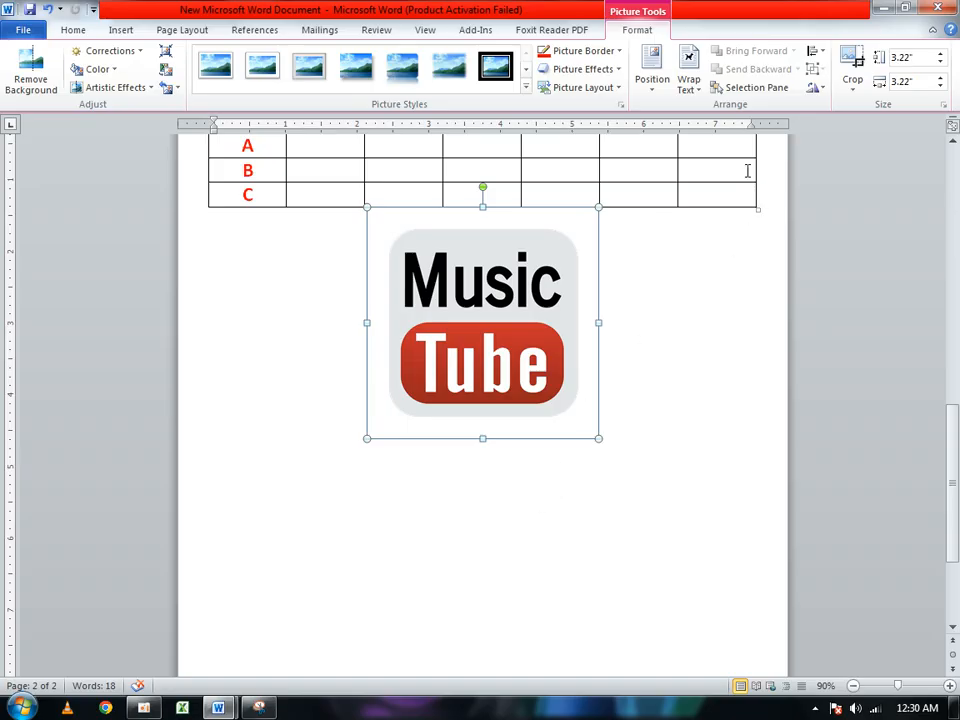
# Set the logo's text wrapping to In Front of Text and move the picture over the middle of the table.
pyautogui.click(700, 92)
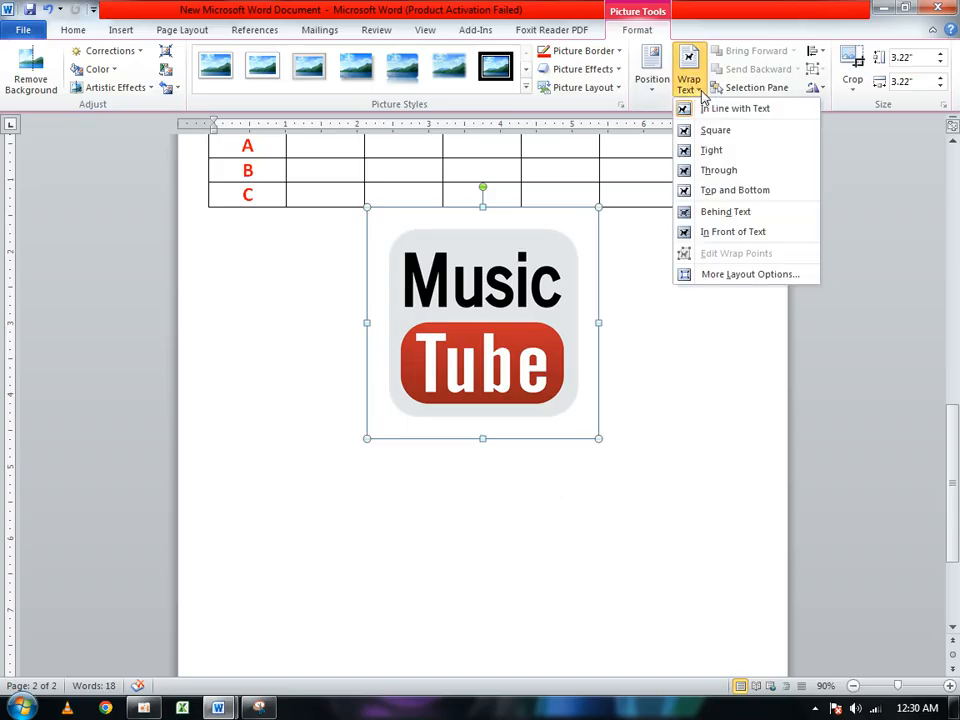
pyautogui.click(744, 234)
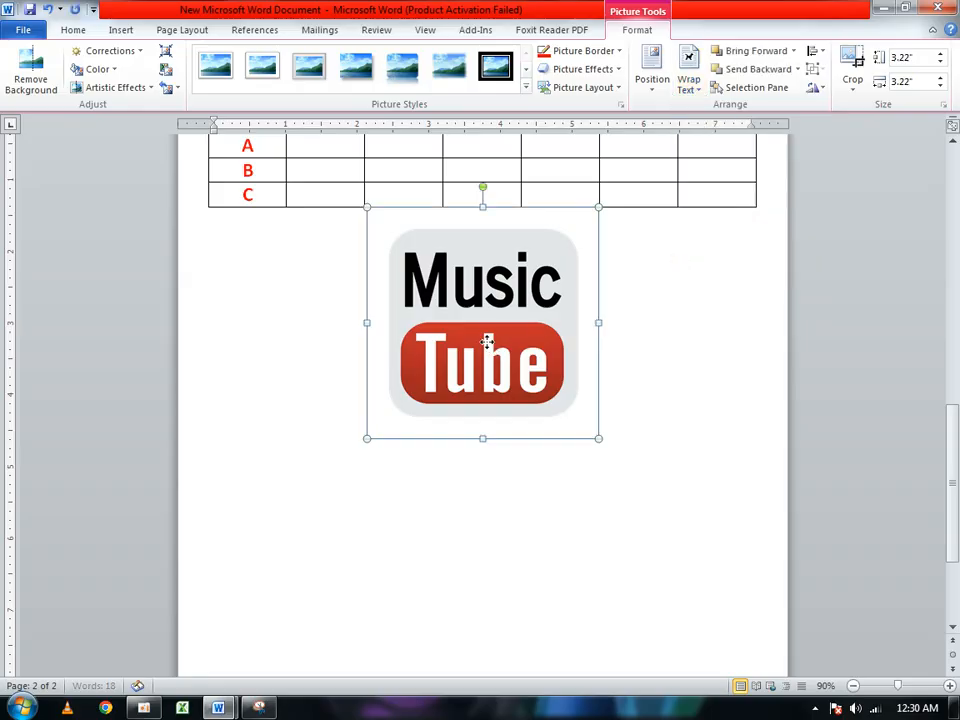
pyautogui.moveTo(490, 343); pyautogui.dragTo(448, 221)
pyautogui.scroll(2, 635, 371)
pyautogui.scroll(1, 635, 371)
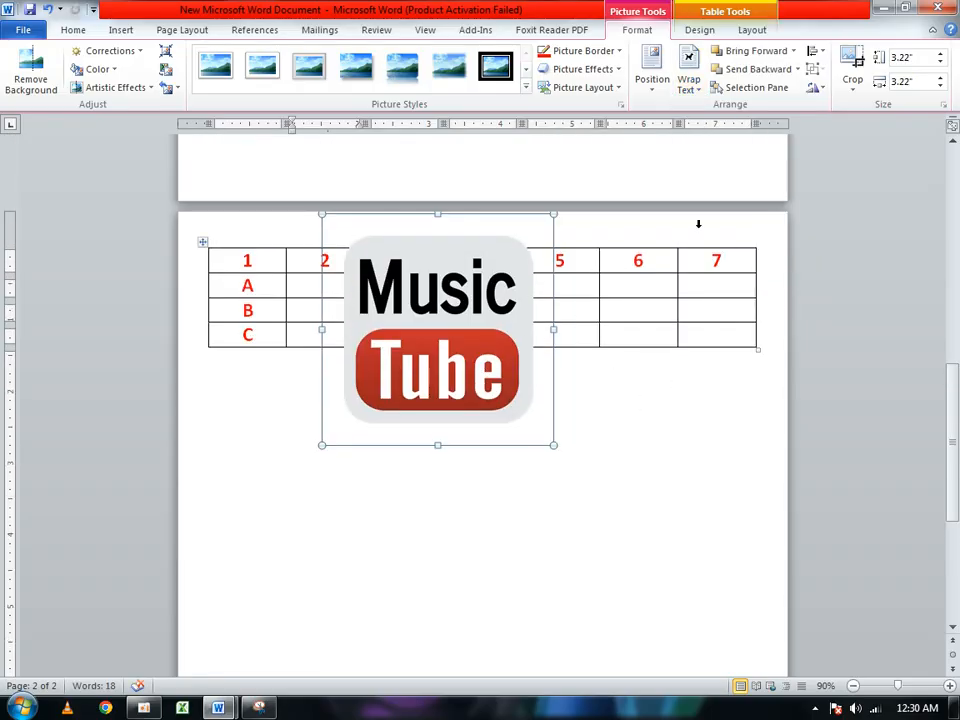
# Change the logo's text wrapping to Behind Text so the table shows over it, and deselect the picture.
pyautogui.click(656, 90)
pyautogui.click(691, 85)
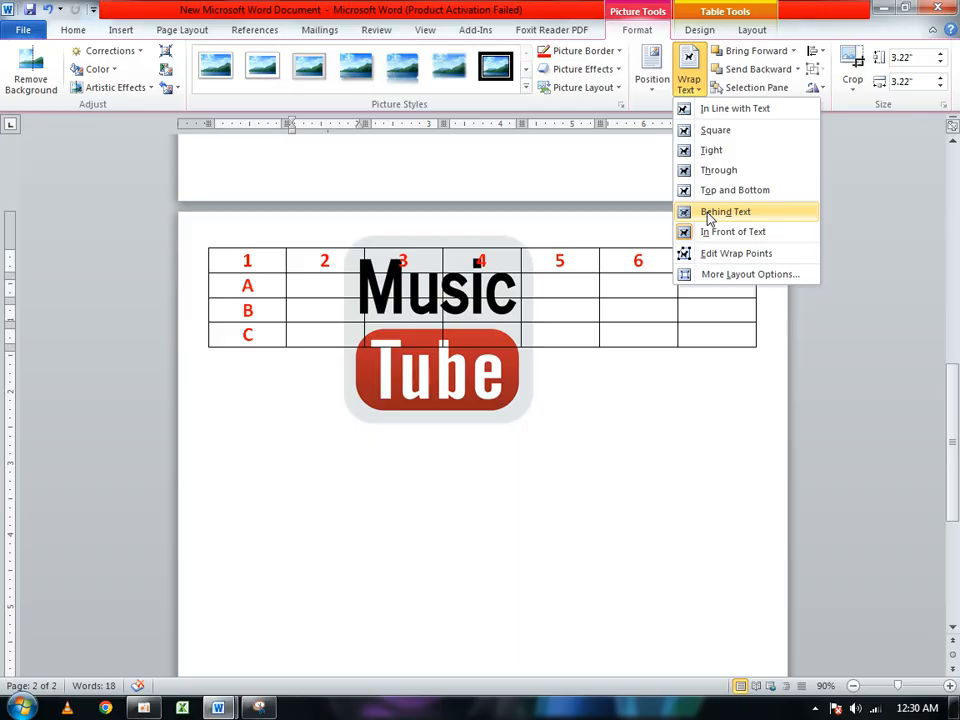
pyautogui.click(709, 213)
pyautogui.click(697, 90)
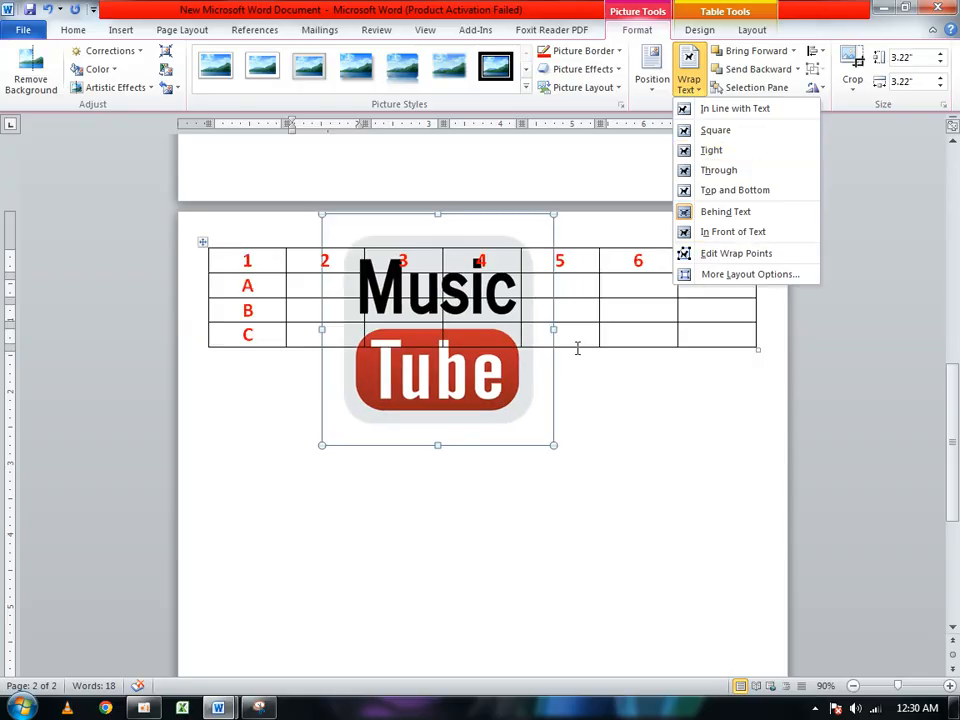
pyautogui.click(466, 396)
pyautogui.click(446, 531)
pyautogui.scroll(-5, 446, 532)
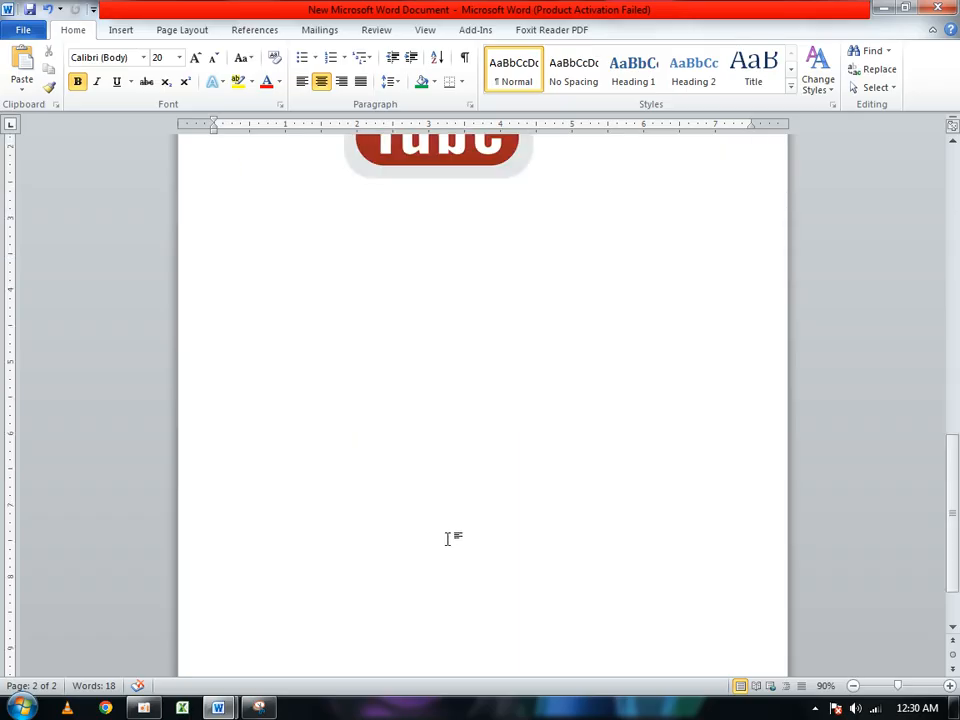
# Paste the sentence "The Quick Brown Fox Jumps over the Lazy Dog." ten times on separate lines below the table.
pyautogui.scroll(8, 441, 545)
pyautogui.scroll(7, 455, 498)
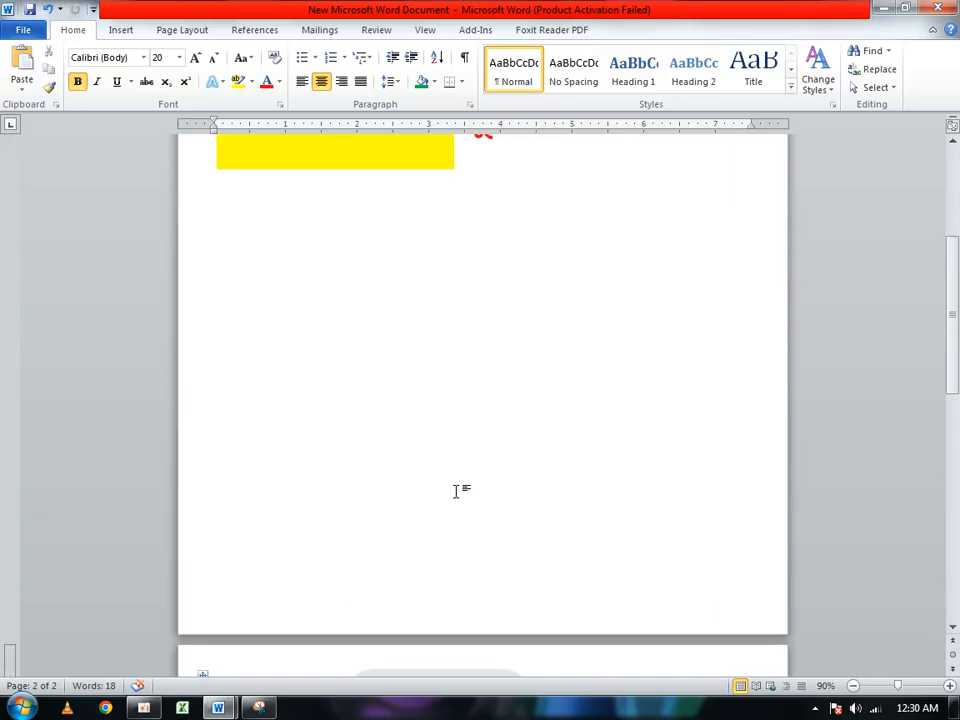
pyautogui.scroll(-8, 456, 493)
pyautogui.scroll(-3, 457, 498)
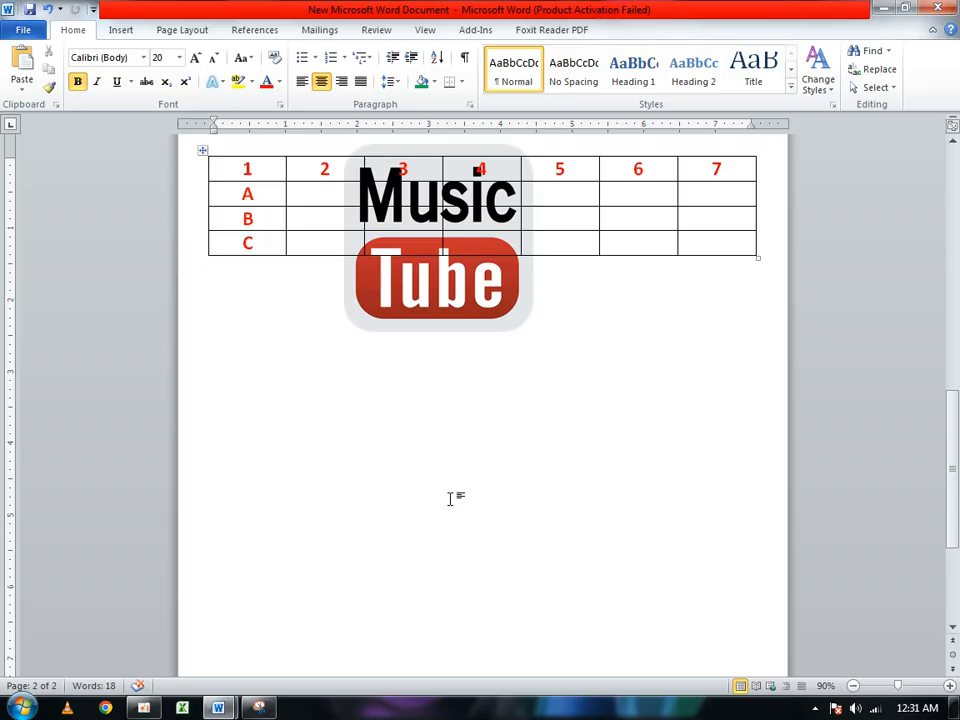
pyautogui.hotkey('ctrl', 'v')
pyautogui.hotkey('ctrl', 'v')
pyautogui.hotkey('ctrl', 'v')
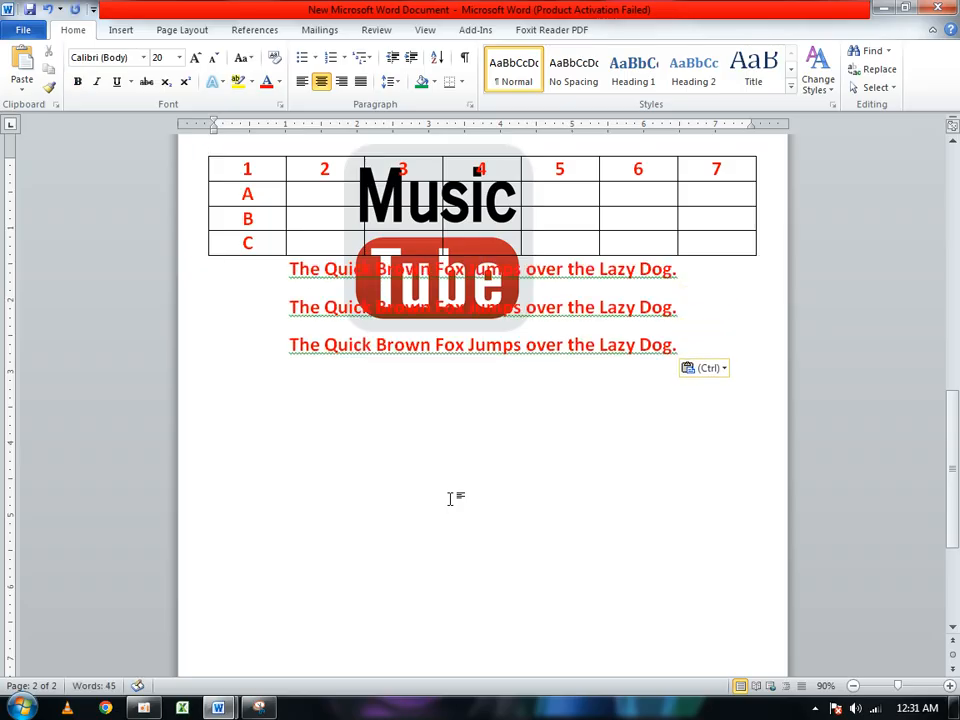
pyautogui.hotkey('ctrl', 'v')
pyautogui.hotkey('ctrl', 'v')
pyautogui.hotkey('ctrl', 'v')
pyautogui.hotkey('ctrl', 'v')
pyautogui.hotkey('ctrl', 'v')
pyautogui.hotkey('ctrl', 'v')
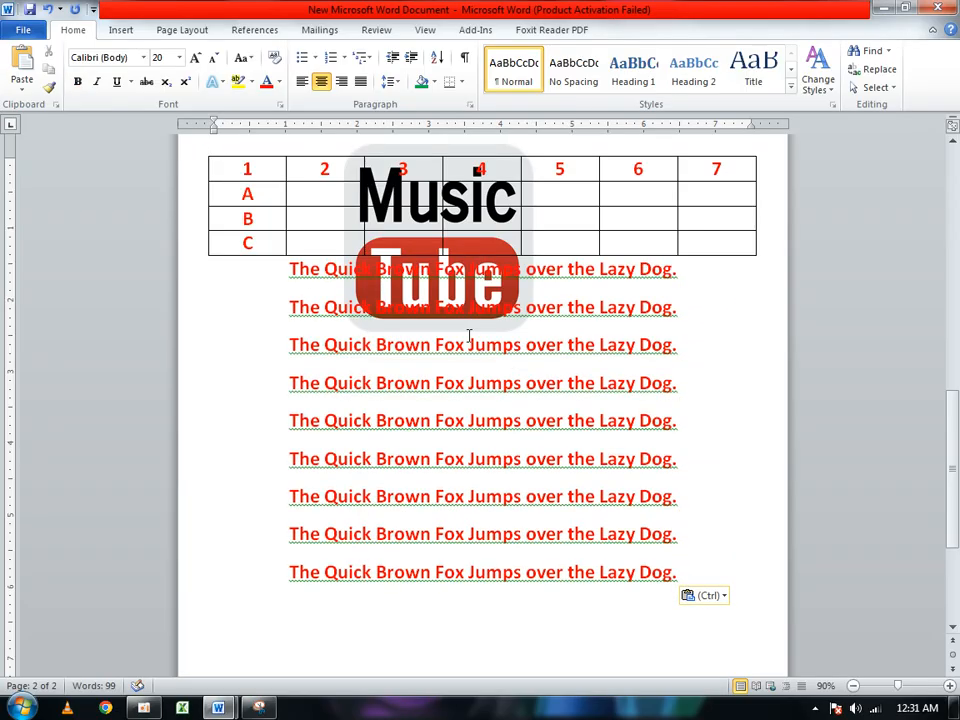
pyautogui.write('The Quick Brown Fox Jumps over the Lazy Dog.')
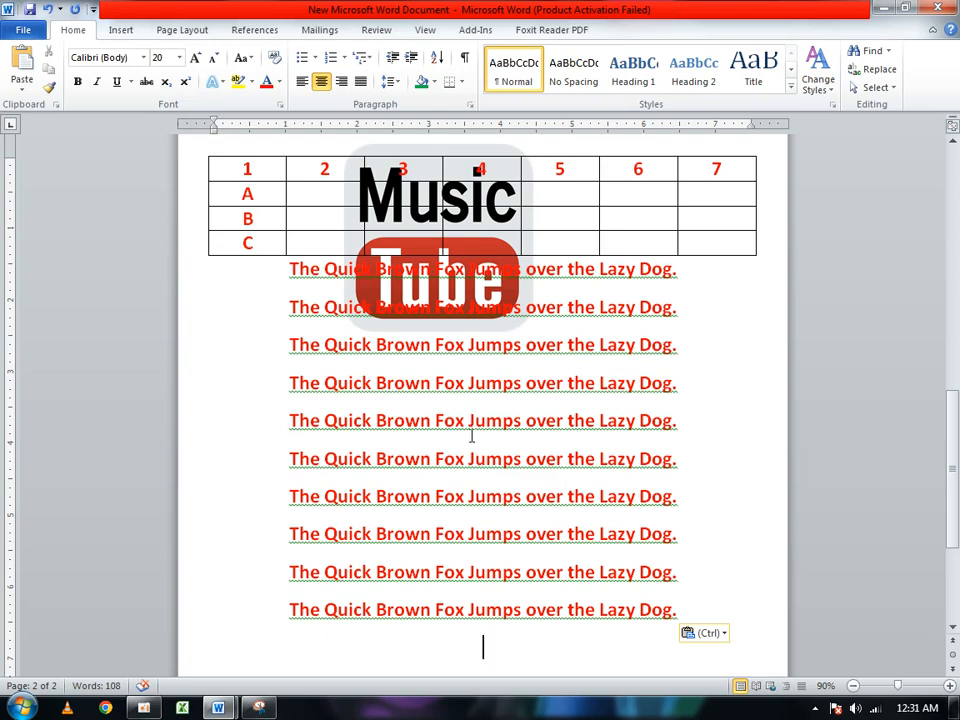
# Set the logo's text wrapping to In Front of Text and move the picture down over the middle of the pasted sentences.
pyautogui.click(441, 318)
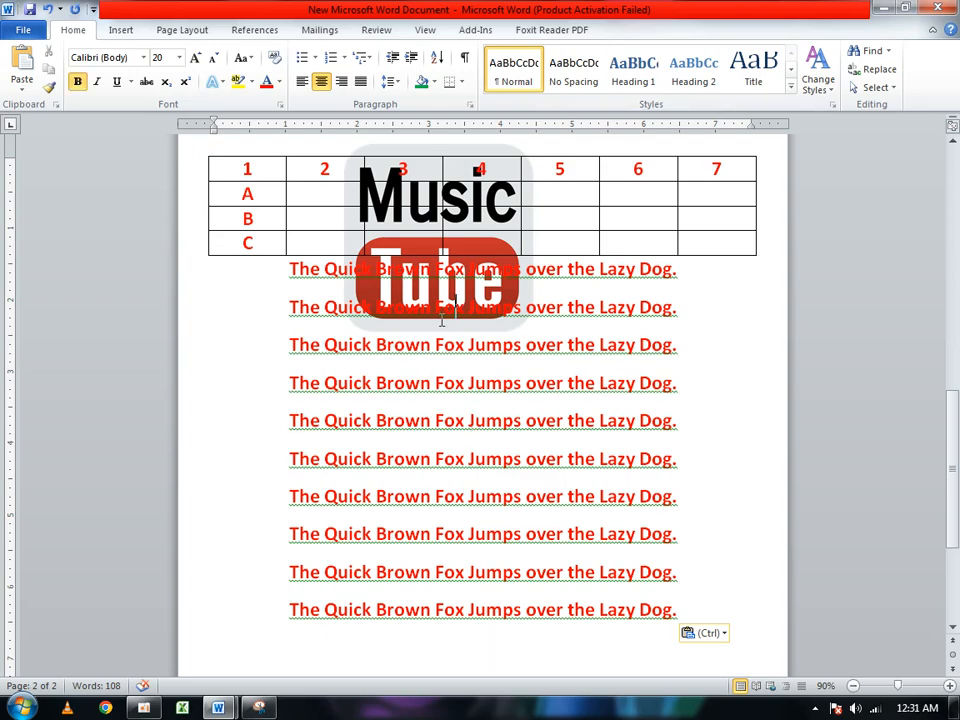
pyautogui.rightClick(441, 318)
pyautogui.click(410, 150)
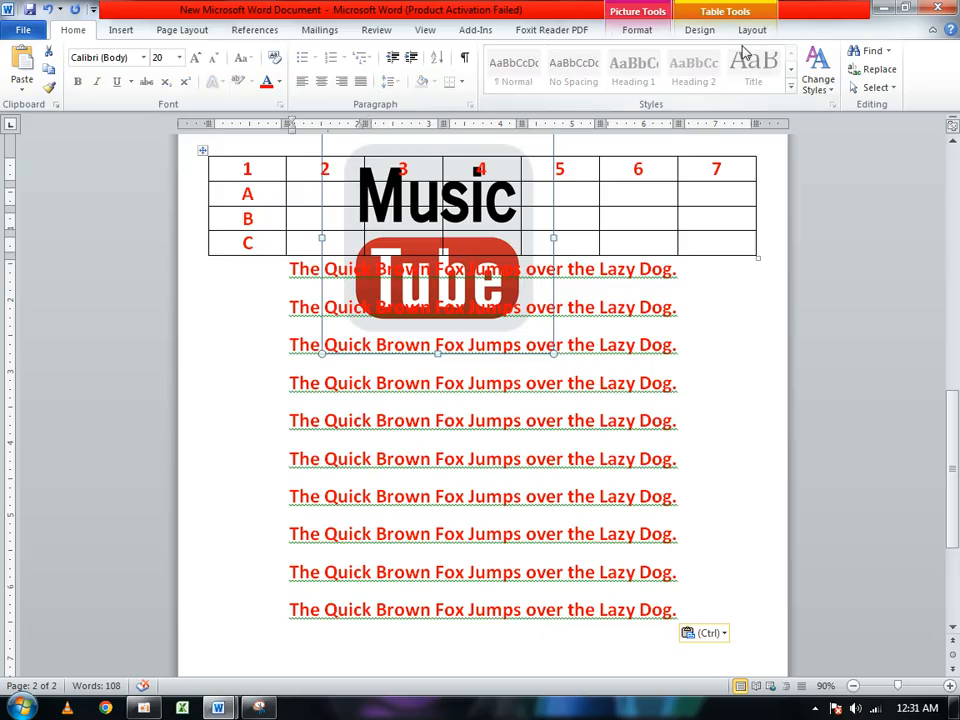
pyautogui.click(752, 32)
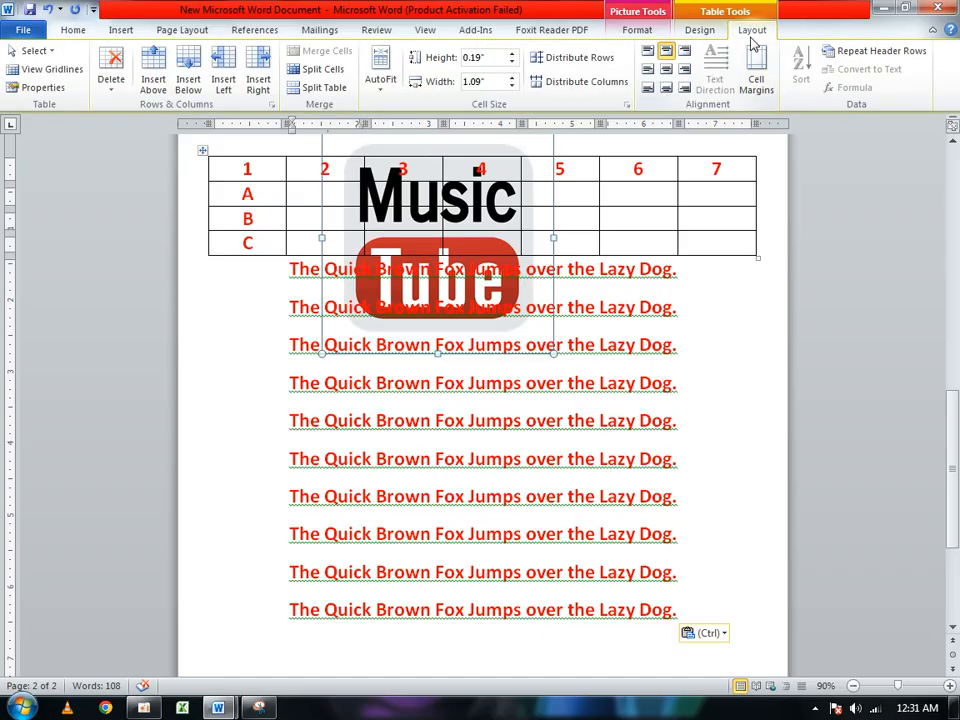
pyautogui.click(700, 31)
pyautogui.click(637, 30)
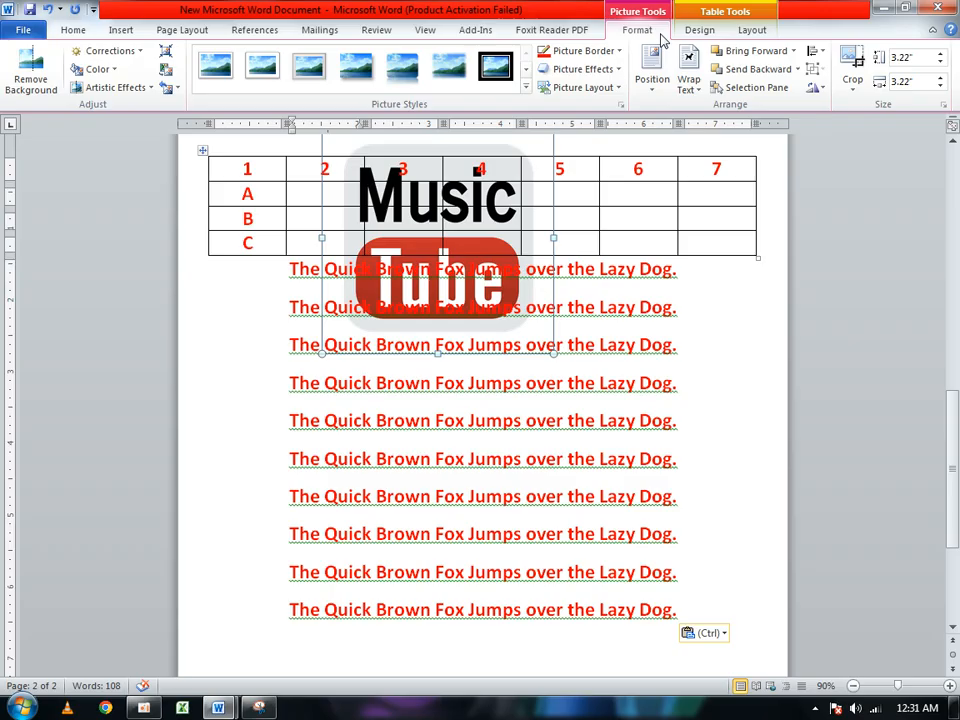
pyautogui.click(688, 75)
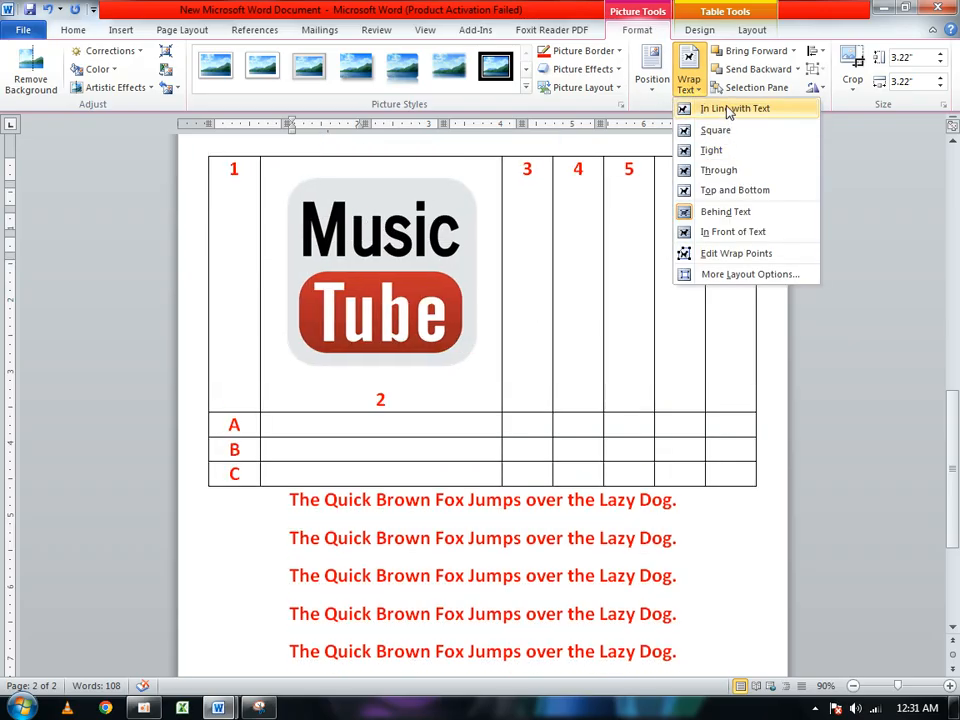
pyautogui.click(731, 236)
pyautogui.moveTo(439, 231); pyautogui.dragTo(406, 428)
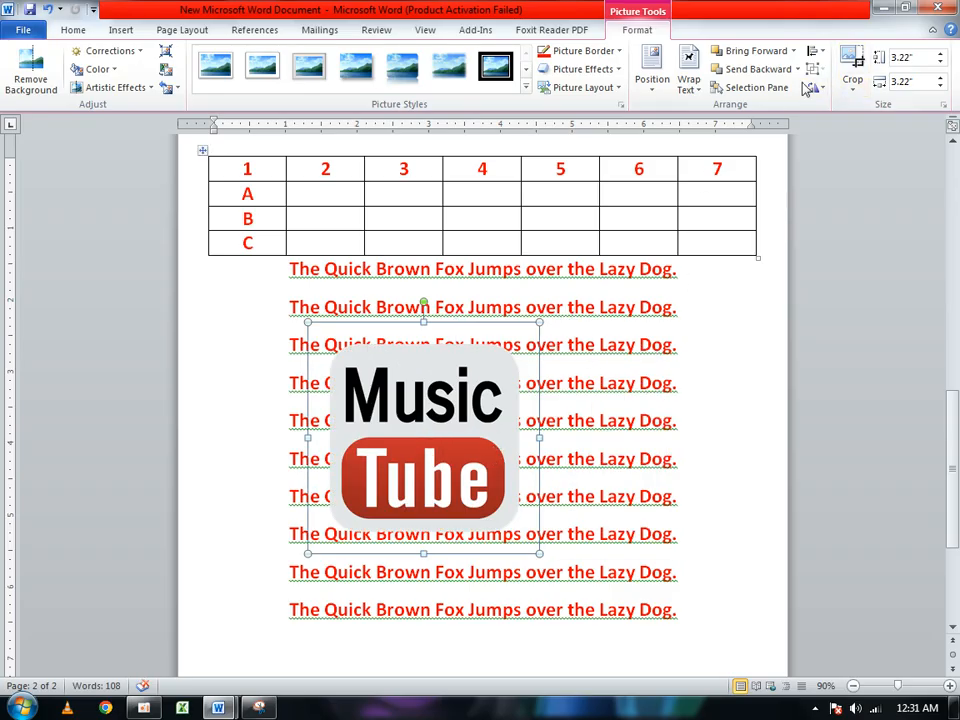
# Try the Top and Bottom text wrapping on the logo and return it to In Front of Text.
pyautogui.click(689, 88)
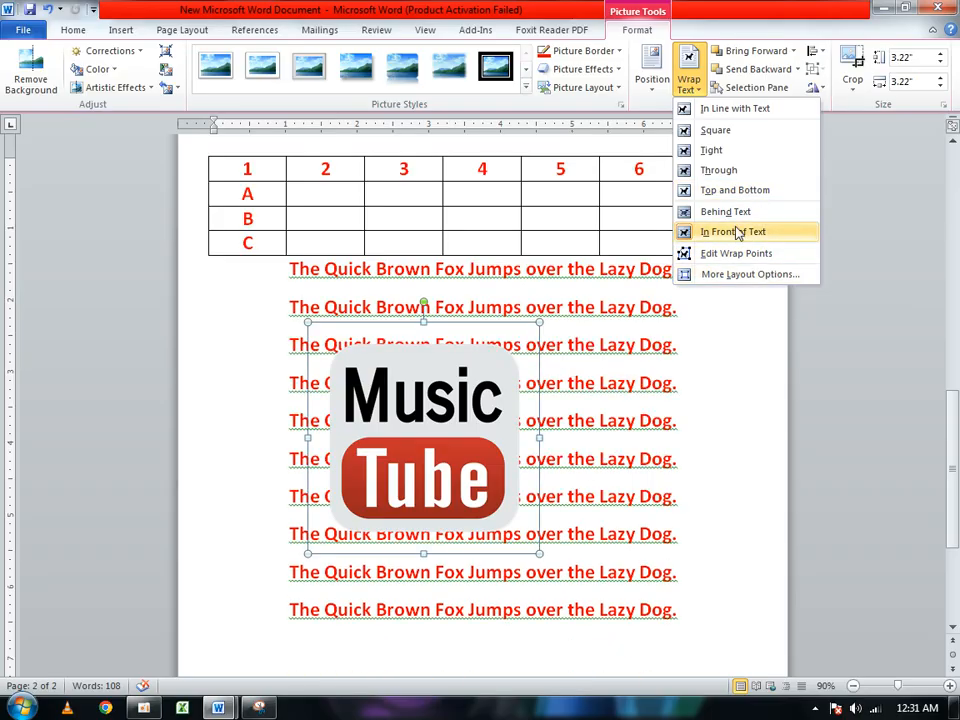
pyautogui.click(737, 190)
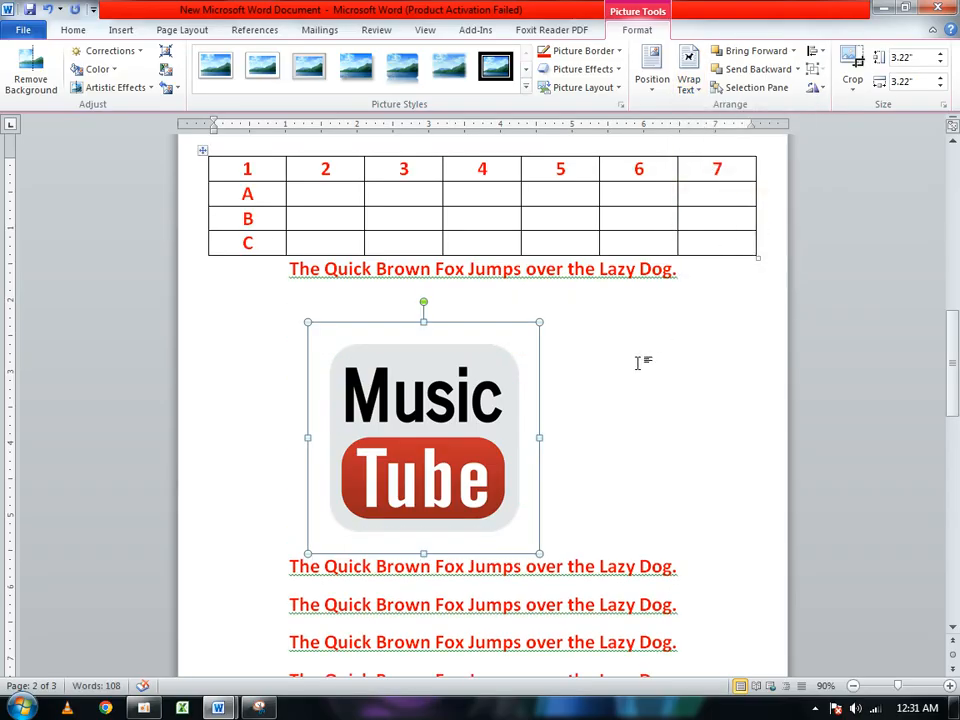
pyautogui.click(700, 82)
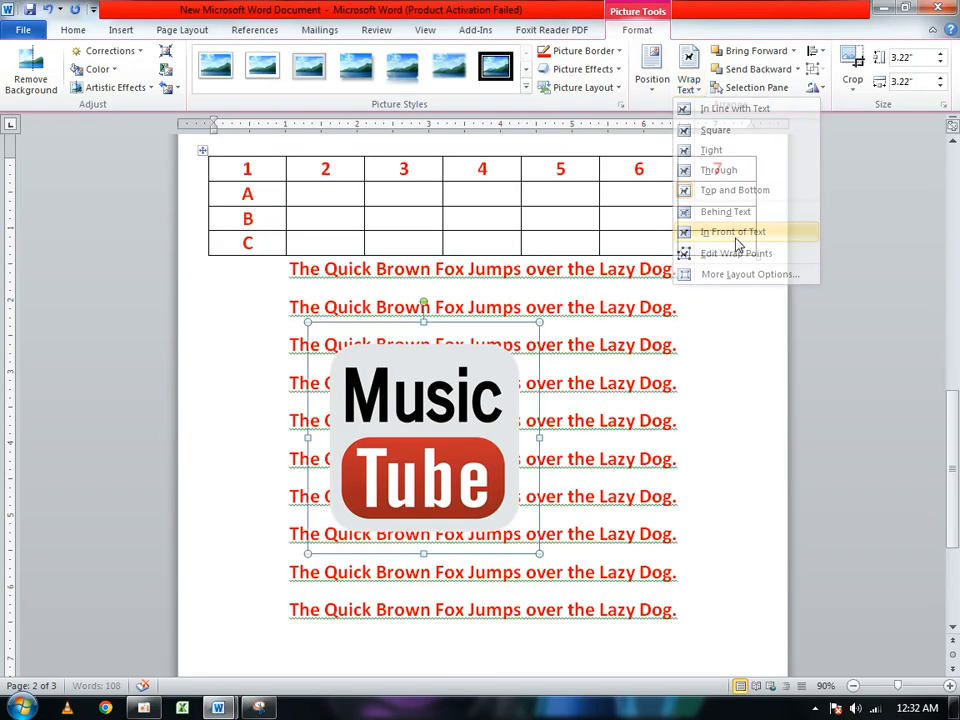
pyautogui.click(736, 240)
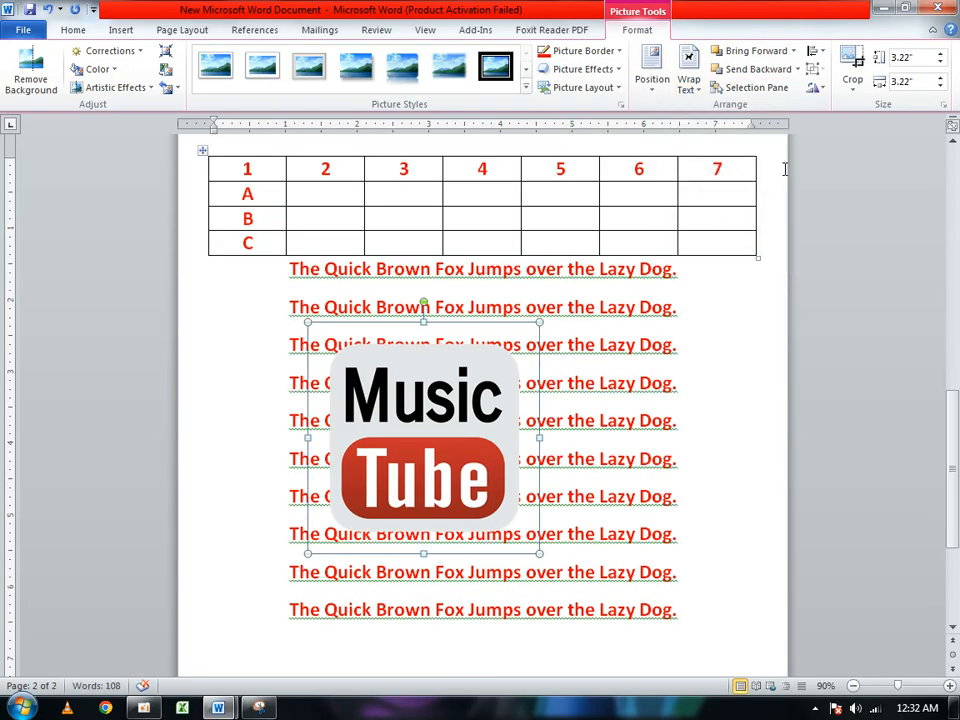
# Give the logo a red picture border and change the border color to Black, Text 1.
pyautogui.click(618, 50)
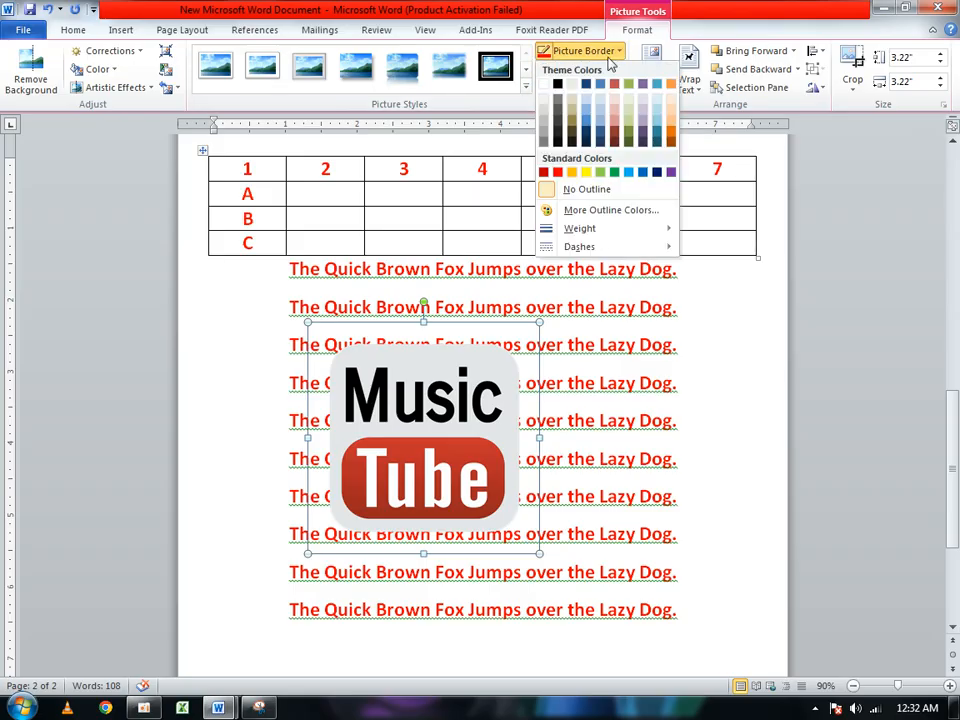
pyautogui.click(558, 173)
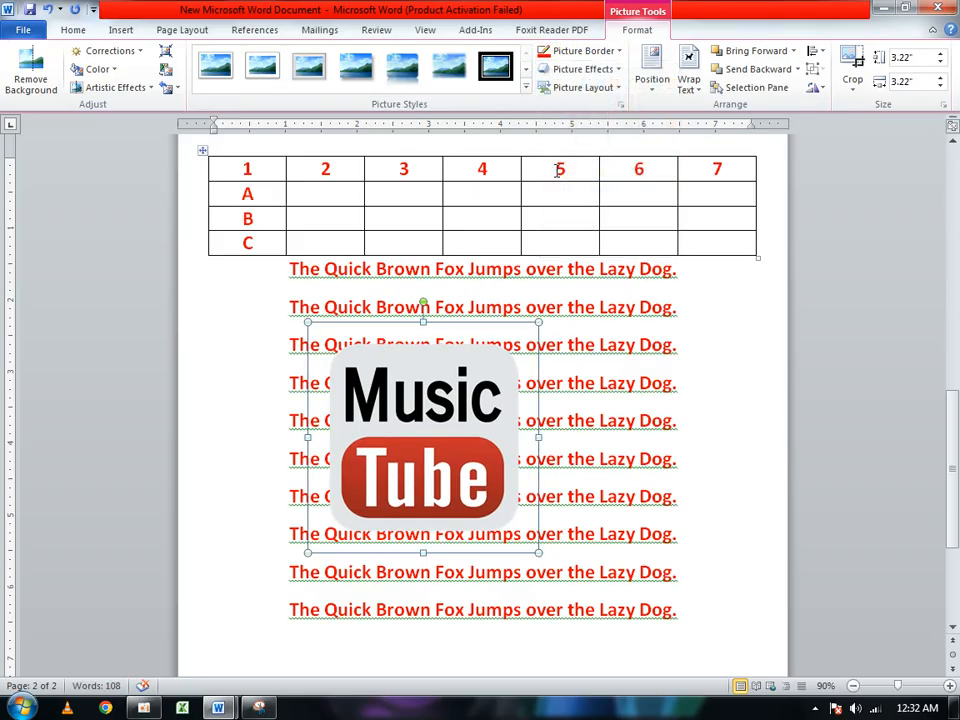
pyautogui.click(619, 55)
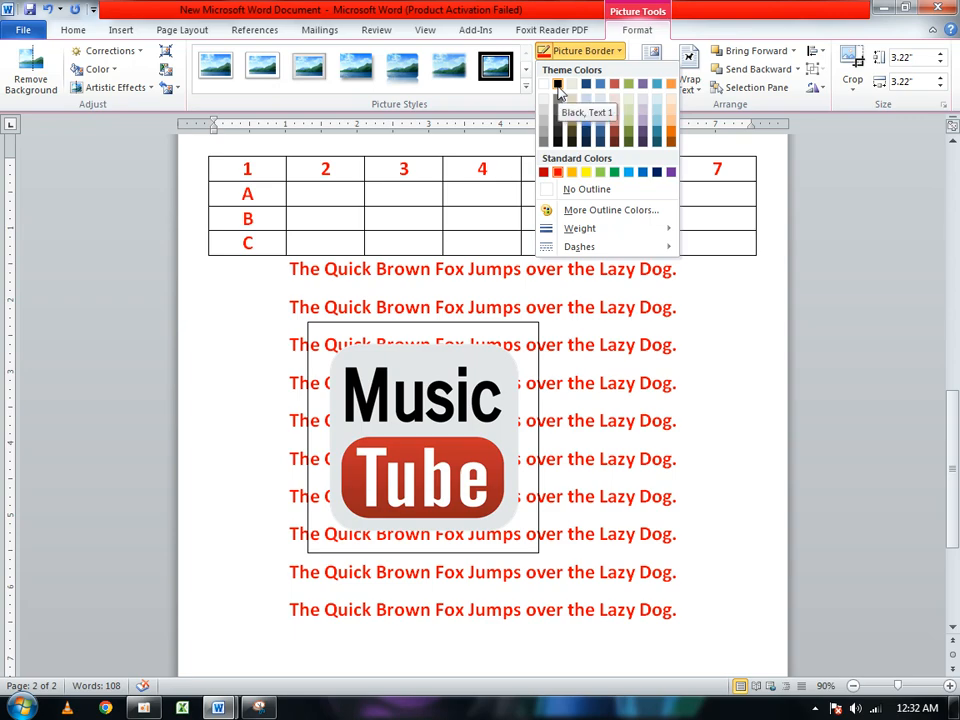
pyautogui.click(558, 89)
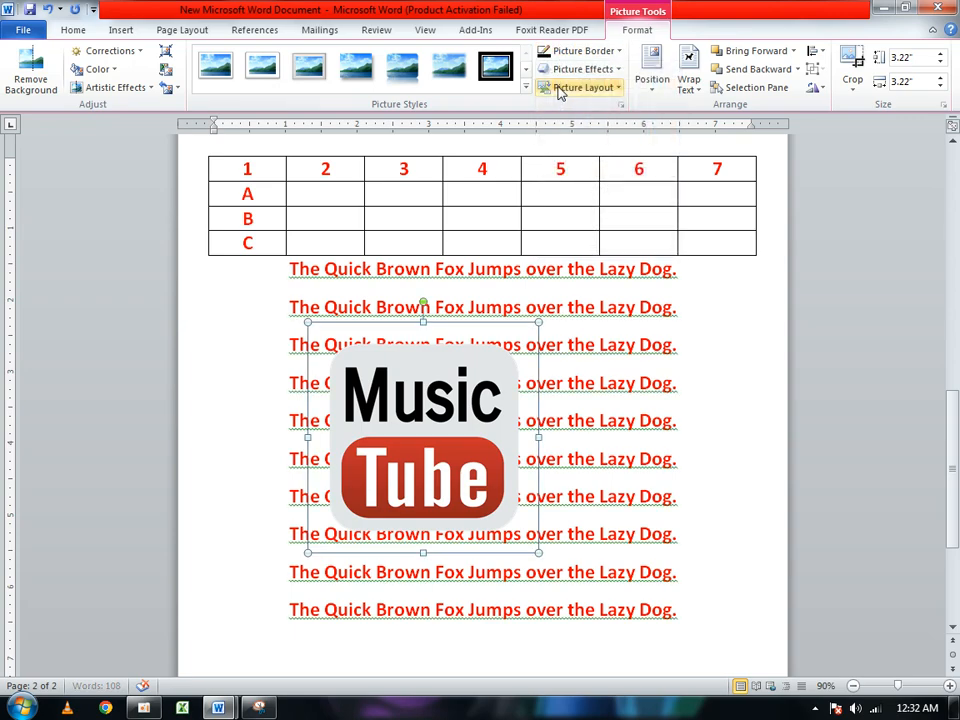
# Replace the logo with the Capture picture from the Desktop folder.
pyautogui.rightClick(452, 349)
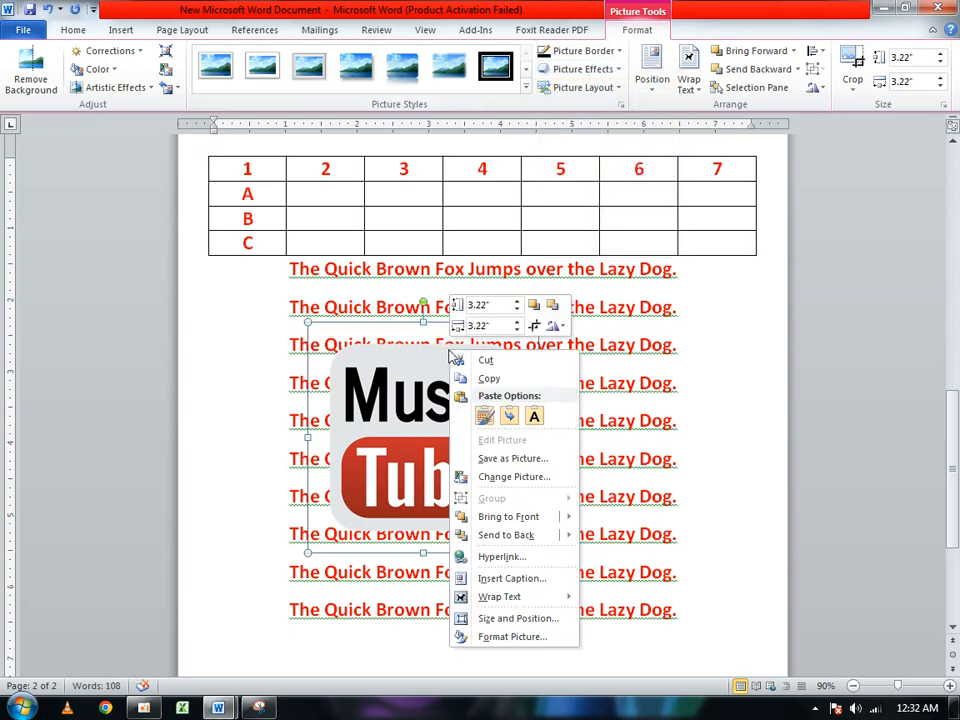
pyautogui.click(535, 480)
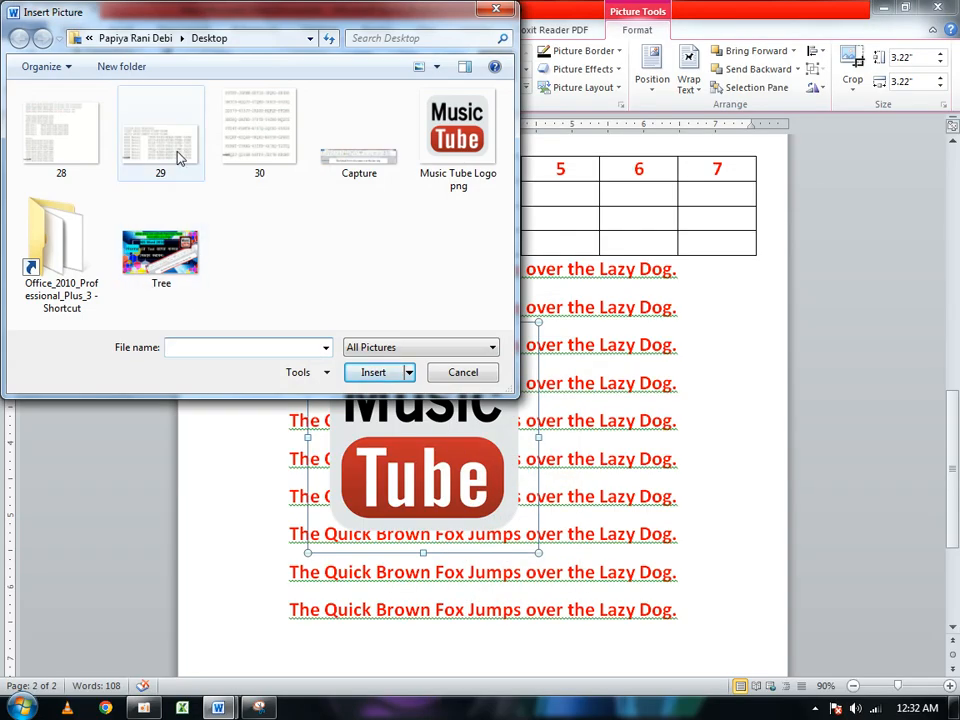
pyautogui.click(348, 165)
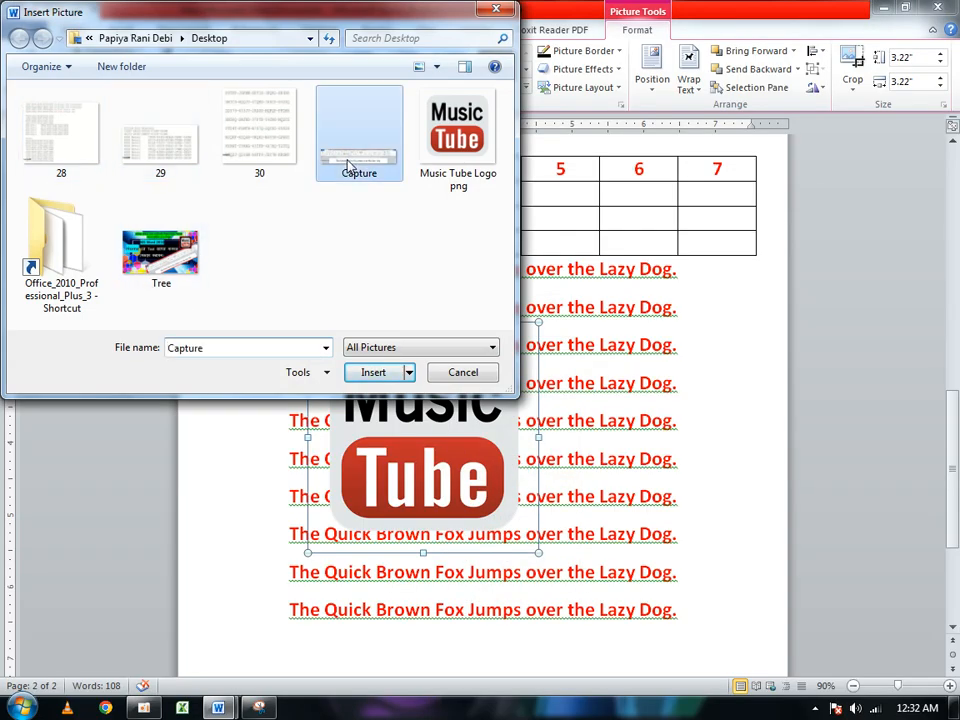
pyautogui.doubleClick(348, 165)
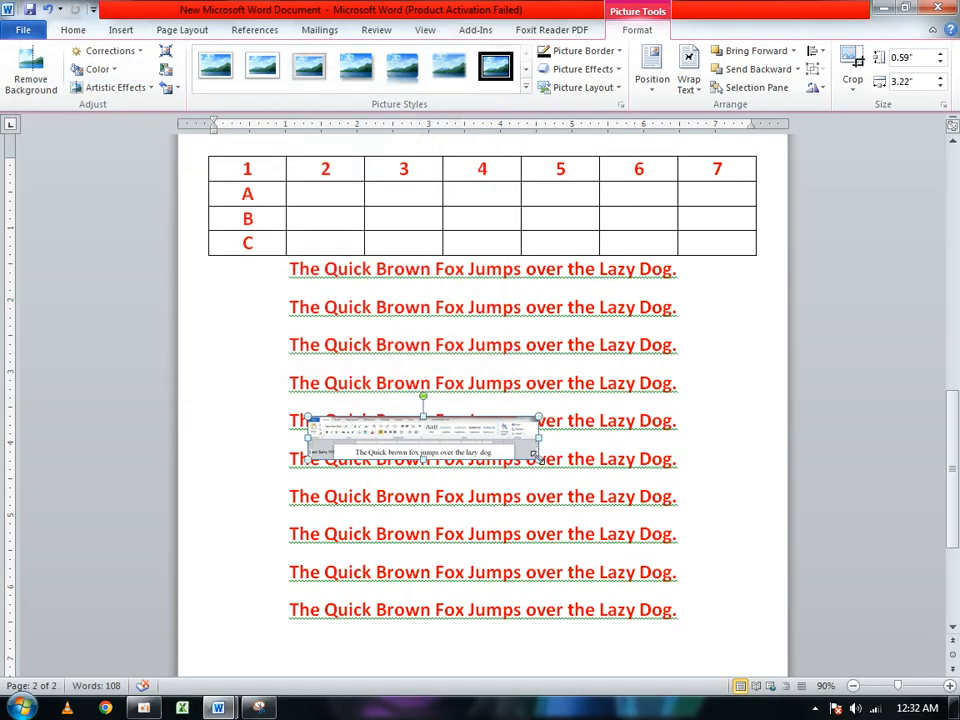
# Enlarge the Capture picture proportionally to about 1.29 by 7.02 inches and move it to the middle of the page's width.
pyautogui.moveTo(539, 460); pyautogui.dragTo(572, 484)
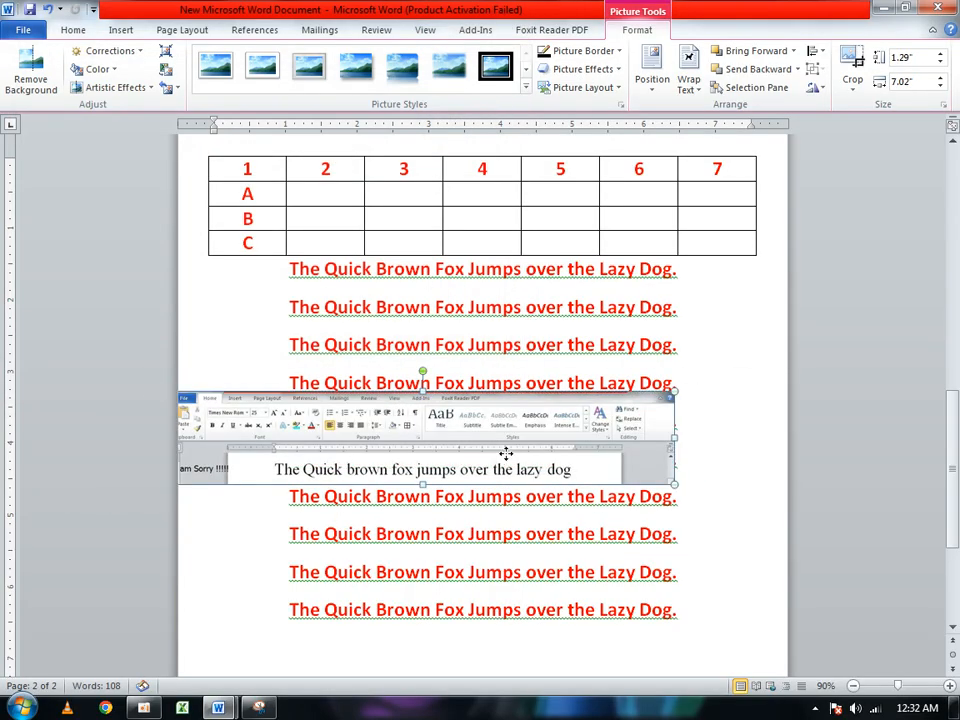
pyautogui.moveTo(506, 454); pyautogui.dragTo(560, 415)
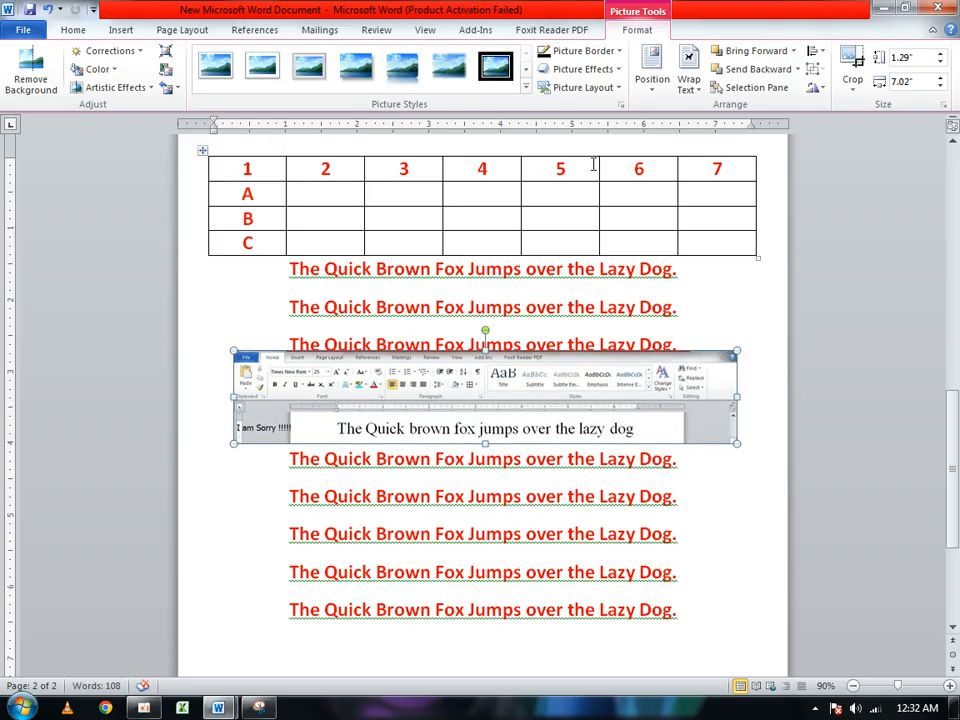
# Set the Capture picture's border weight to 6 pt and its border color to red.
pyautogui.click(580, 50)
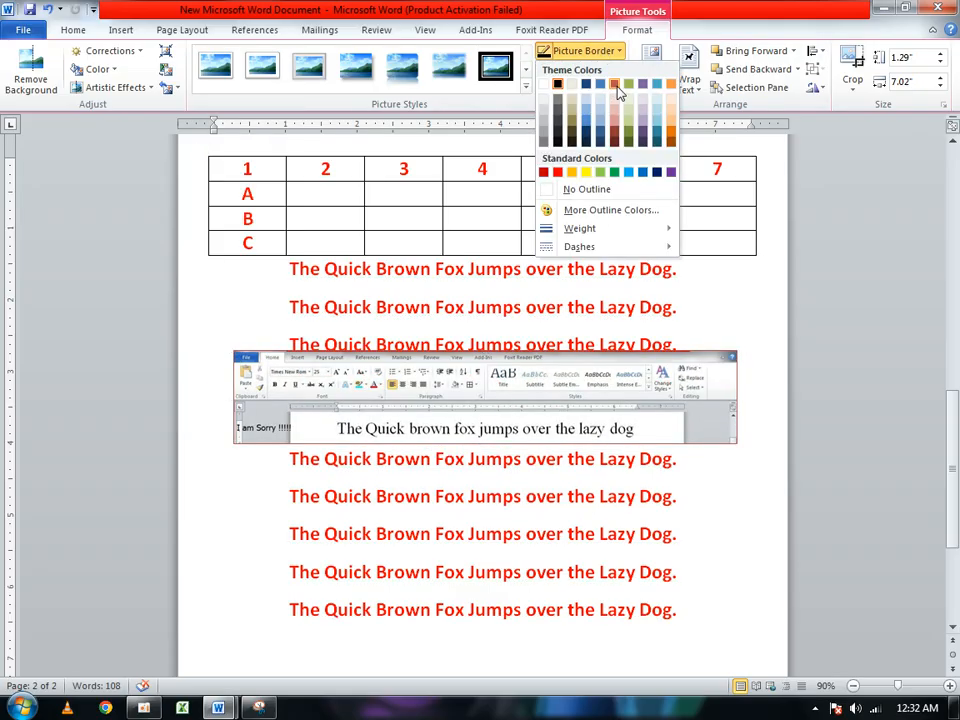
pyautogui.moveTo(588, 232)
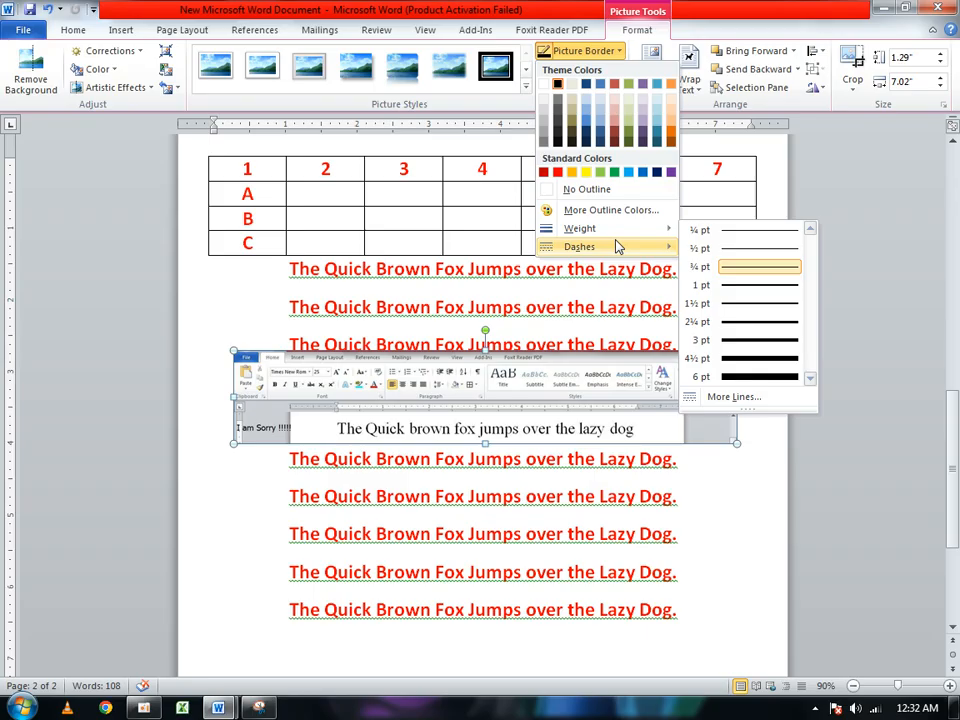
pyautogui.click(757, 378)
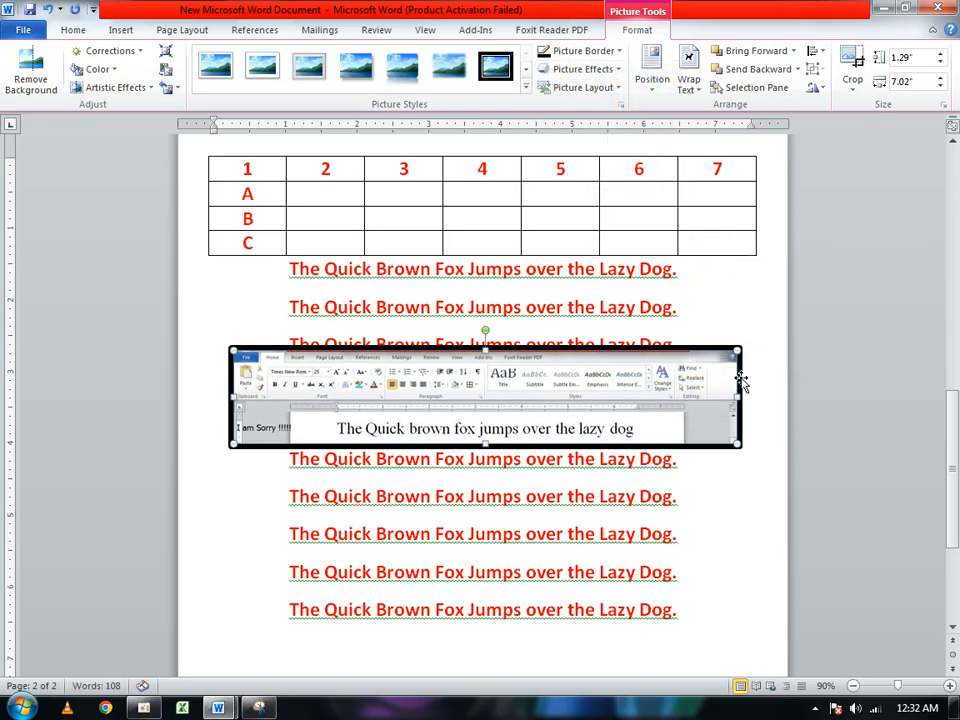
pyautogui.click(617, 52)
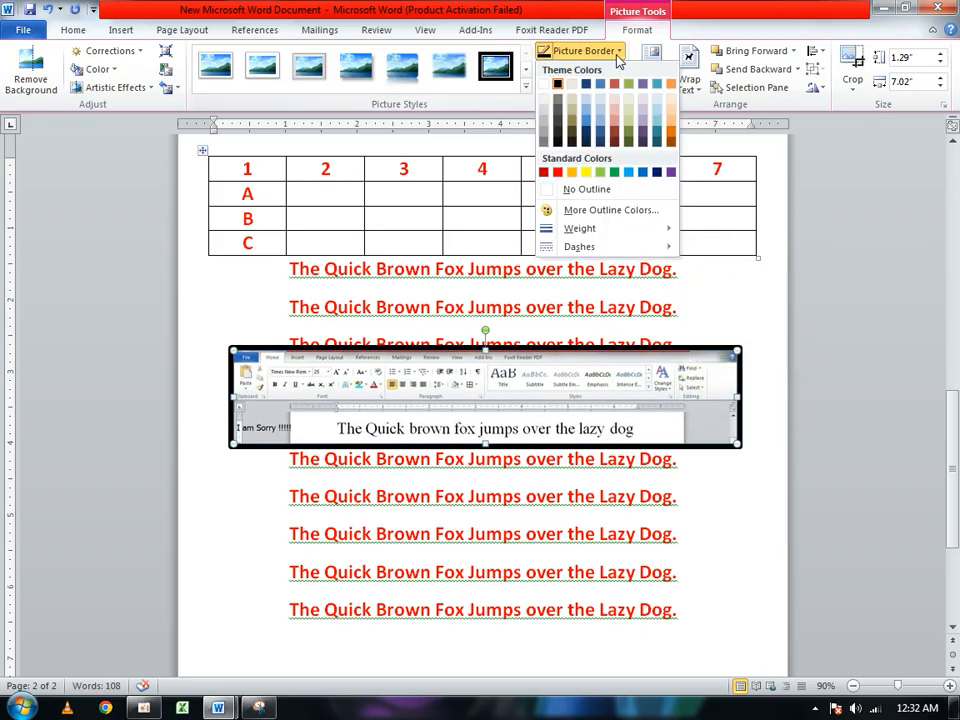
pyautogui.click(555, 172)
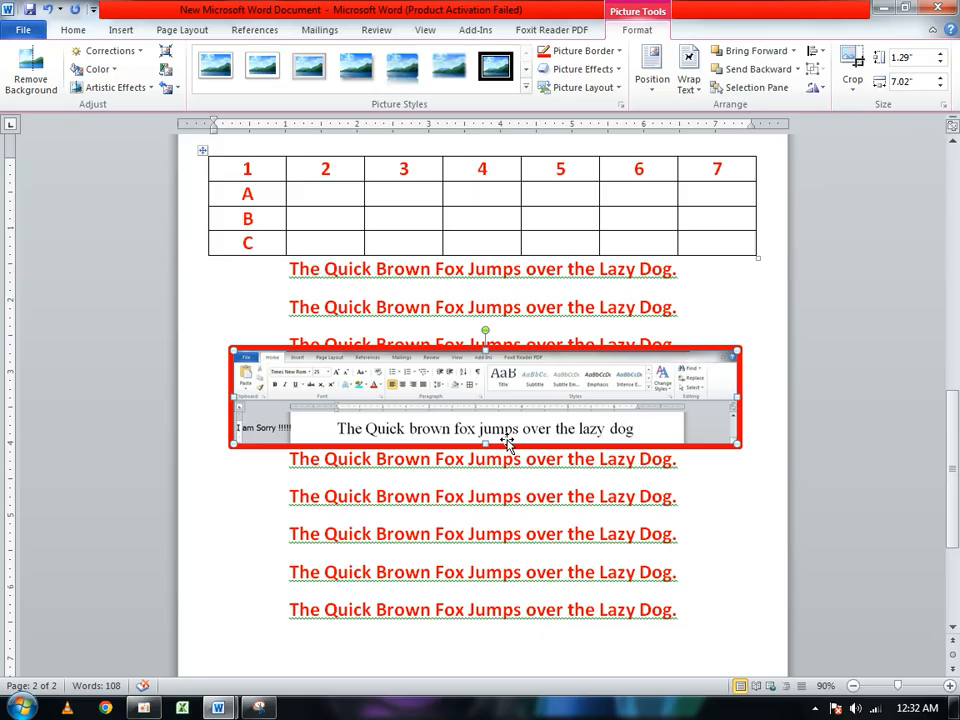
# Preview the picture layouts and the recolor variations on the Capture picture.
pyautogui.click(618, 89)
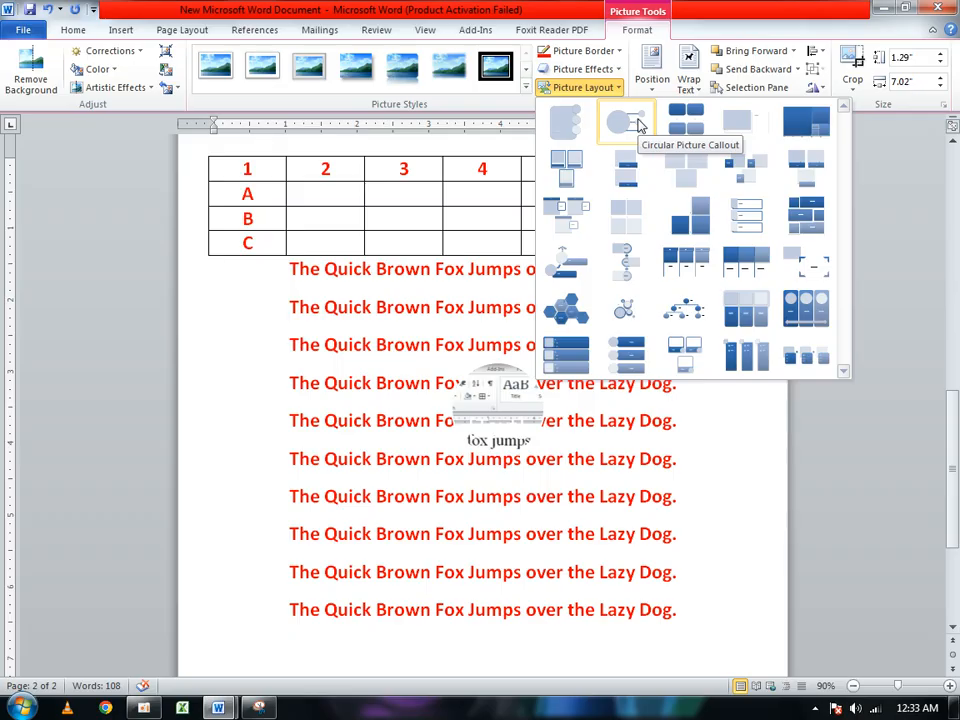
pyautogui.click(113, 74)
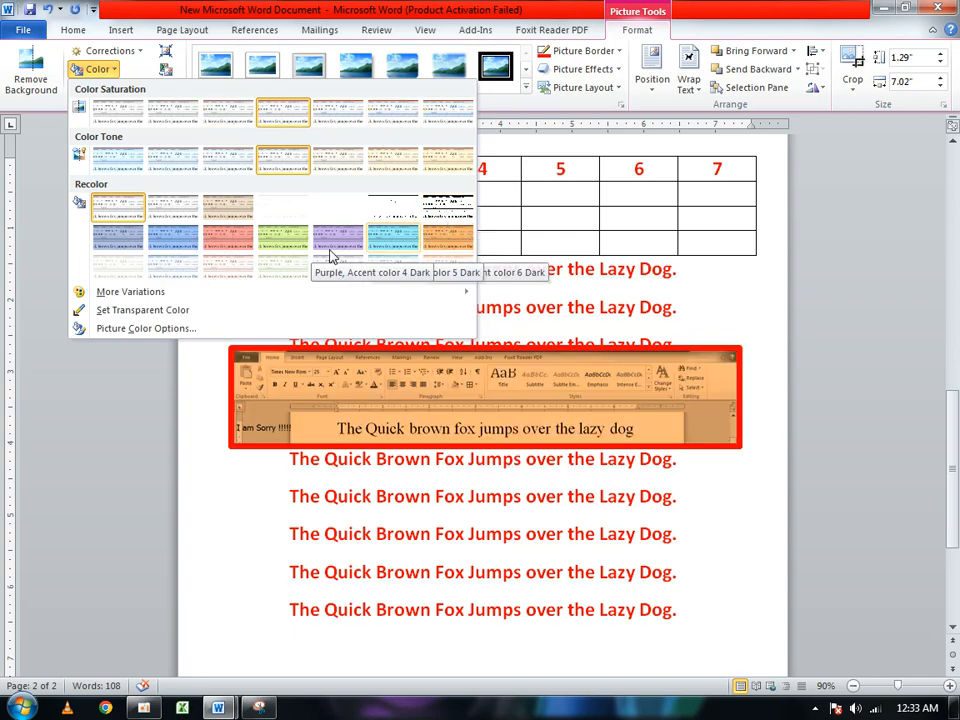
# Apply the strongest sharpening correction to the ribbon screenshot and inspect the result at closer zoom.
pyautogui.click(137, 51)
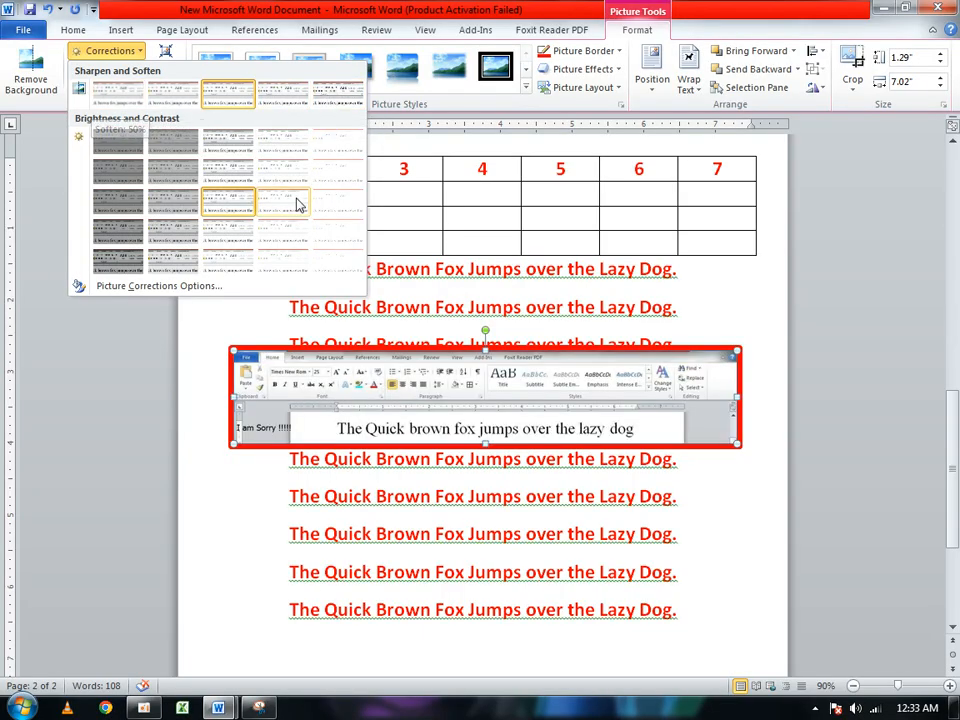
pyautogui.click(339, 103)
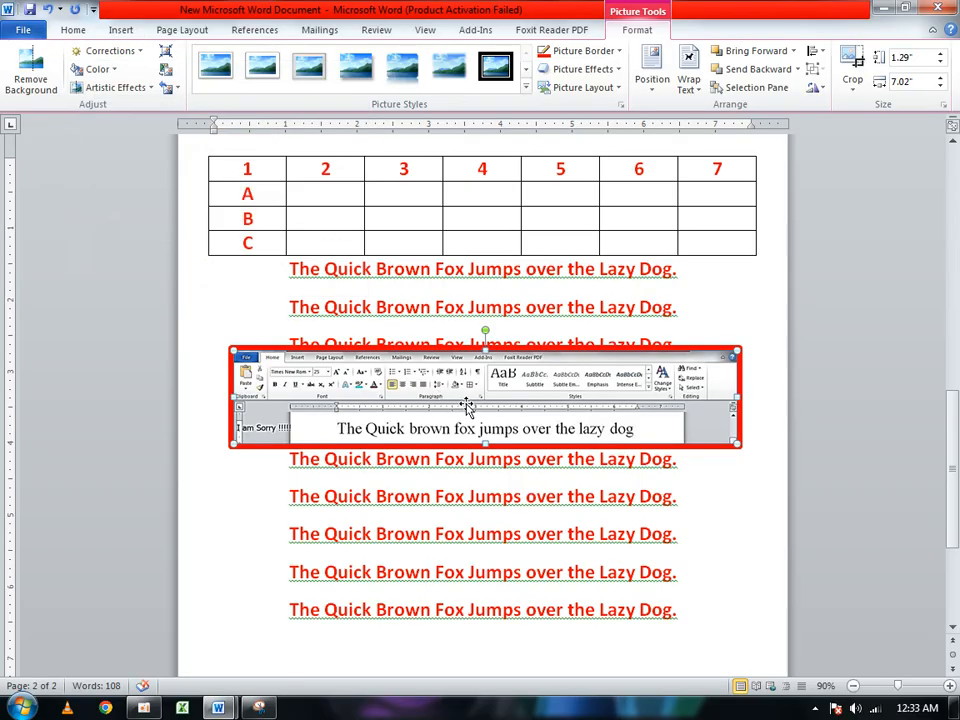
pyautogui.scroll(7, 463, 408)
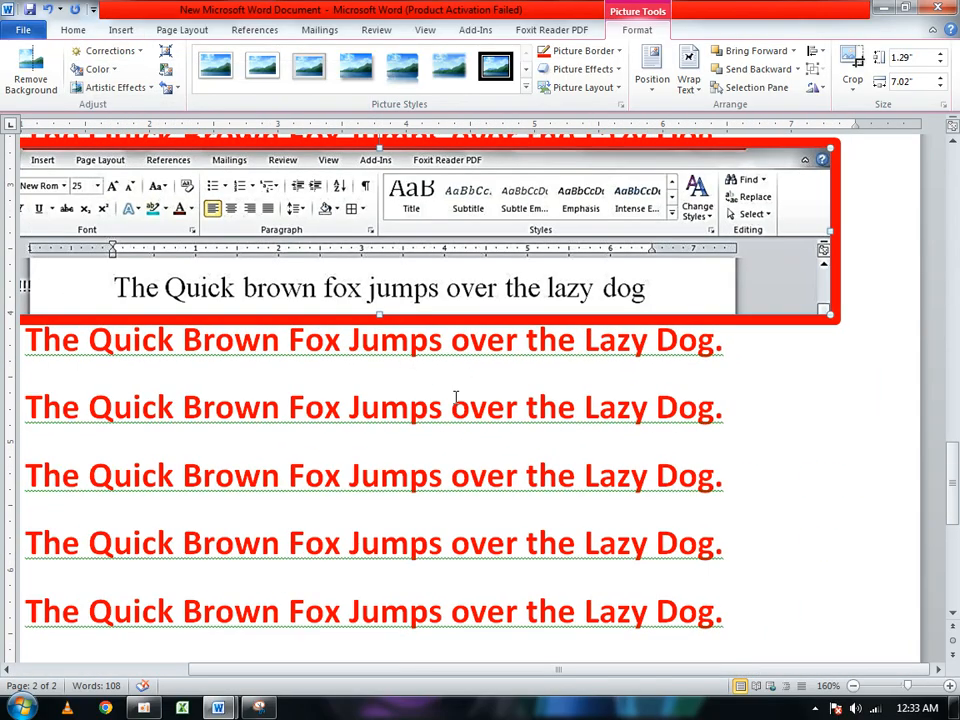
pyautogui.scroll(2, 455, 398)
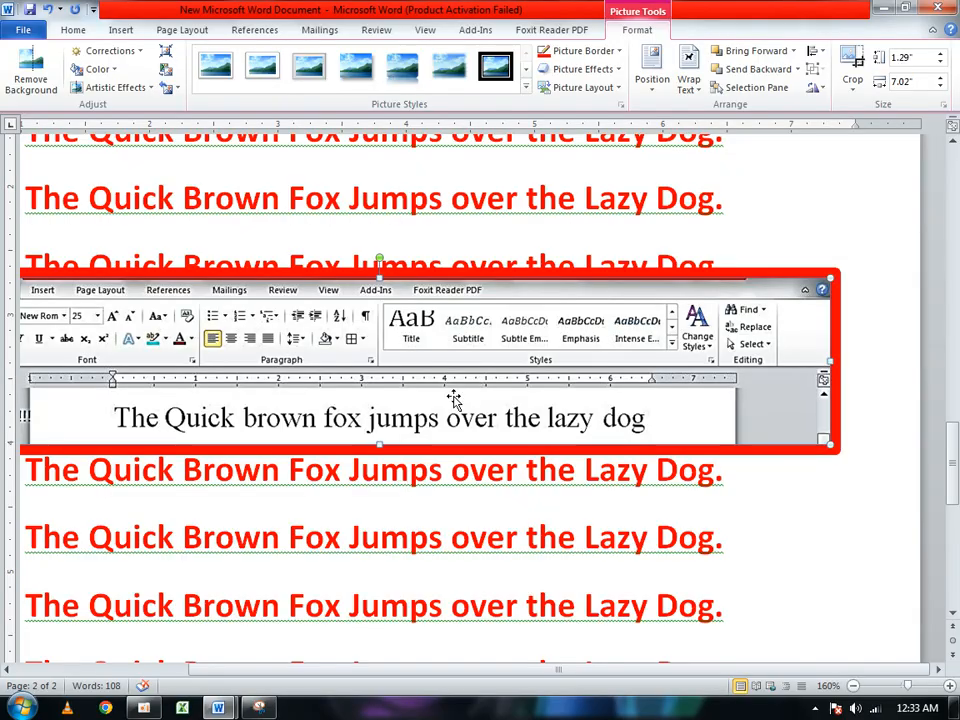
pyautogui.scroll(-4, 453, 397)
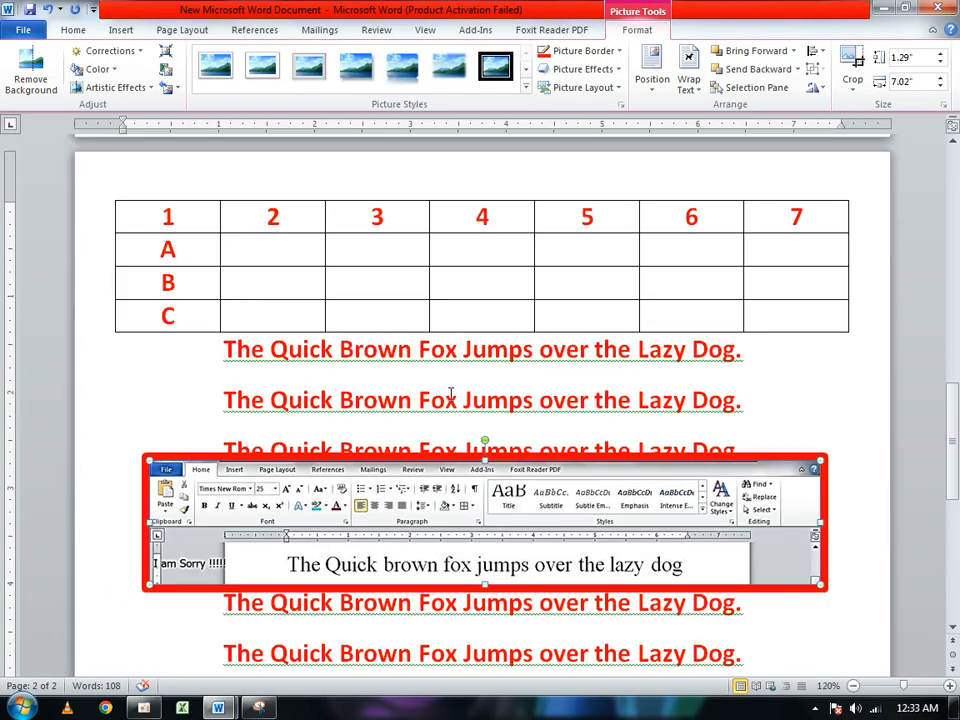
pyautogui.scroll(-3, 450, 395)
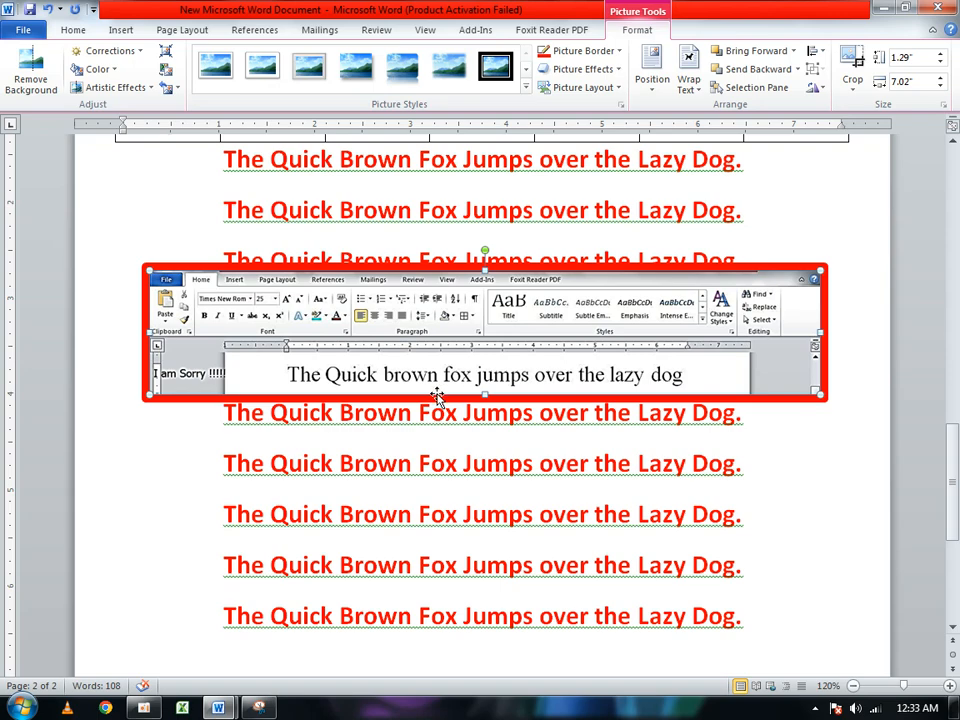
# Try cropping the screenshot from its upper-right corner to about 0.95 by 3.9 inches, and undo the crop.
pyautogui.click(852, 66)
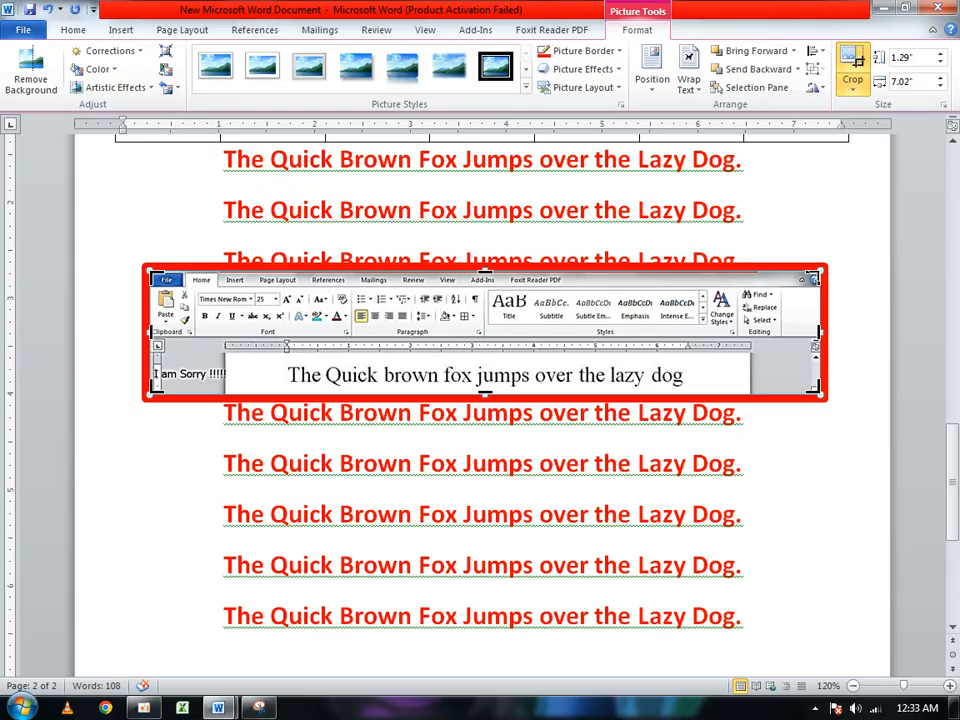
pyautogui.moveTo(813, 278); pyautogui.dragTo(520, 305)
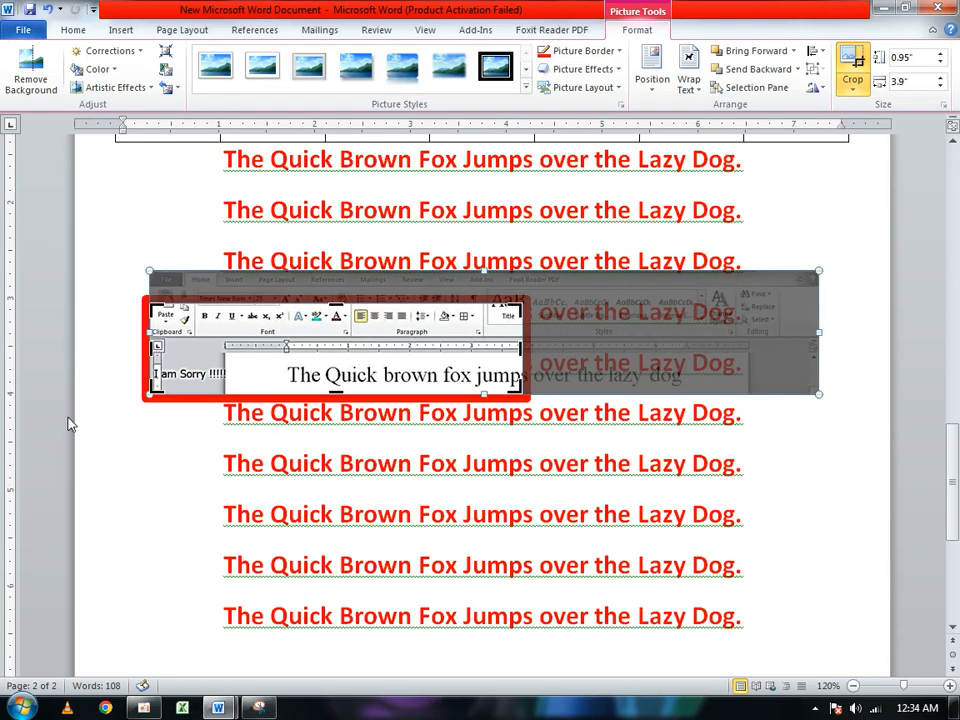
pyautogui.click(533, 537)
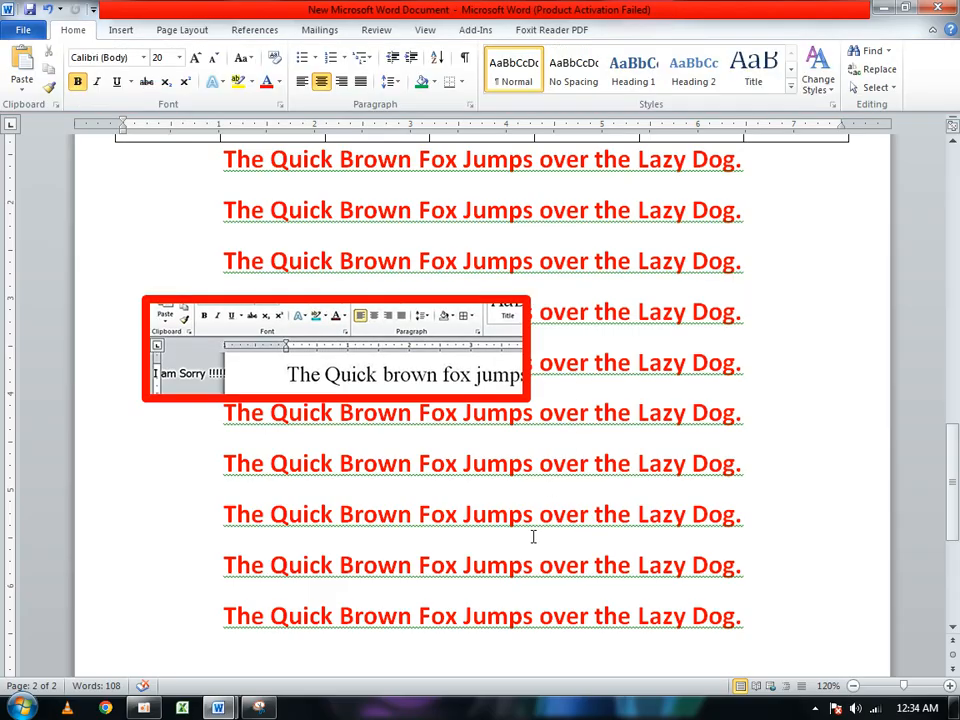
pyautogui.hotkey('ctrl', 'z')
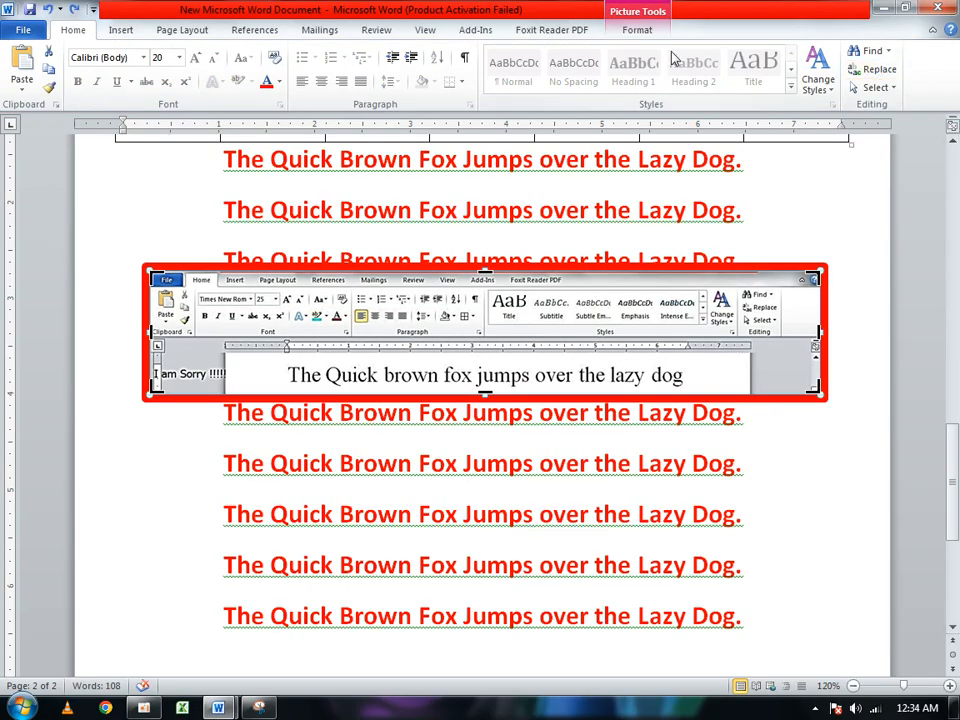
# Add a full reflection with the largest offset to the screenshot as a picture effect.
pyautogui.click(637, 29)
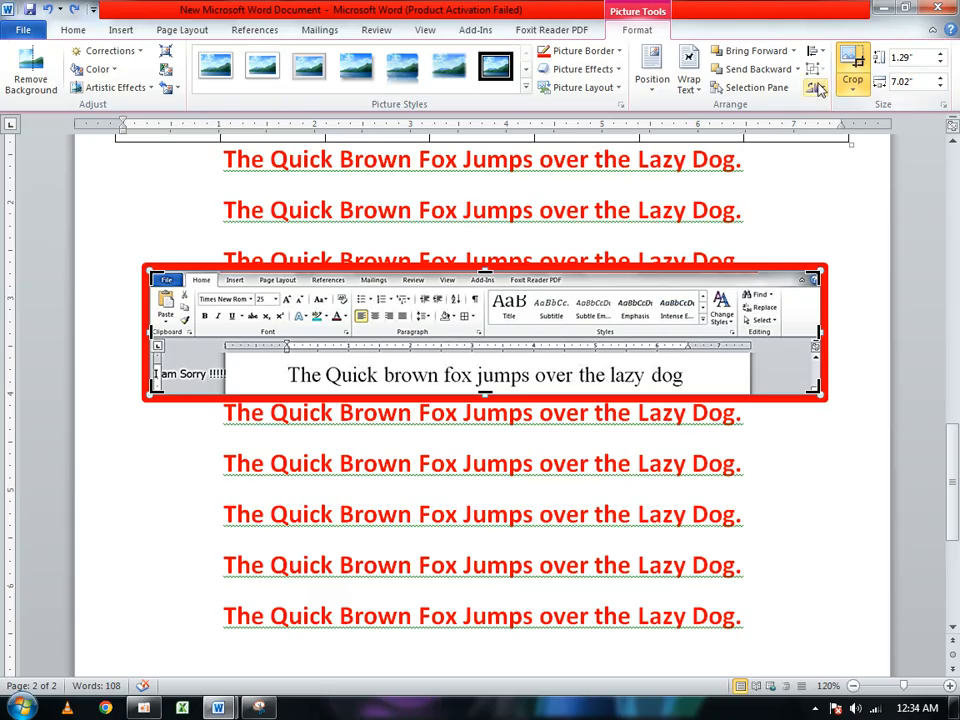
pyautogui.click(602, 71)
pyautogui.moveTo(627, 195)
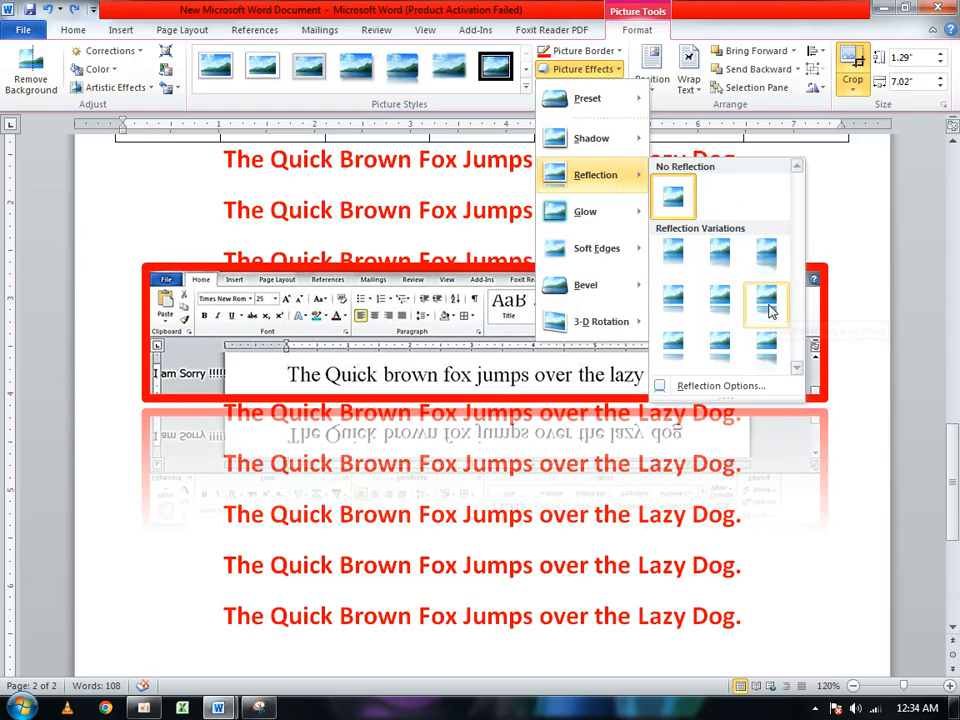
pyautogui.click(771, 358)
pyautogui.click(536, 553)
# Move the reflected screenshot down into the empty space below the last line of text on page 2.
pyautogui.moveTo(624, 297); pyautogui.dragTo(643, 385)
pyautogui.scroll(-5, 643, 385)
pyautogui.moveTo(736, 192); pyautogui.dragTo(744, 468)
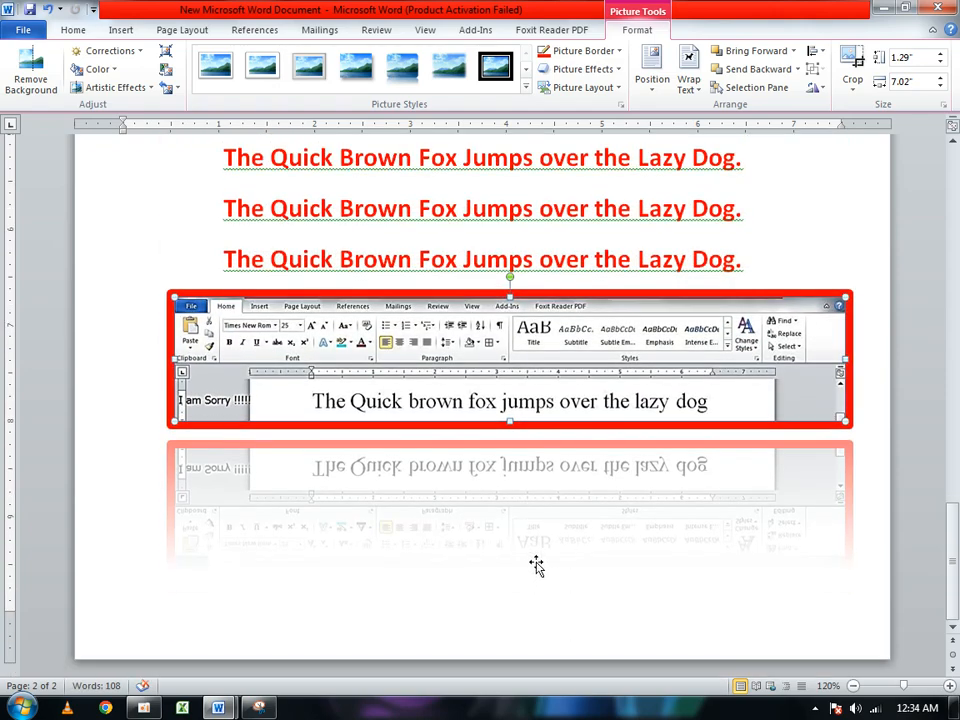
# Apply the ninth 3-D picture effect preset, the tilted perspective one, to the screenshot.
pyautogui.click(590, 88)
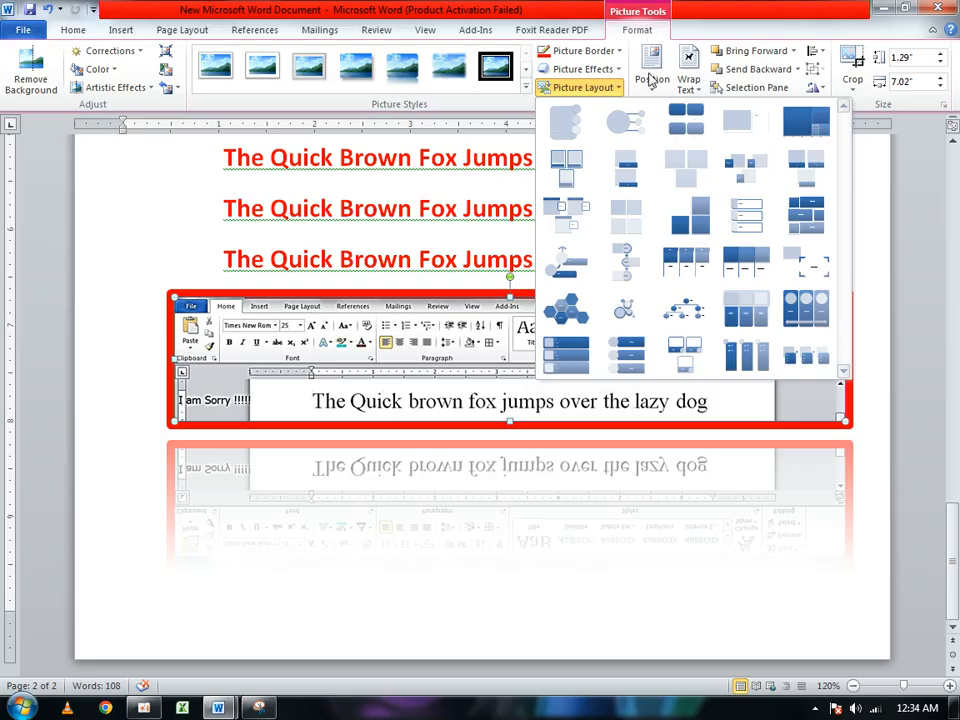
pyautogui.click(617, 70)
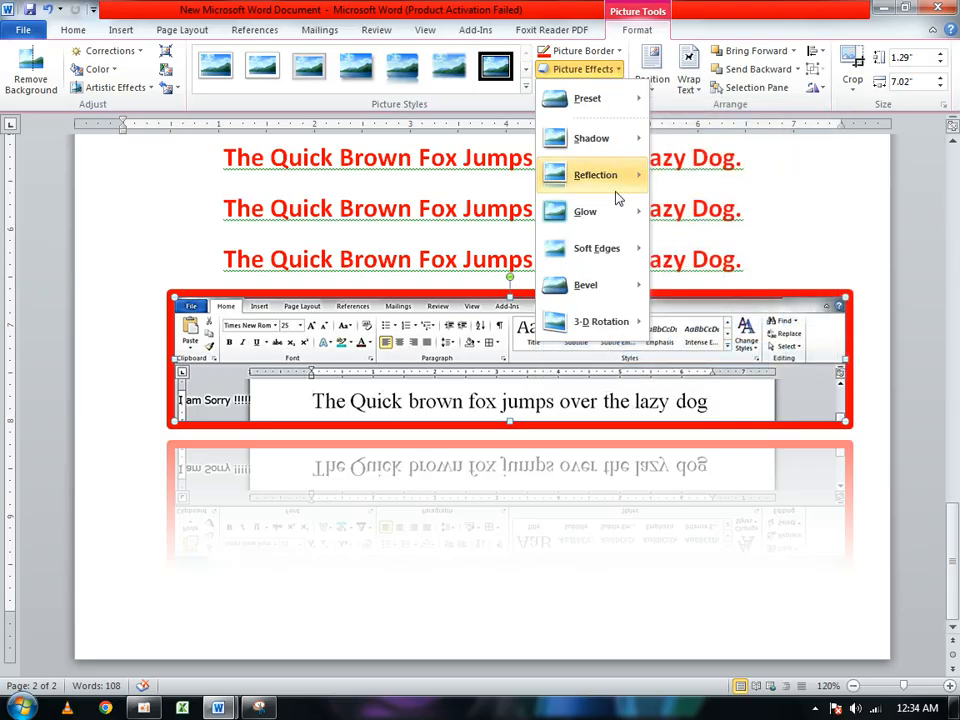
pyautogui.moveTo(628, 100)
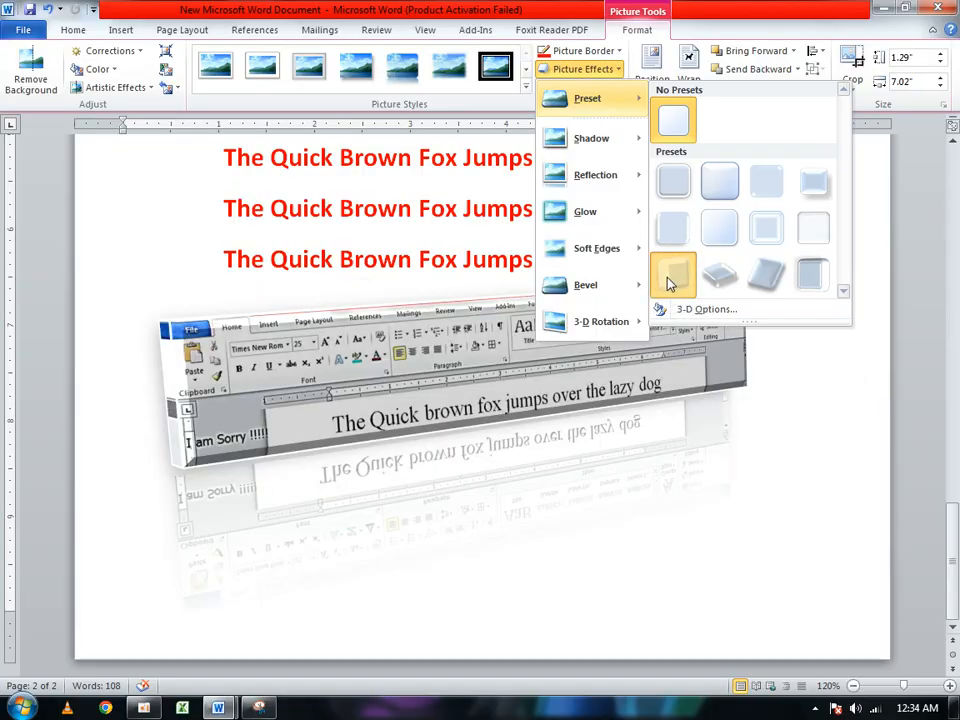
pyautogui.click(670, 285)
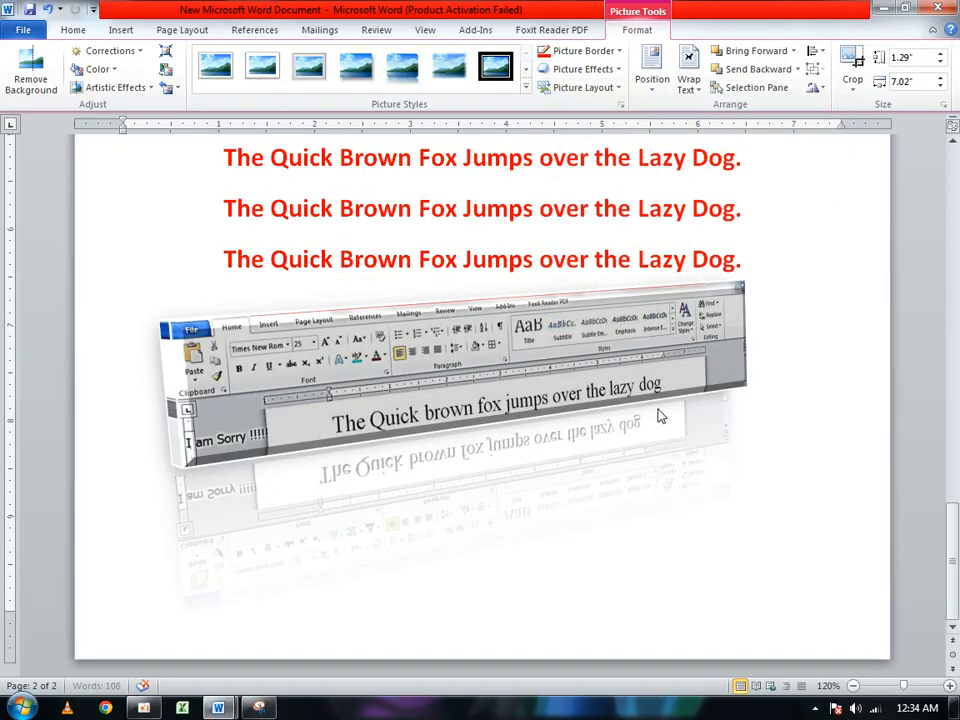
pyautogui.click(384, 496)
# Alternate between selecting the picture and the text to examine when the picture formatting tools are offered.
pyautogui.click(397, 222)
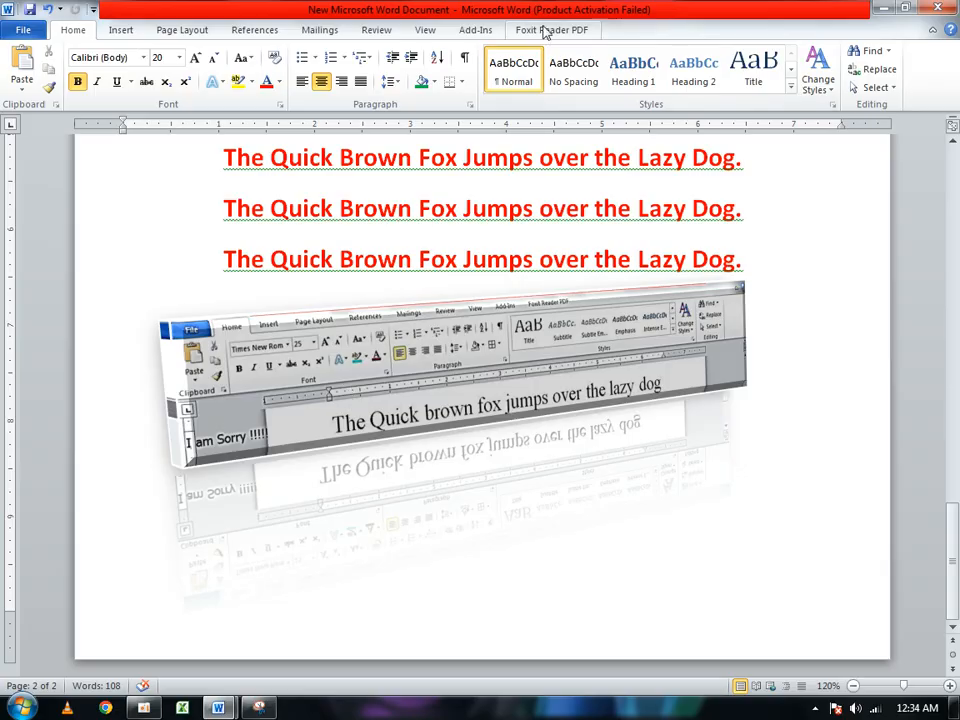
pyautogui.click(490, 350)
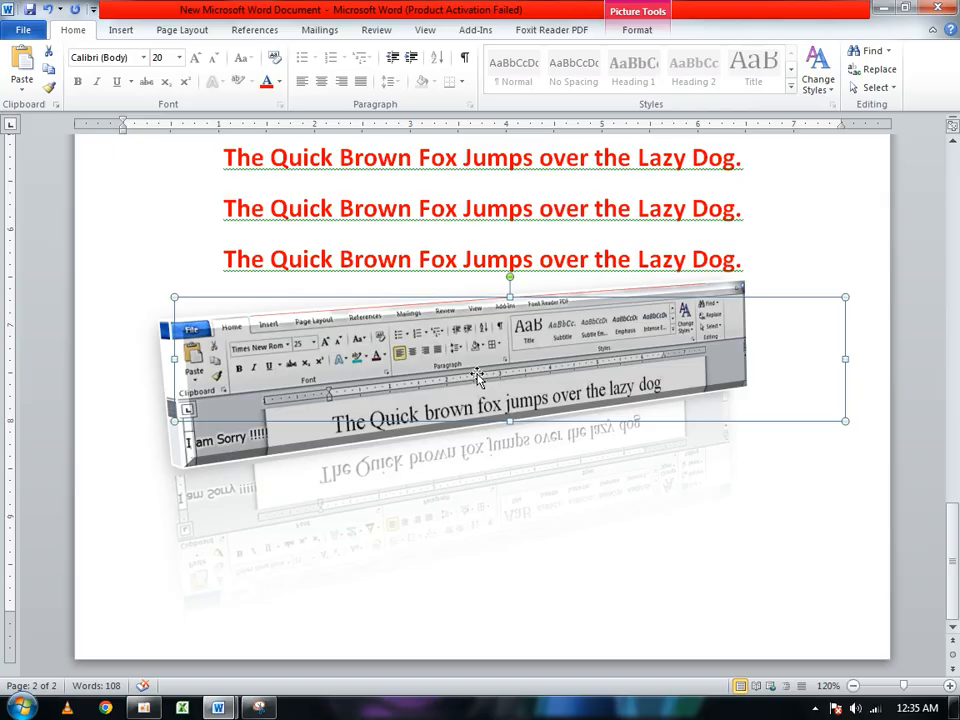
pyautogui.click(446, 208)
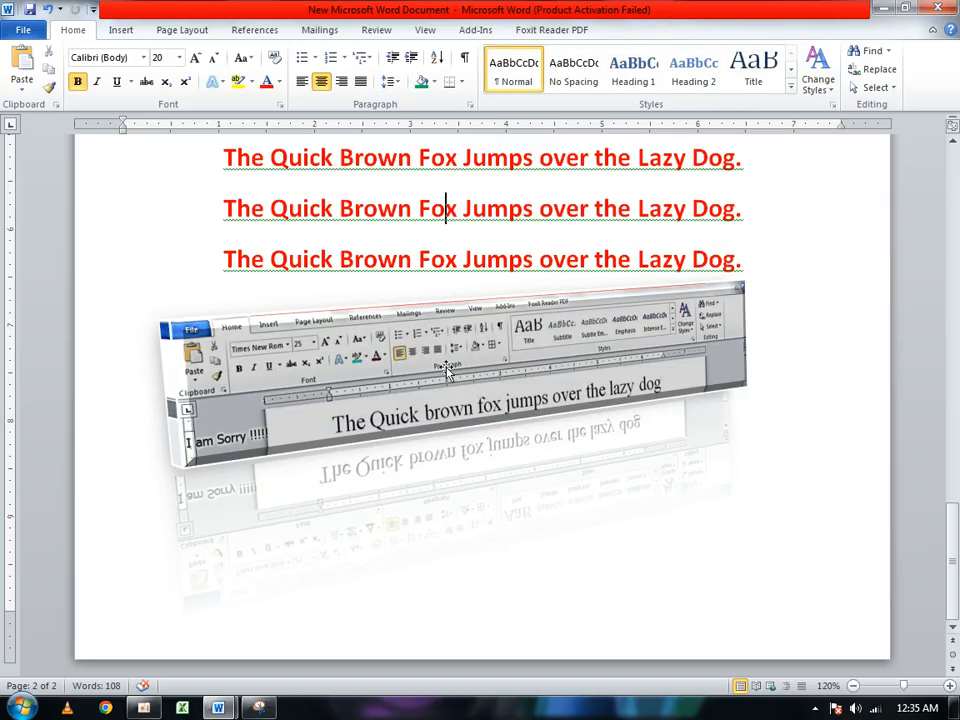
pyautogui.moveTo(438, 248); pyautogui.dragTo(345, 210)
pyautogui.click(400, 368)
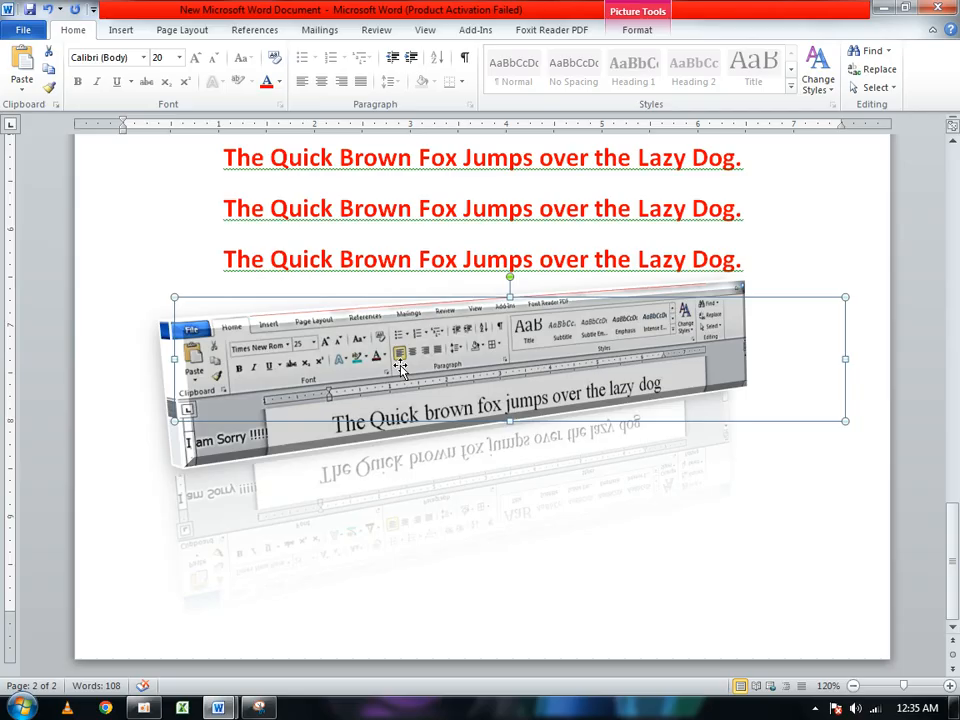
pyautogui.click(431, 208)
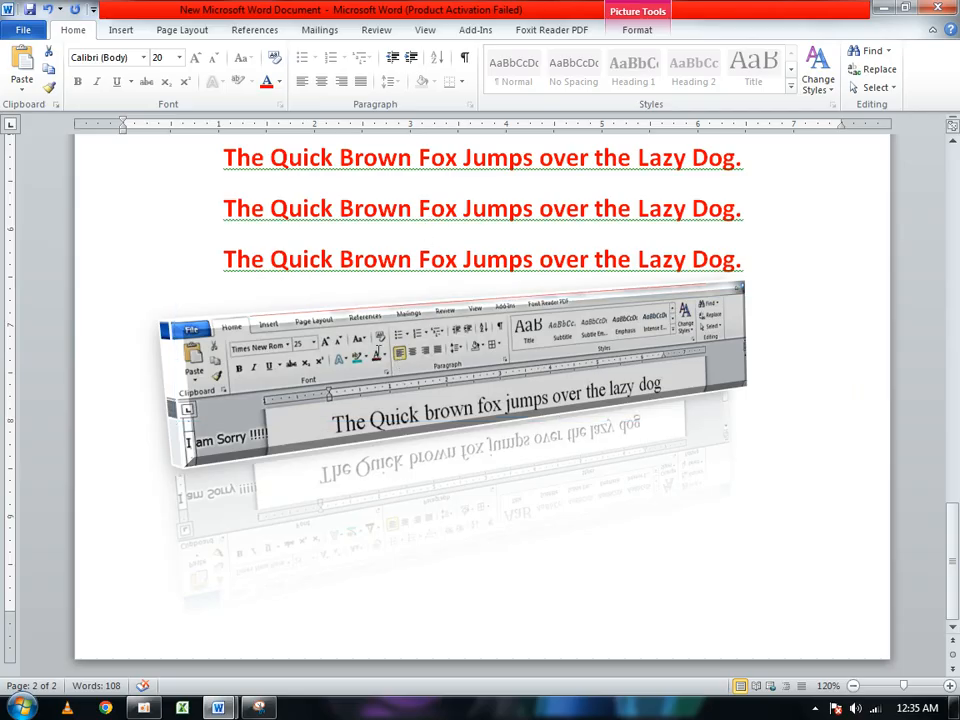
pyautogui.click(303, 366)
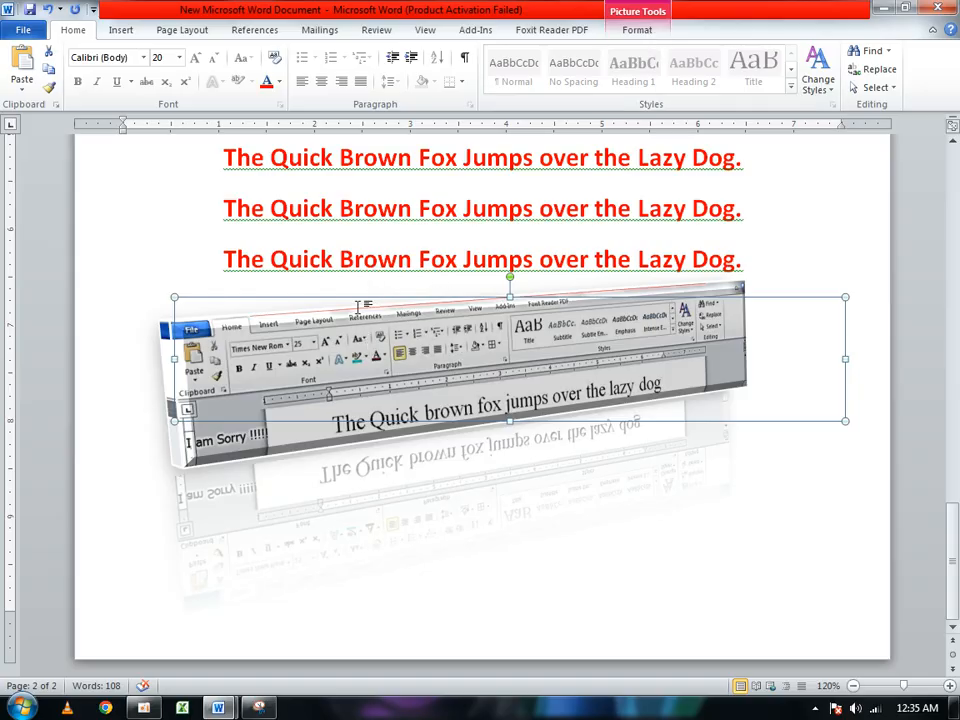
pyautogui.click(240, 258)
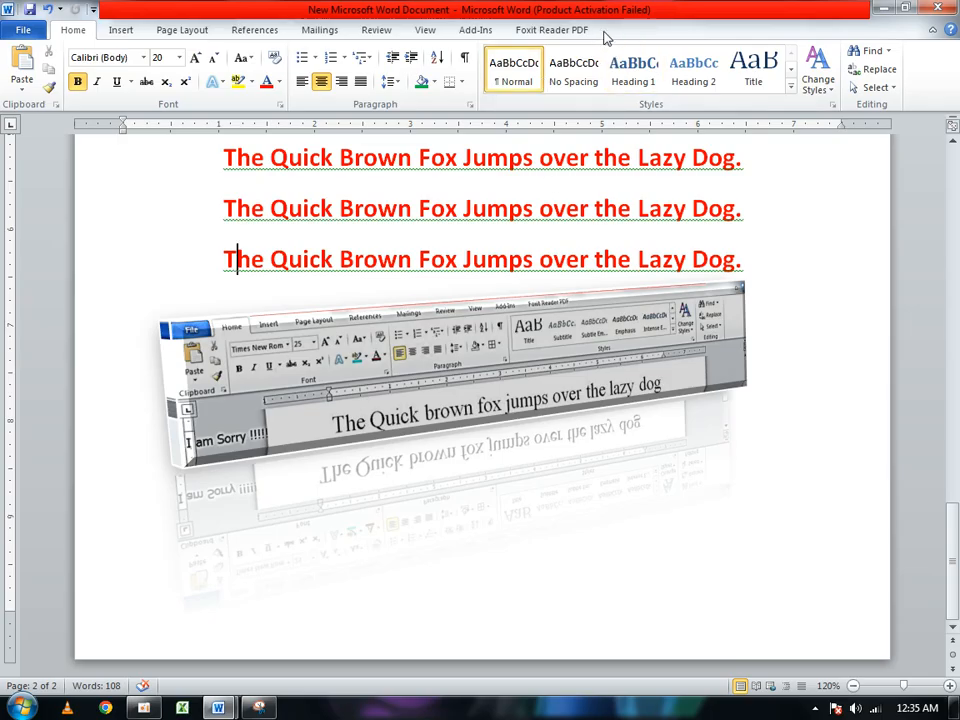
pyautogui.click(456, 350)
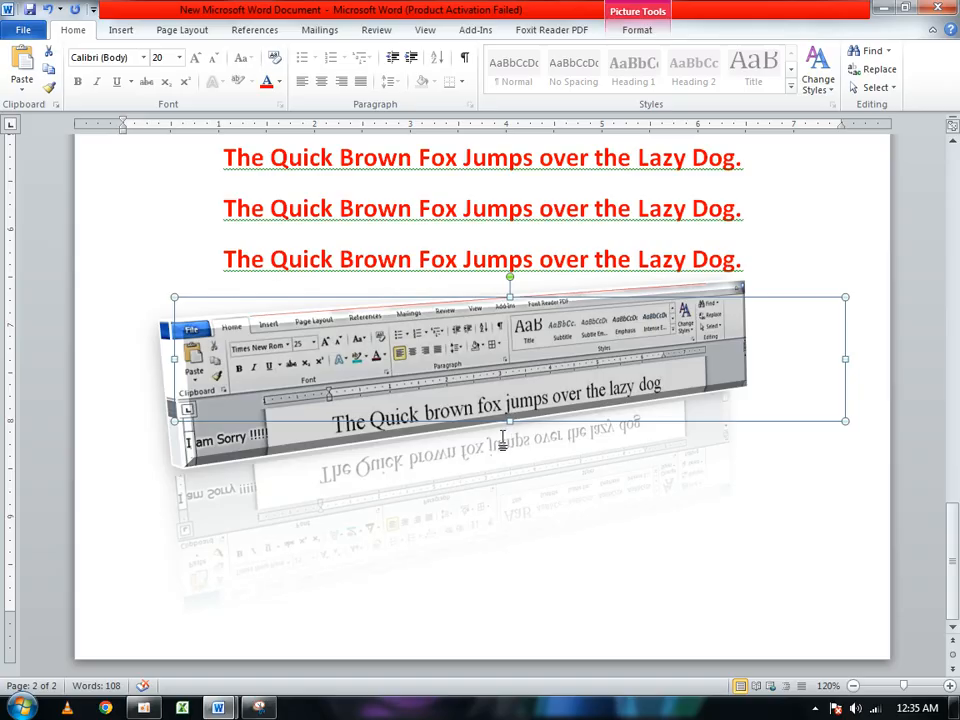
pyautogui.click(604, 208)
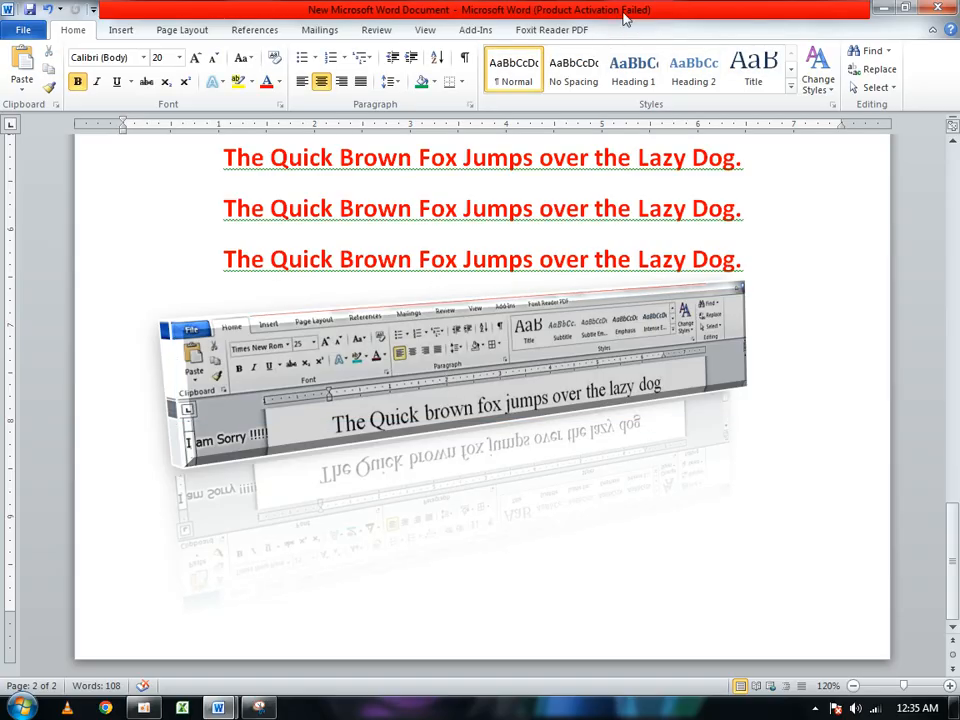
# Position the picture in the middle center of the page with text wrapping and check its placement across the pages.
pyautogui.click(487, 345)
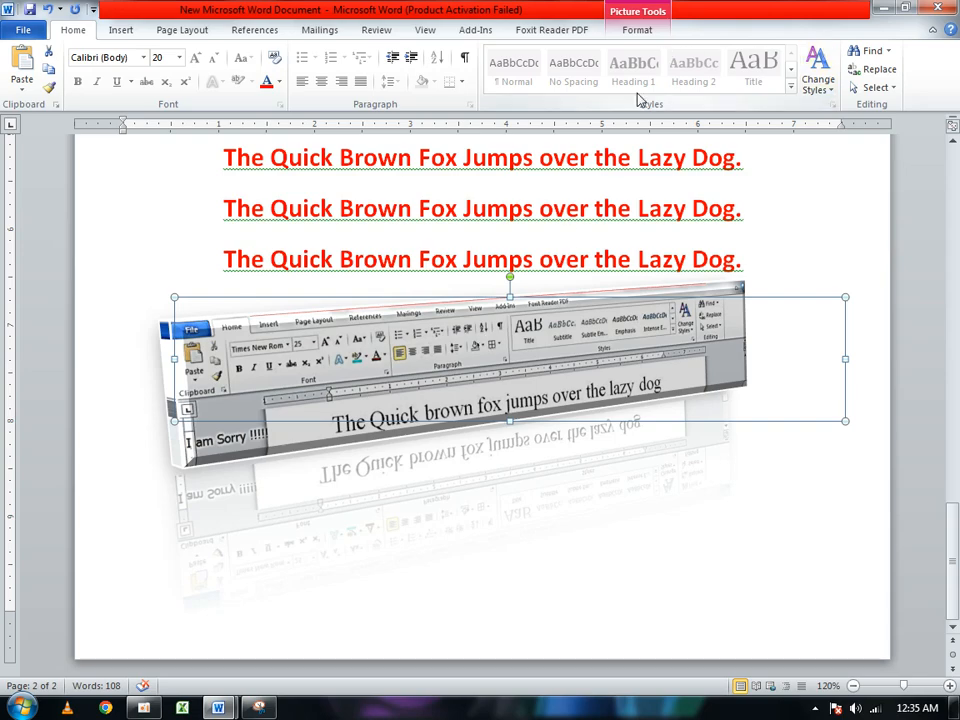
pyautogui.click(645, 32)
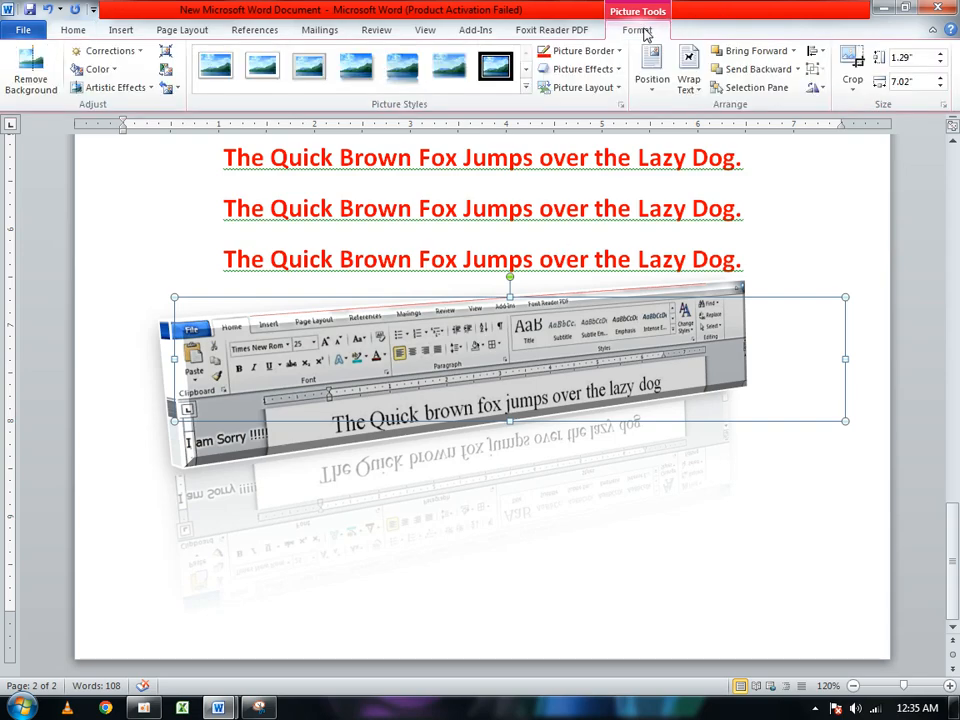
pyautogui.click(652, 80)
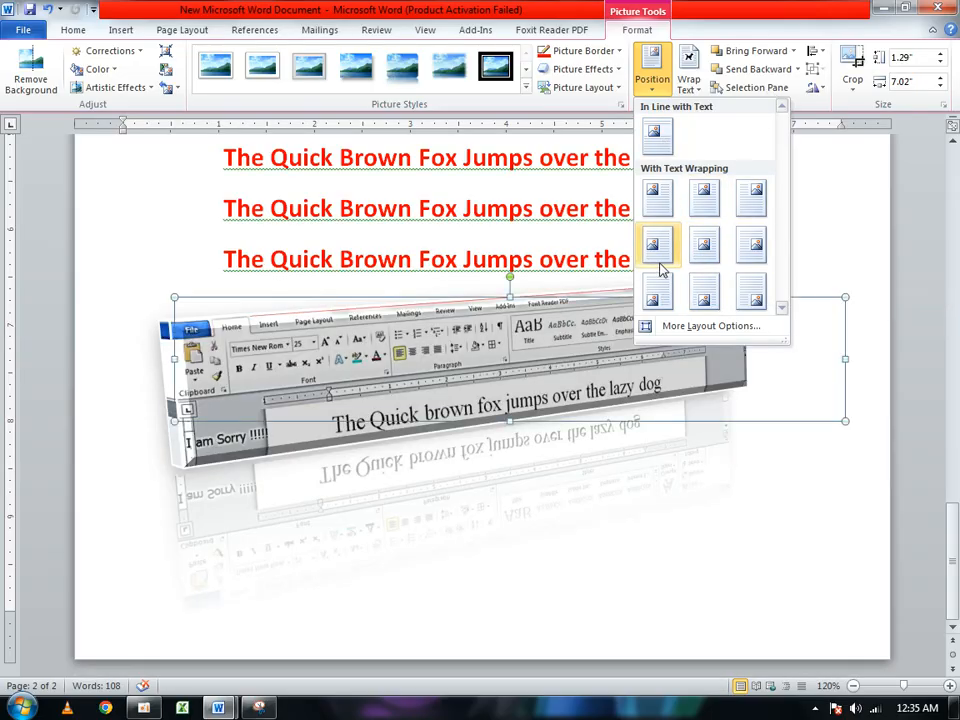
pyautogui.click(707, 259)
pyautogui.scroll(15, 656, 296)
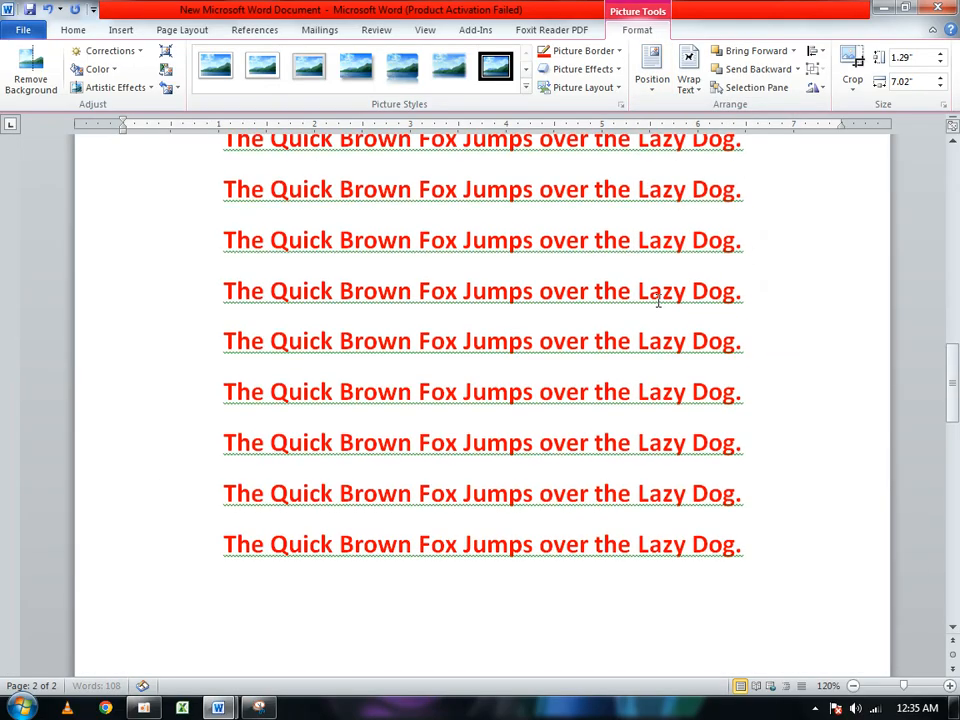
pyautogui.scroll(-5, 656, 294)
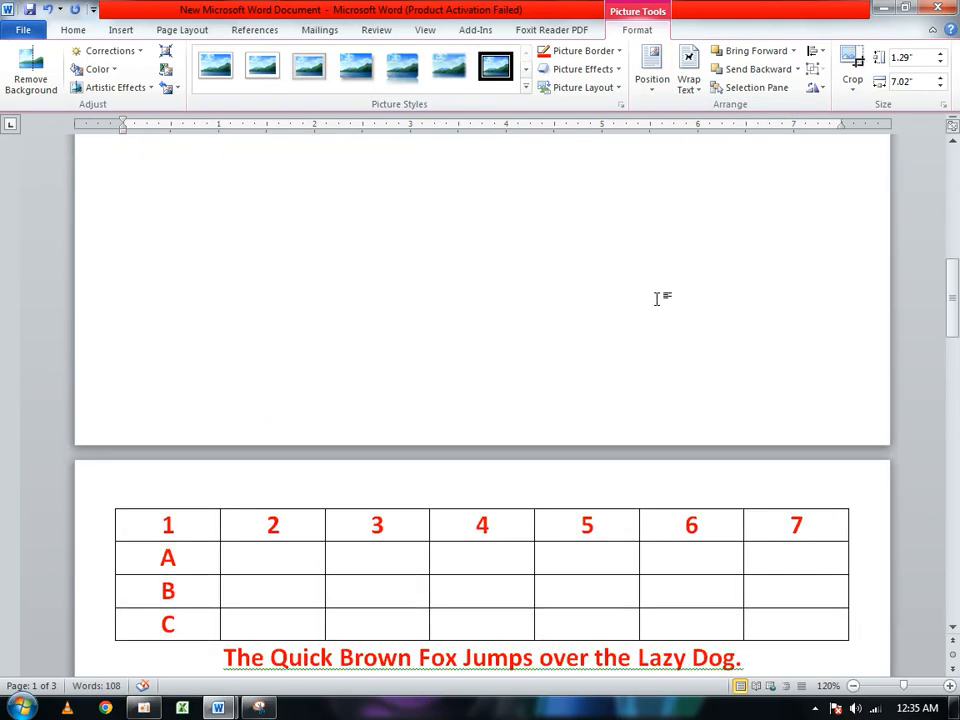
pyautogui.keyDown('ctrl'); pyautogui.scroll(-11, 658, 304); pyautogui.keyUp('ctrl')
pyautogui.keyDown('ctrl'); pyautogui.scroll(2, 660, 318); pyautogui.keyUp('ctrl')
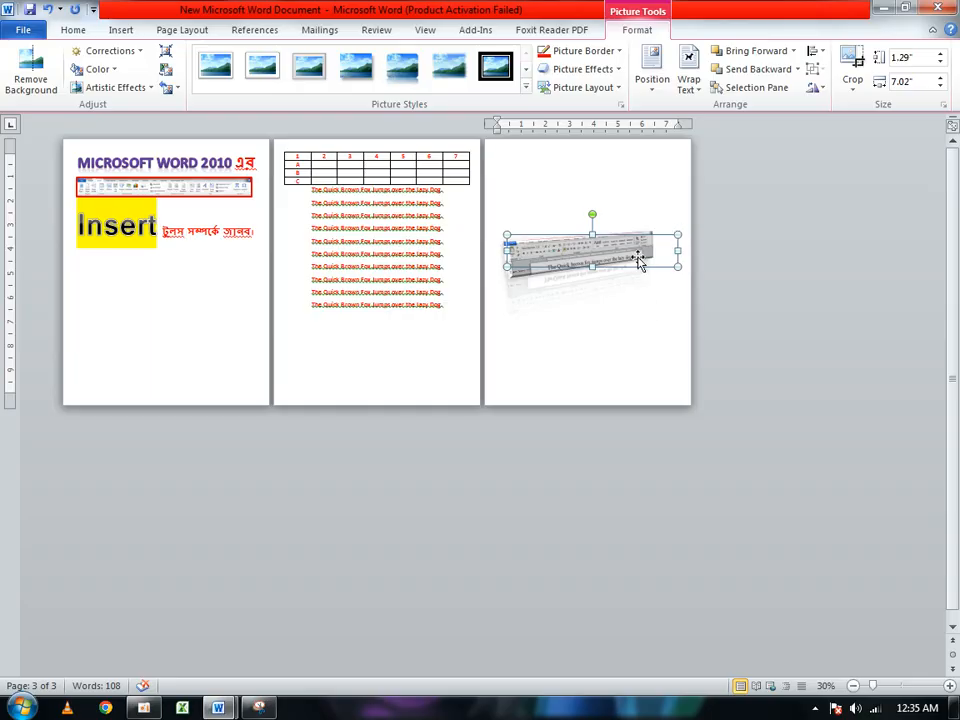
pyautogui.click(652, 72)
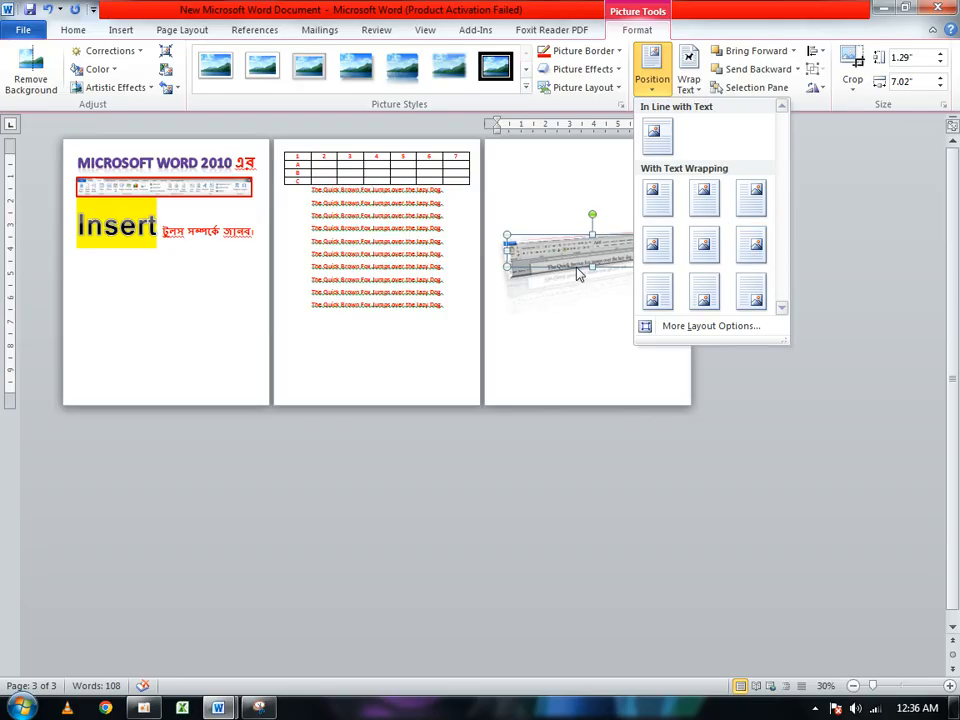
pyautogui.click(704, 243)
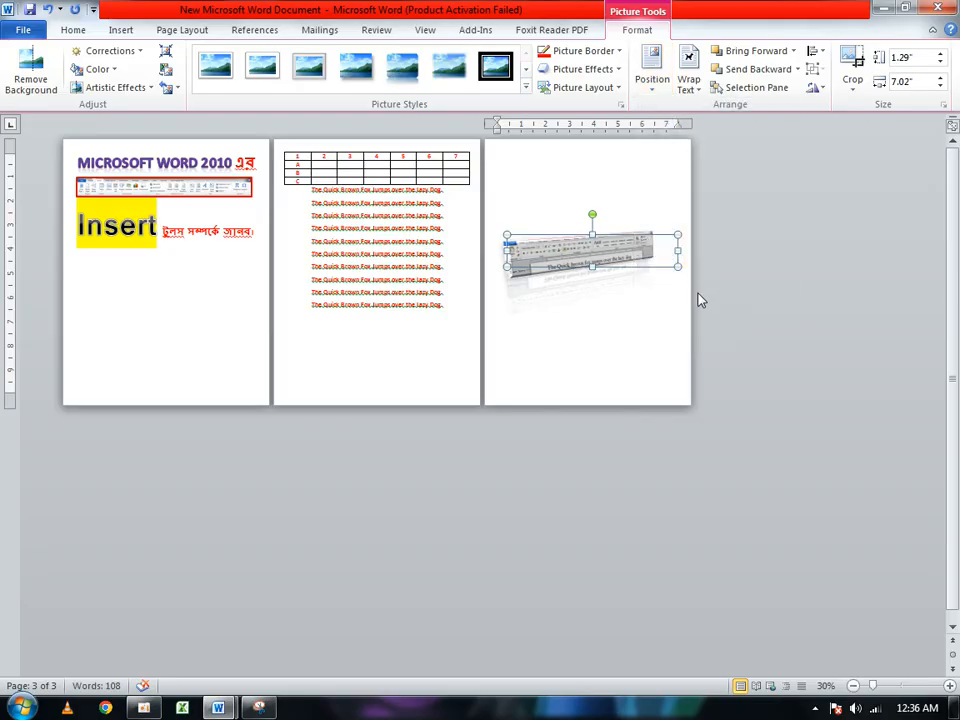
pyautogui.scroll(7, 643, 335)
pyautogui.scroll(-3, 672, 448)
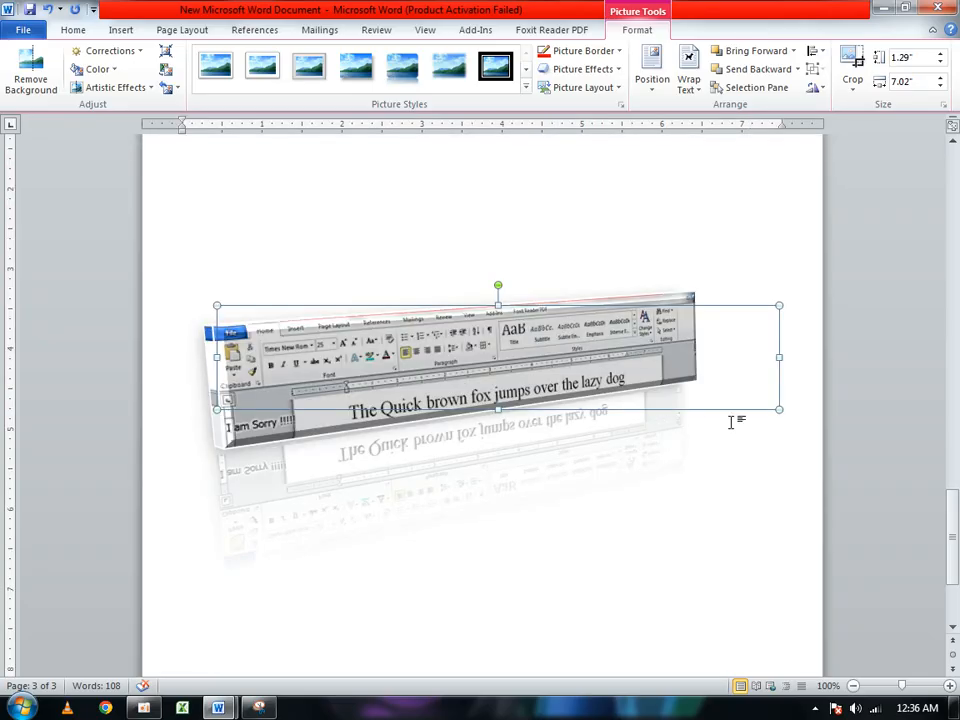
# Shrink the picture to about 2.44 inches wide and position it in the middle left of the page with text wrapping.
pyautogui.moveTo(771, 406); pyautogui.dragTo(420, 343)
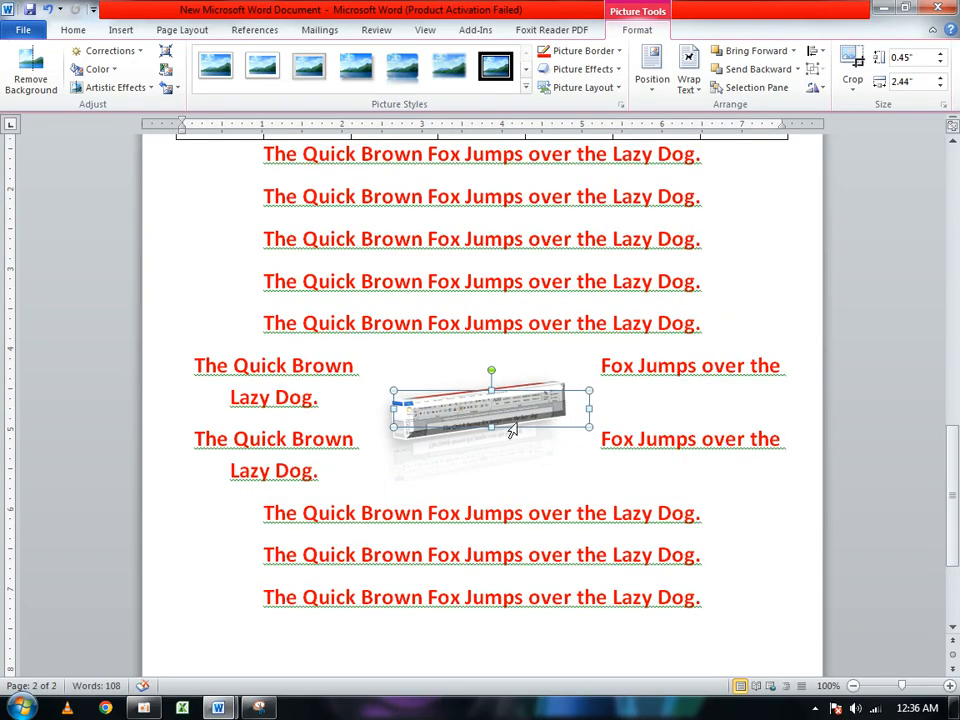
pyautogui.click(652, 75)
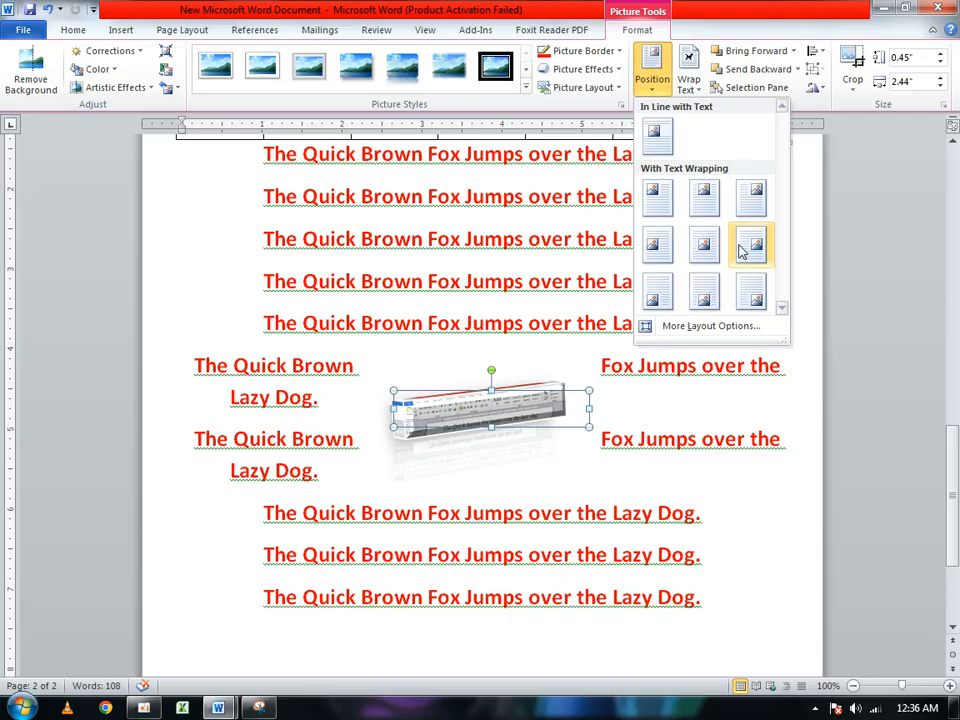
pyautogui.click(648, 250)
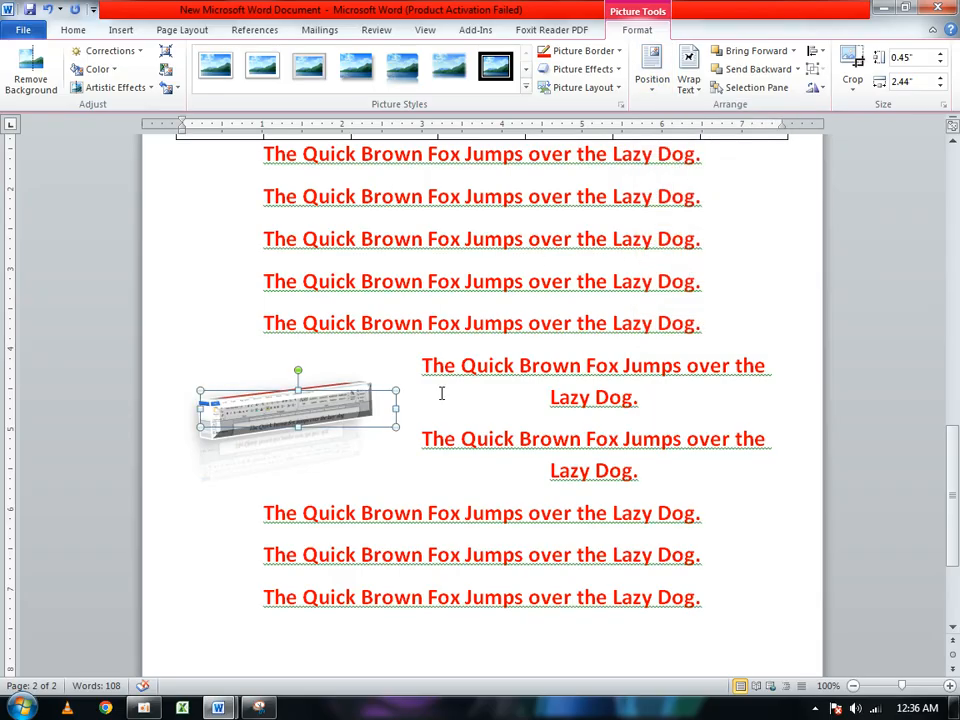
# Set the picture's width to 5 inches and flip it horizontally.
pyautogui.click(914, 84)
pyautogui.write('5')
pyautogui.press('Return')
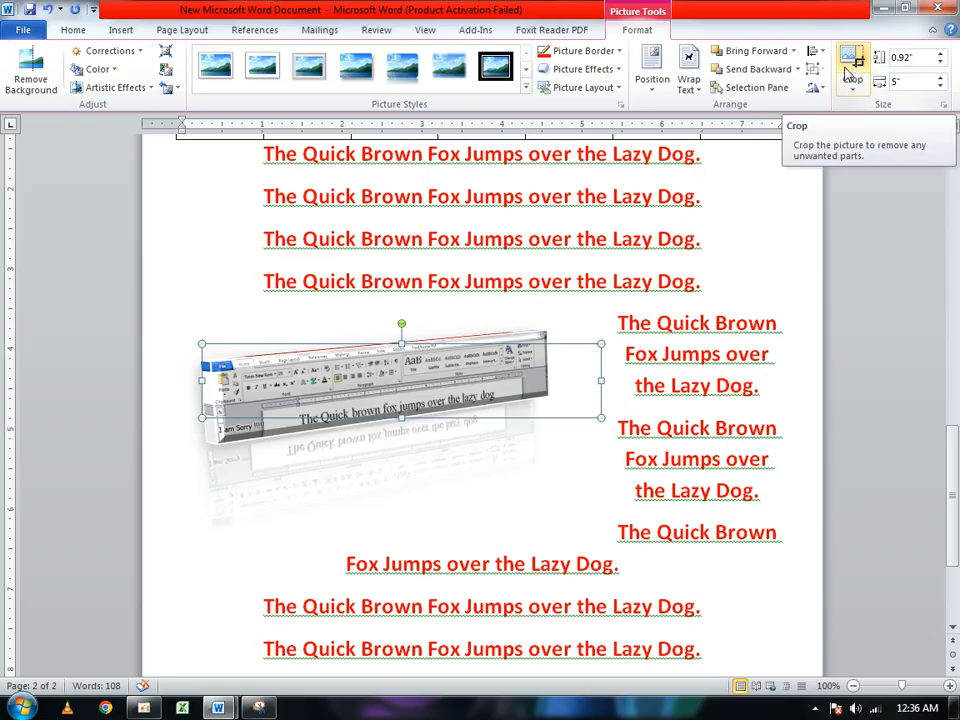
pyautogui.click(826, 93)
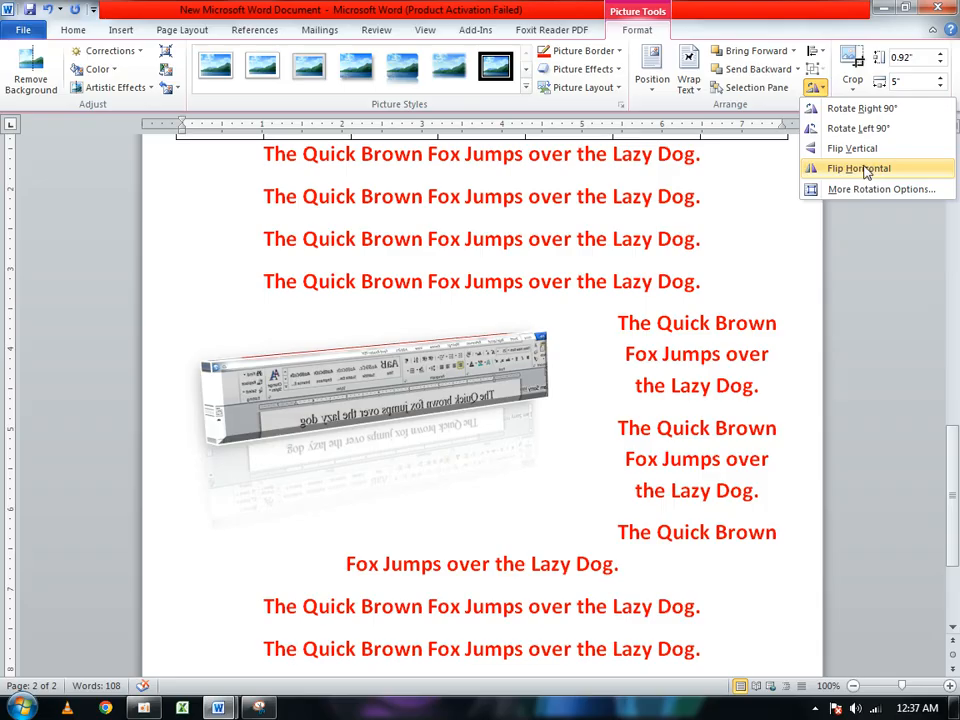
pyautogui.click(866, 170)
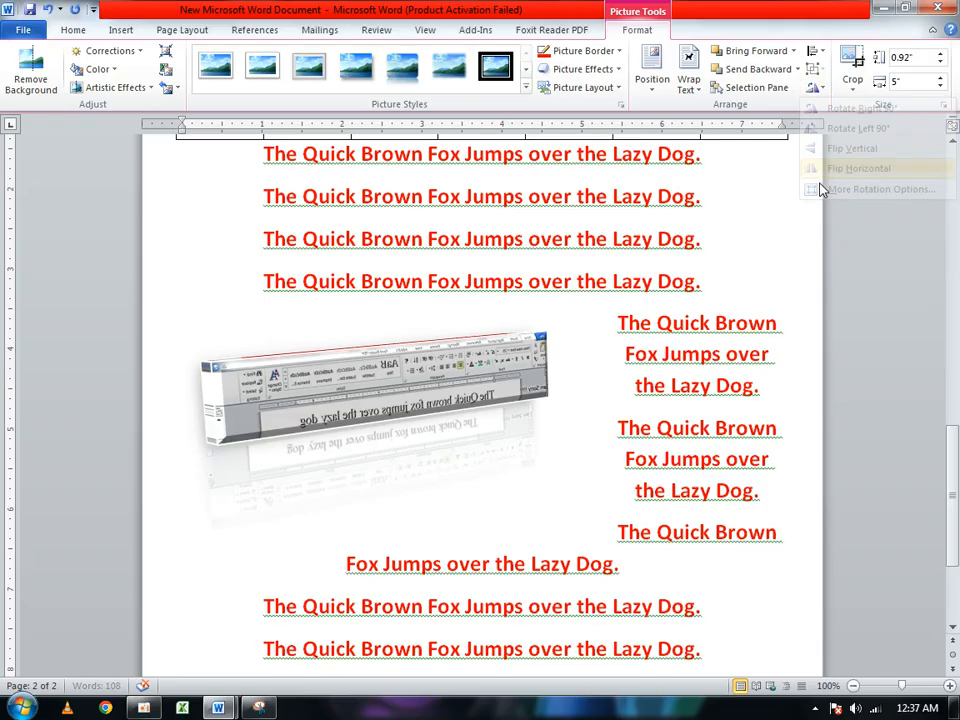
# Place the cursor in the text and run a clip art search without a keyword across all media file types.
pyautogui.click(619, 197)
pyautogui.click(121, 30)
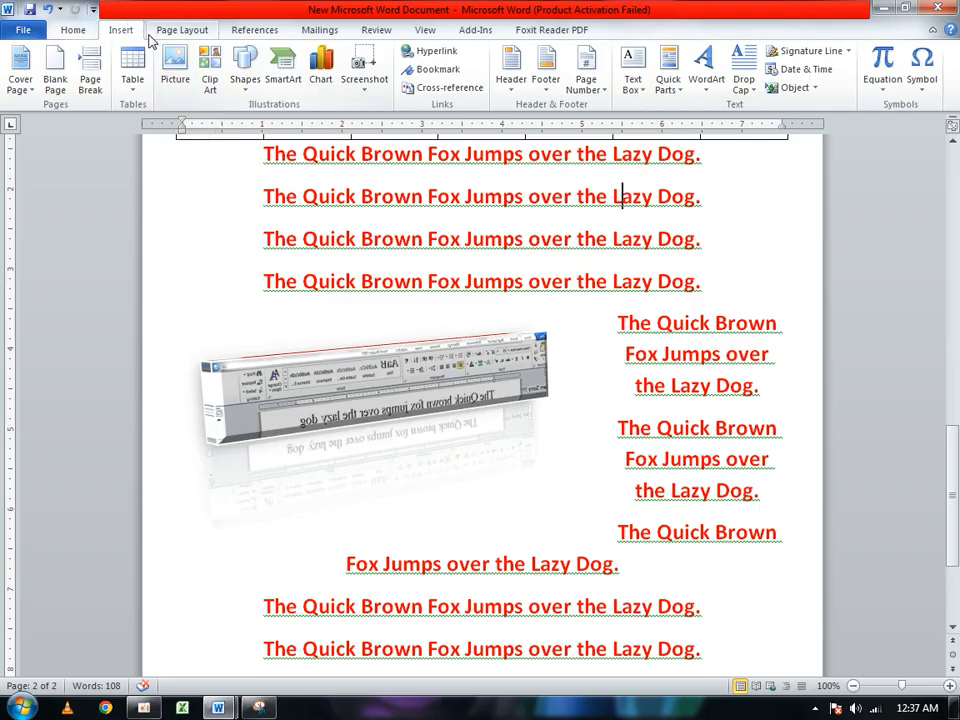
pyautogui.click(216, 90)
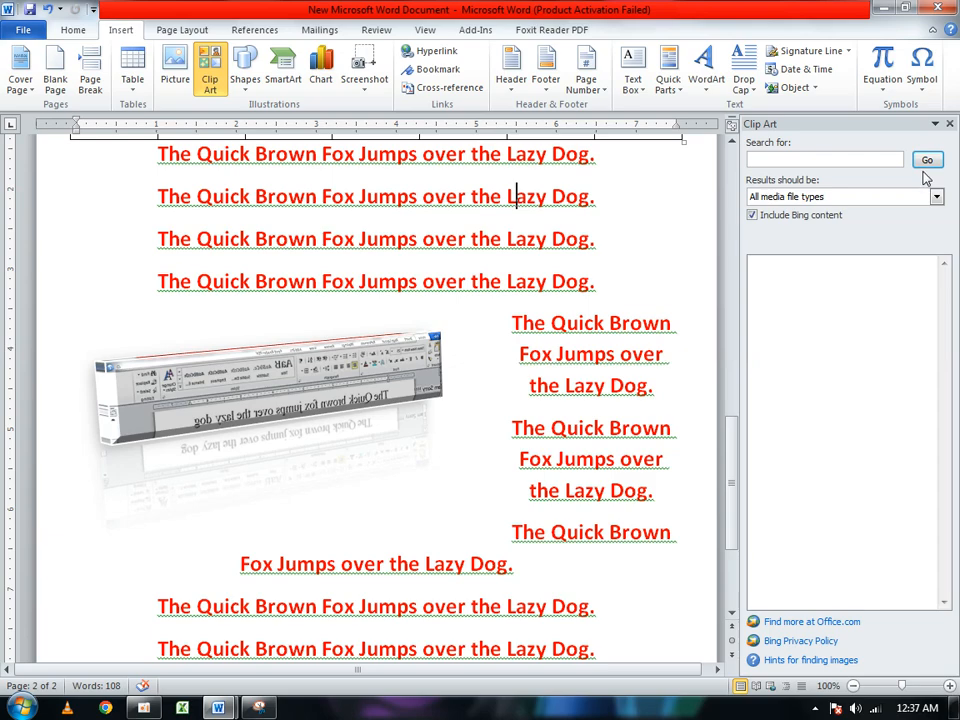
pyautogui.click(866, 160)
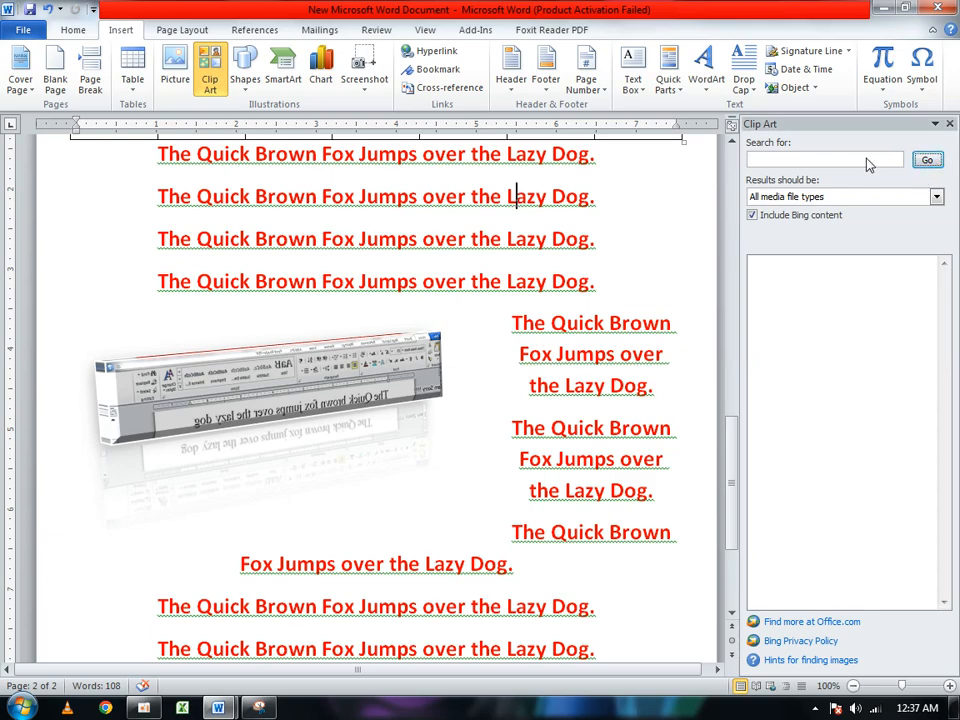
pyautogui.press('Return')
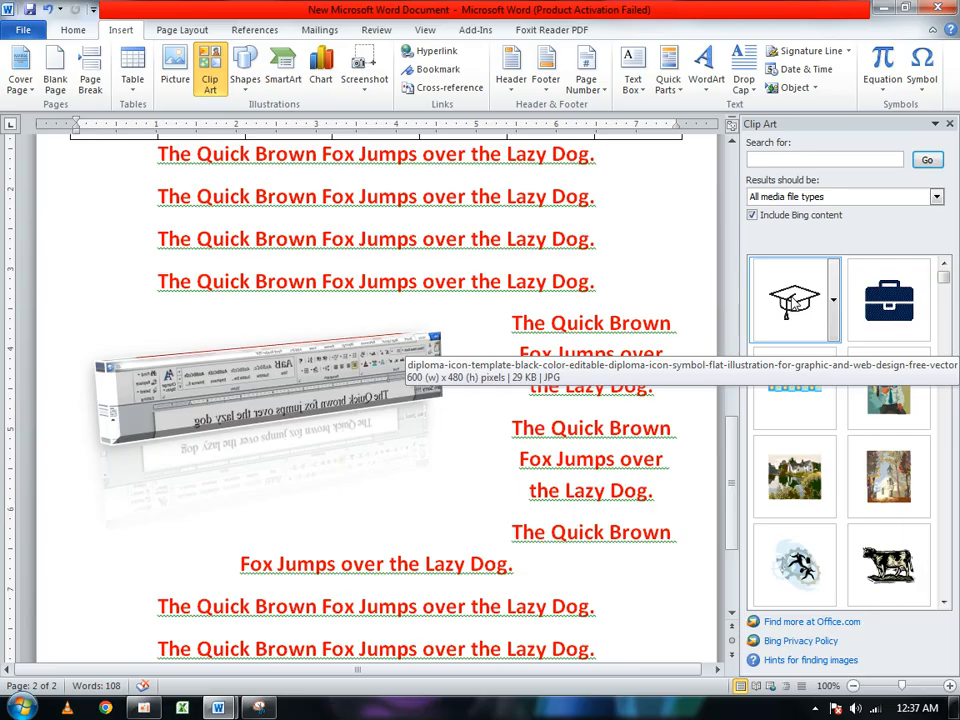
# Try to insert the graduation cap and briefcase clips, removing each one's thumbnail from the Clip Organizer.
pyautogui.moveTo(794, 300); pyautogui.dragTo(596, 354)
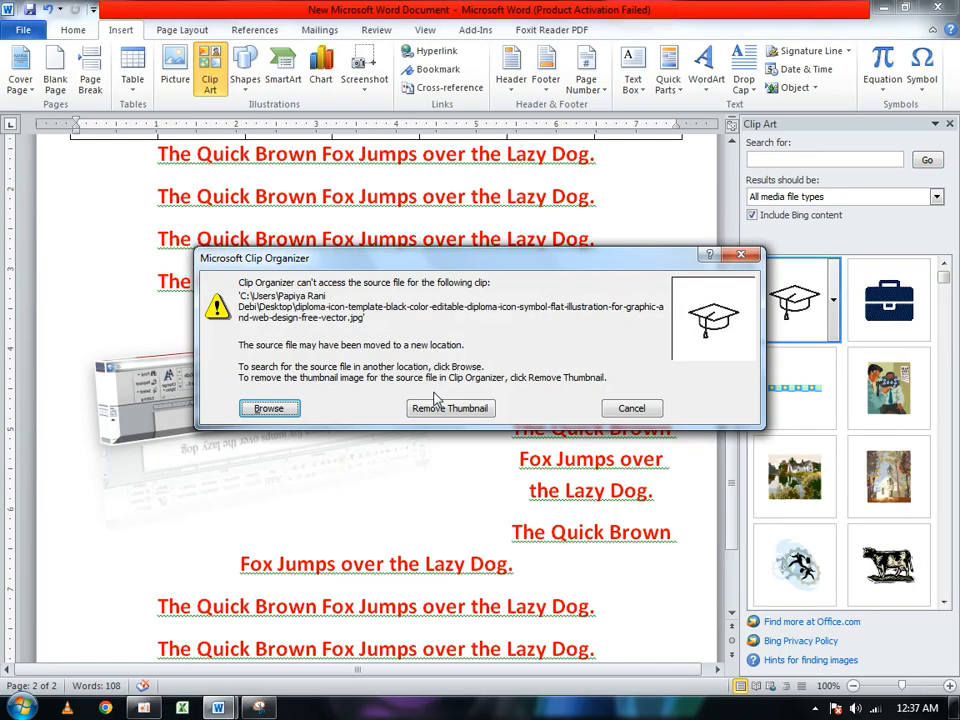
pyautogui.click(452, 408)
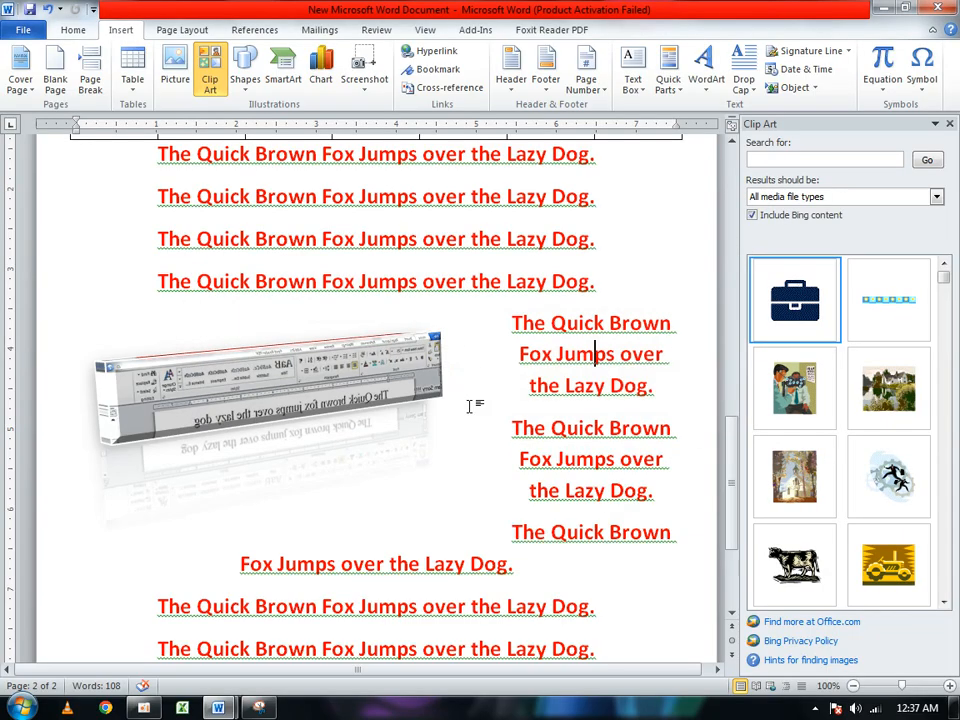
pyautogui.click(794, 305)
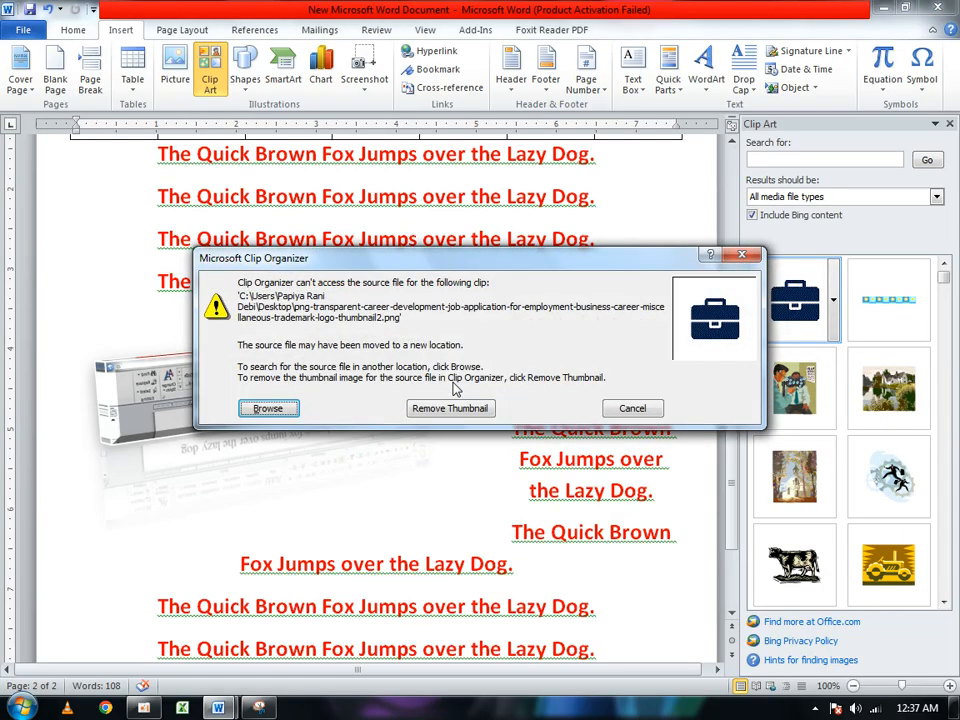
pyautogui.click(452, 408)
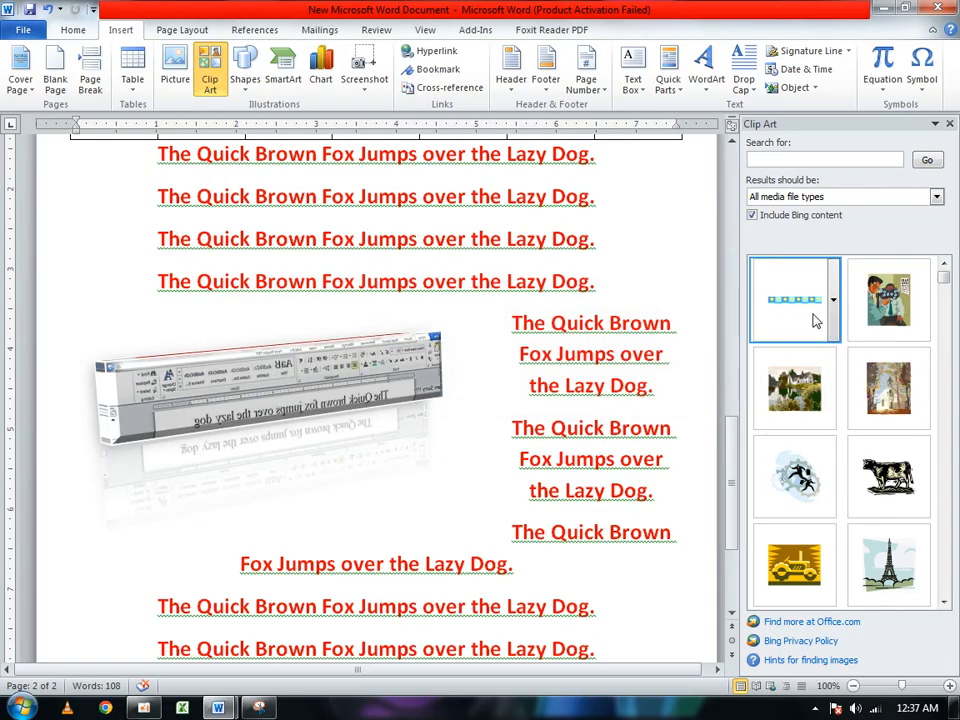
# Insert the sun-patterned border clip and the photo of hands holding daffodils into the text.
pyautogui.click(814, 318)
pyautogui.moveTo(600, 396); pyautogui.dragTo(395, 224)
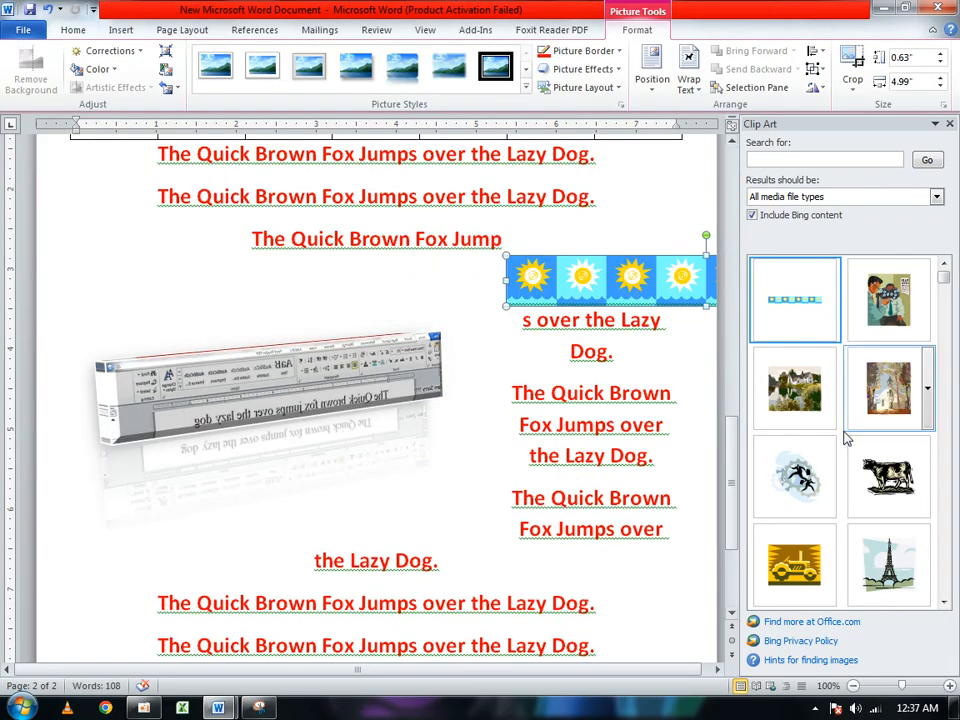
pyautogui.scroll(-5, 804, 482)
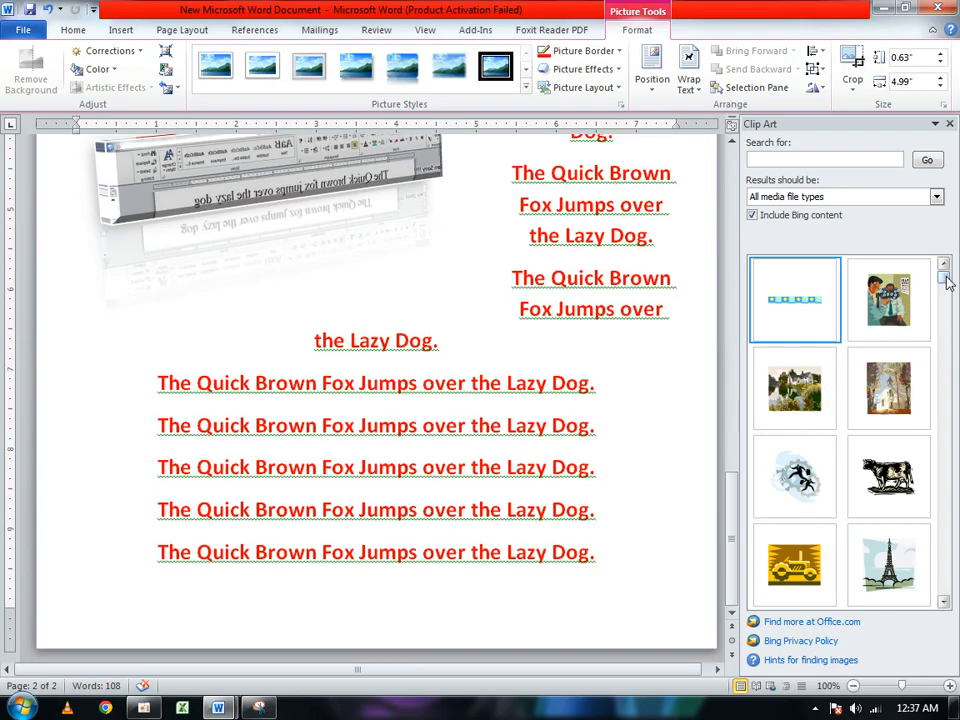
pyautogui.moveTo(944, 280); pyautogui.dragTo(955, 327)
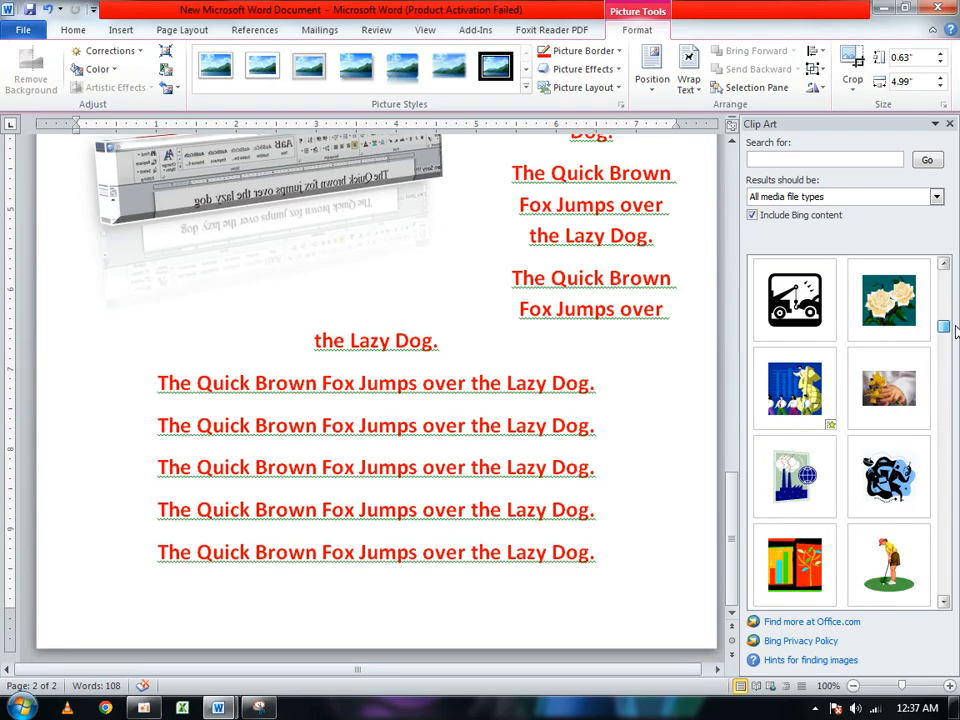
pyautogui.click(888, 392)
pyautogui.scroll(3, 400, 395)
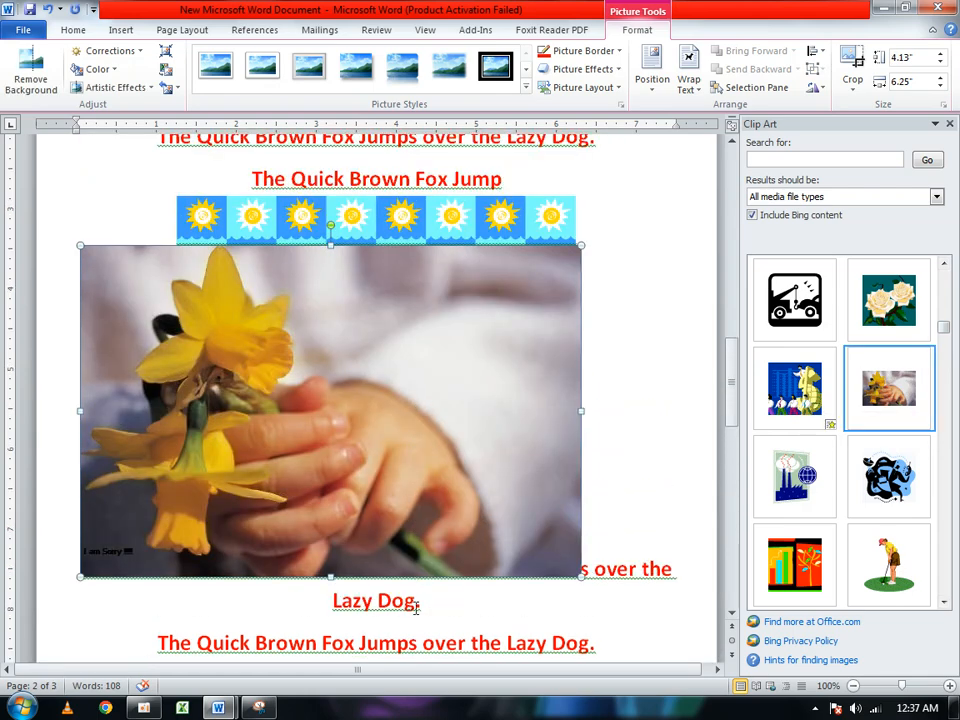
pyautogui.click(415, 605)
pyautogui.click(428, 472)
pyautogui.click(138, 31)
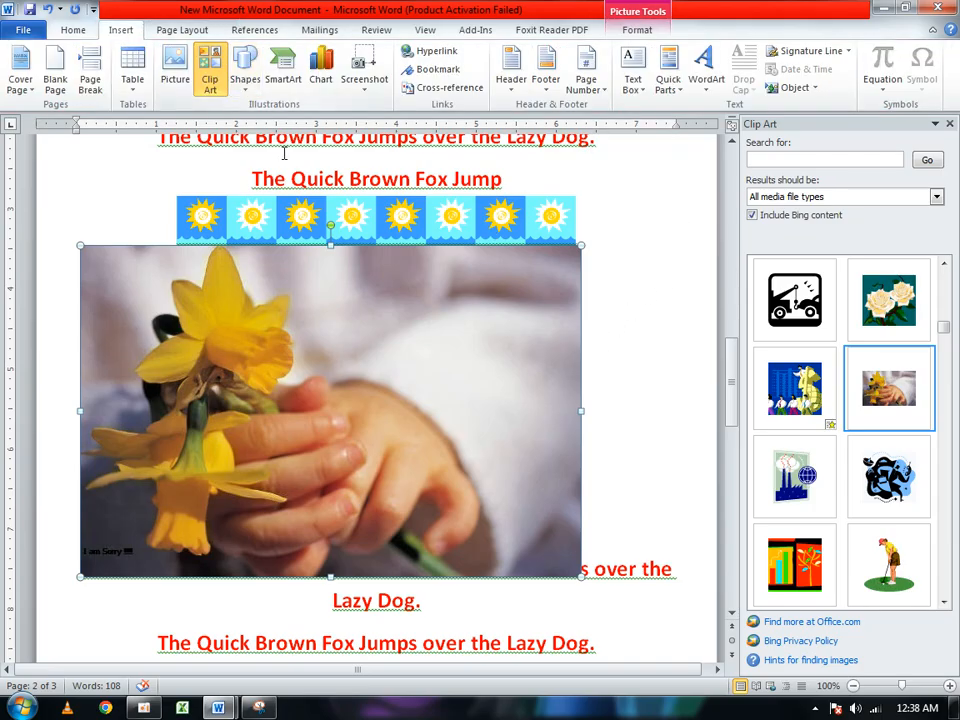
pyautogui.click(245, 80)
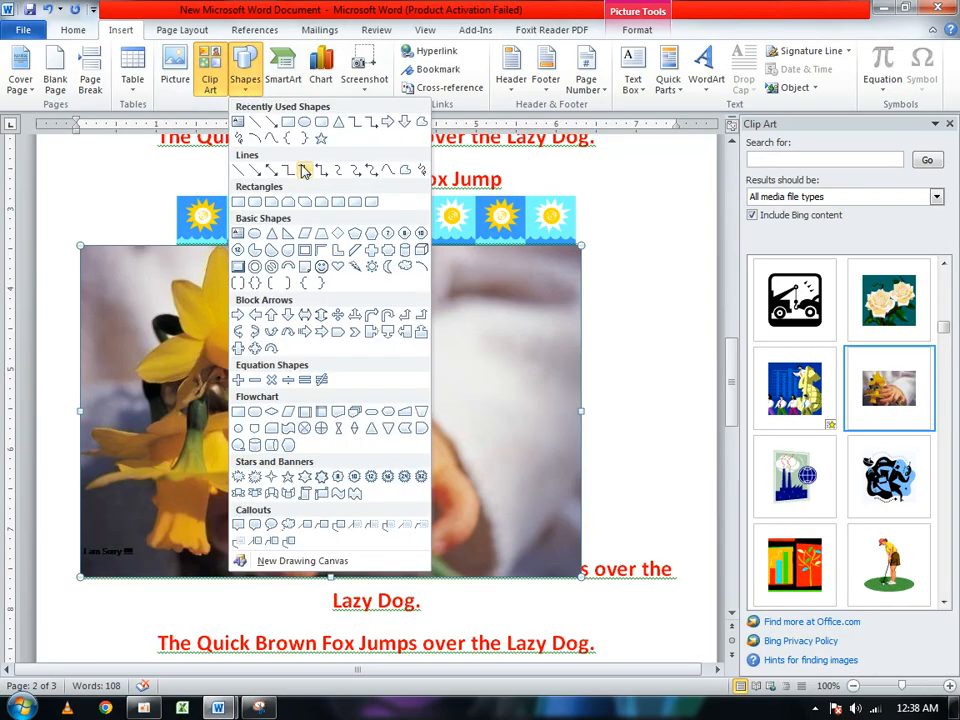
# Add a page break after the last line of text to start a blank page, and close the clip art search.
pyautogui.scroll(-5, 467, 341)
pyautogui.scroll(-9, 467, 341)
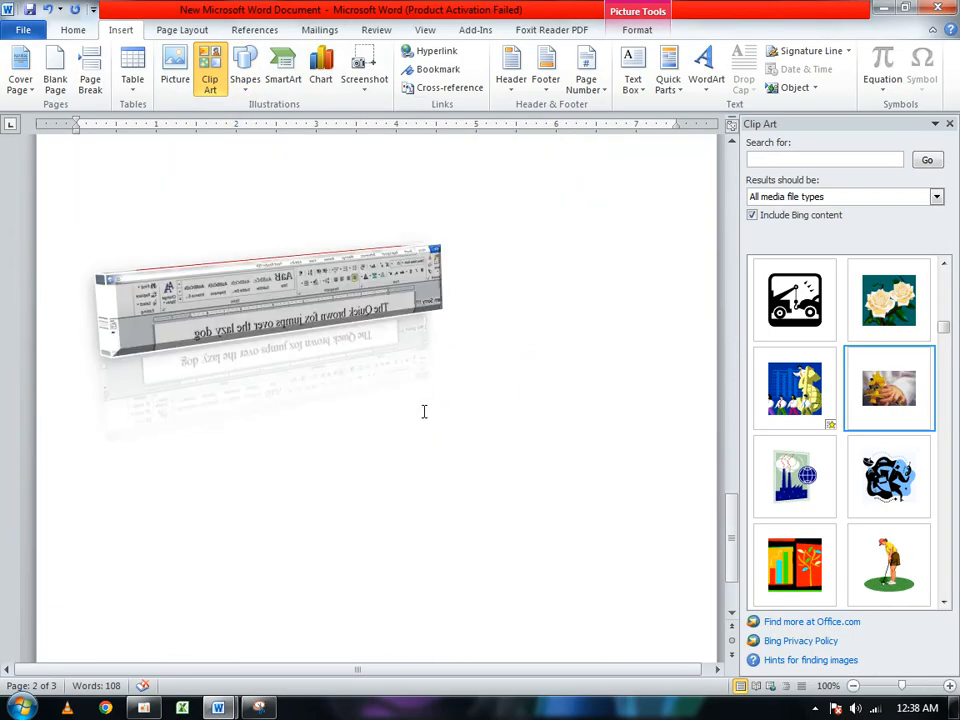
pyautogui.click(495, 442)
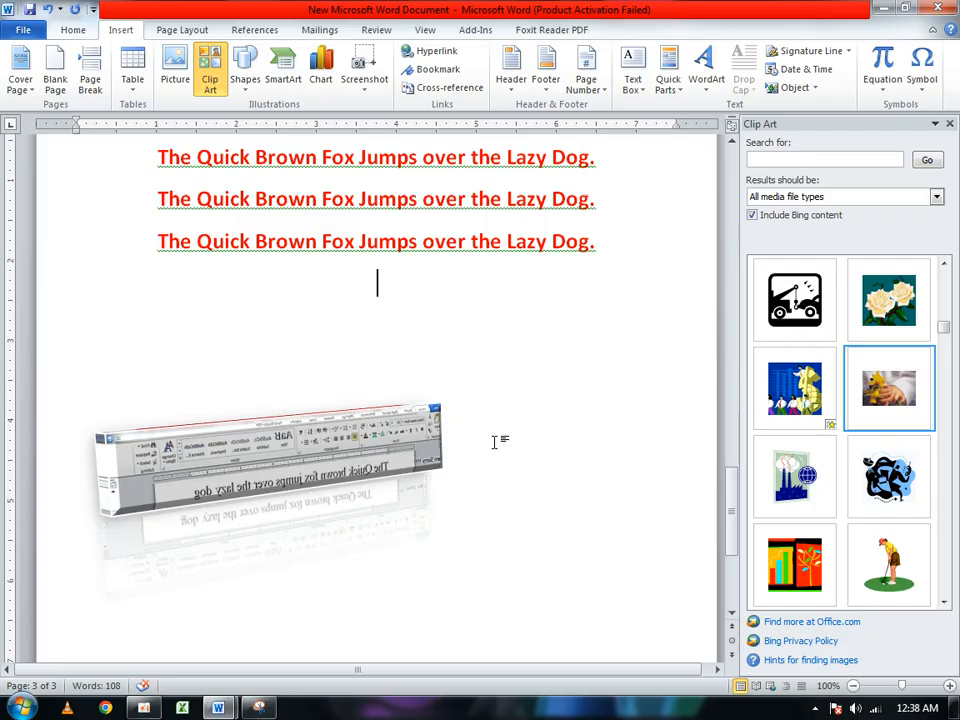
pyautogui.hotkey('ctrl', 'Return')
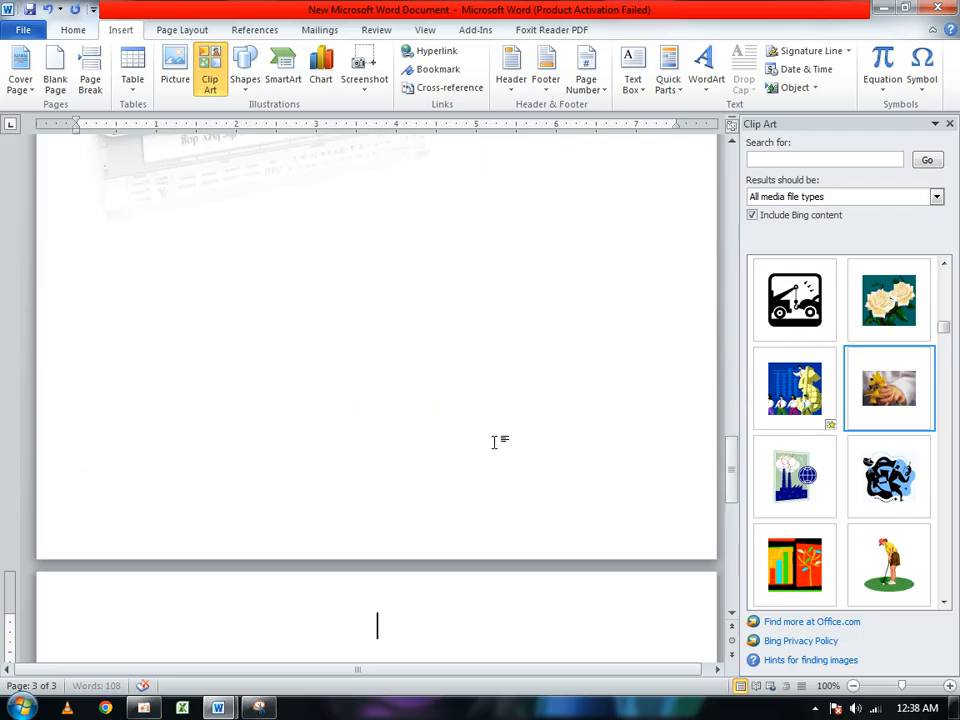
pyautogui.scroll(-8, 490, 420)
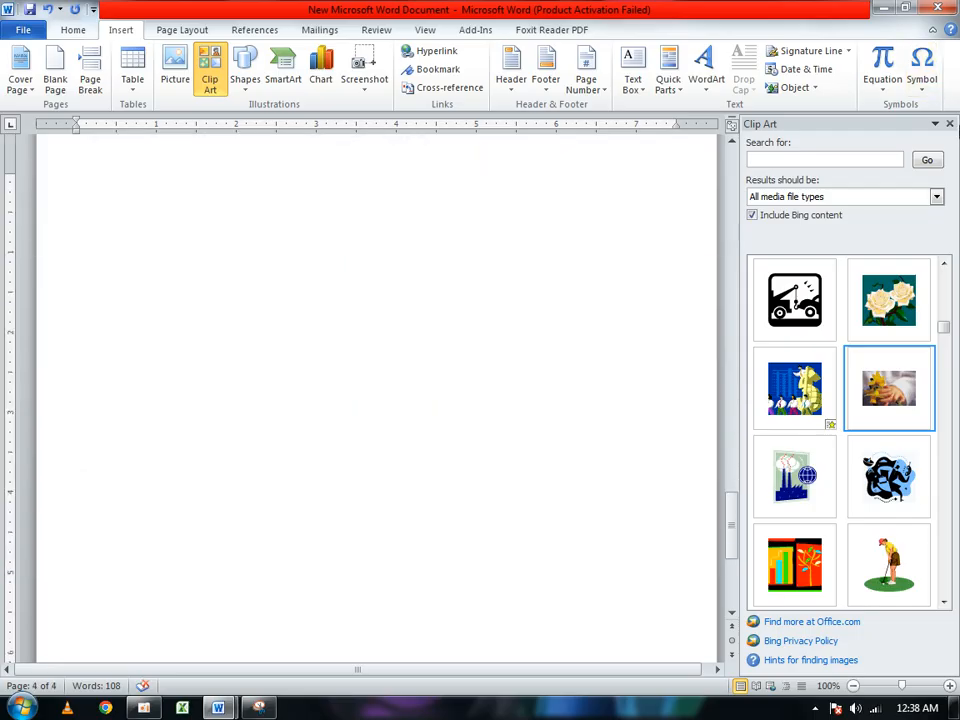
pyautogui.click(949, 124)
pyautogui.scroll(2, 240, 313)
pyautogui.scroll(-2, 240, 313)
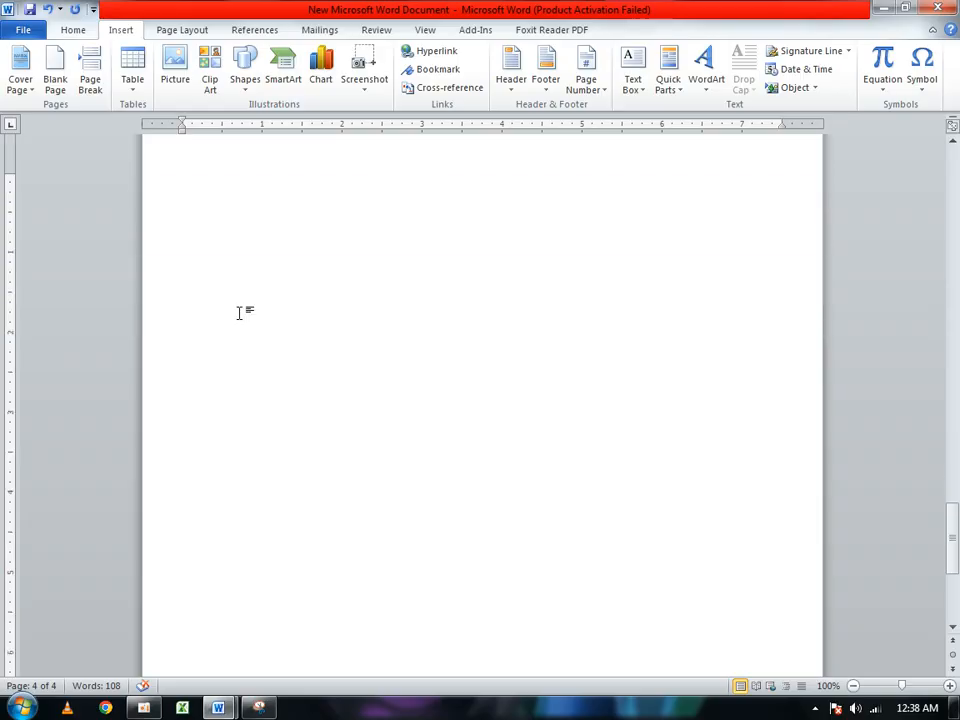
# Draw a rounded rectangle about 3.17 inches high and 5.71 inches wide on the blank page.
pyautogui.click(258, 96)
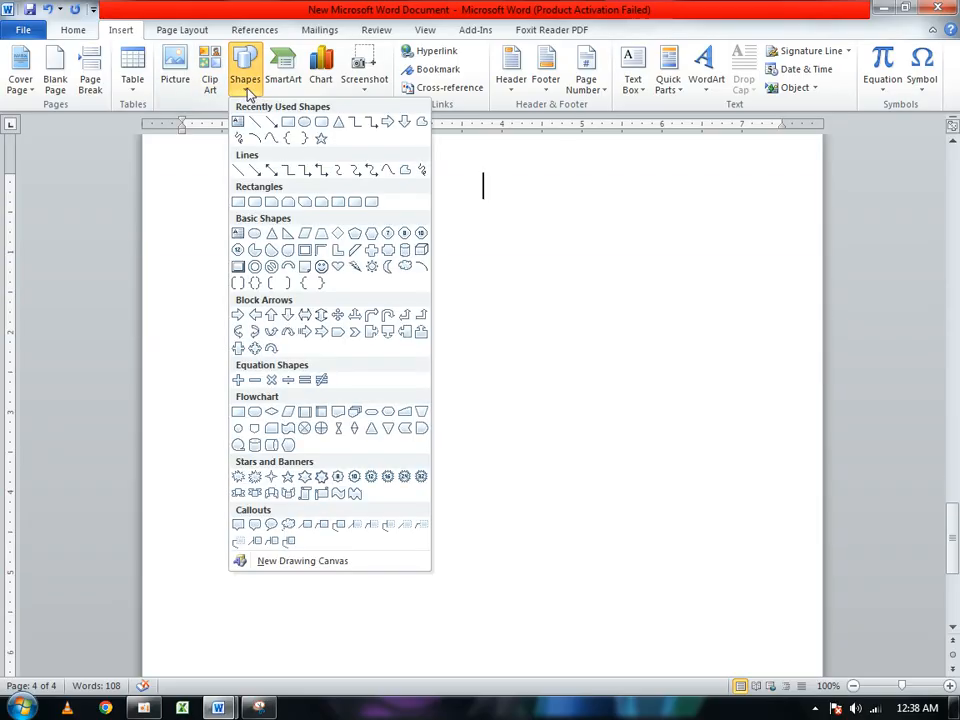
pyautogui.click(319, 122)
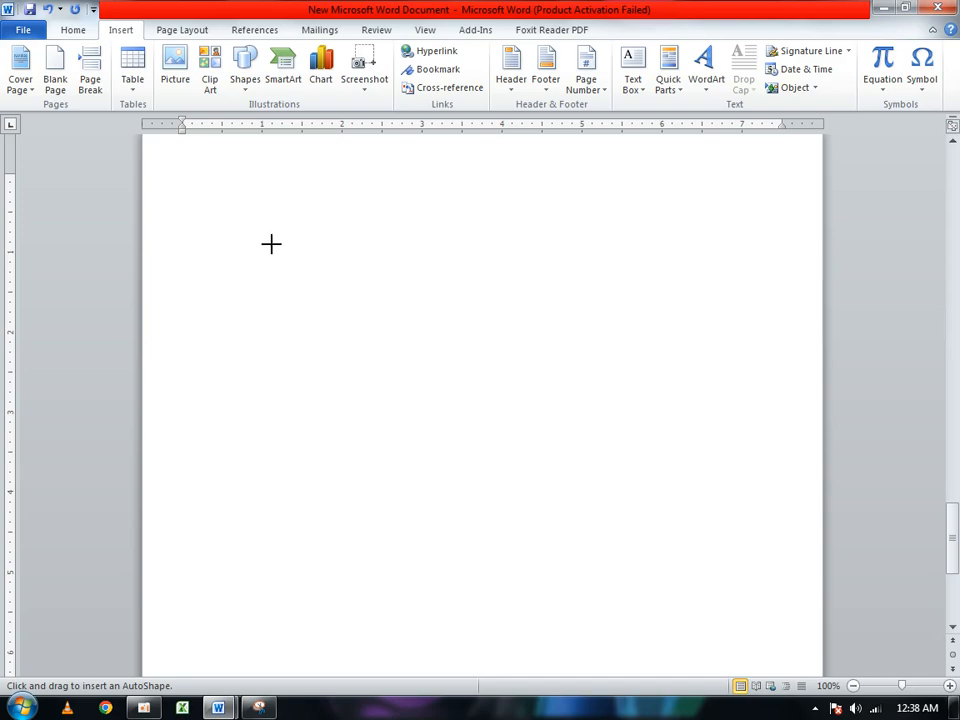
pyautogui.moveTo(279, 249)
pyautogui.mouseDown()
pyautogui.moveTo(317, 289)
pyautogui.moveTo(662, 549)
pyautogui.moveTo(568, 480)
pyautogui.moveTo(700, 566)
pyautogui.moveTo(679, 493)
pyautogui.moveTo(690, 549)
pyautogui.moveTo(737, 503)
pyautogui.mouseUp()
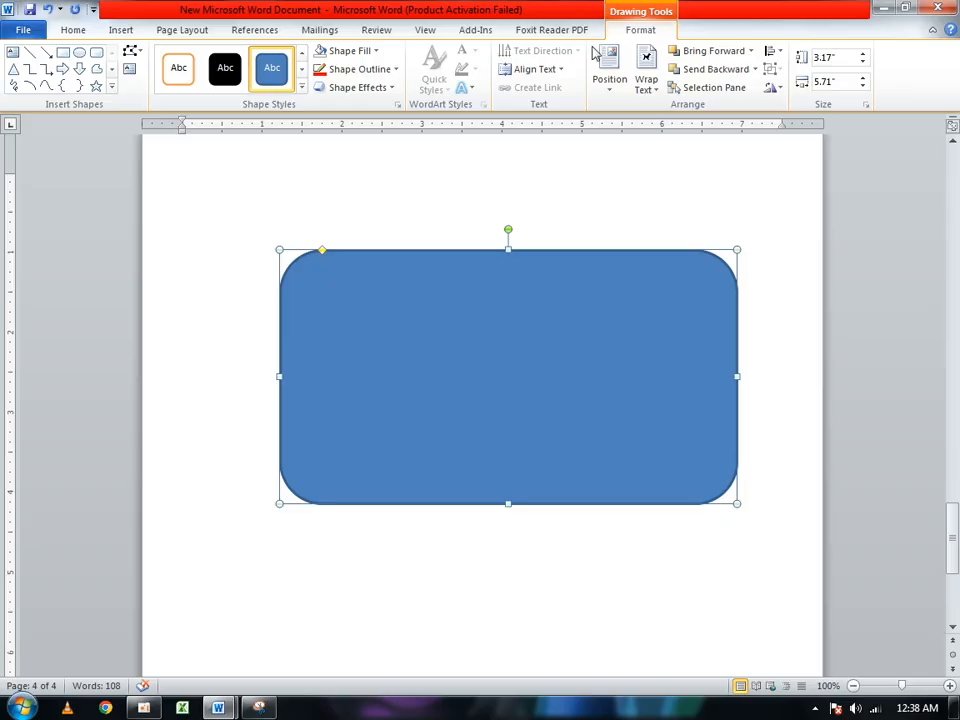
# Give the rounded rectangle a black outline and a yellow fill.
pyautogui.click(365, 70)
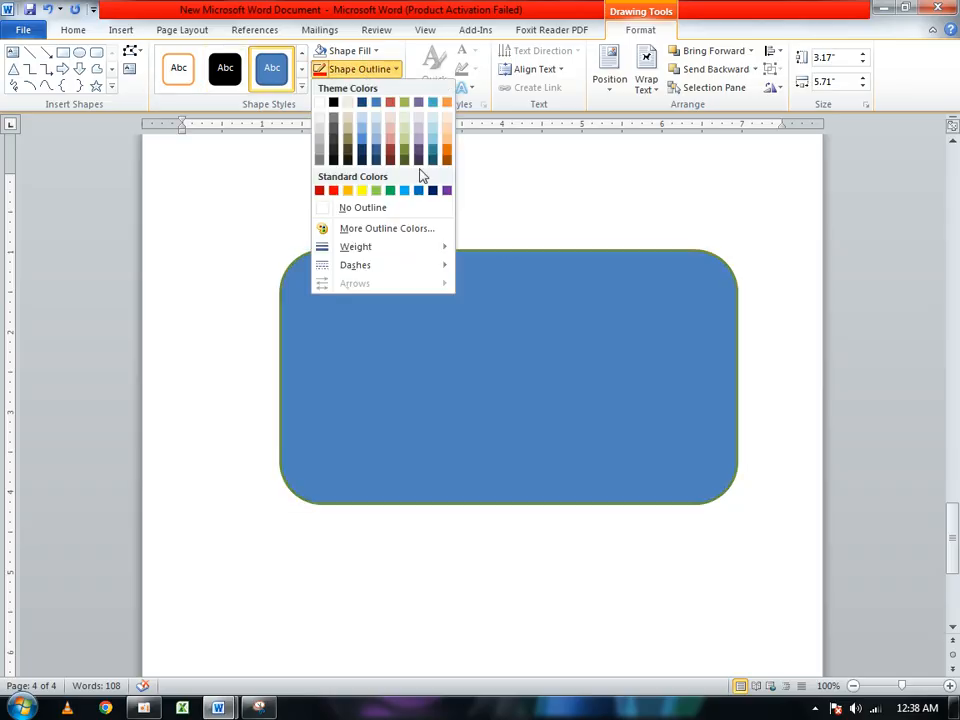
pyautogui.click(334, 103)
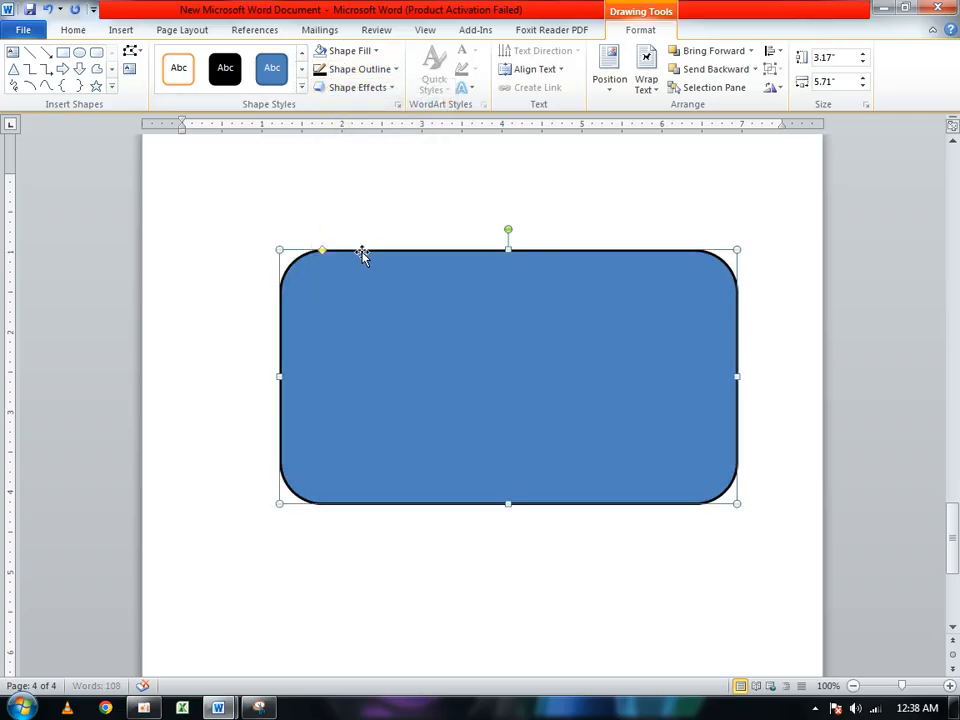
pyautogui.click(378, 51)
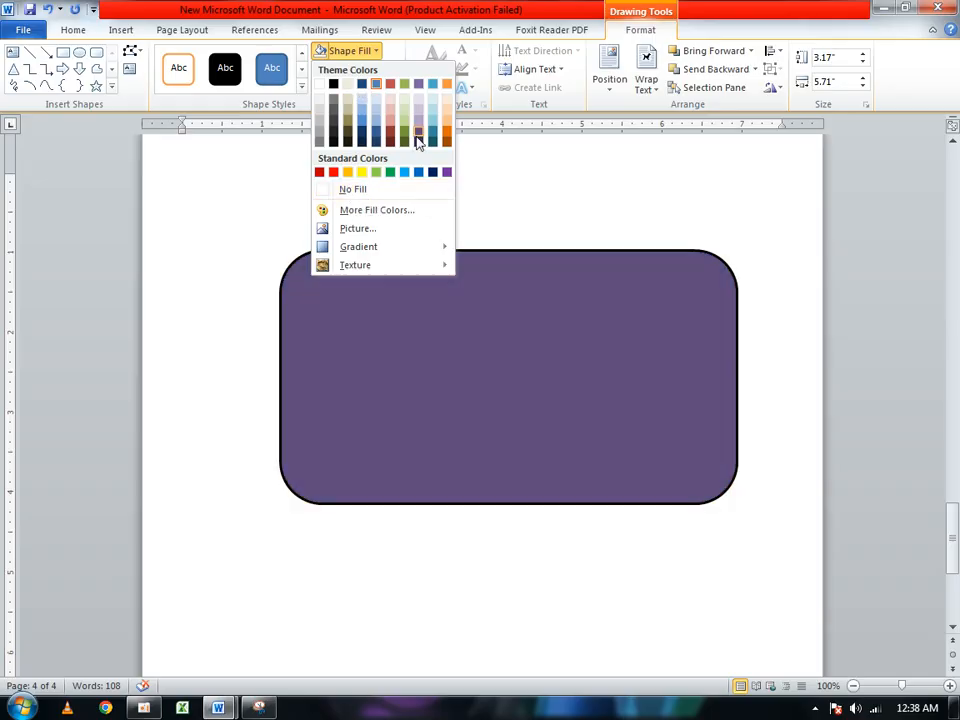
pyautogui.click(362, 172)
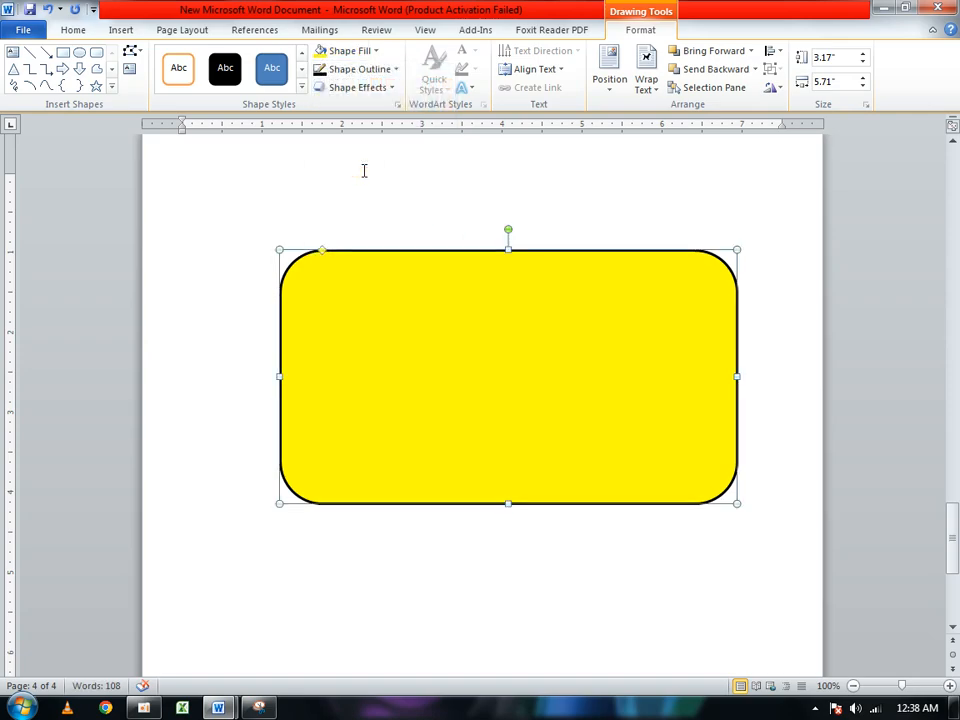
# Add the text "xSZcASS" inside the yellow rounded rectangle and select it.
pyautogui.rightClick(429, 310)
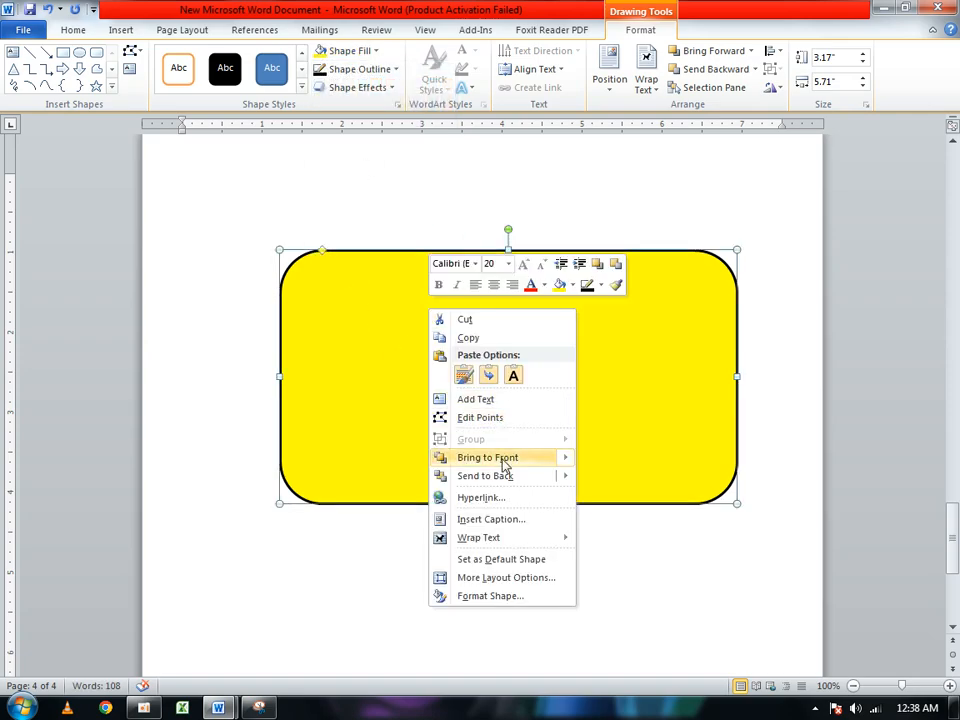
pyautogui.click(500, 403)
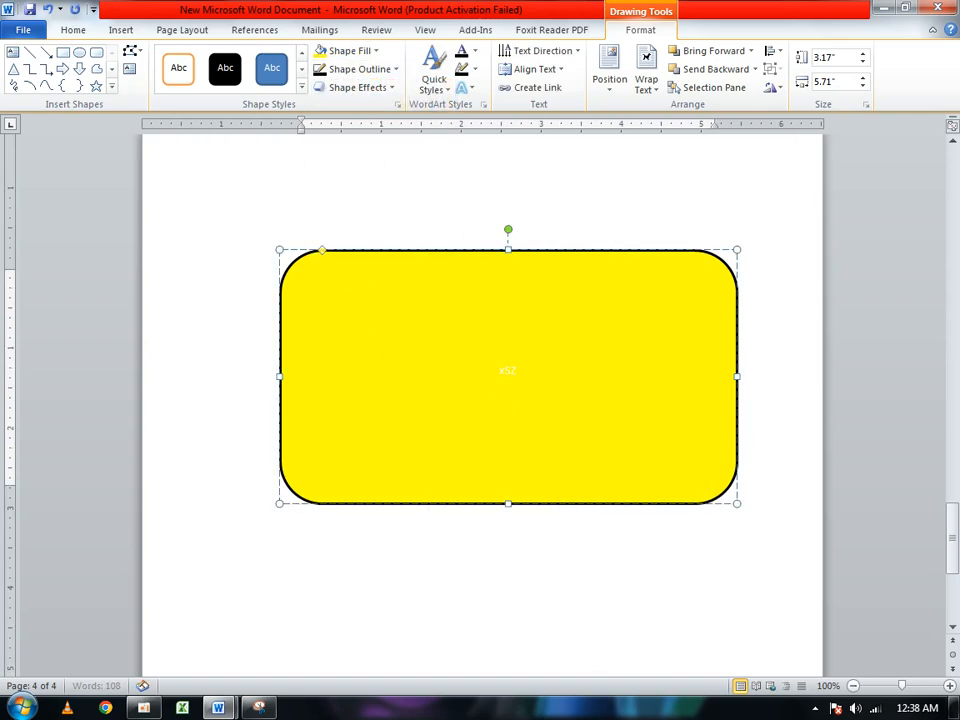
pyautogui.write('xSZcASS')
pyautogui.doubleClick(534, 370)
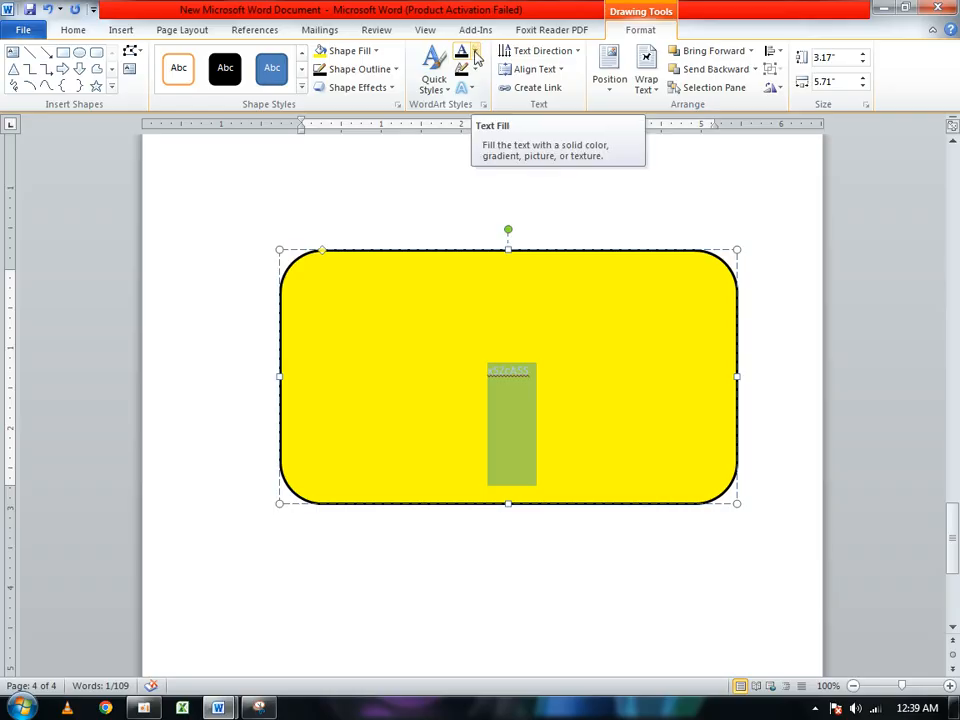
# Fill the selected text in the yellow rounded rectangle with black and set its font size to 72.
pyautogui.click(476, 57)
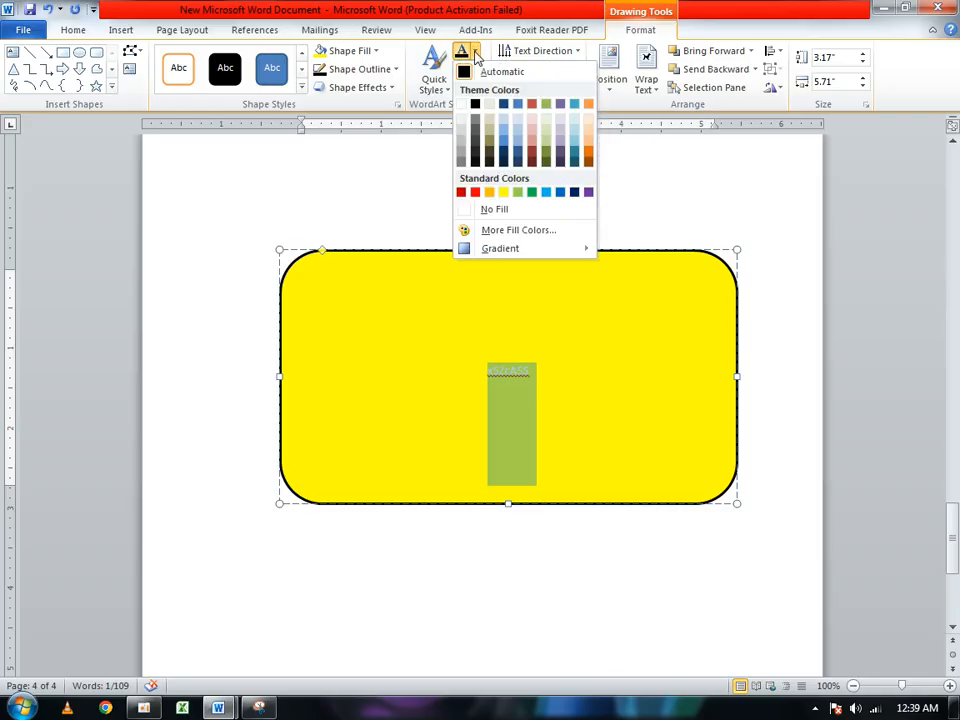
pyautogui.click(475, 106)
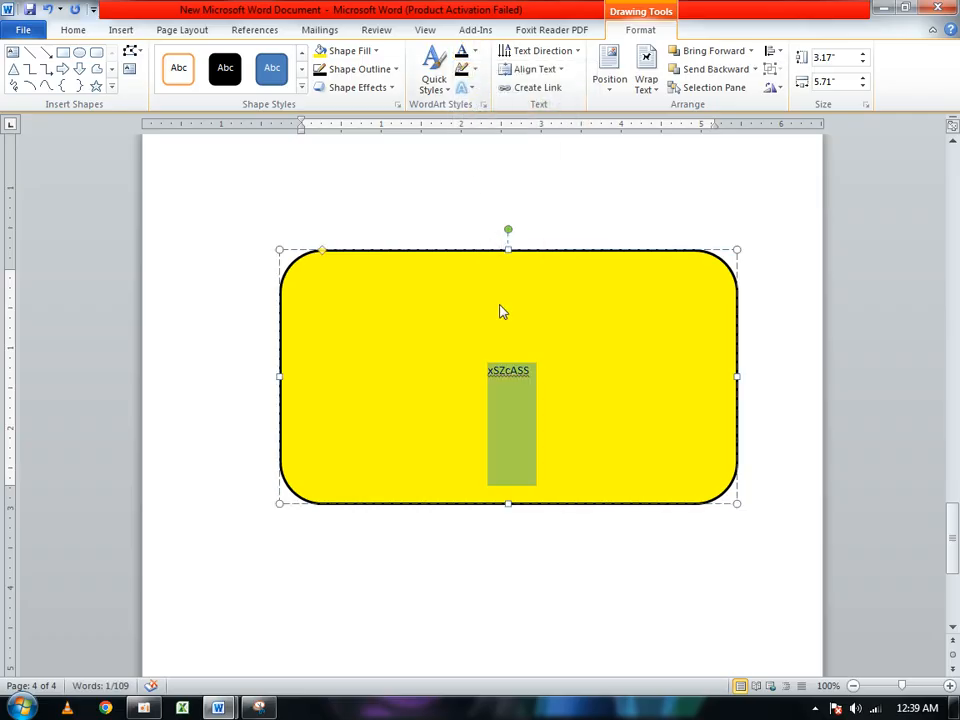
pyautogui.click(73, 30)
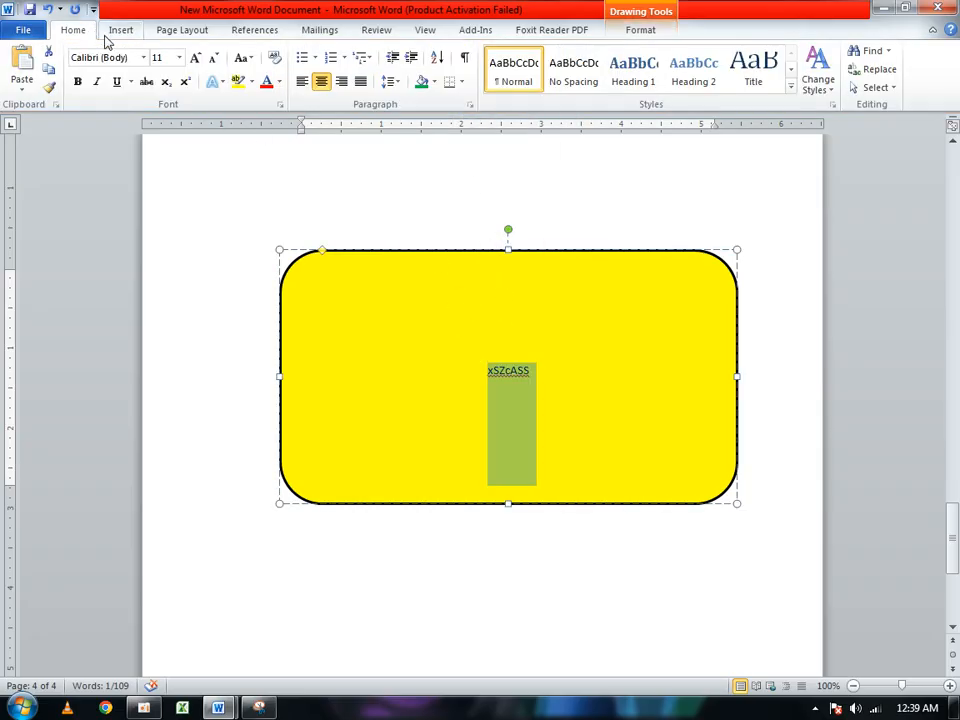
pyautogui.click(179, 57)
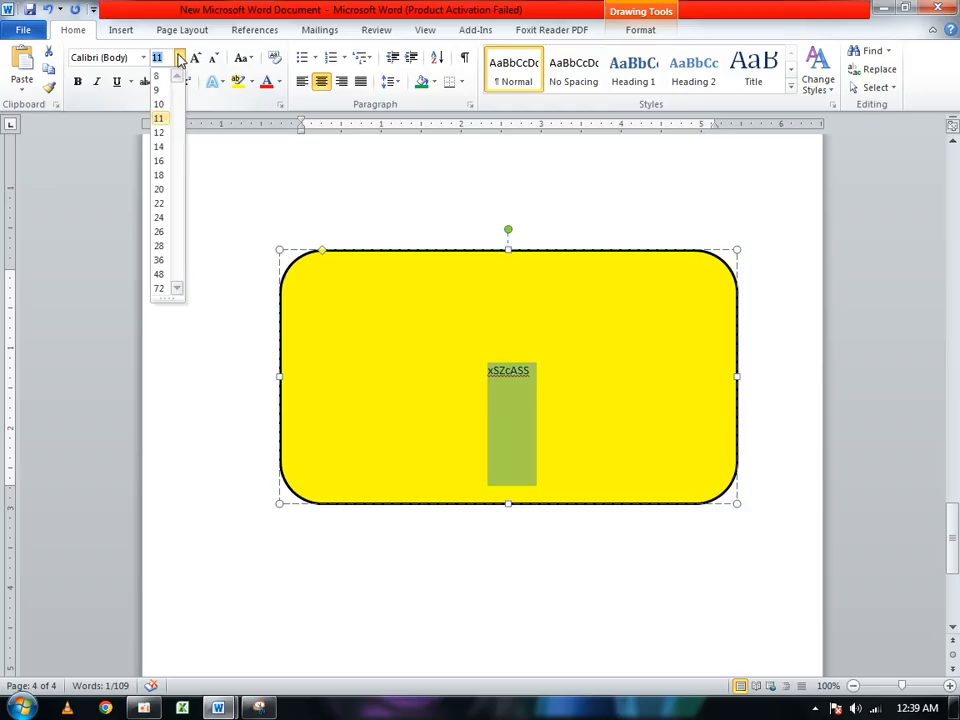
pyautogui.click(159, 288)
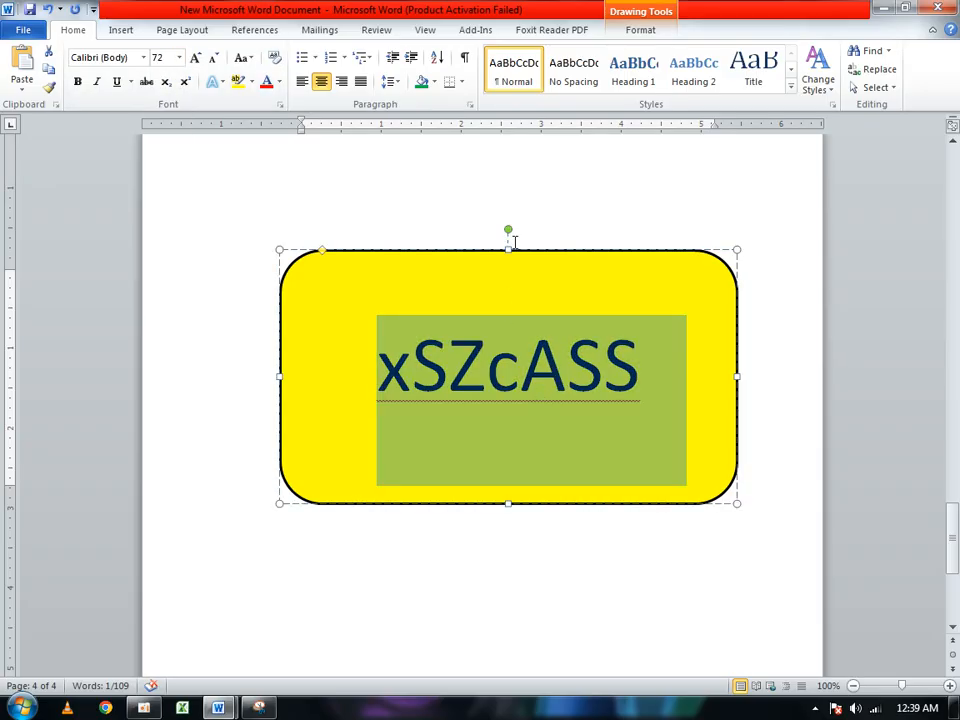
# Apply the largest red glow variation to the yellow rounded rectangle.
pyautogui.click(641, 32)
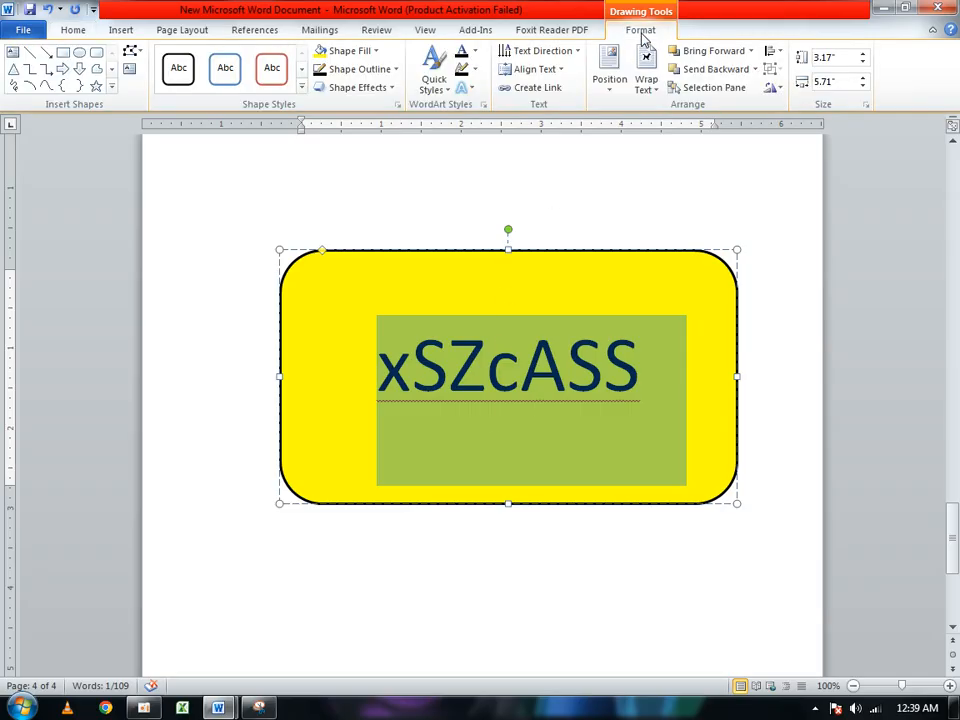
pyautogui.click(387, 88)
pyautogui.moveTo(379, 248)
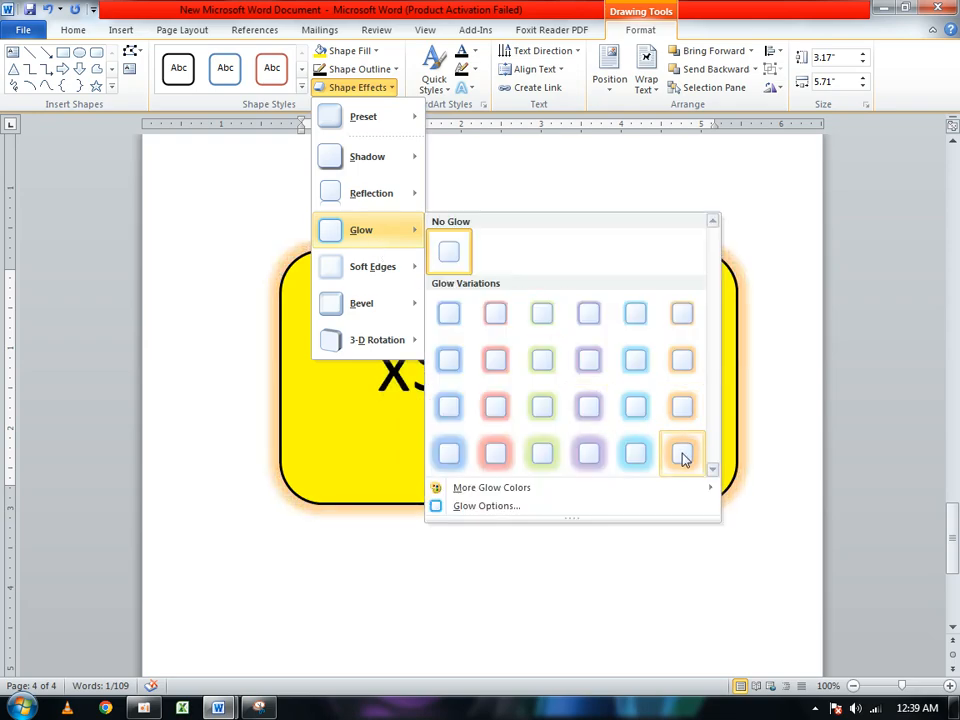
pyautogui.click(498, 452)
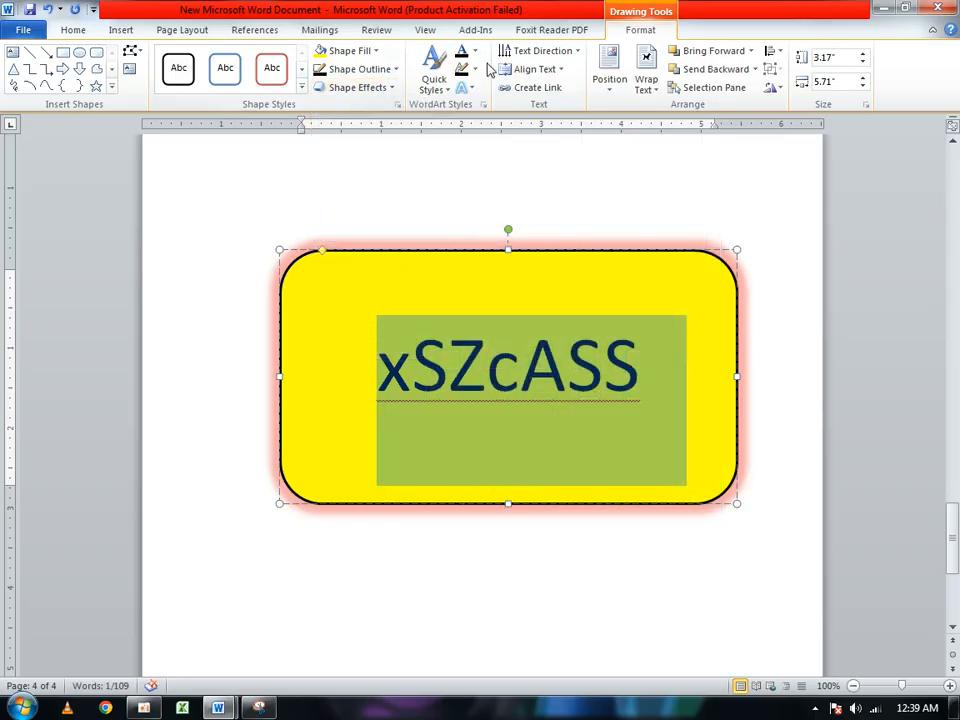
# Examine the outline, effects and fill options for the rounded rectangle, including its Format Shape settings.
pyautogui.click(388, 71)
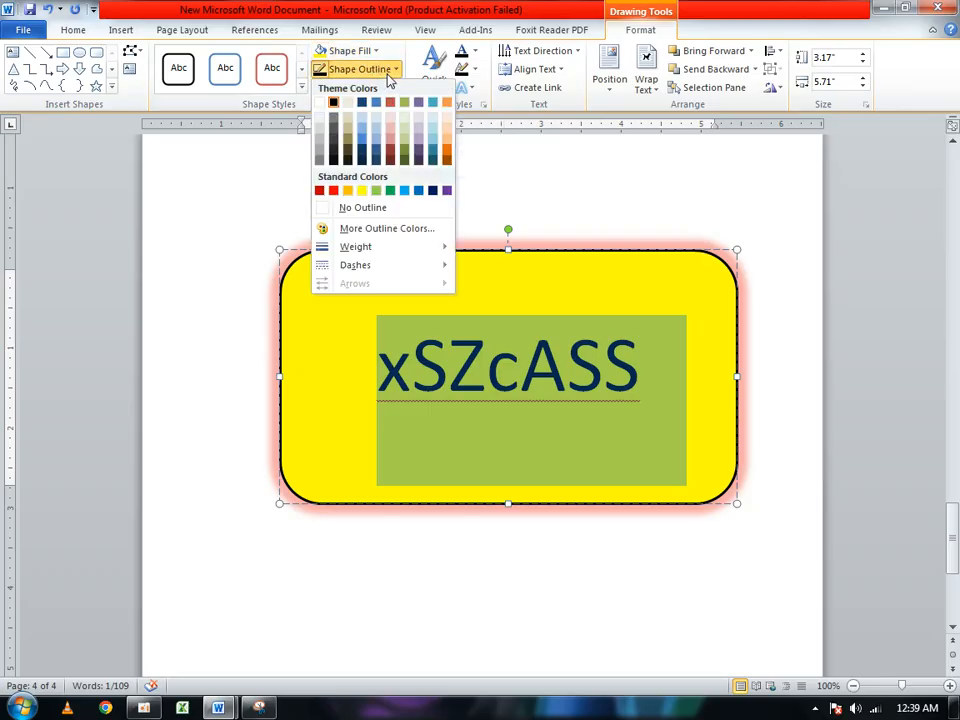
pyautogui.click(389, 71)
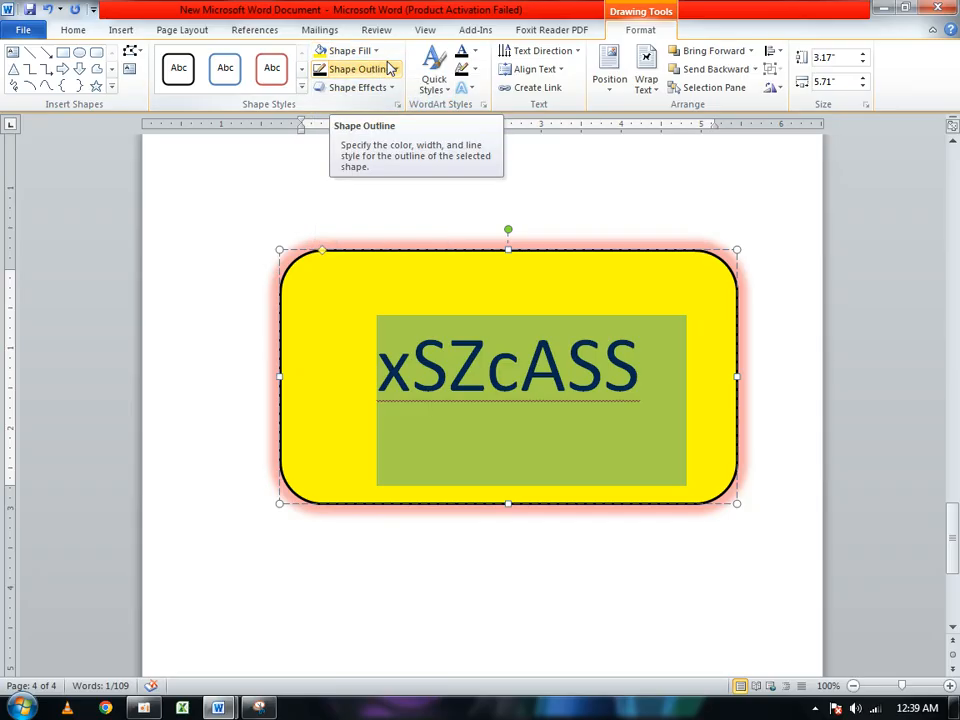
pyautogui.click(389, 88)
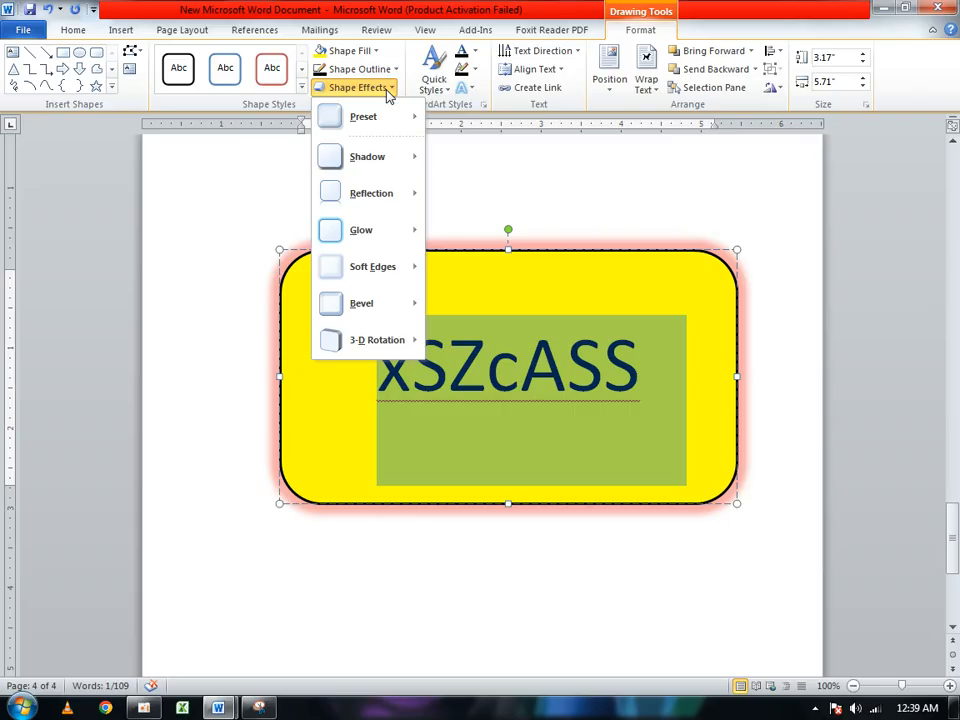
pyautogui.click(380, 53)
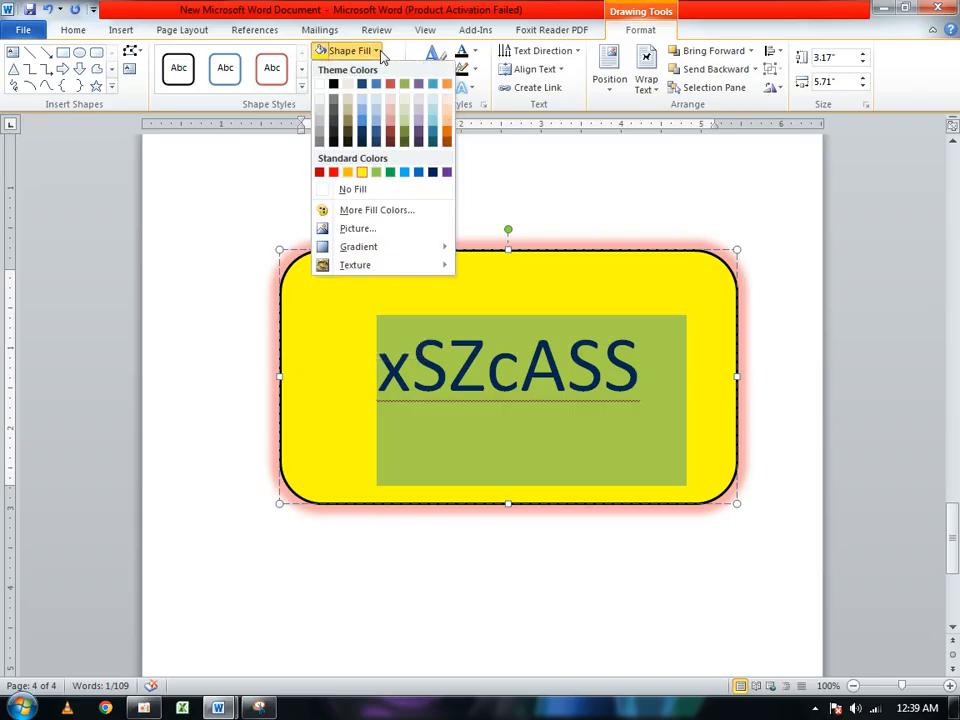
pyautogui.click(380, 53)
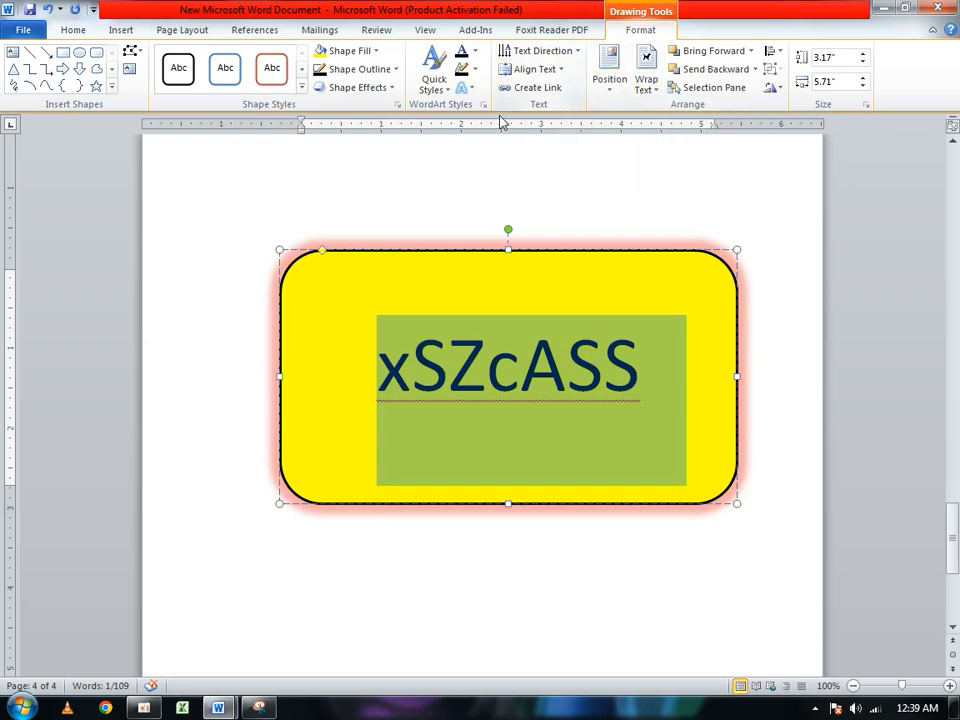
pyautogui.click(397, 105)
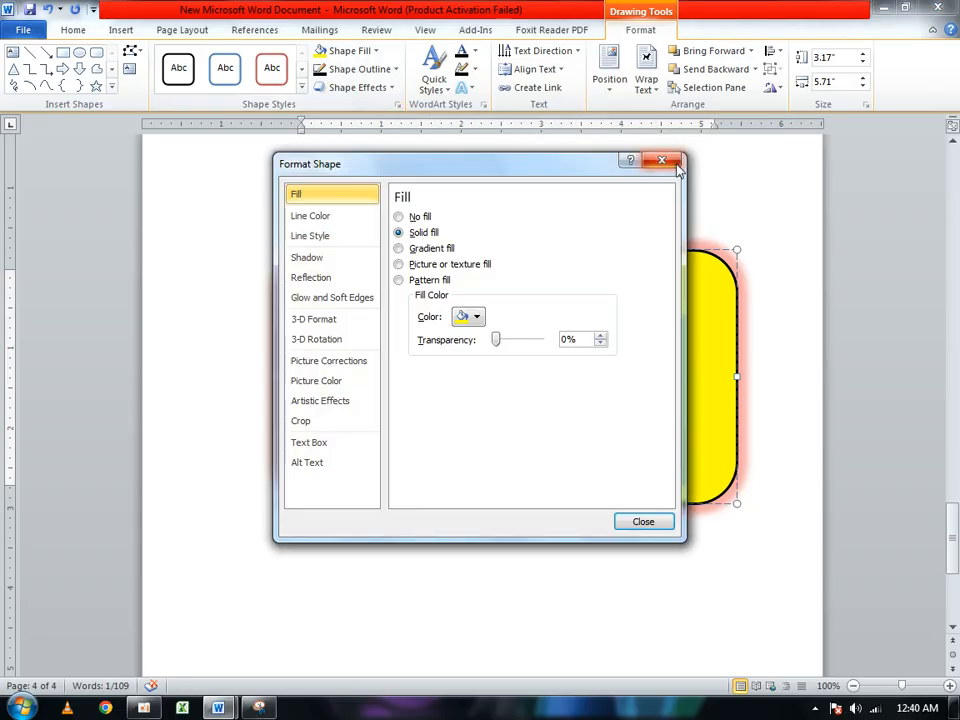
pyautogui.press('Escape')
pyautogui.click(377, 52)
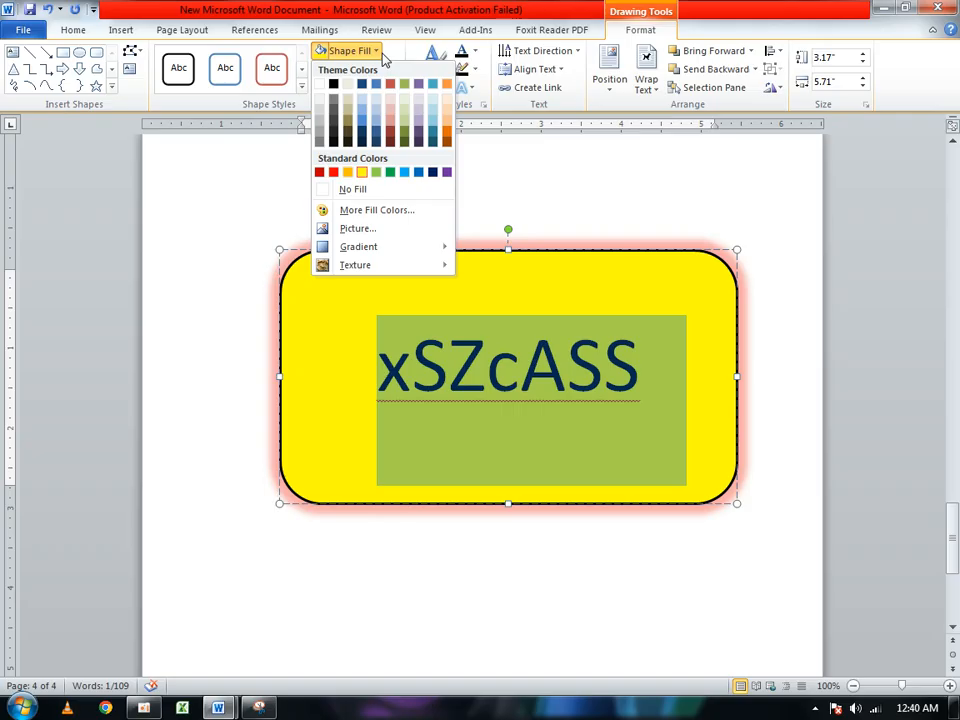
pyautogui.click(381, 52)
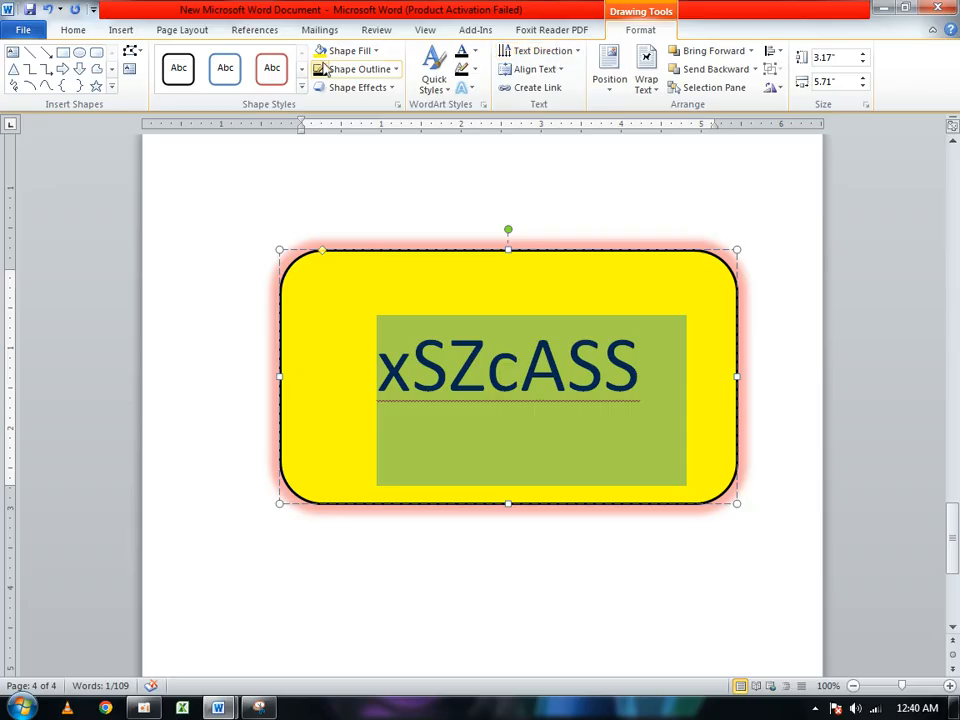
# Change the rounded rectangle into a rectangle with both upper corners snipped.
pyautogui.scroll(-5, 99, 64)
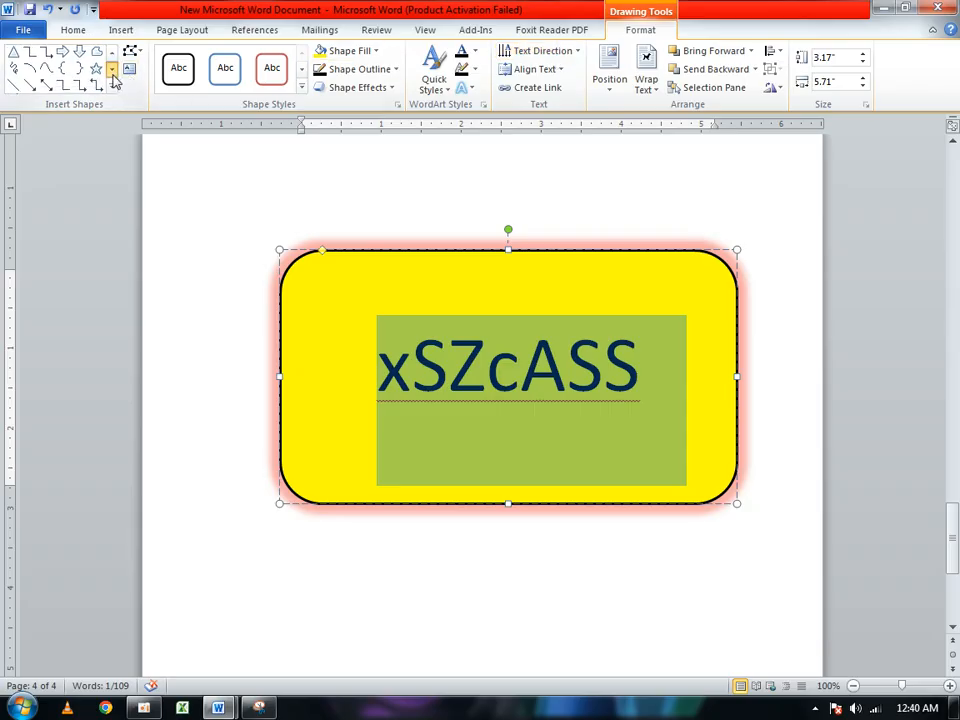
pyautogui.click(97, 58)
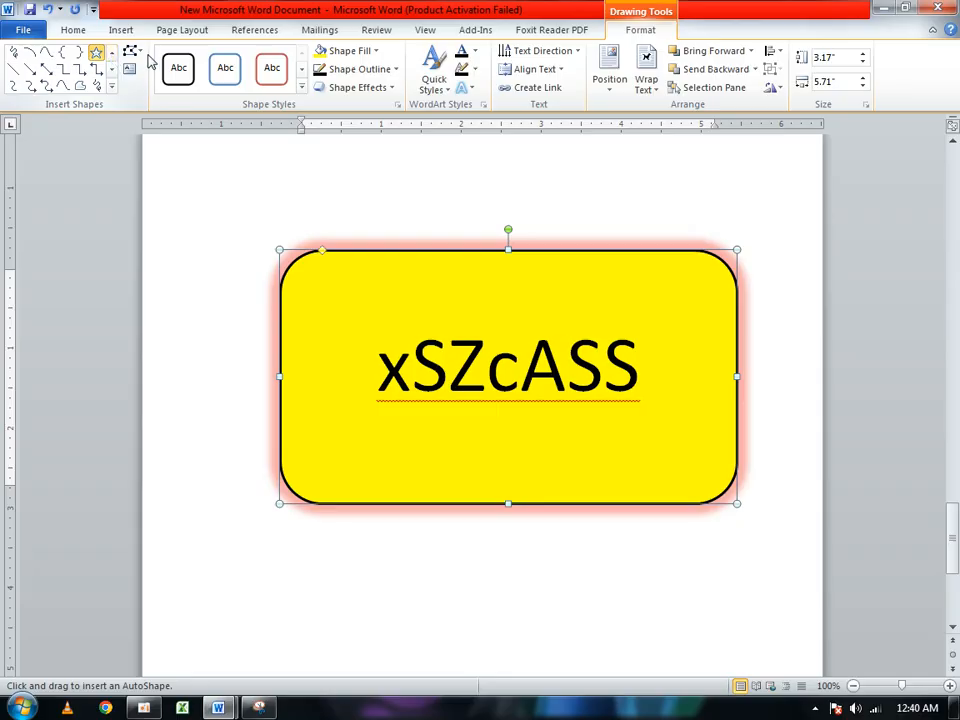
pyautogui.click(130, 51)
pyautogui.moveTo(165, 77)
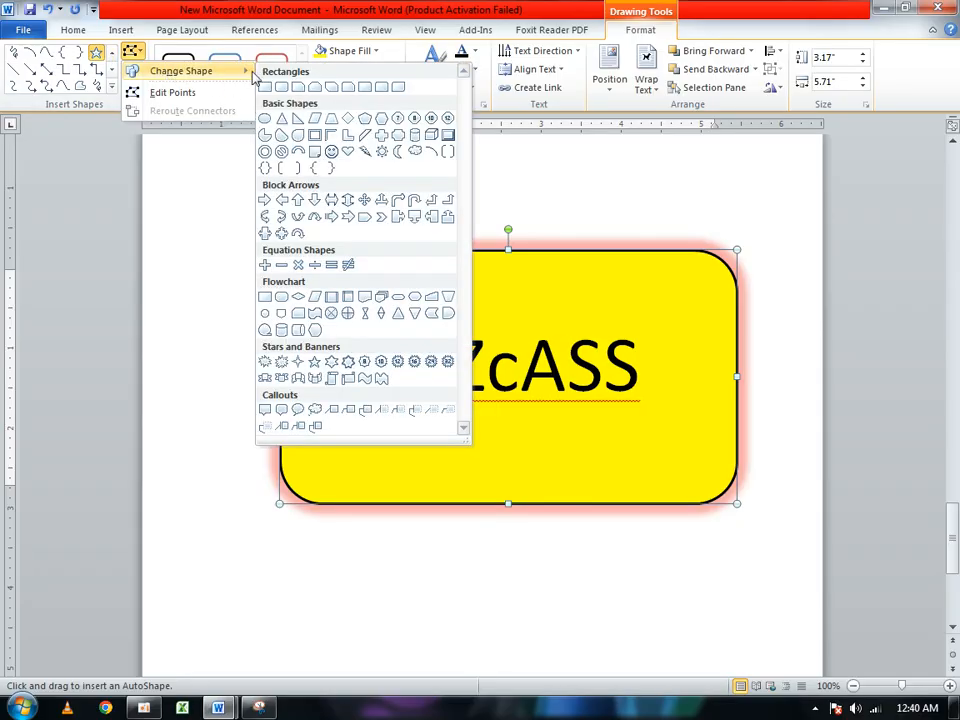
pyautogui.click(313, 88)
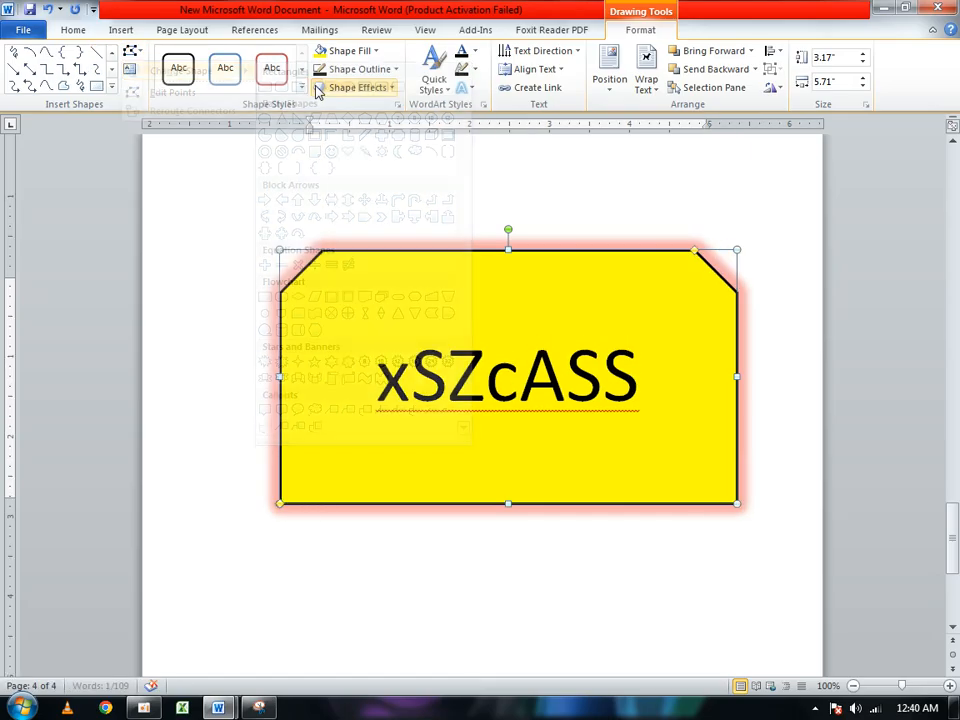
# Change the yellow shape into a 7-point star.
pyautogui.click(142, 54)
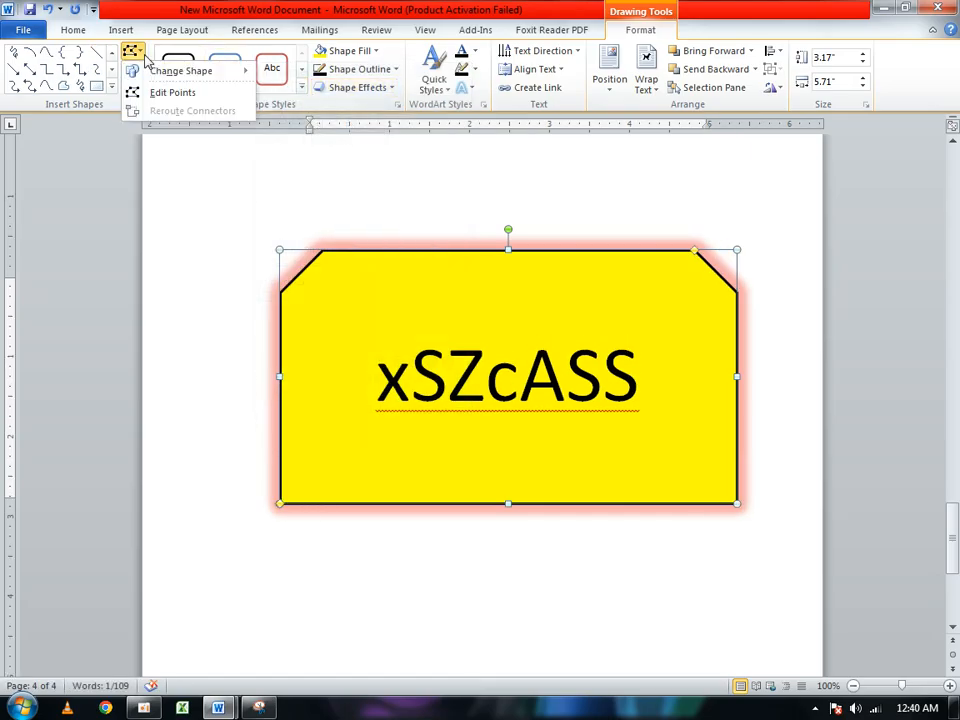
pyautogui.moveTo(222, 71)
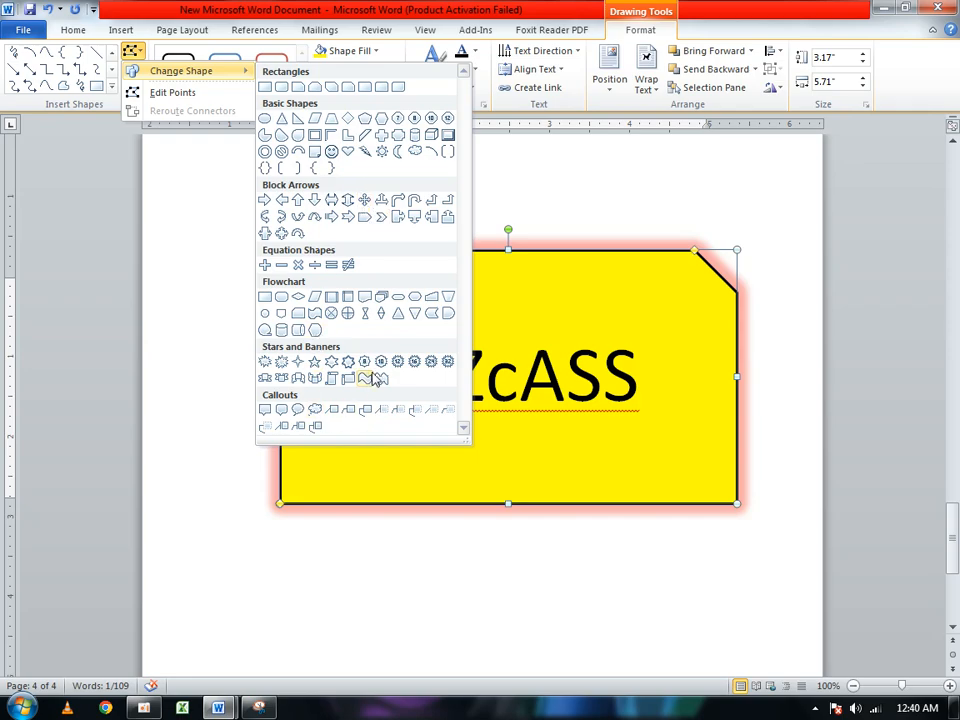
pyautogui.click(350, 364)
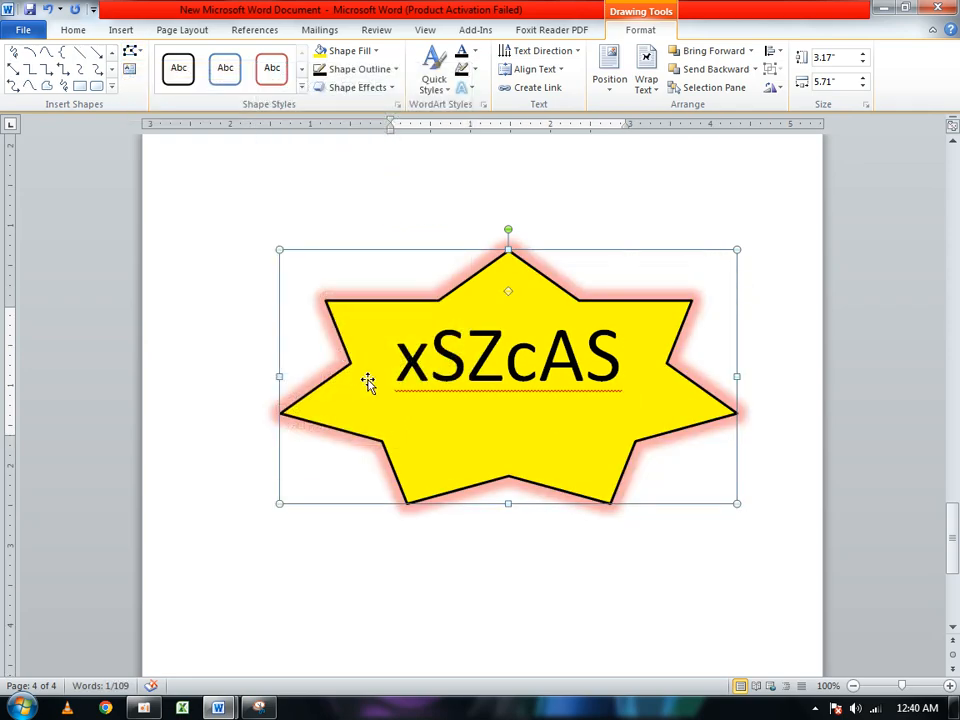
# Set the star's text wrapping to Behind Text and move it up from page 4 to the lower end of page 3.
pyautogui.click(656, 90)
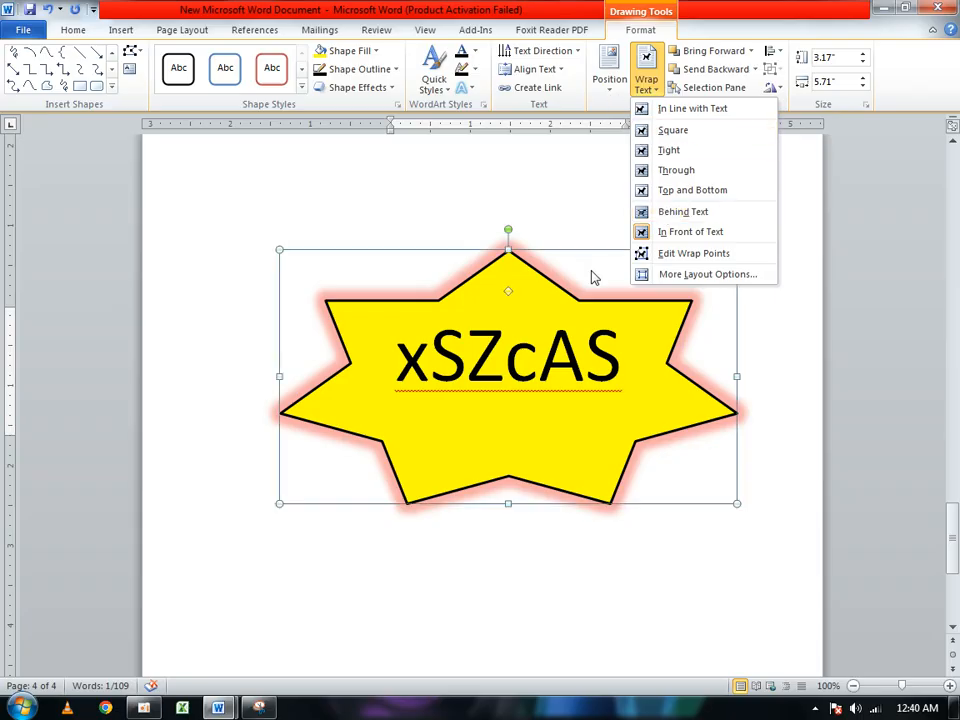
pyautogui.click(700, 212)
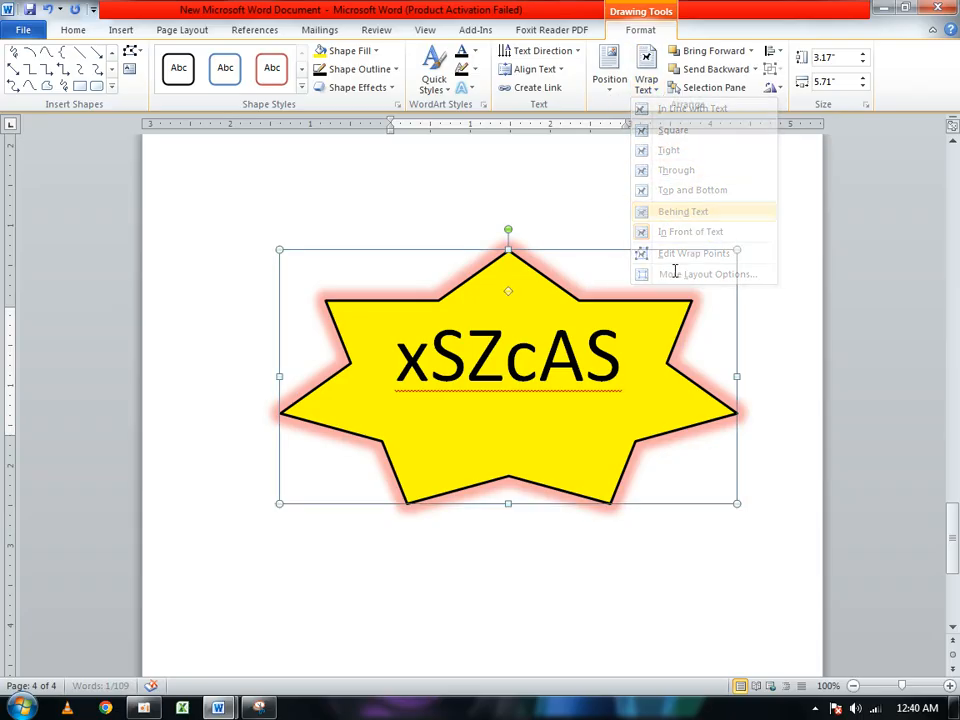
pyautogui.scroll(3, 660, 310)
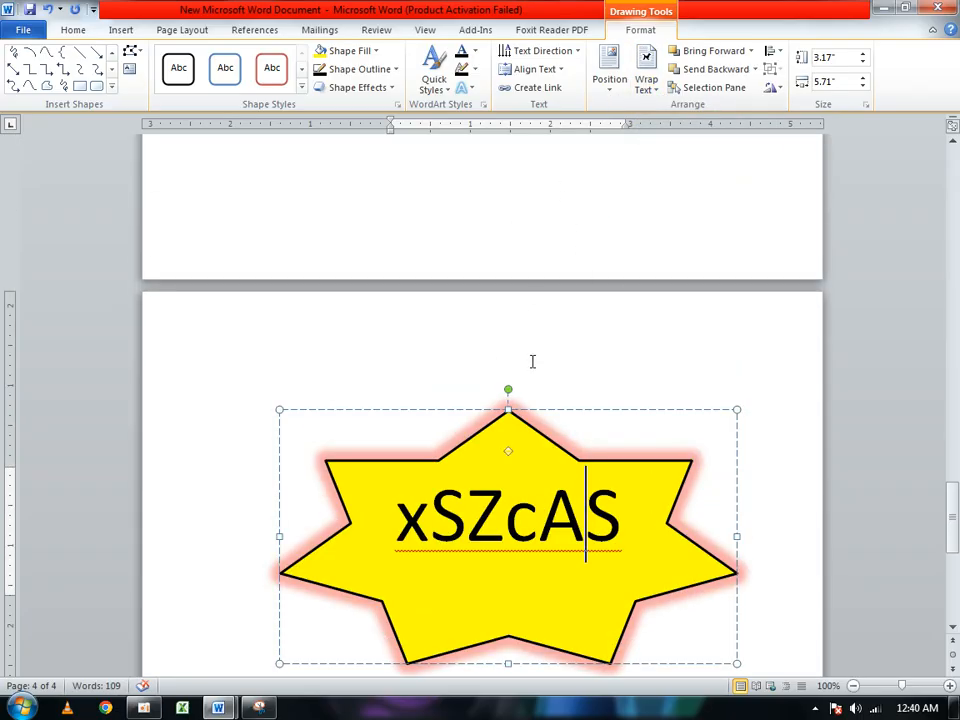
pyautogui.click(516, 409)
pyautogui.scroll(1, 549, 311)
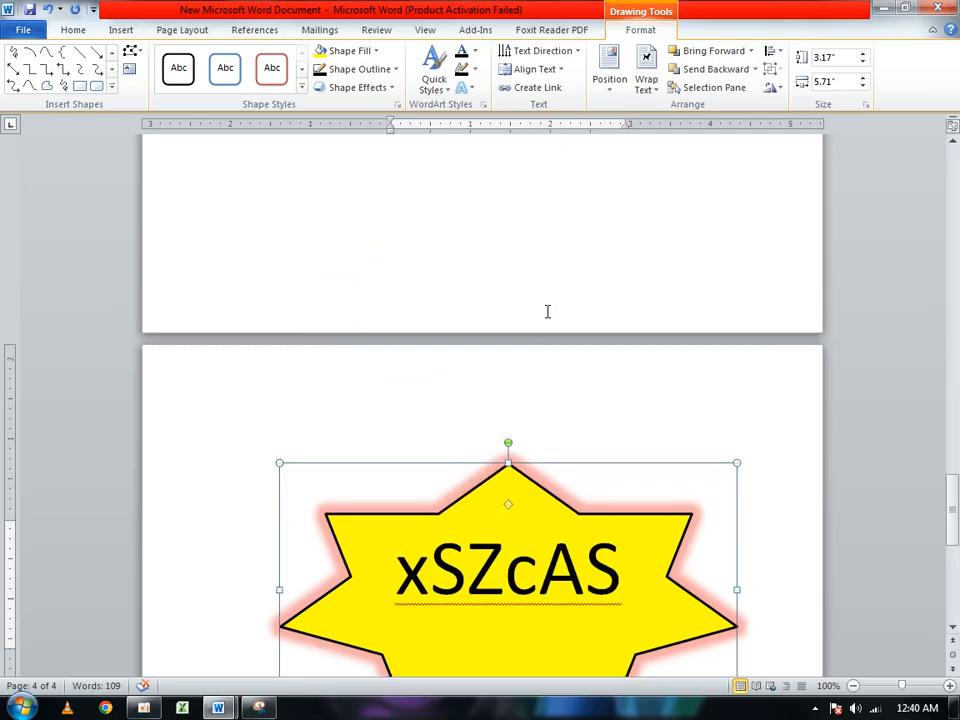
pyautogui.moveTo(532, 466); pyautogui.dragTo(523, 176)
pyautogui.scroll(5, 503, 384)
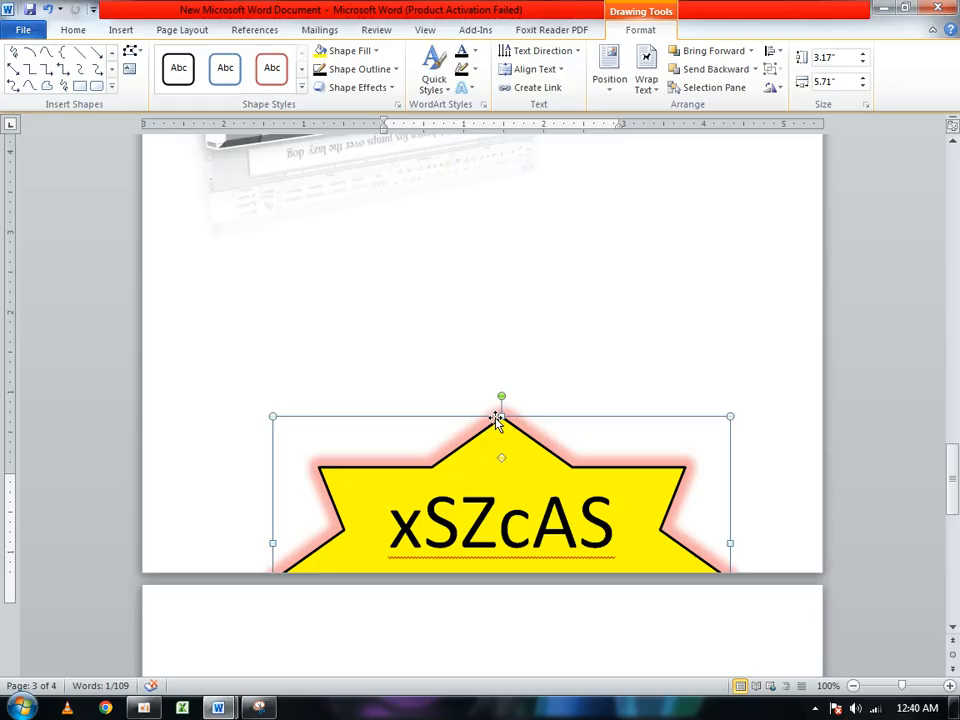
# Move the star up page 3 so it lies behind the last two red text lines and overlaps the picture's upper edge.
pyautogui.moveTo(499, 420); pyautogui.dragTo(430, 195)
pyautogui.scroll(3, 467, 251)
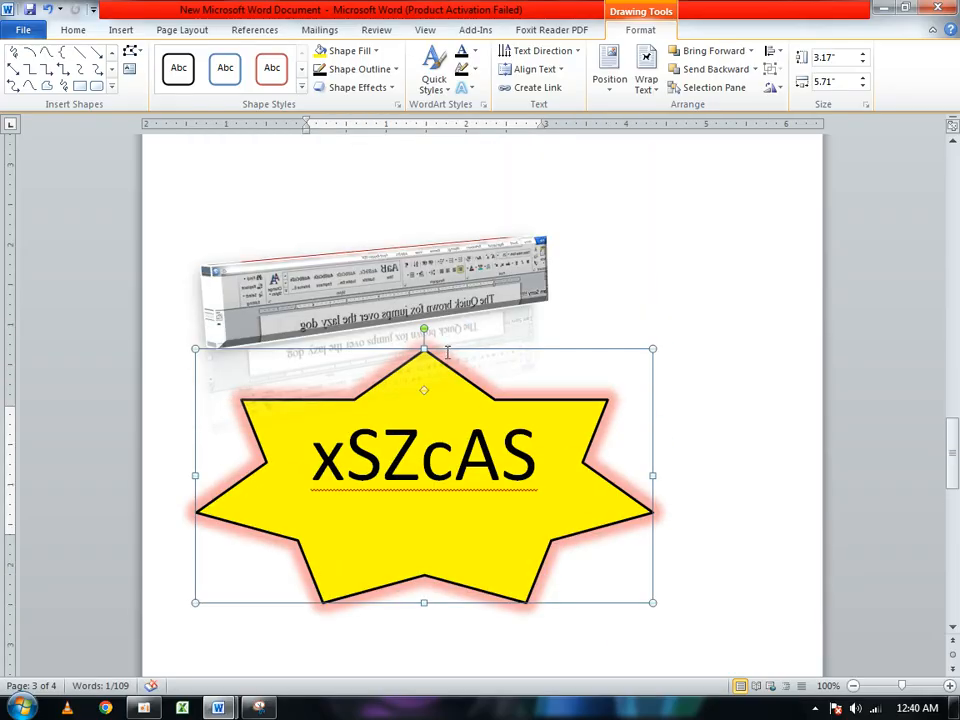
pyautogui.moveTo(433, 348); pyautogui.dragTo(440, 166)
pyautogui.scroll(4, 565, 302)
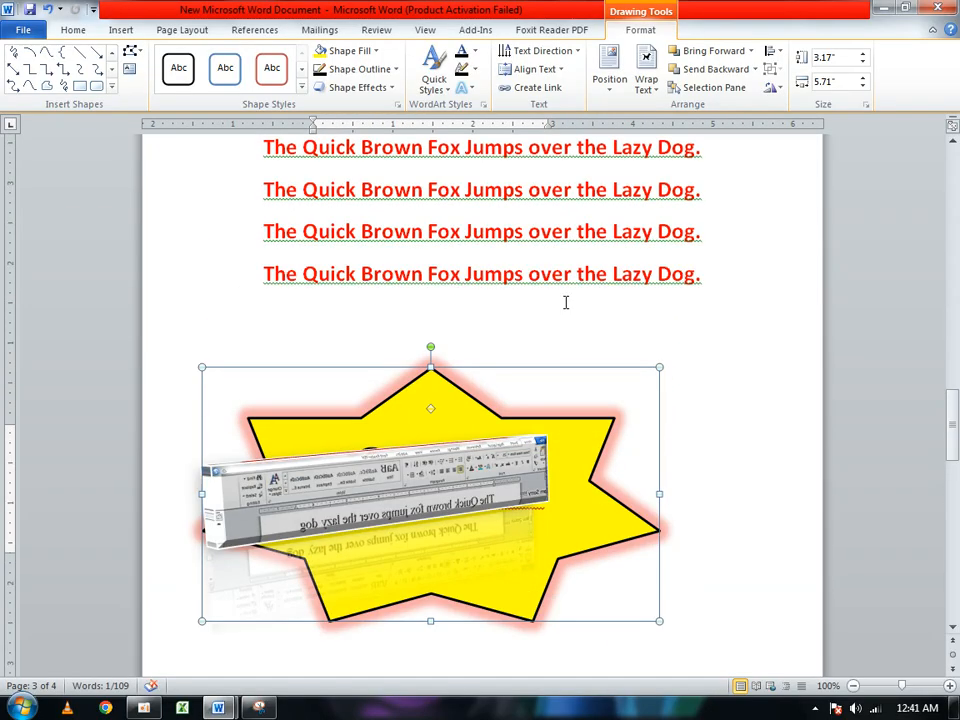
pyautogui.click(450, 372)
pyautogui.click(436, 368)
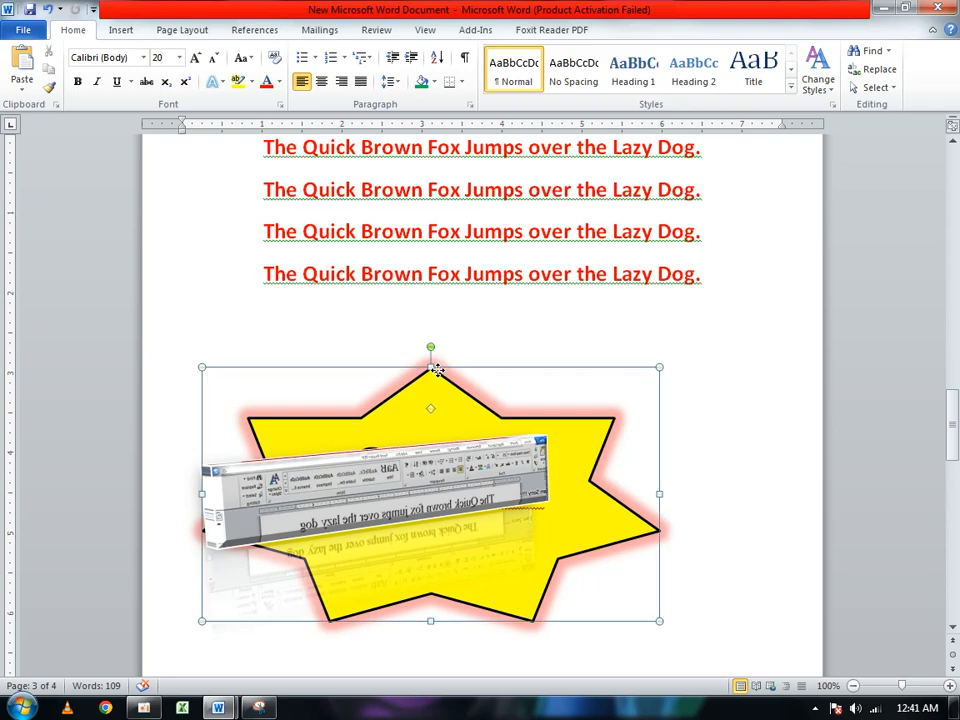
pyautogui.moveTo(437, 370); pyautogui.dragTo(449, 145)
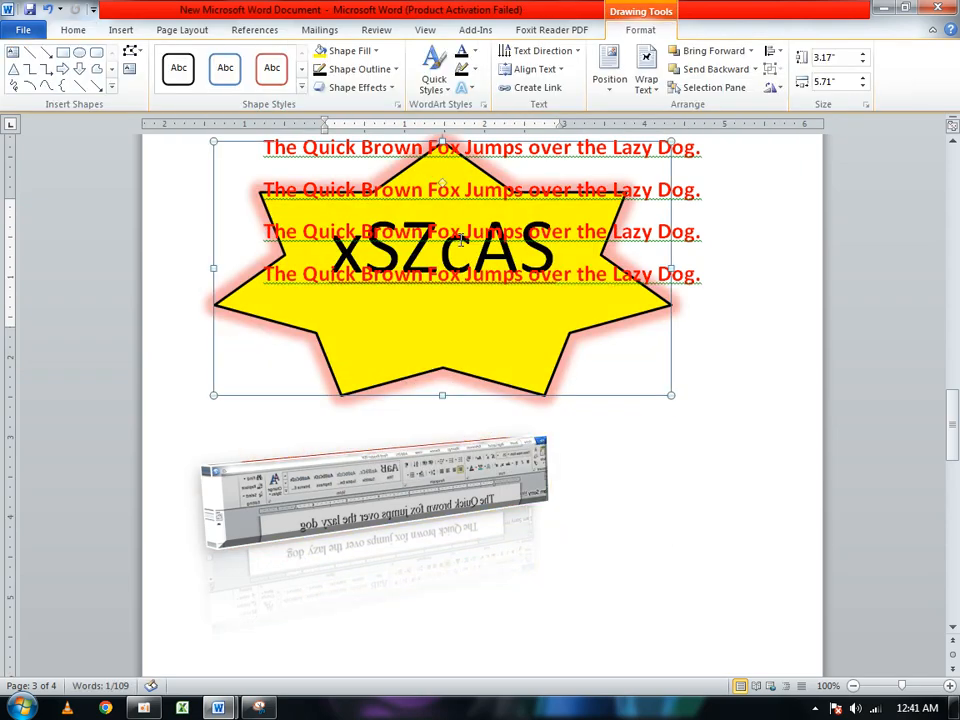
pyautogui.moveTo(564, 354); pyautogui.dragTo(583, 424)
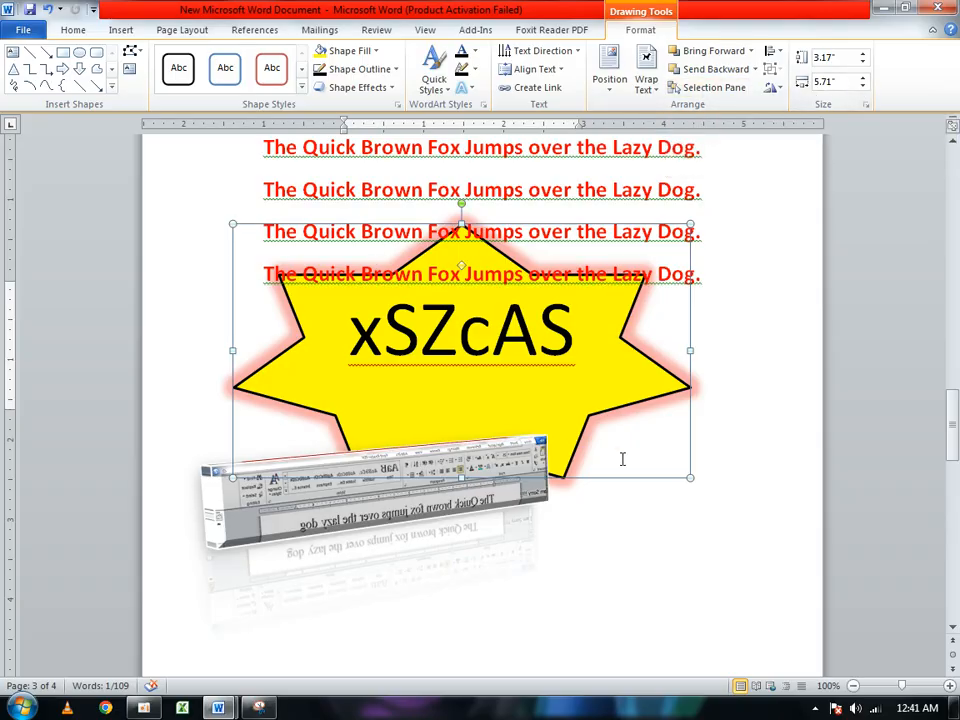
# Deselect the star and place the cursor on the blank fourth page.
pyautogui.click(608, 574)
pyautogui.scroll(-3, 606, 570)
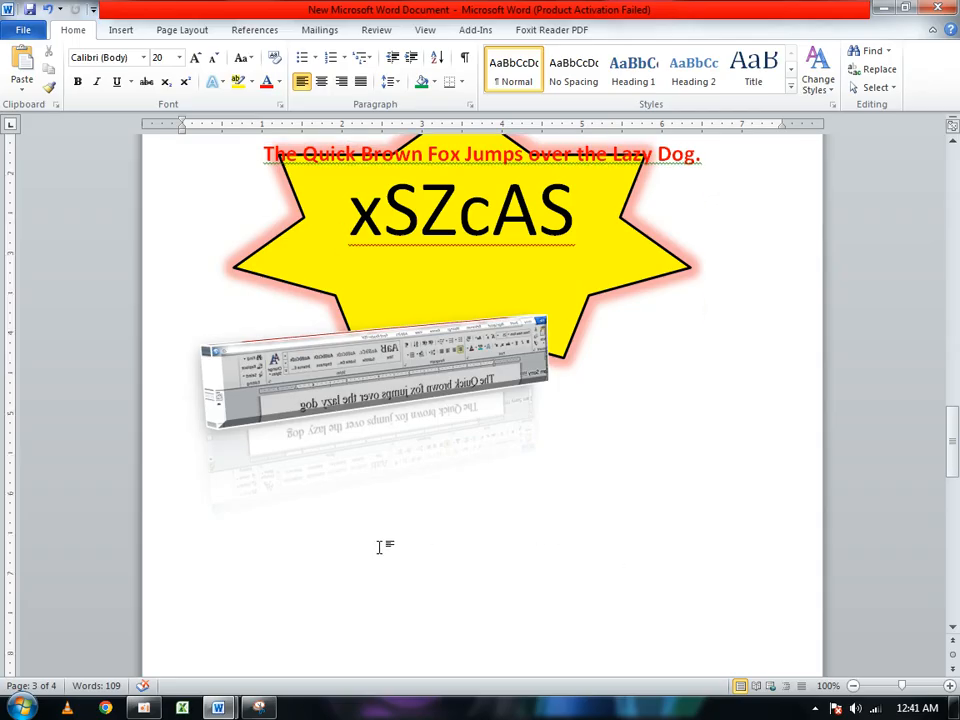
pyautogui.press('Down')
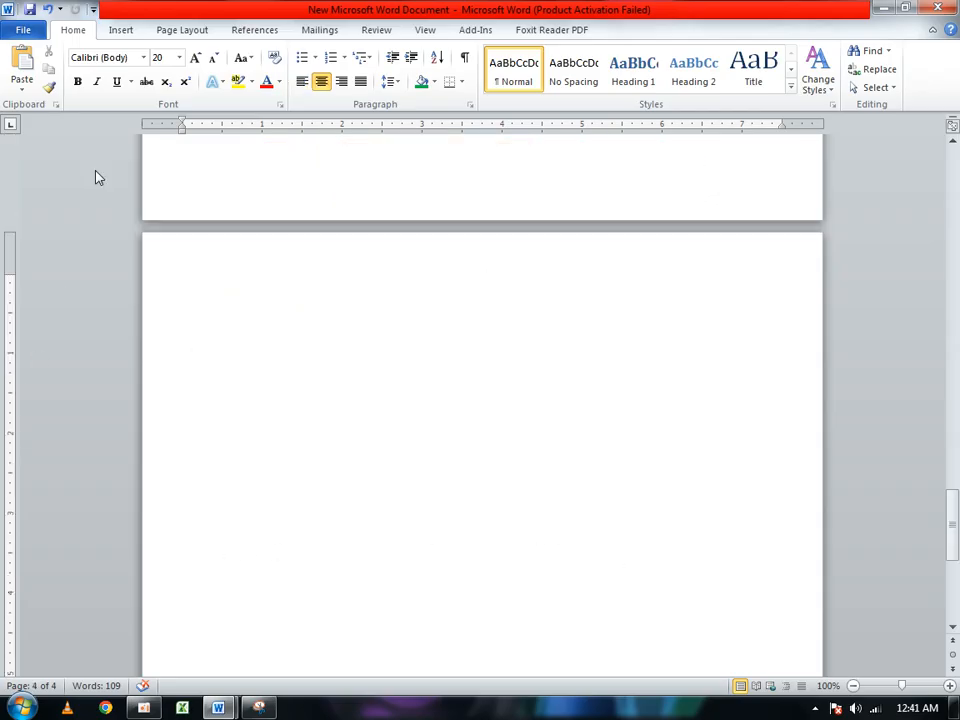
# Insert an Alternating Hexagons SmartArt graphic on the blank fourth page.
pyautogui.click(172, 28)
pyautogui.click(121, 30)
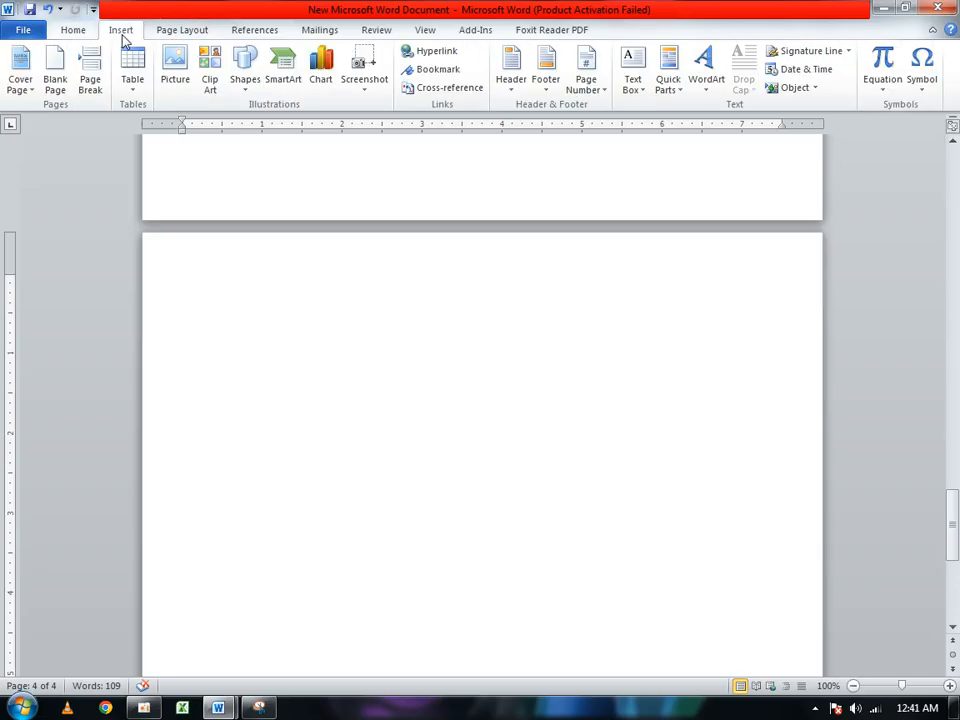
pyautogui.click(283, 82)
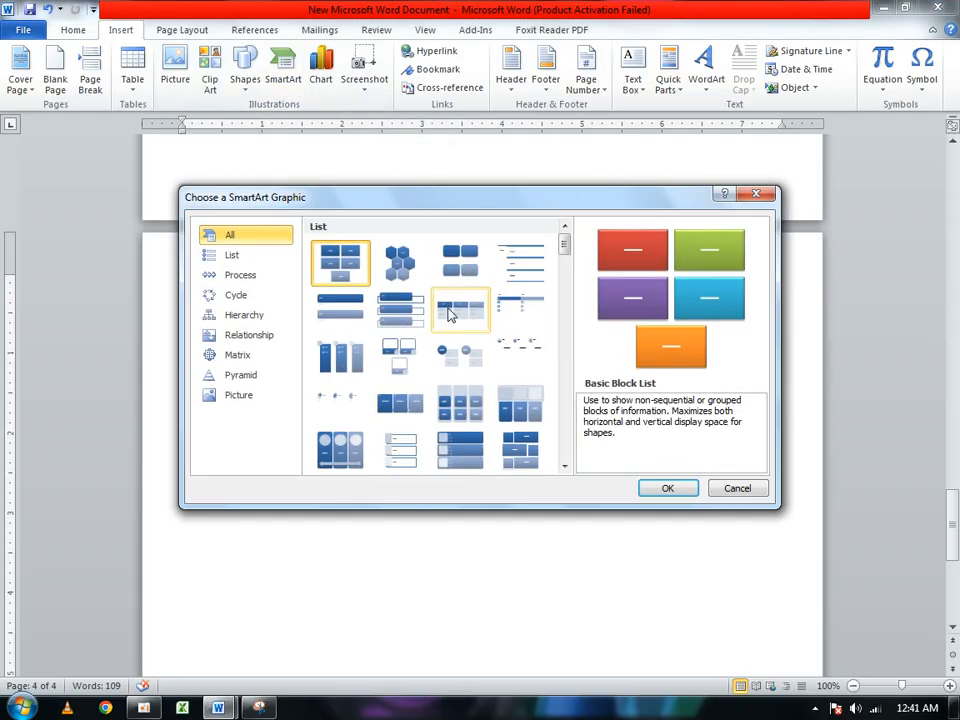
pyautogui.click(412, 268)
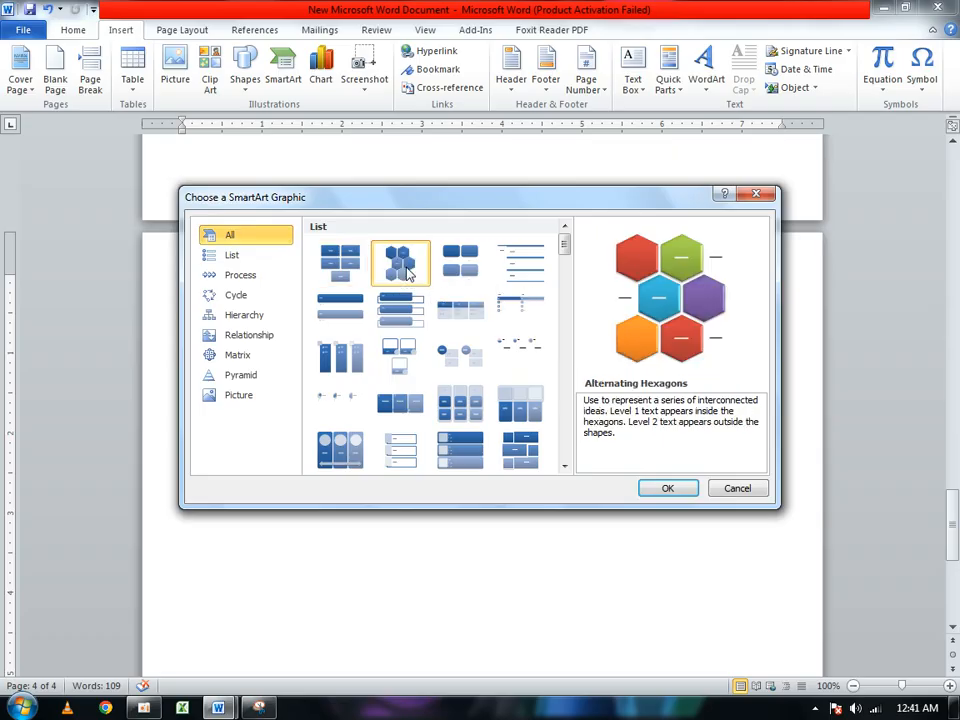
pyautogui.click(668, 488)
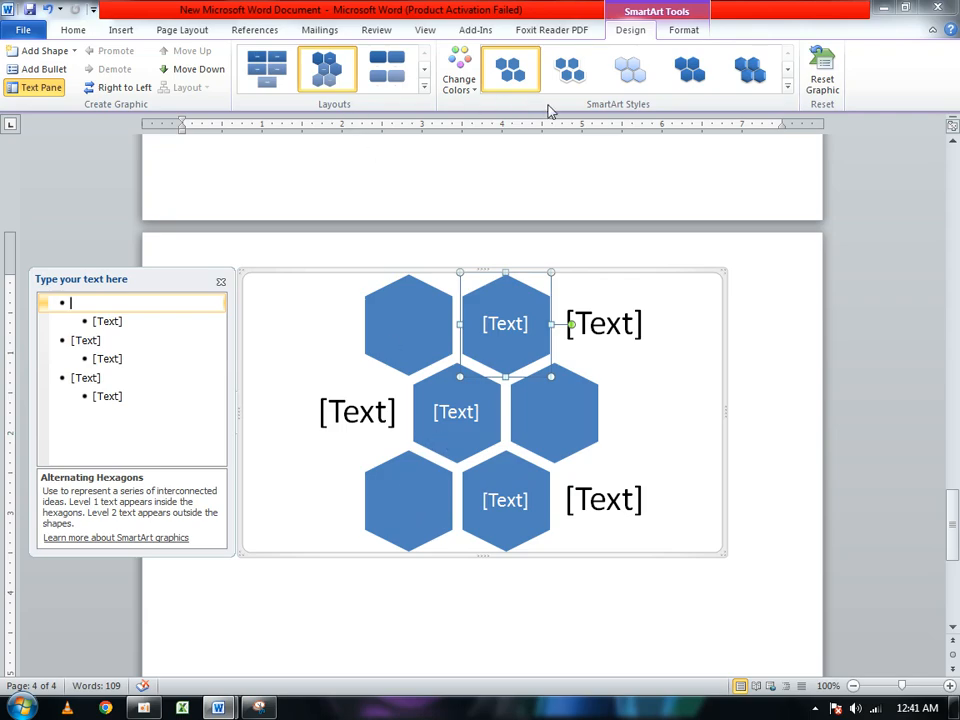
# Change the SmartArt graphic's layout to Vertical Curved List.
pyautogui.click(788, 88)
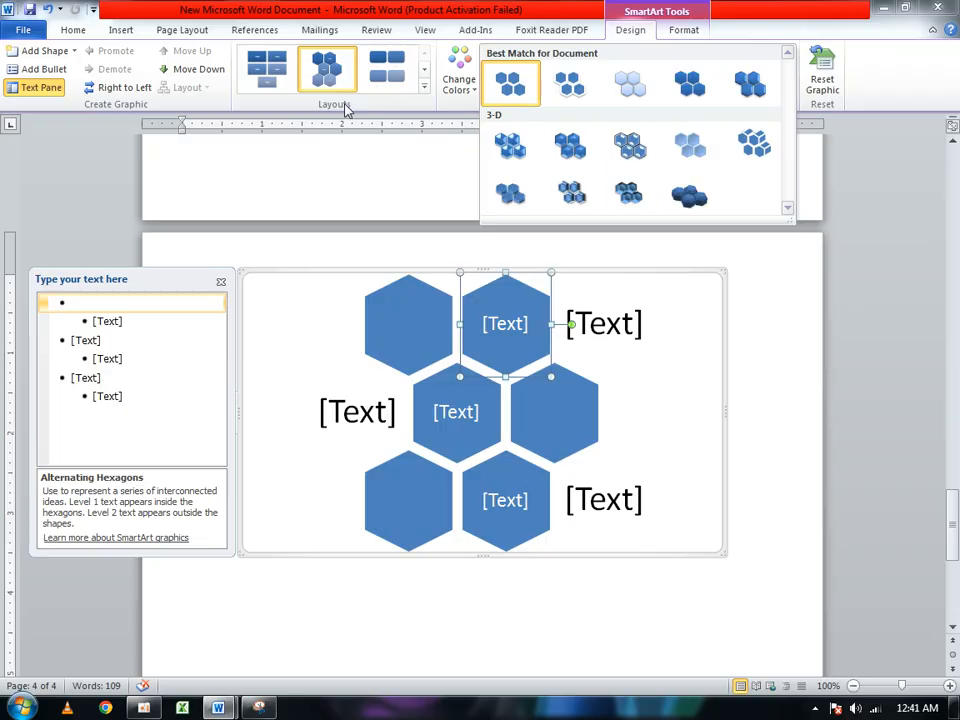
pyautogui.click(425, 88)
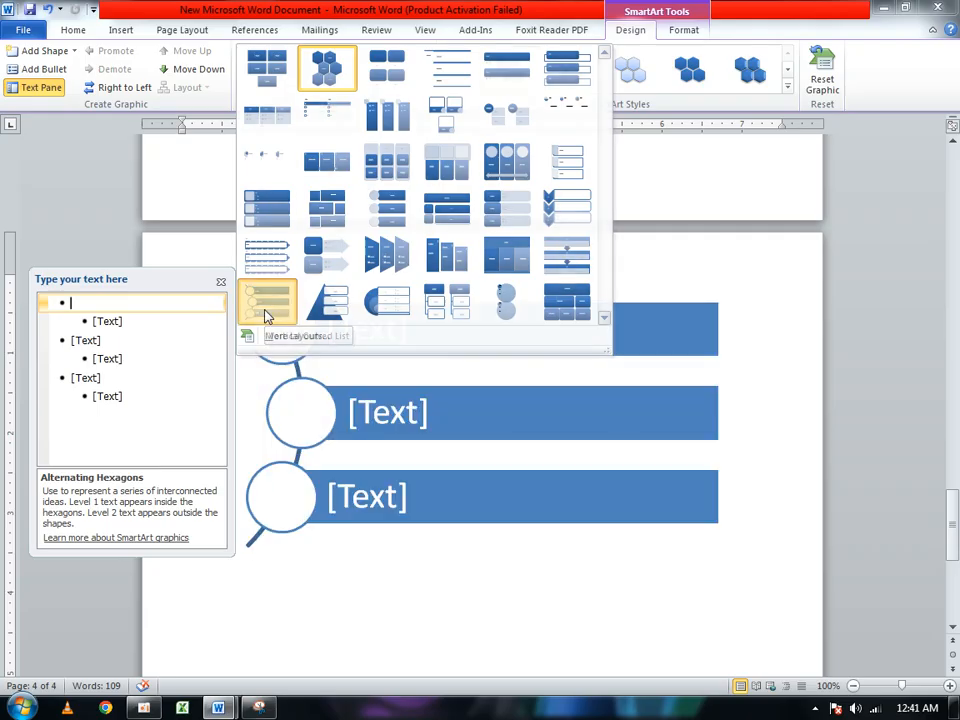
pyautogui.click(266, 315)
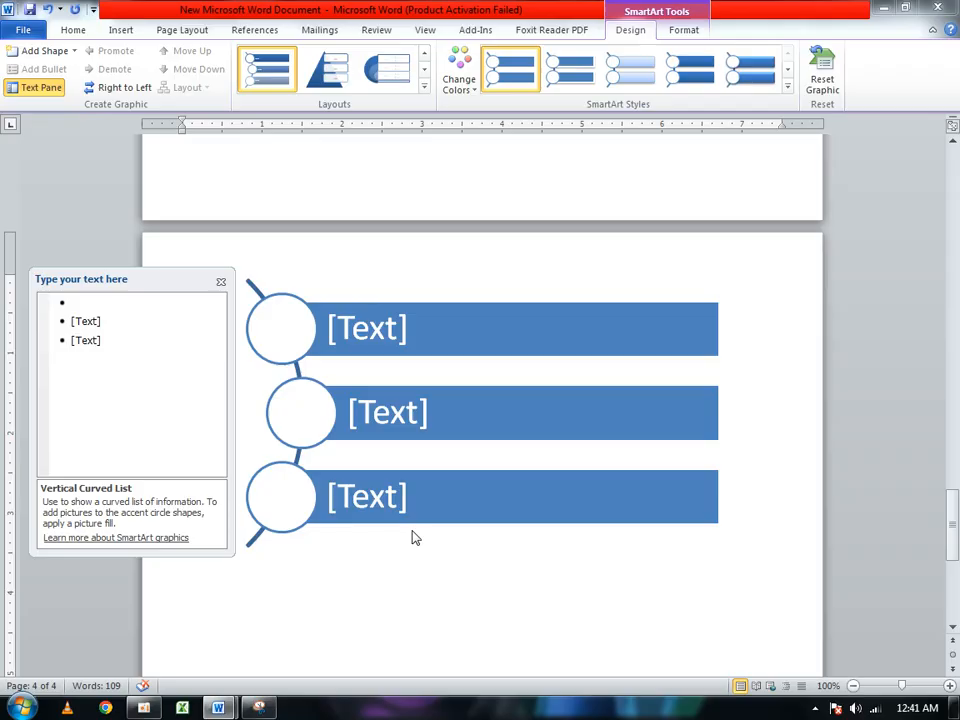
pyautogui.click(686, 32)
pyautogui.click(647, 31)
# Insert a screenshot of the open Document1 window above the SmartArt graphic on page 4.
pyautogui.click(121, 30)
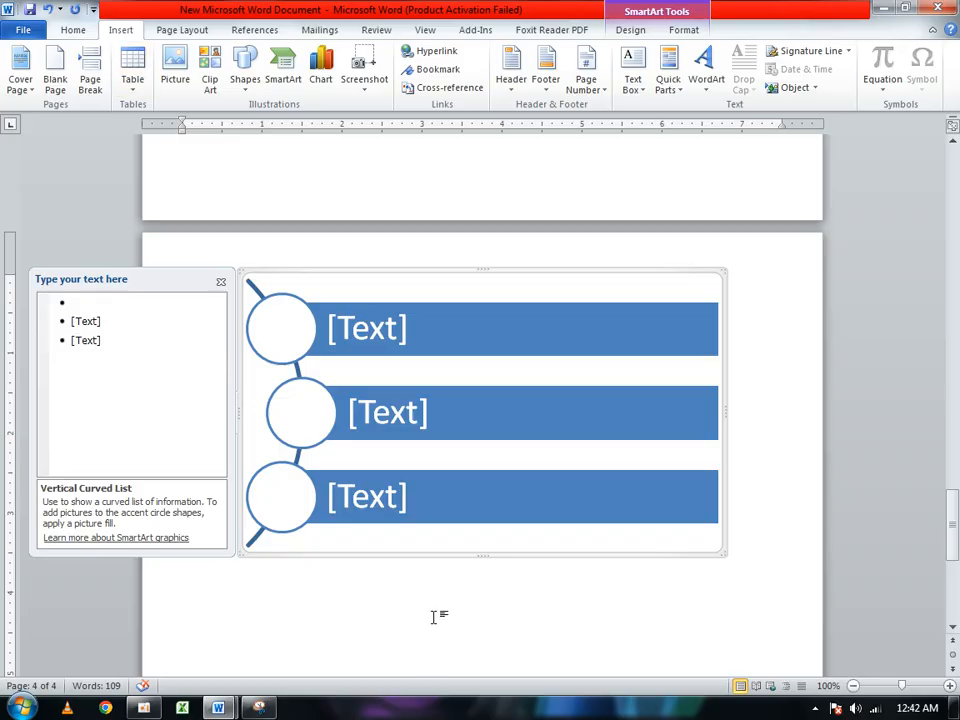
pyautogui.click(371, 86)
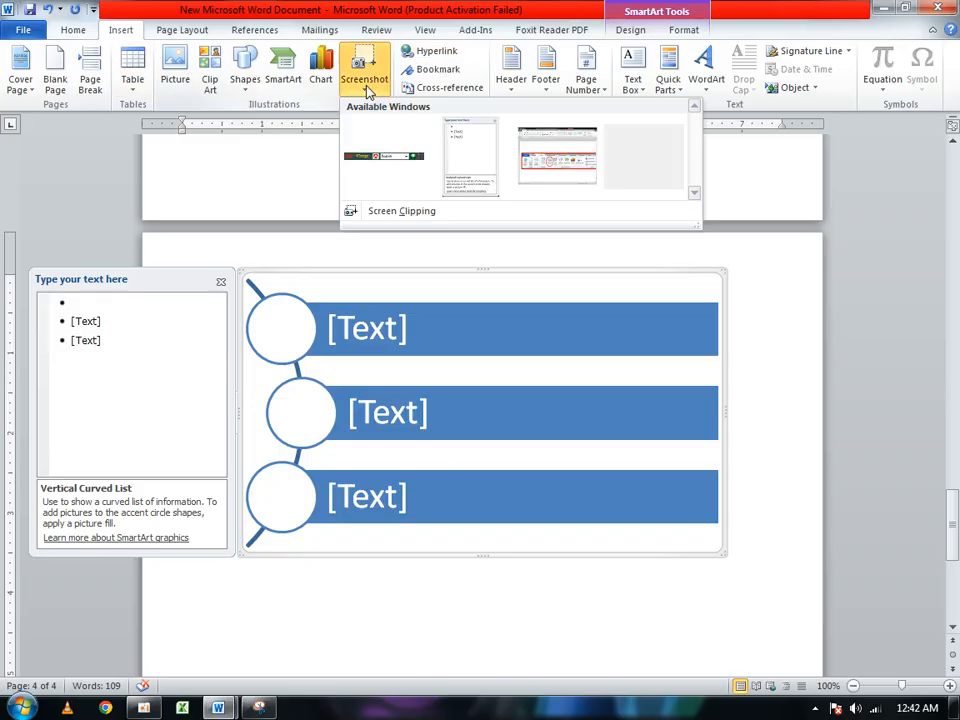
pyautogui.click(559, 176)
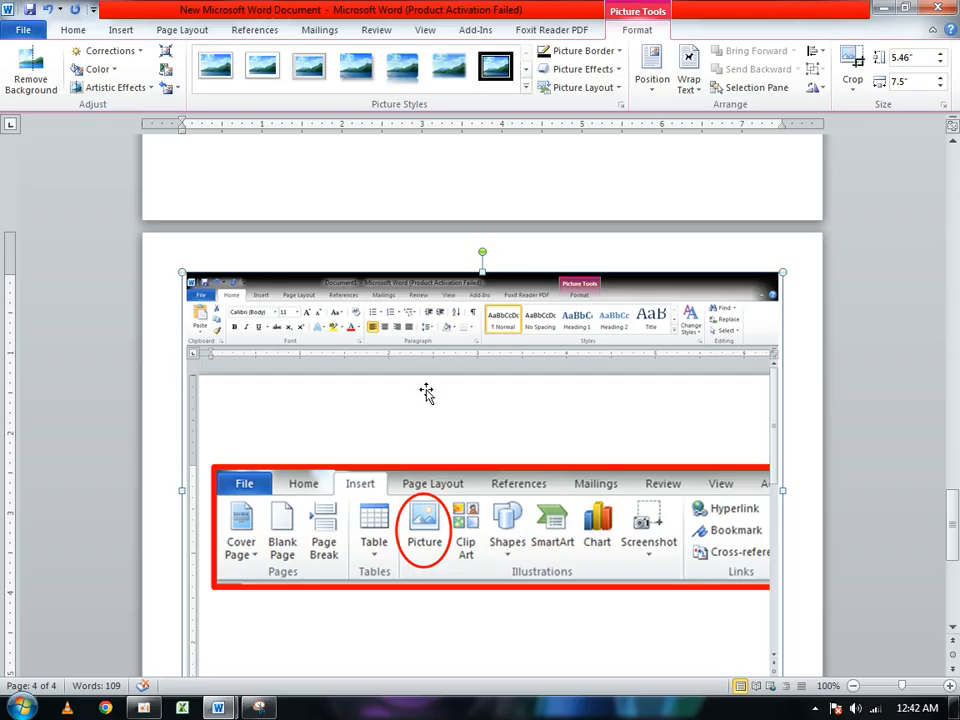
pyautogui.scroll(-4, 426, 392)
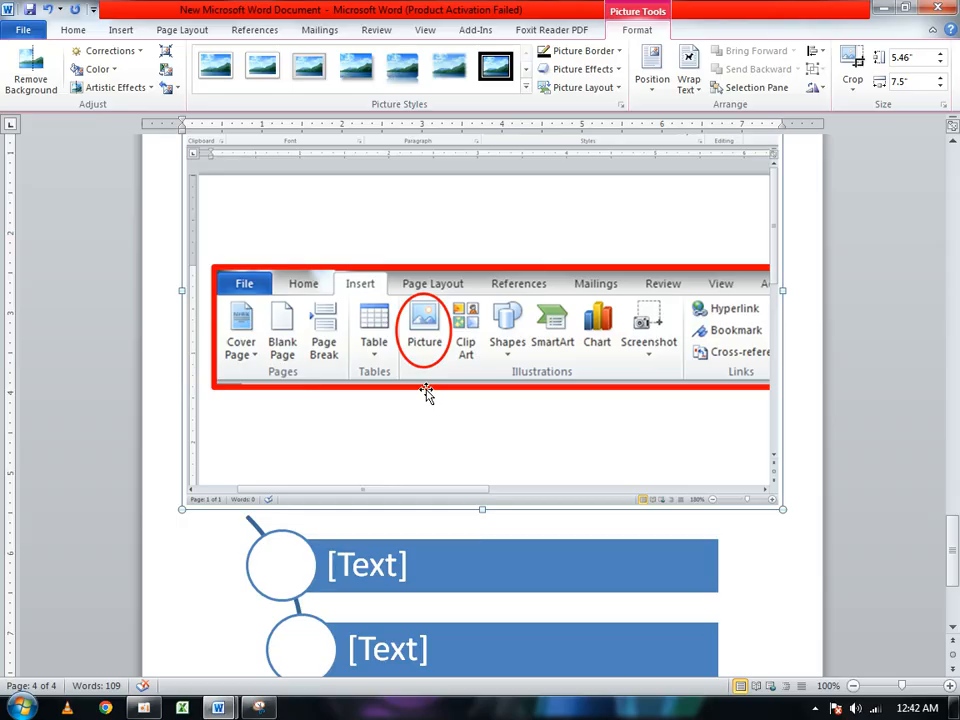
pyautogui.keyDown('ctrl'); pyautogui.scroll(-5, 426, 392); pyautogui.keyUp('ctrl')
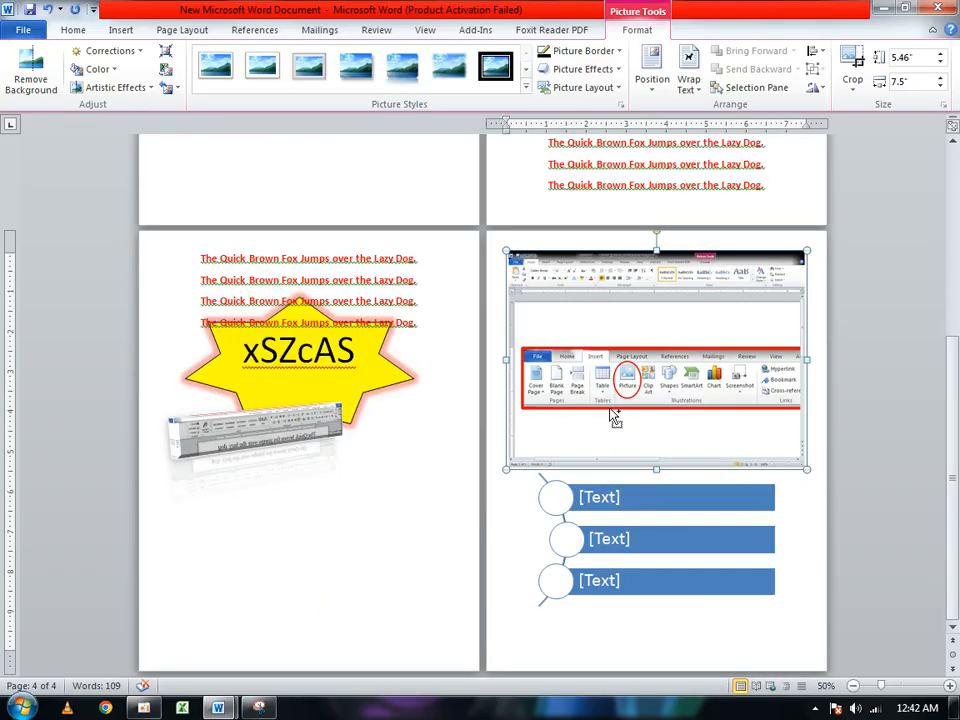
pyautogui.keyDown('ctrl'); pyautogui.scroll(-4, 613, 418); pyautogui.keyUp('ctrl')
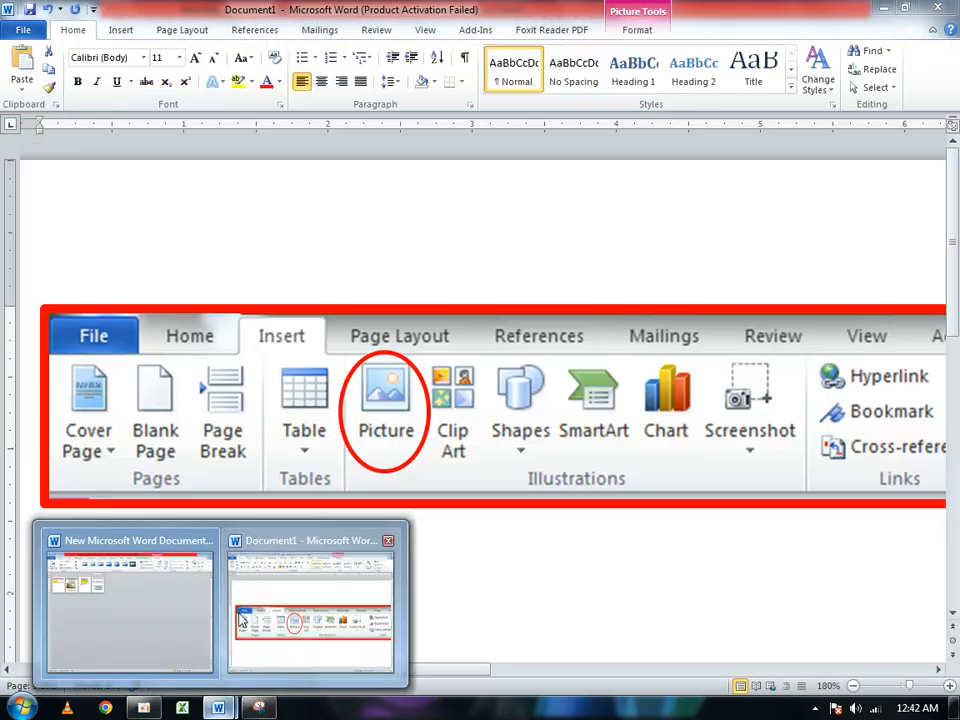
# Switch to Document1 and replace its ribbon picture with a screenshot of the blank grey window.
pyautogui.click(310, 605)
pyautogui.scroll(-5, 410, 455)
pyautogui.scroll(-10, 406, 454)
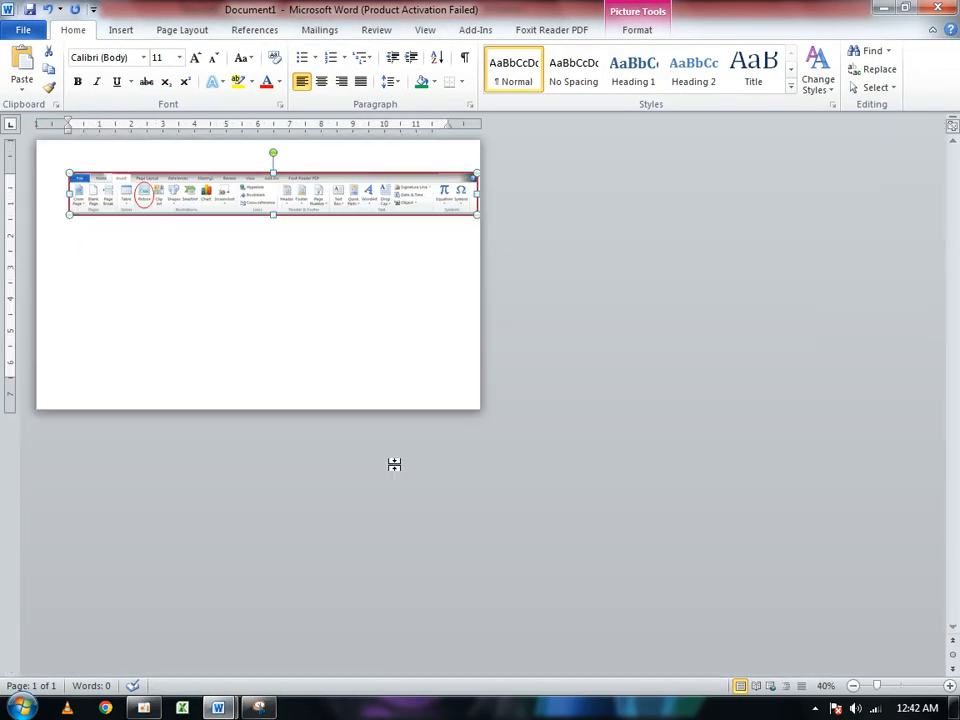
pyautogui.scroll(5, 392, 463)
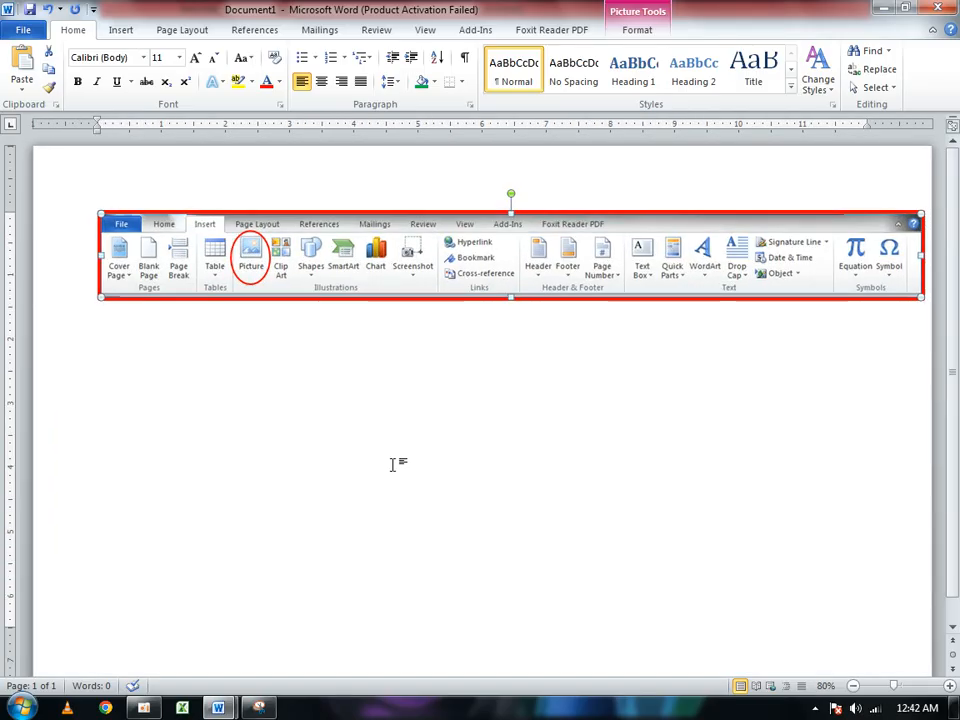
pyautogui.click(195, 29)
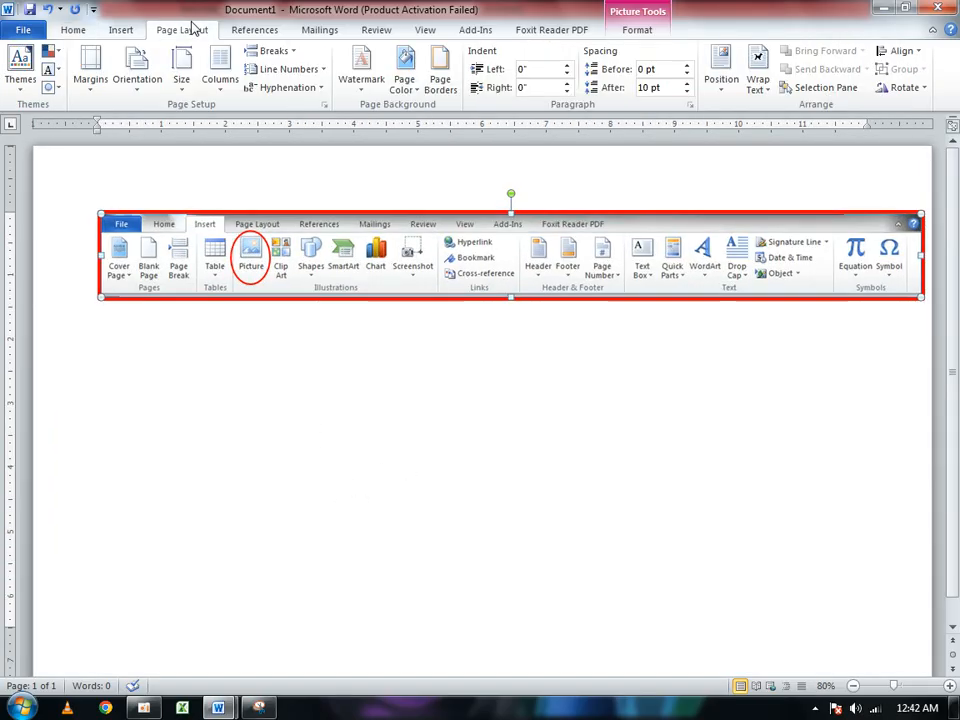
pyautogui.click(128, 29)
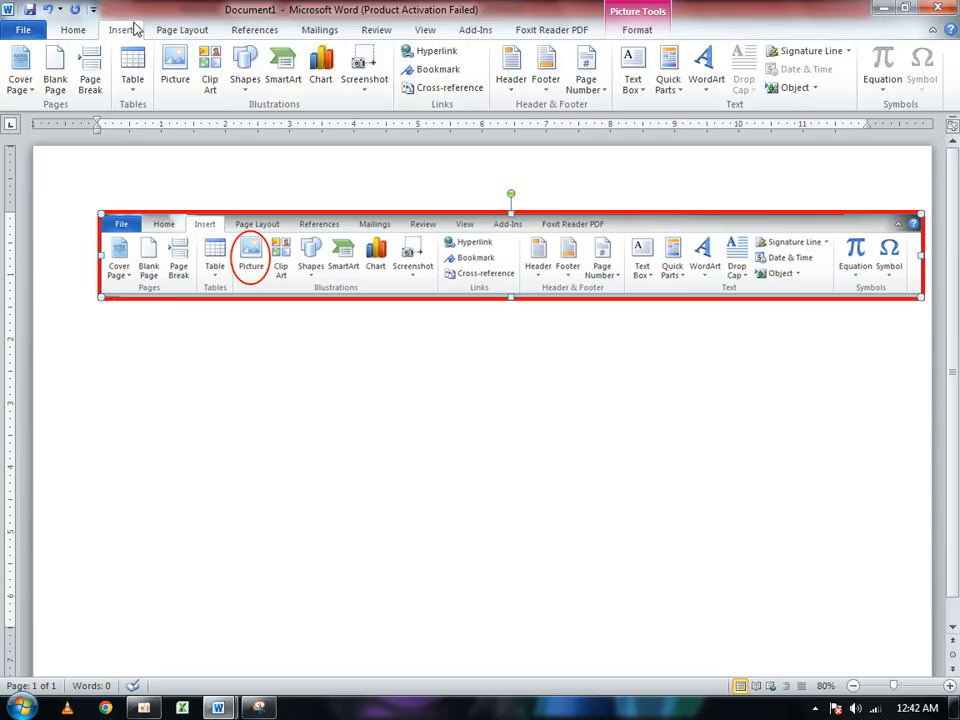
pyautogui.click(359, 72)
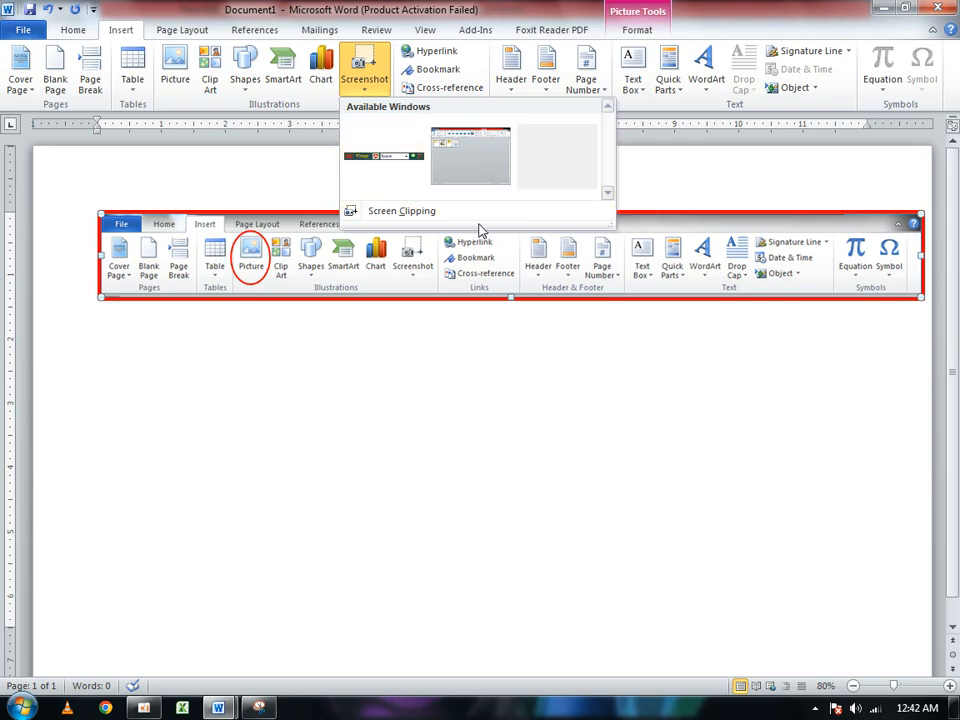
pyautogui.click(589, 158)
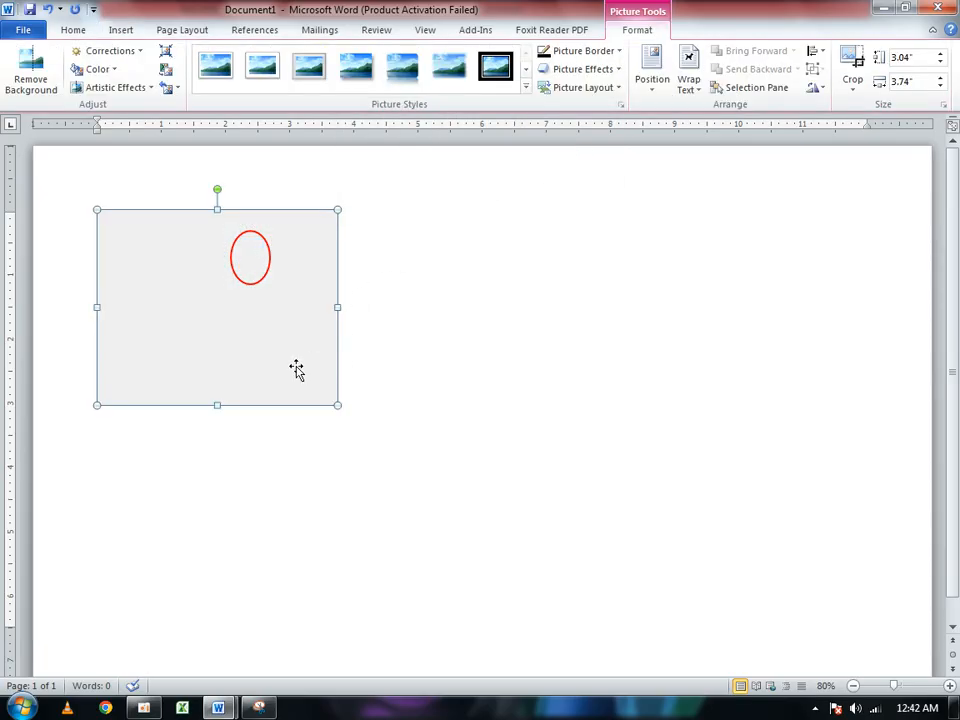
# Replace the grey picture with a screenshot of the language toolbar window and move the red oval below it.
pyautogui.click(120, 30)
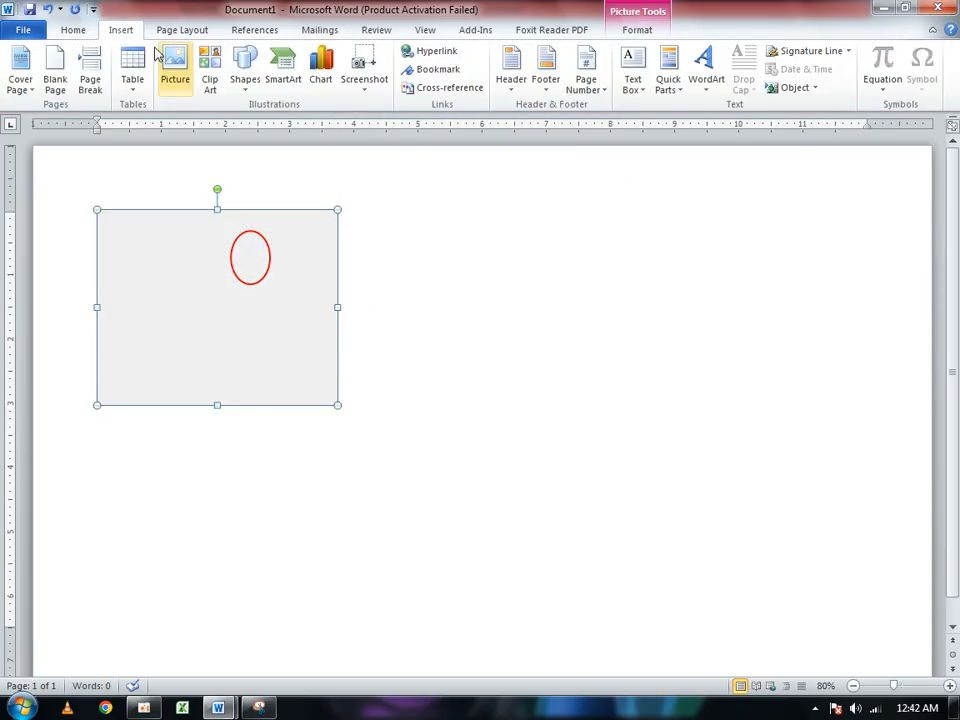
pyautogui.click(362, 92)
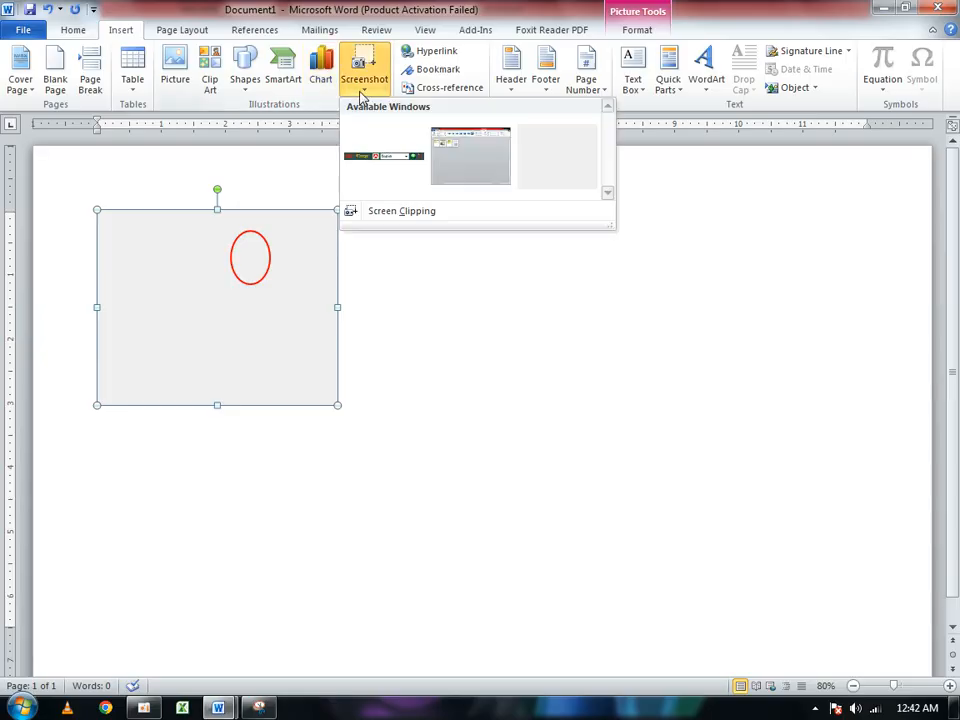
pyautogui.click(370, 155)
pyautogui.moveTo(270, 222); pyautogui.dragTo(358, 287)
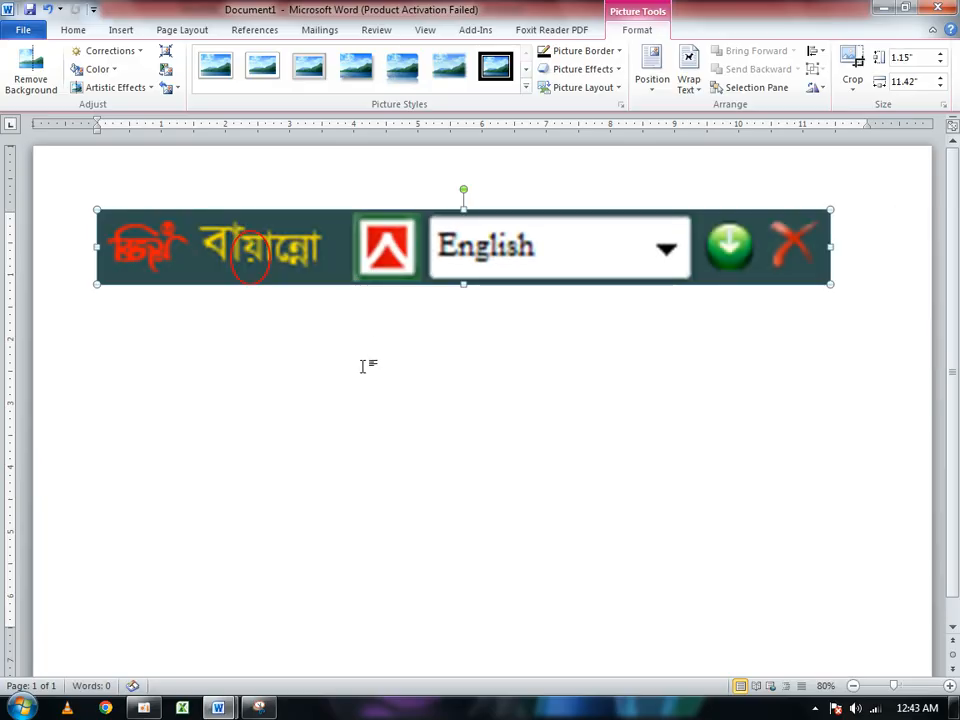
pyautogui.moveTo(264, 257)
pyautogui.mouseDown()
pyautogui.moveTo(354, 407)
pyautogui.moveTo(348, 399)
pyautogui.mouseUp()
pyautogui.click(441, 405)
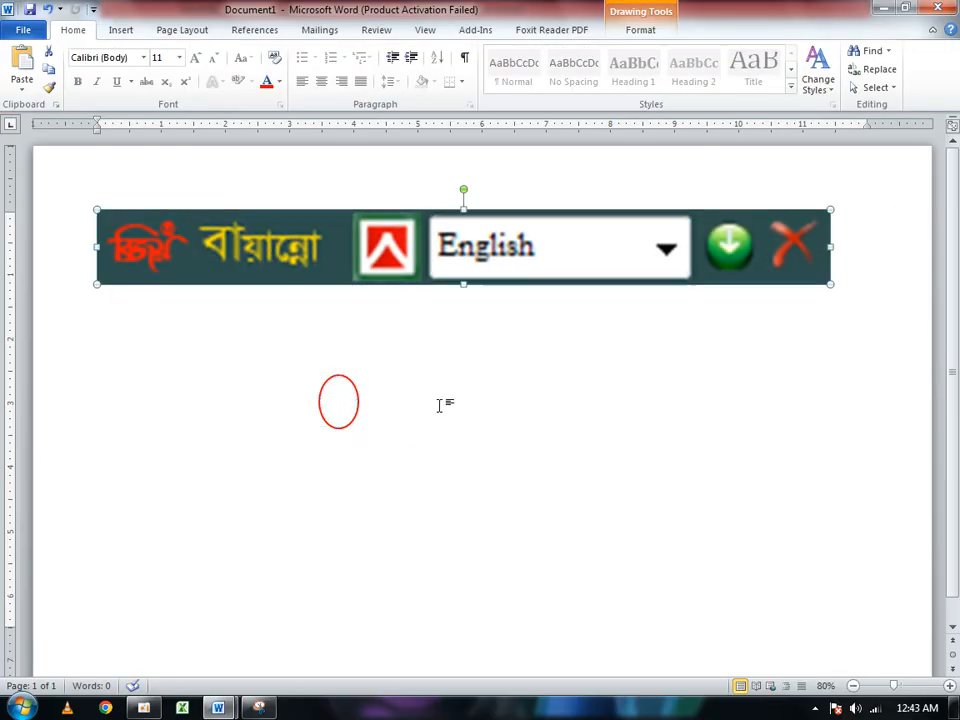
# Close Document1 without saving its changes.
pyautogui.click(128, 29)
pyautogui.click(938, 7)
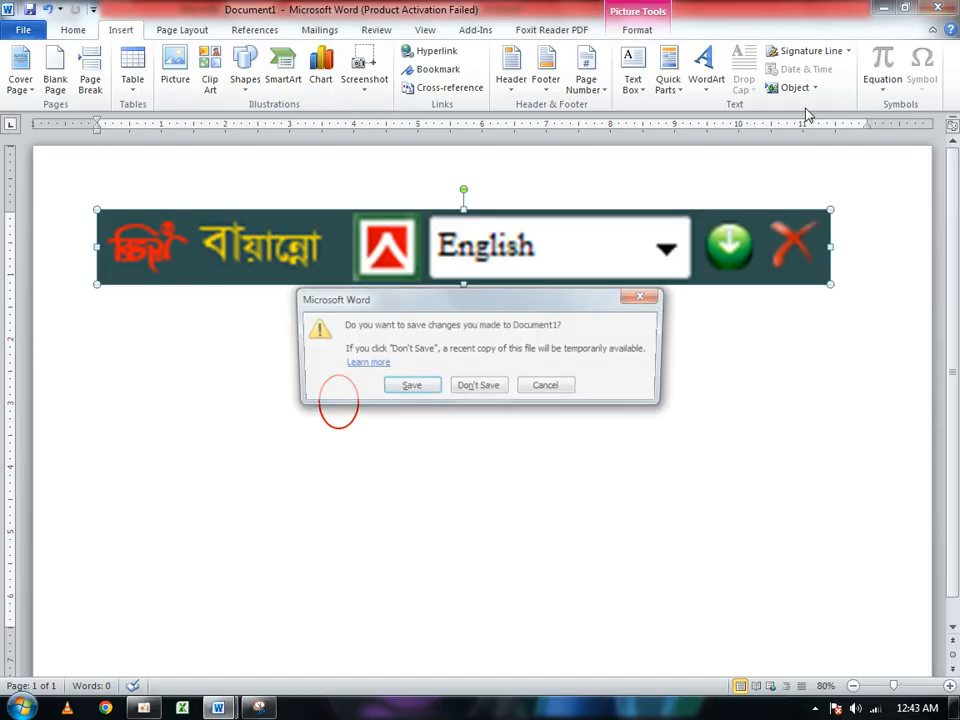
pyautogui.click(487, 389)
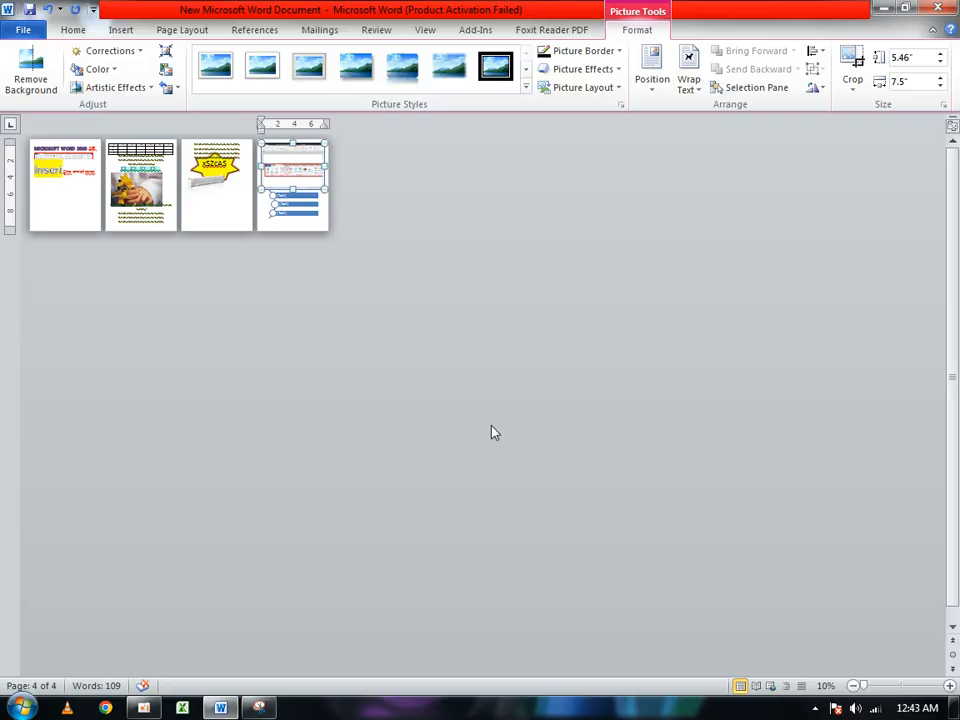
# Continue the document after the SmartArt graphic onto a blank fifth page.
pyautogui.scroll(10, 492, 427)
pyautogui.scroll(-4, 526, 436)
pyautogui.scroll(-1, 528, 440)
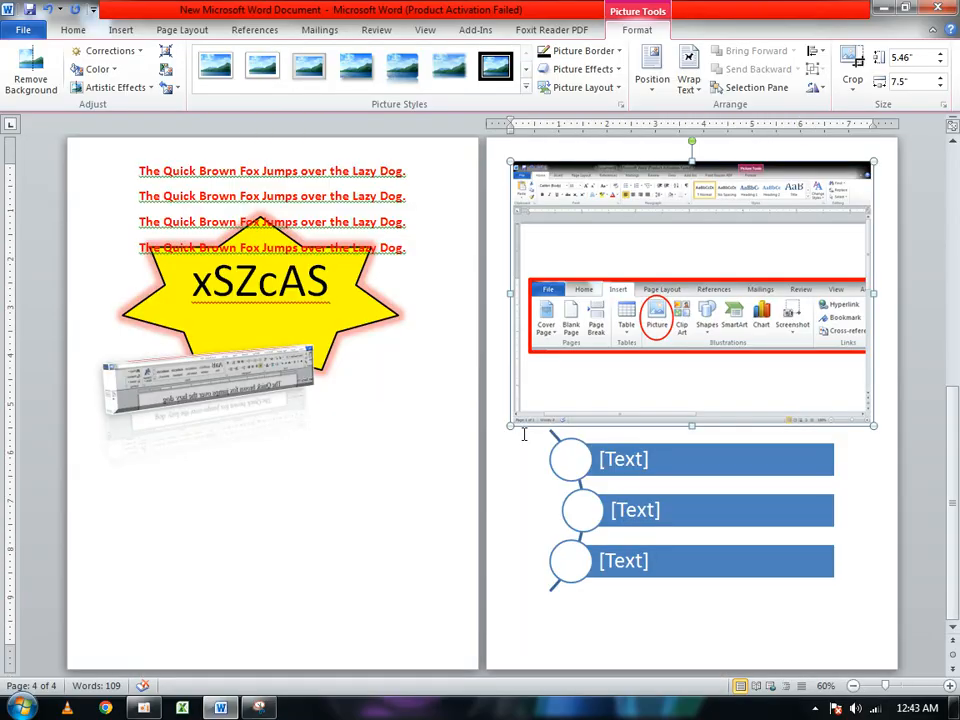
pyautogui.click(581, 514)
pyautogui.press('Return')
pyautogui.scroll(8, 572, 516)
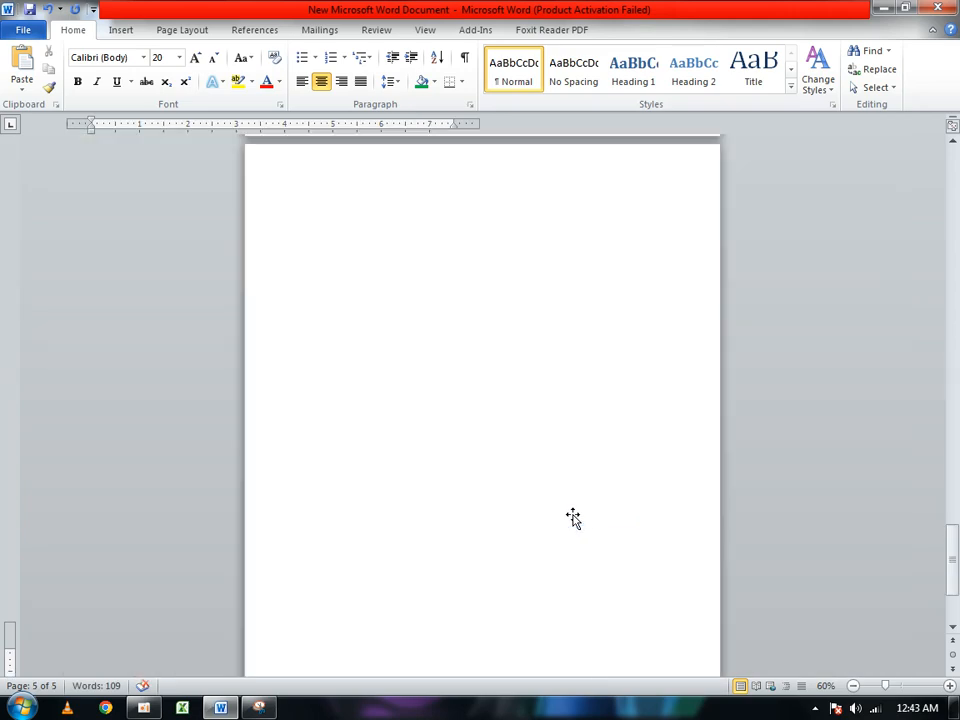
pyautogui.scroll(-5, 484, 378)
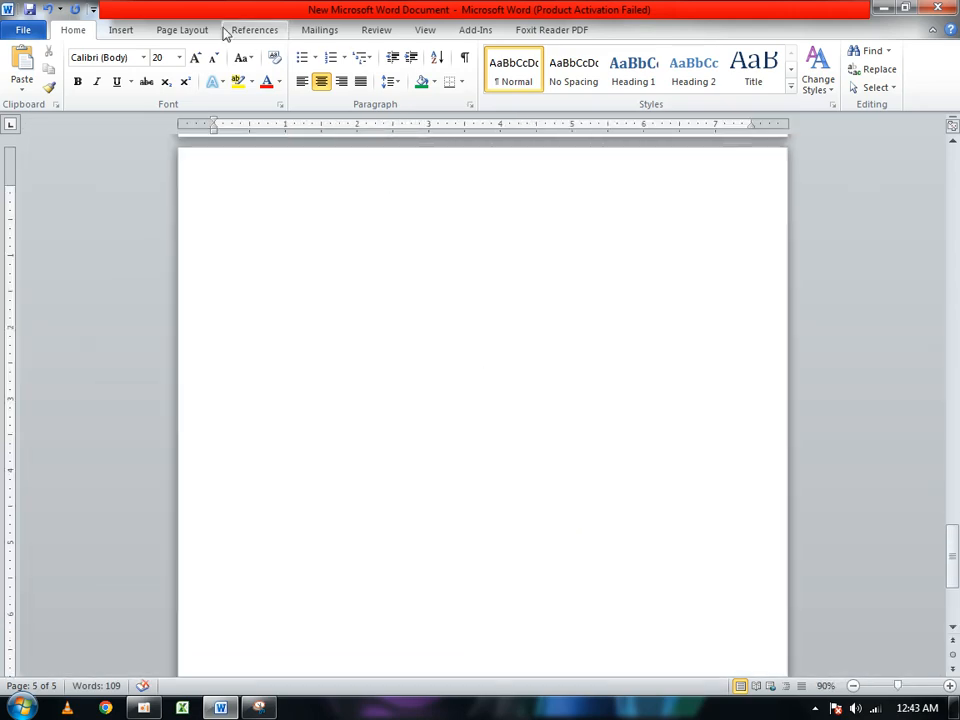
# Insert the Alphabet header and enter ABCD as its document title.
pyautogui.click(116, 31)
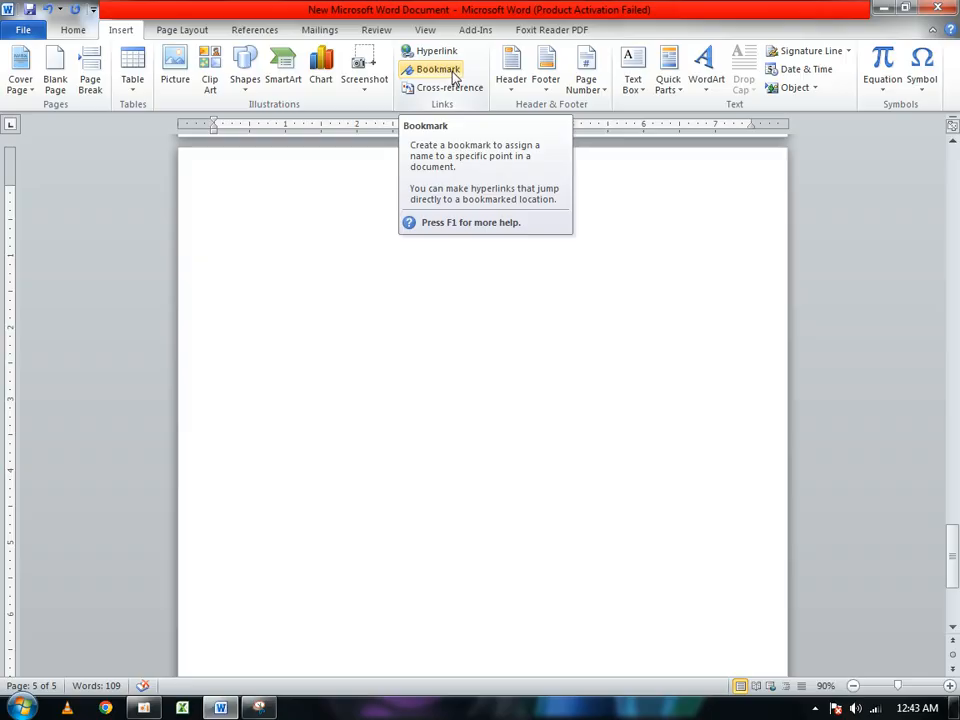
pyautogui.click(514, 90)
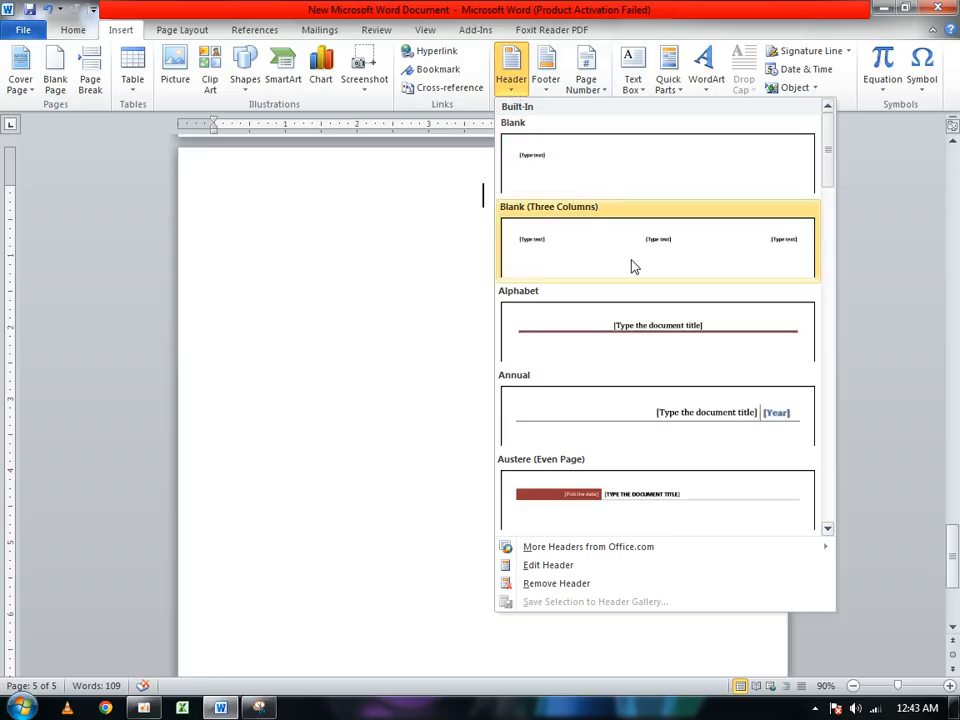
pyautogui.click(647, 345)
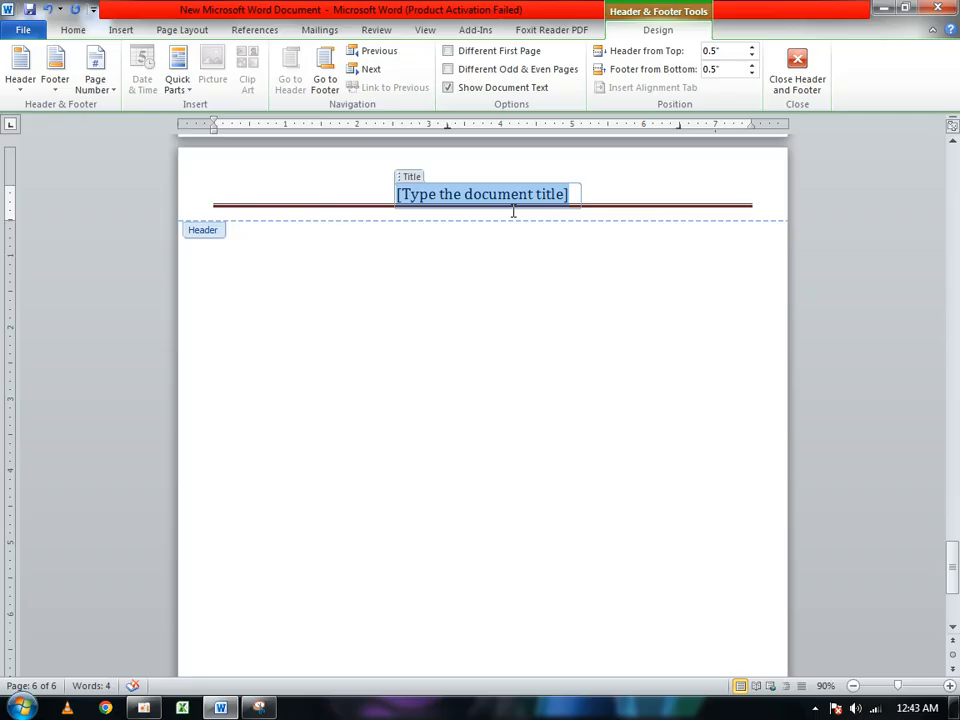
pyautogui.write('ABCD')
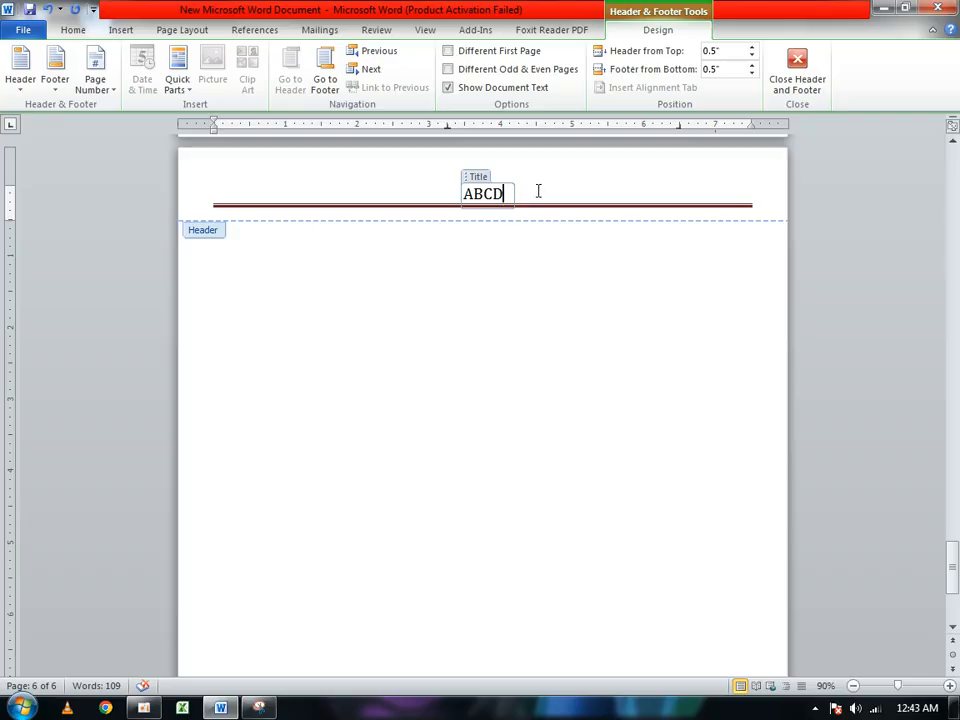
# Insert a page number at the top of the page in the Plain Number 2 style.
pyautogui.click(110, 96)
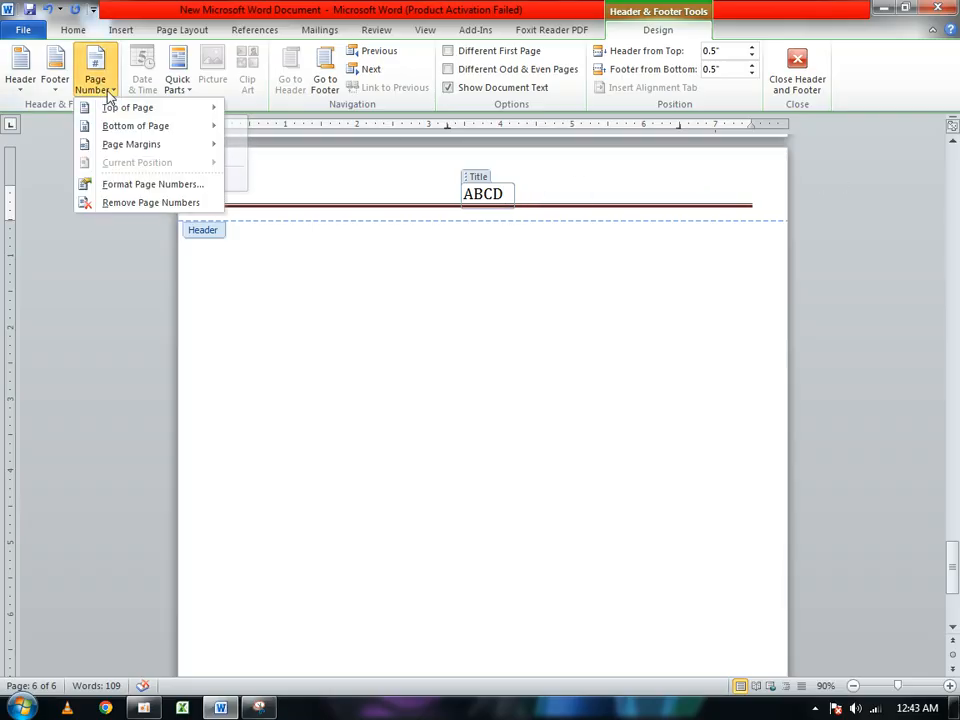
pyautogui.moveTo(112, 107)
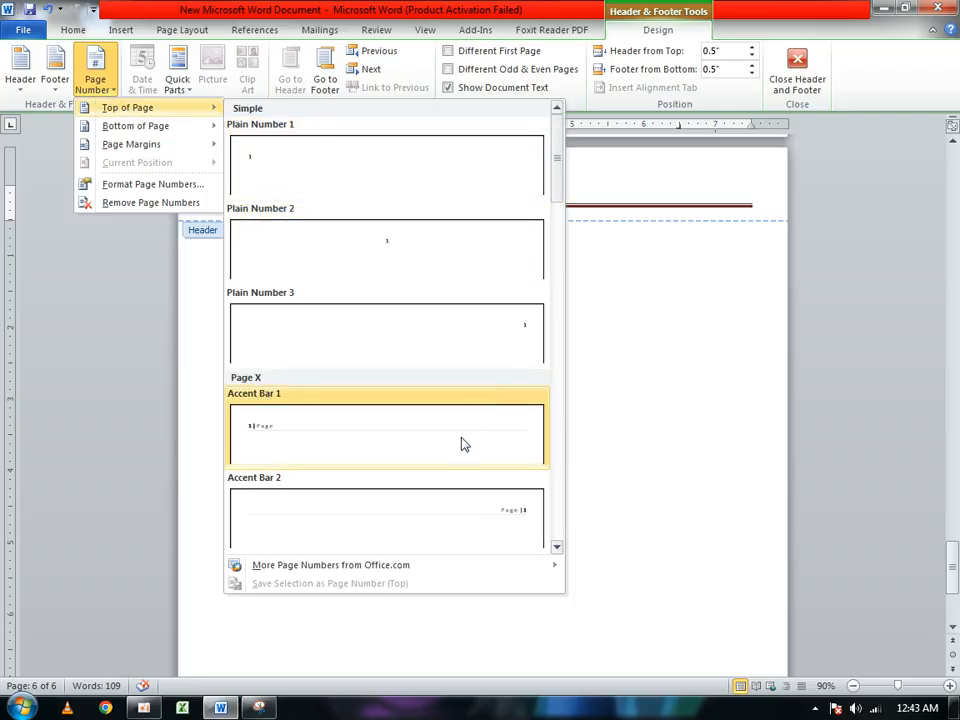
pyautogui.click(424, 255)
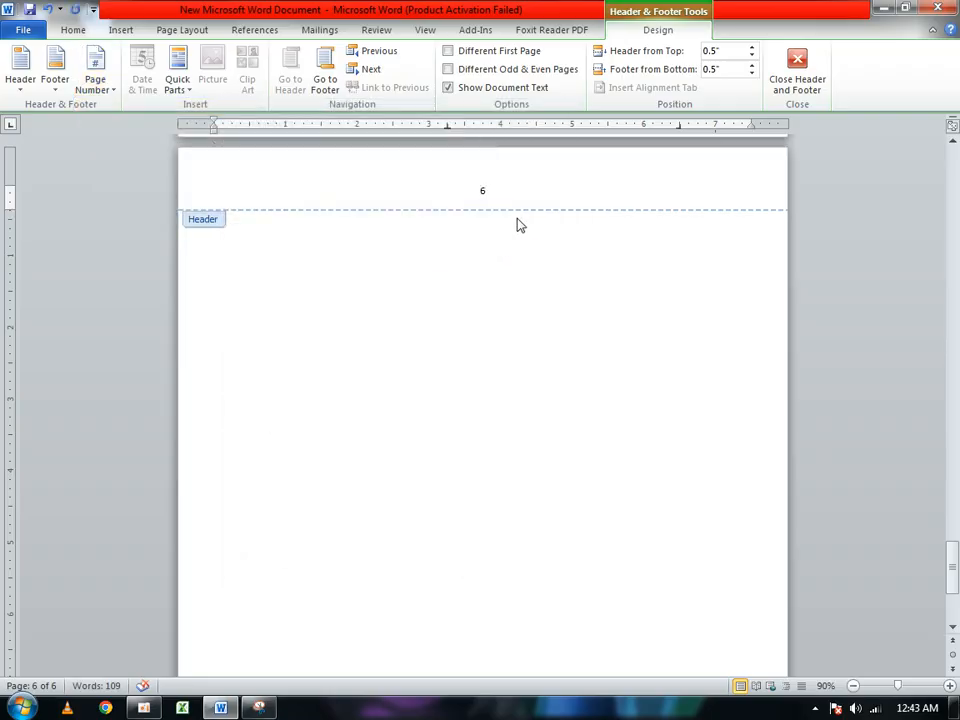
# Undo the Plain Number 2 page number insertion and return to editing the document body.
pyautogui.scroll(-8, 497, 272)
pyautogui.scroll(7, 490, 278)
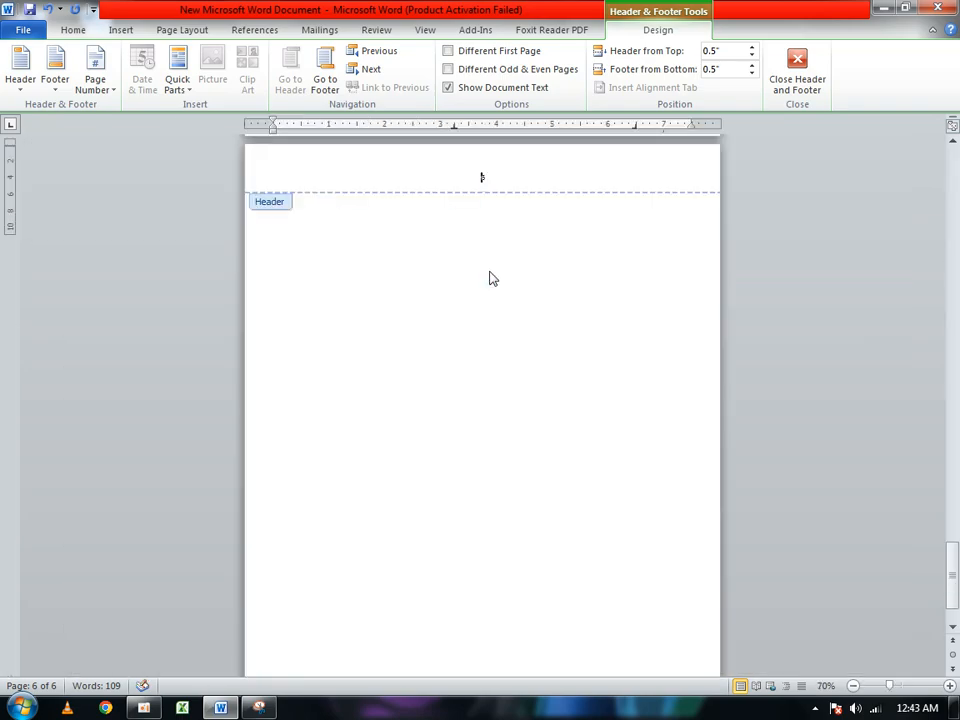
pyautogui.hotkey('ctrl', 'z')
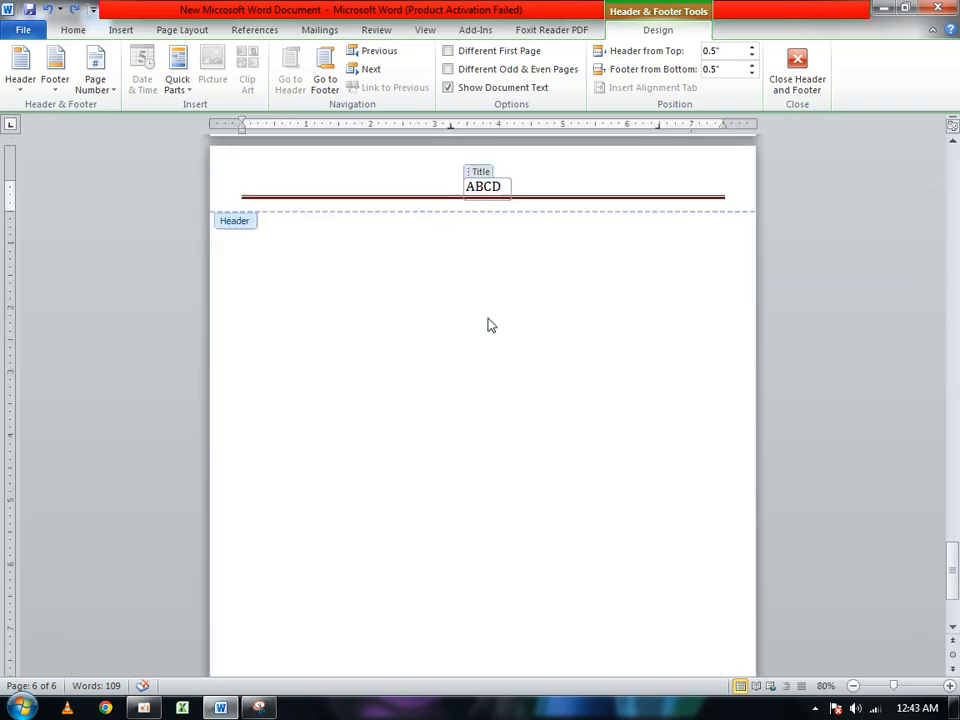
pyautogui.scroll(-5, 490, 326)
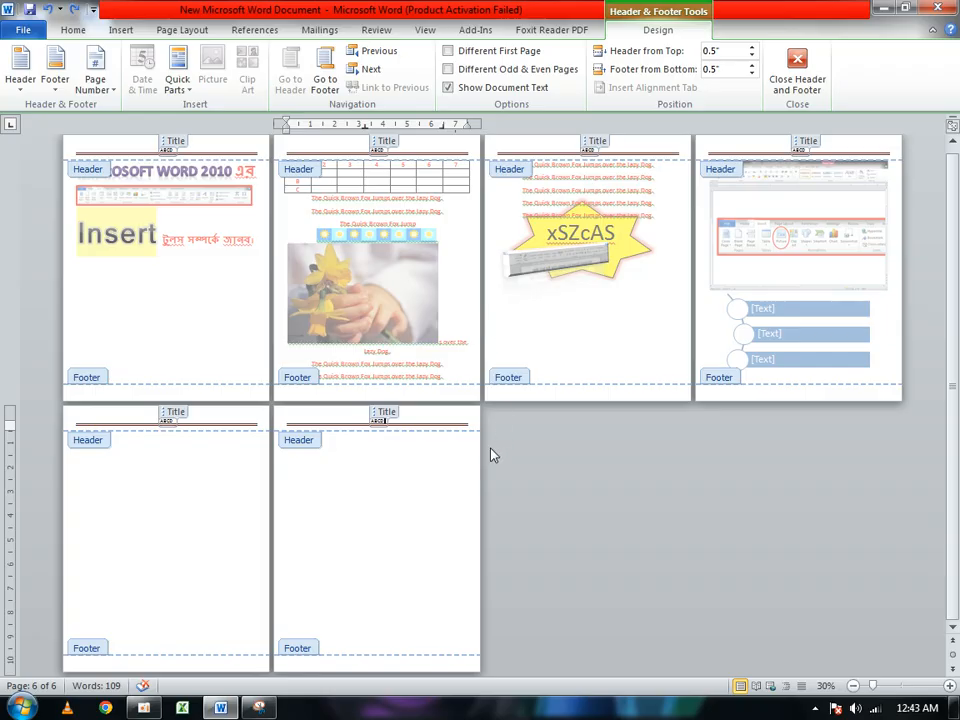
pyautogui.doubleClick(482, 348)
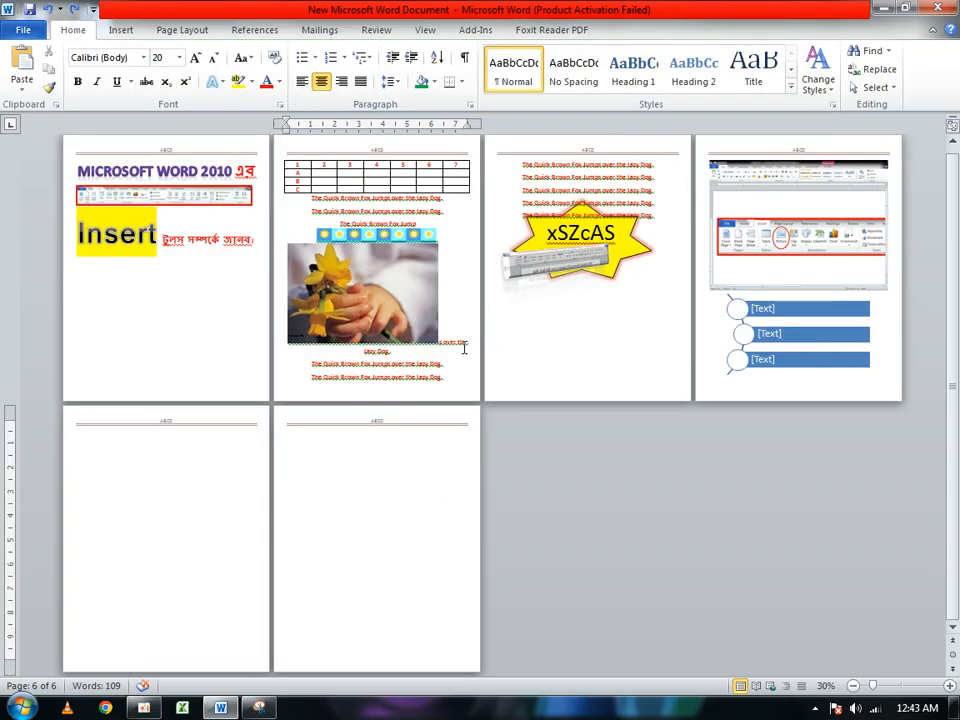
# Preview the document for printing, paging back from page 6 to page 1 to check the ABCD header.
pyautogui.hotkey('ctrl', 'p')
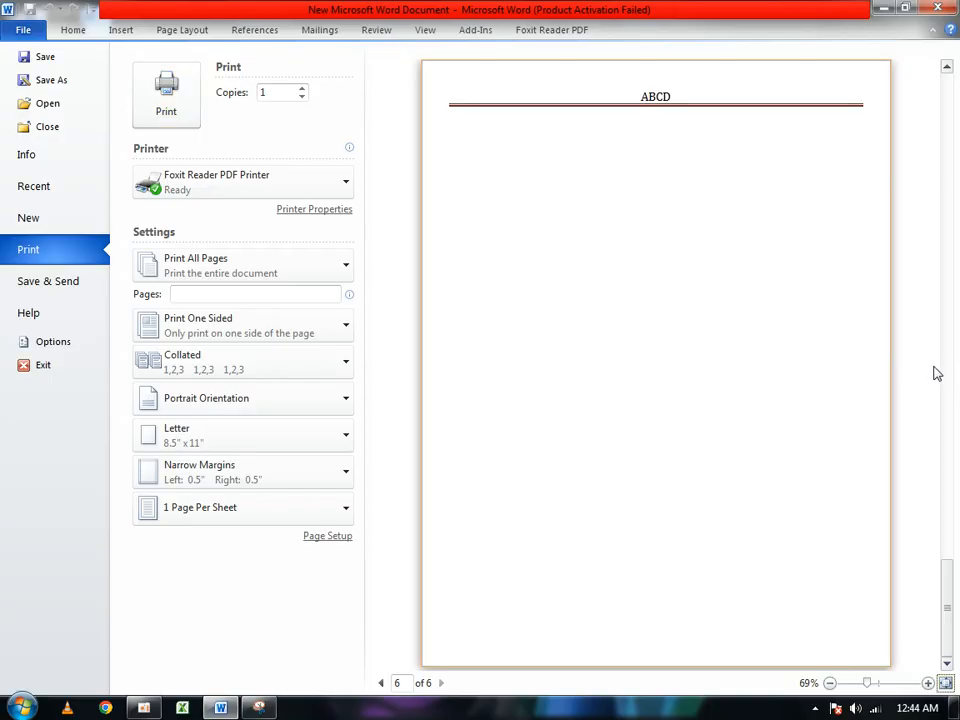
pyautogui.click(381, 683)
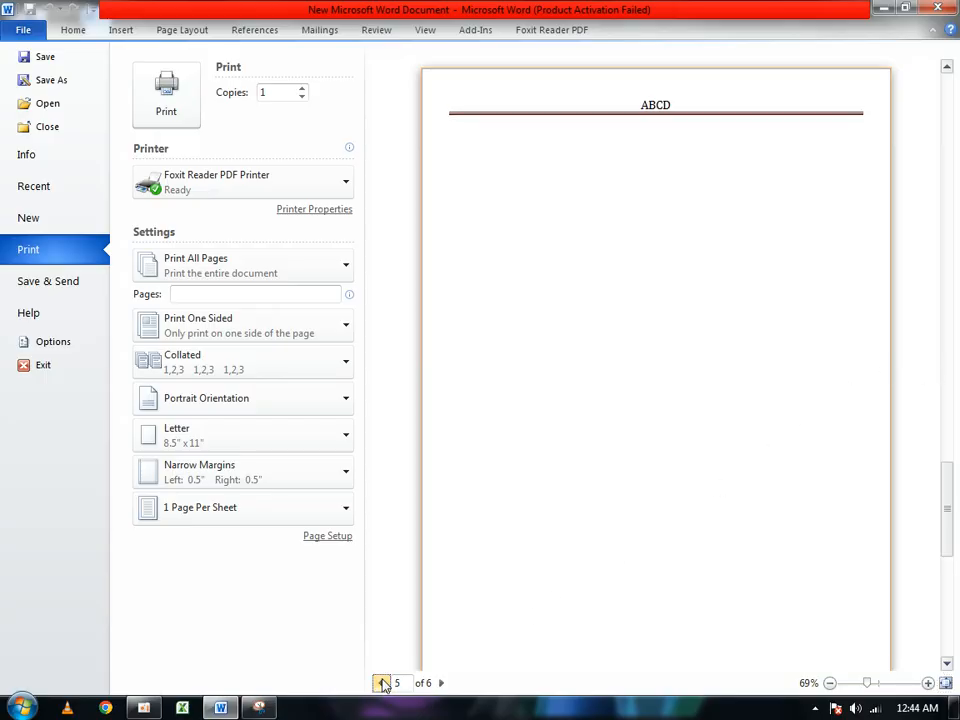
pyautogui.click(381, 683)
pyautogui.click(381, 683)
pyautogui.click(381, 683)
pyautogui.click(381, 683)
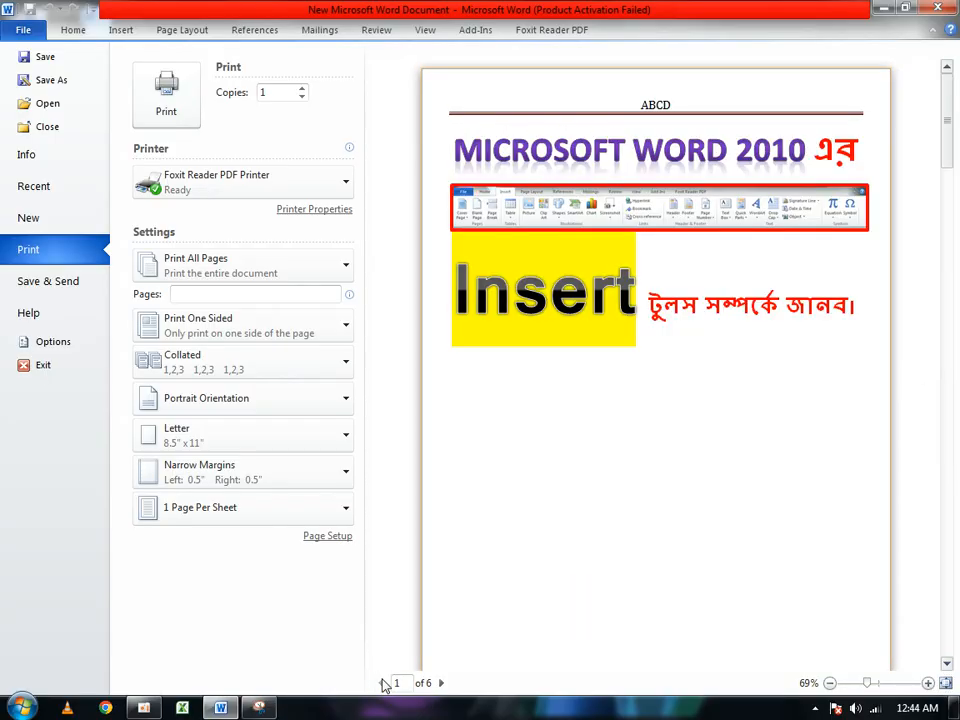
pyautogui.press('Escape')
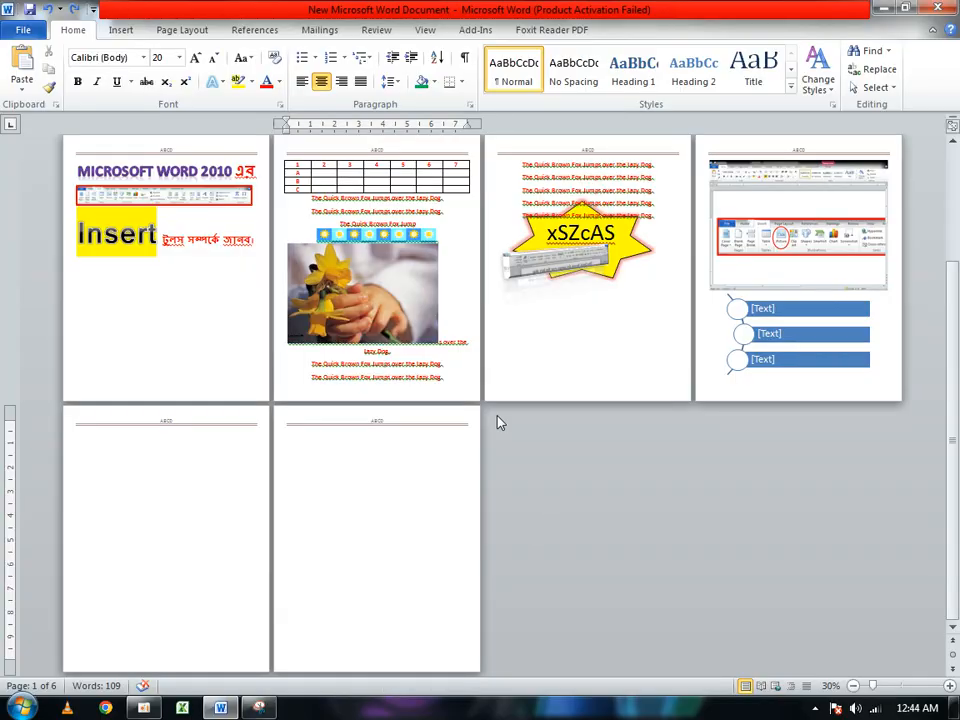
# Insert a page number at the bottom of the page in the Accent Bar 2 style and leave footer editing.
pyautogui.scroll(4, 281, 260)
pyautogui.click(120, 29)
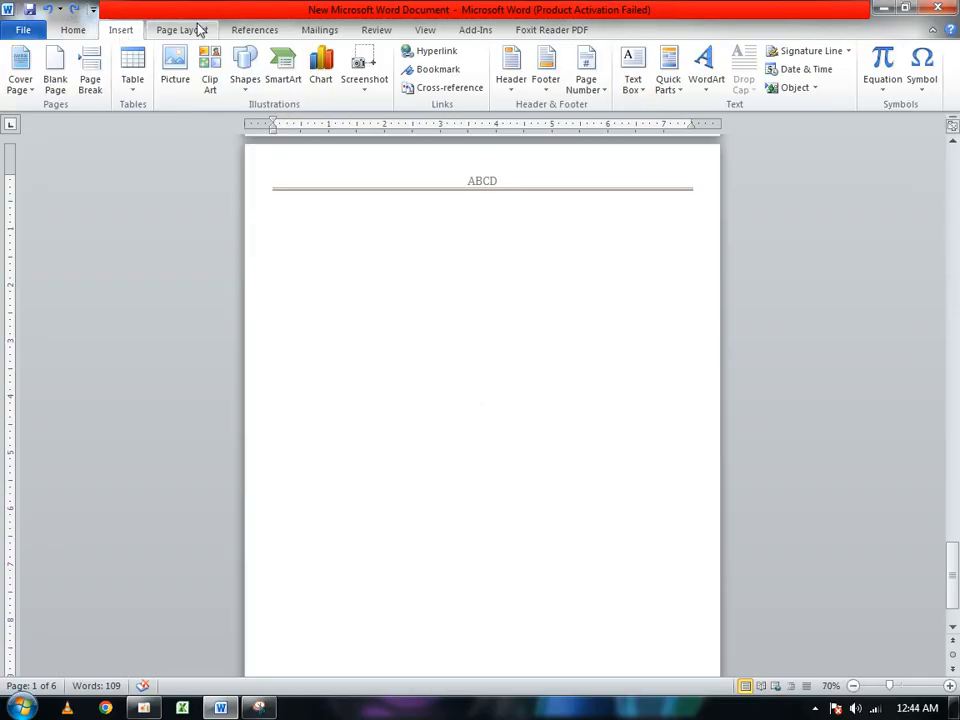
pyautogui.click(604, 92)
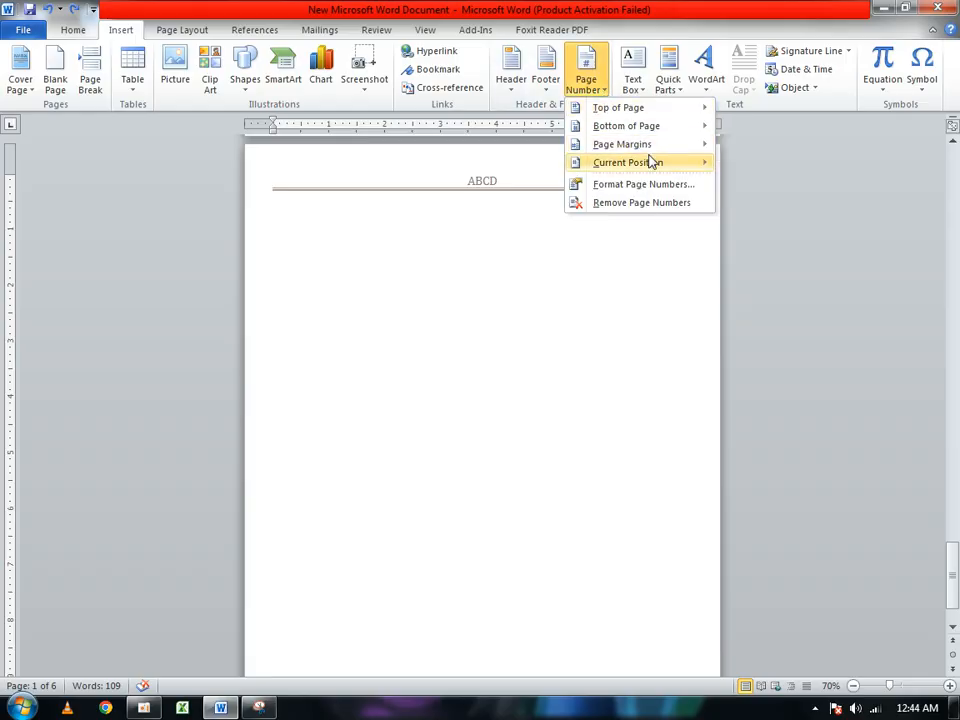
pyautogui.moveTo(671, 154)
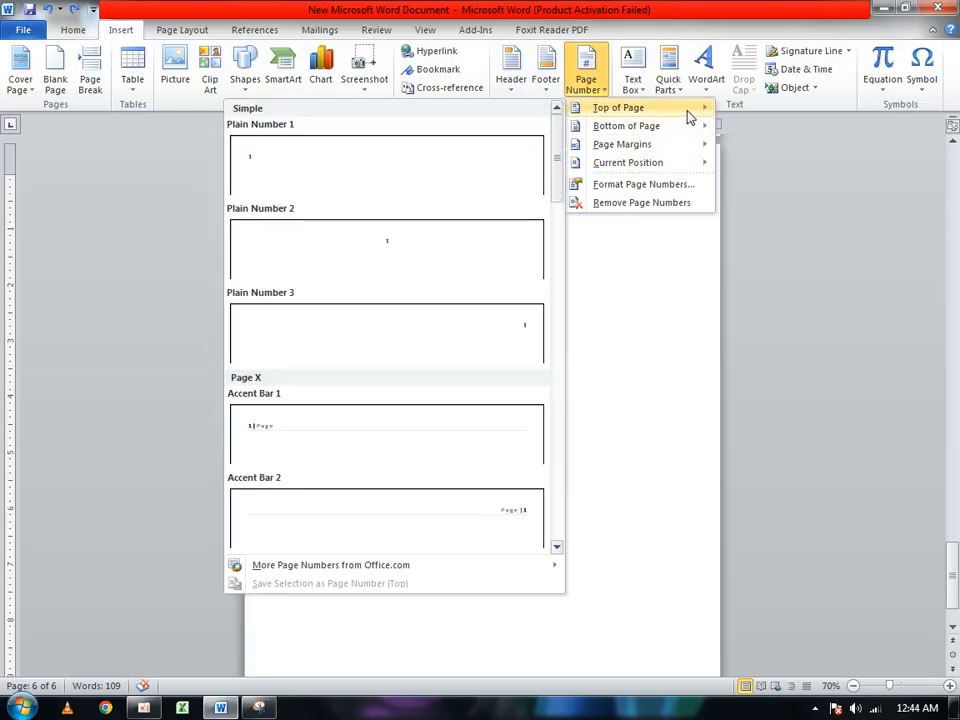
pyautogui.moveTo(707, 125)
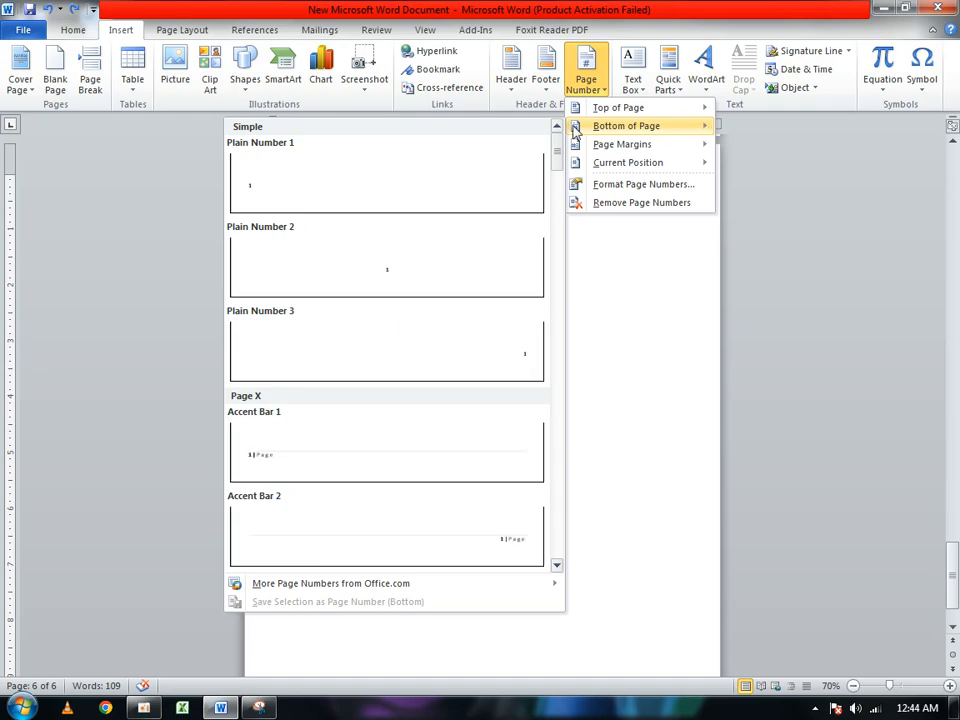
pyautogui.click(481, 554)
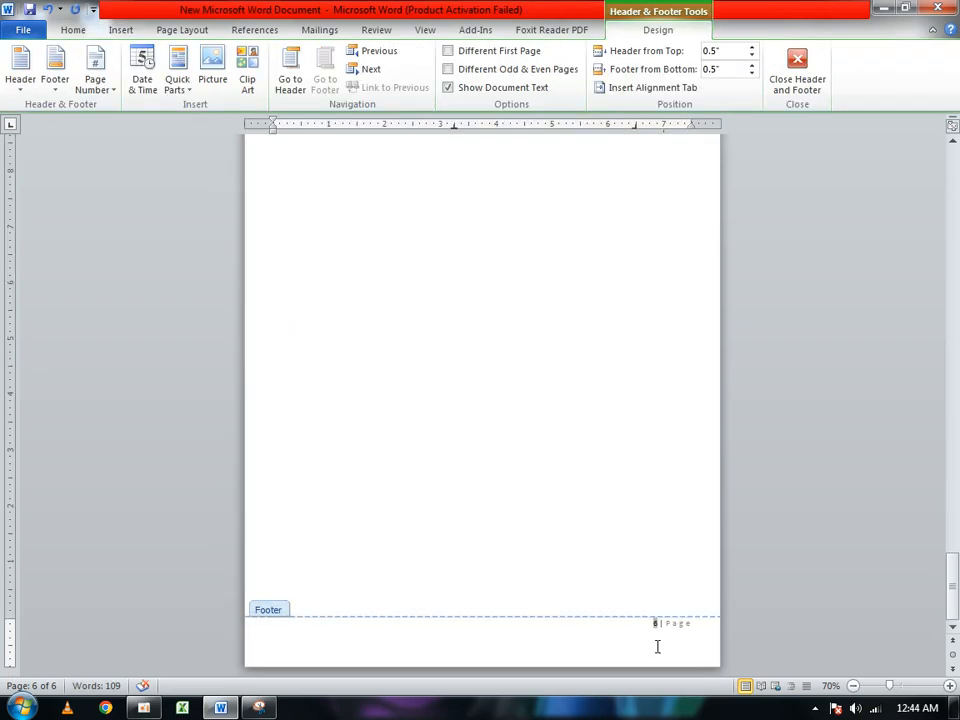
pyautogui.scroll(10, 657, 626)
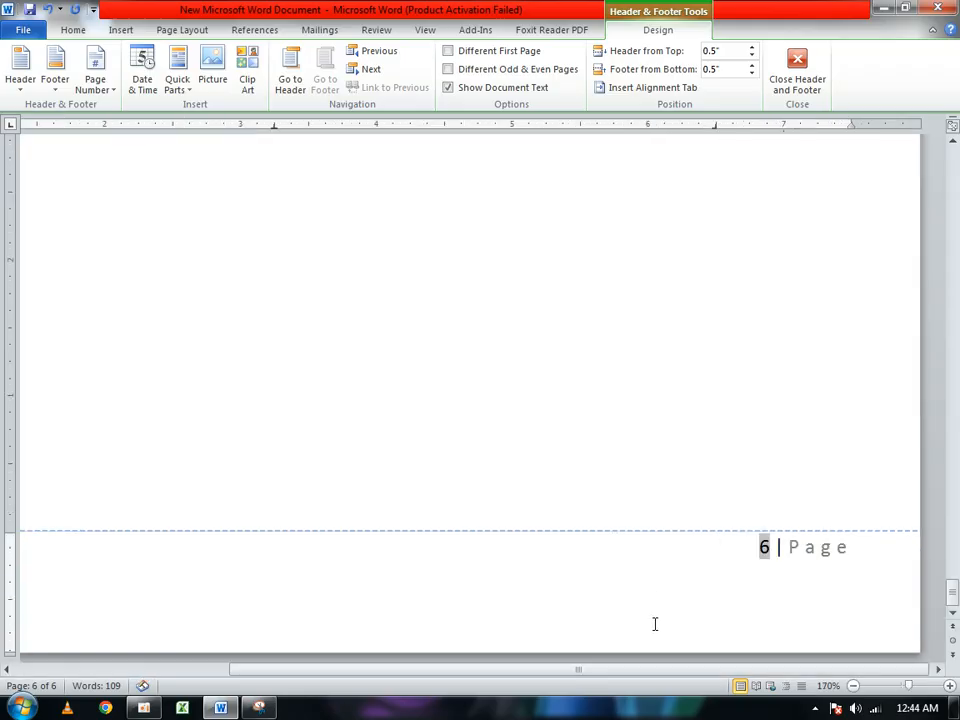
pyautogui.scroll(5, 655, 624)
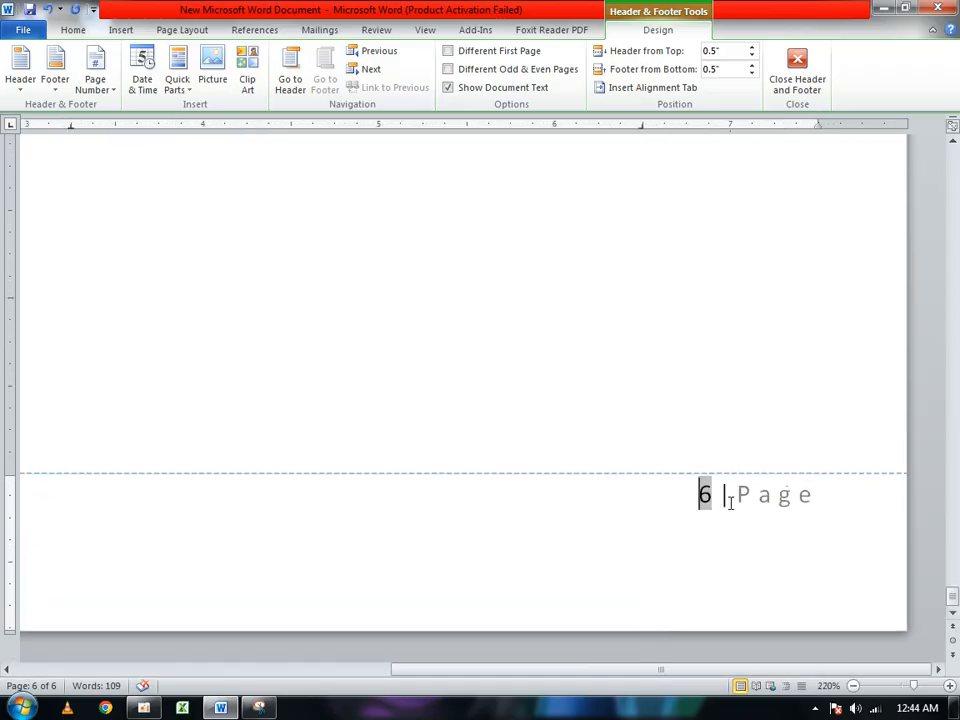
pyautogui.scroll(-18, 718, 508)
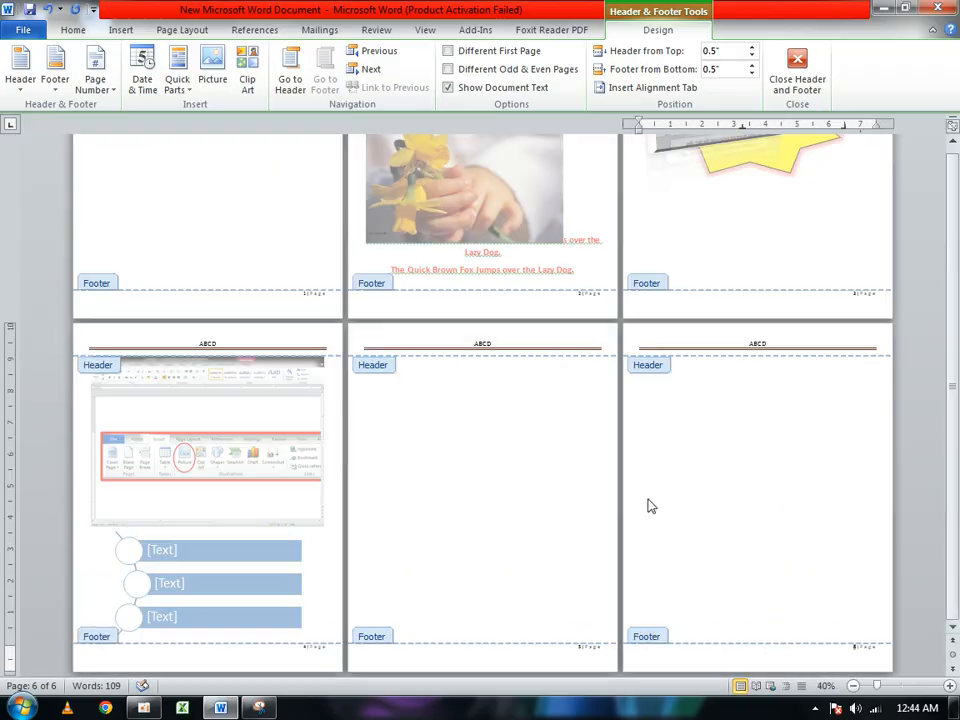
pyautogui.scroll(-2, 648, 506)
pyautogui.scroll(5, 648, 506)
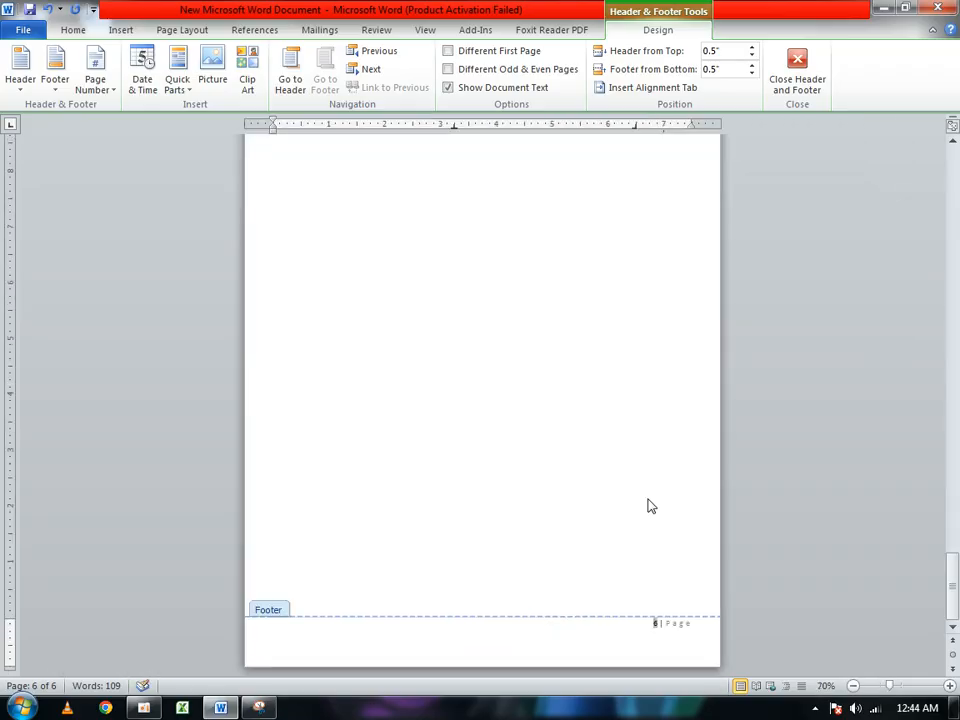
pyautogui.scroll(-1, 648, 506)
pyautogui.doubleClick(669, 486)
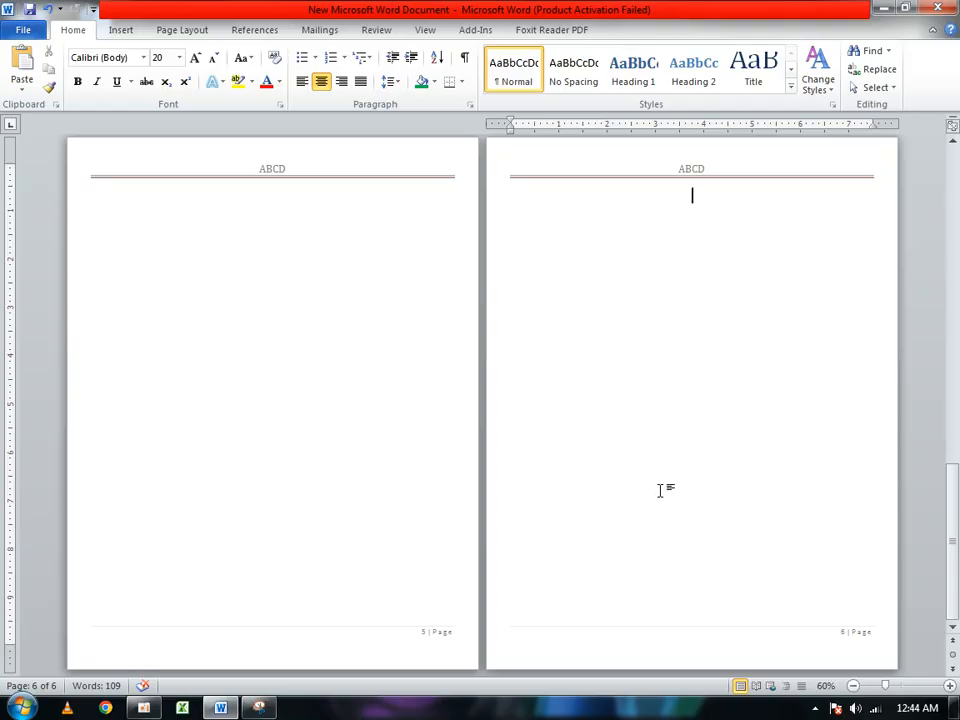
# Draw a text box about 3.59" wide and 2.76" high on page 5 and enter asdadad in it.
pyautogui.click(130, 32)
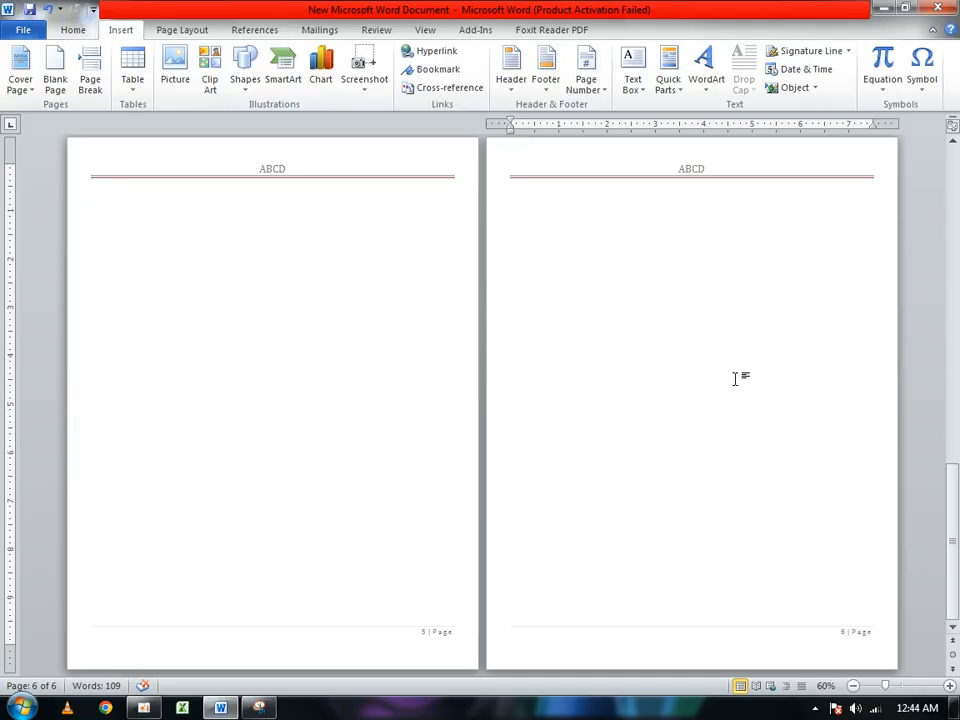
pyautogui.click(633, 88)
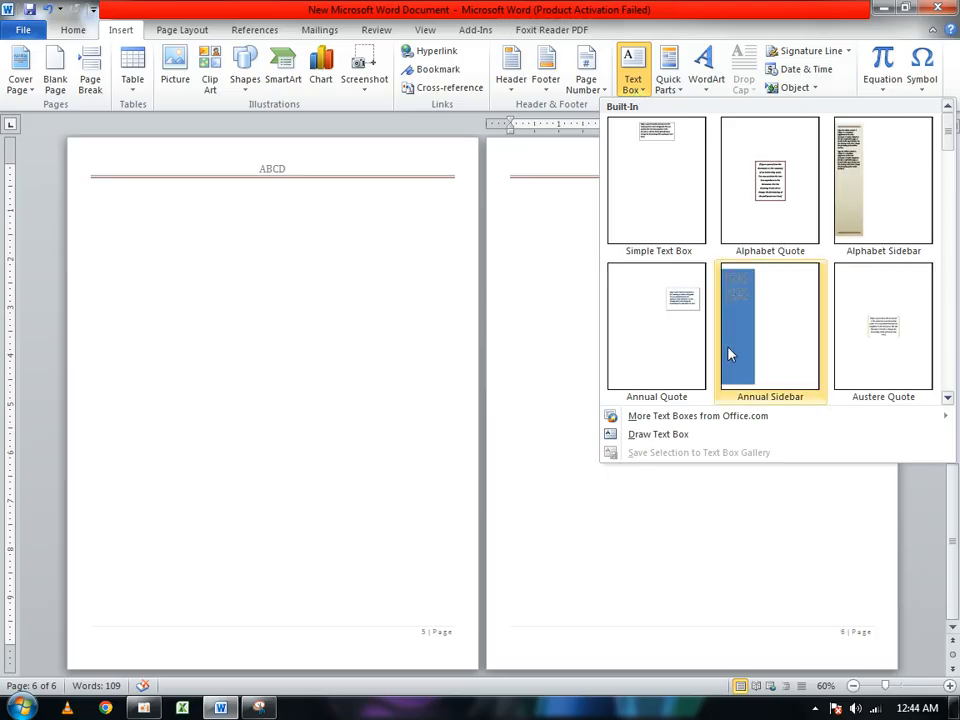
pyautogui.click(668, 440)
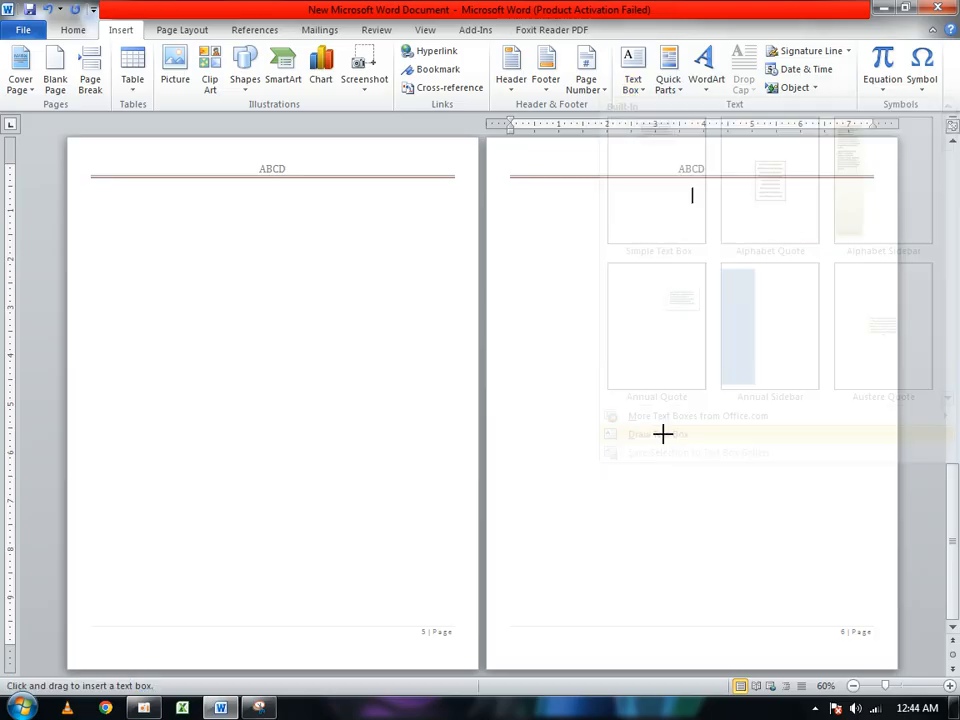
pyautogui.moveTo(269, 362); pyautogui.dragTo(356, 414)
pyautogui.write('asda')
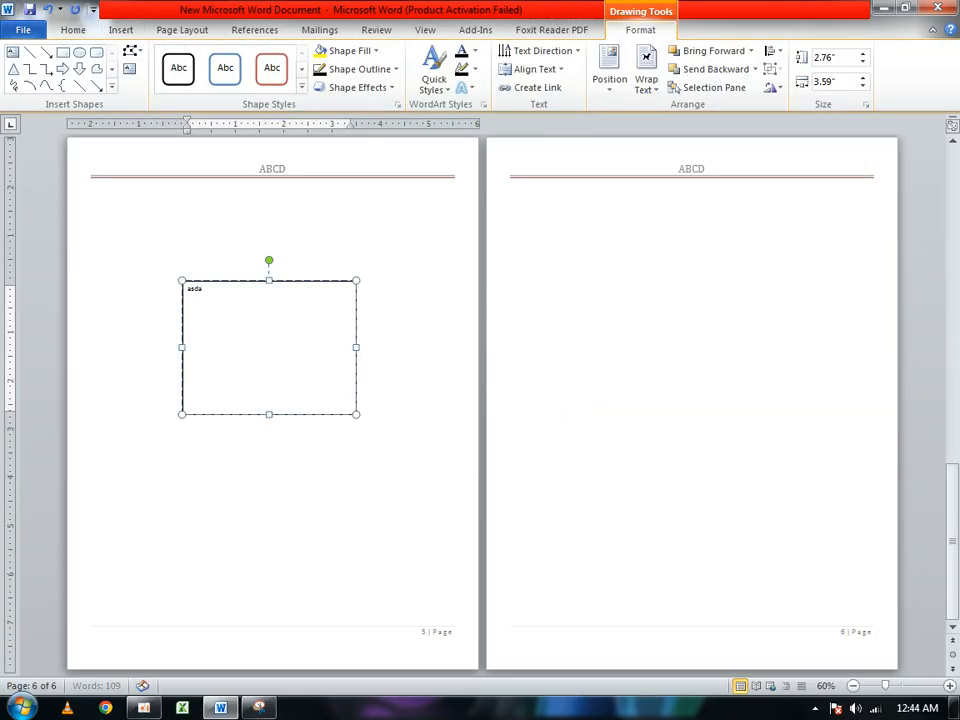
pyautogui.write('dad')
# Move the text box from page 5 to the upper part of page 6.
pyautogui.click(339, 278)
pyautogui.moveTo(339, 278); pyautogui.dragTo(677, 229)
pyautogui.click(178, 328)
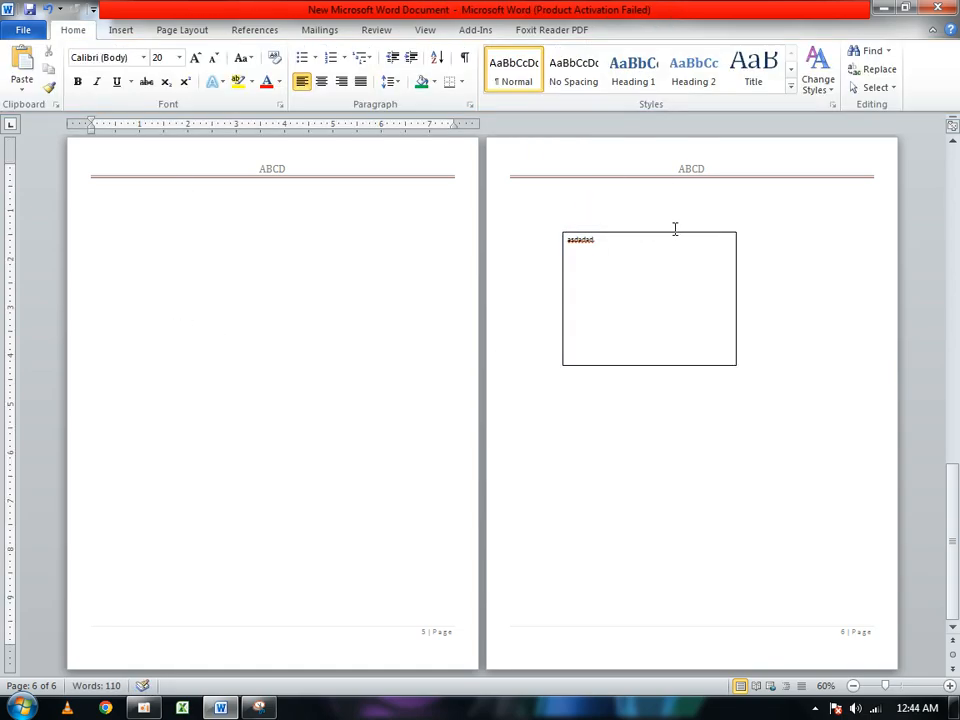
pyautogui.click(643, 236)
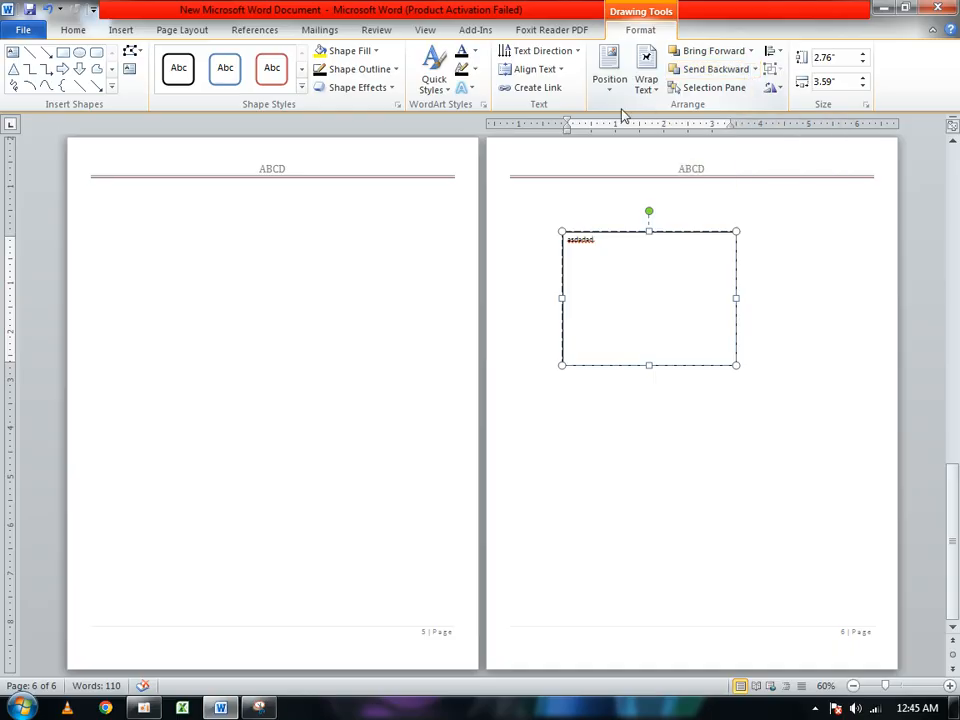
# Insert WordArt in the black gradient style at the top of page 5 with the text The.
pyautogui.click(194, 195)
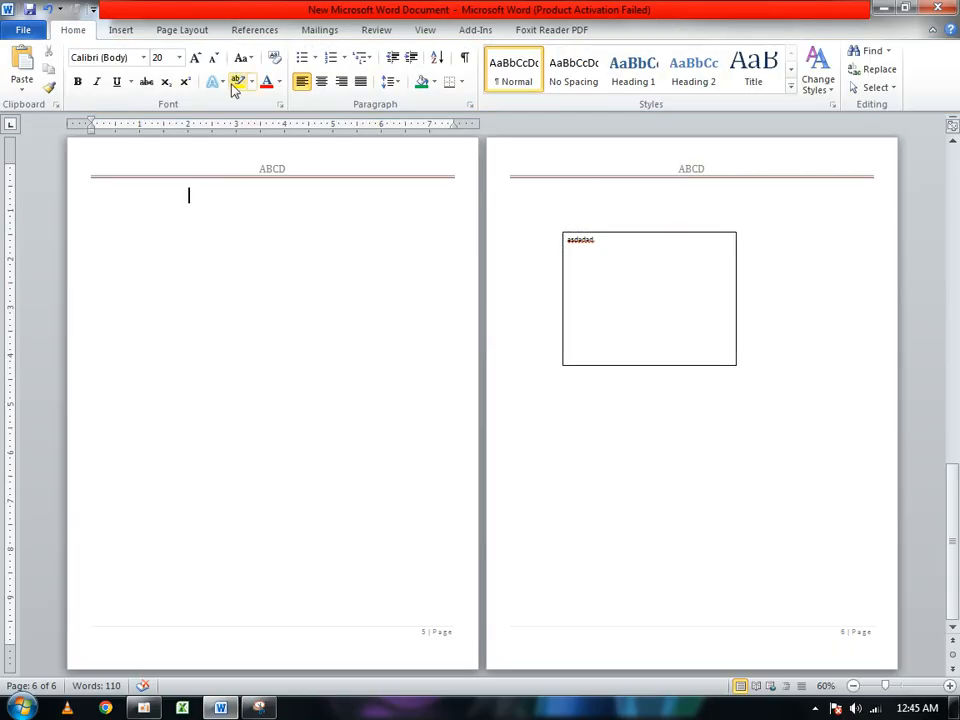
pyautogui.click(138, 31)
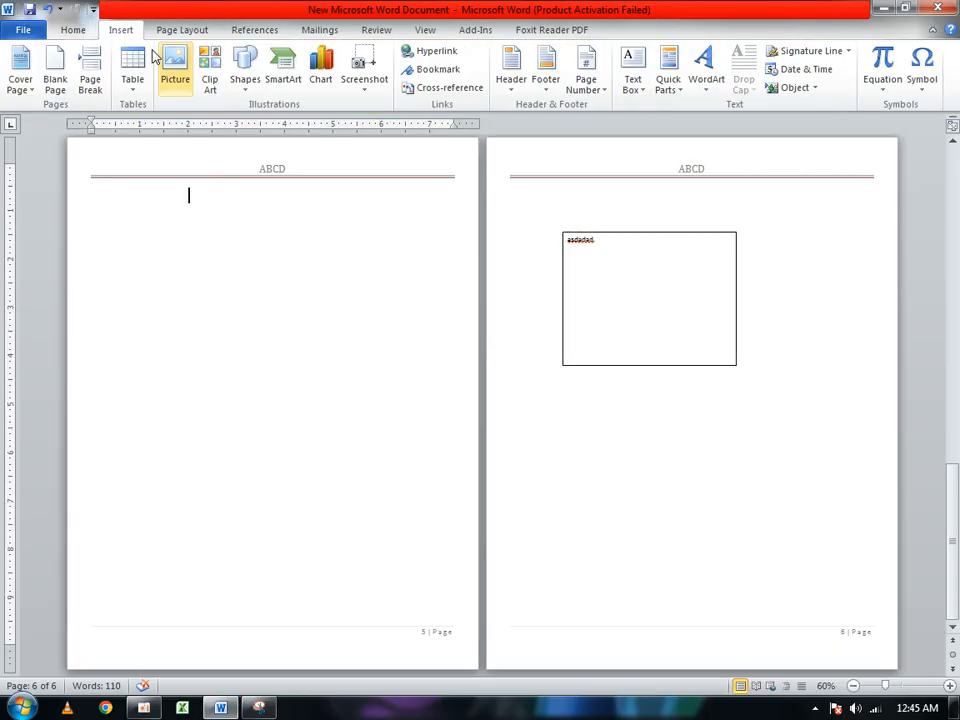
pyautogui.click(714, 96)
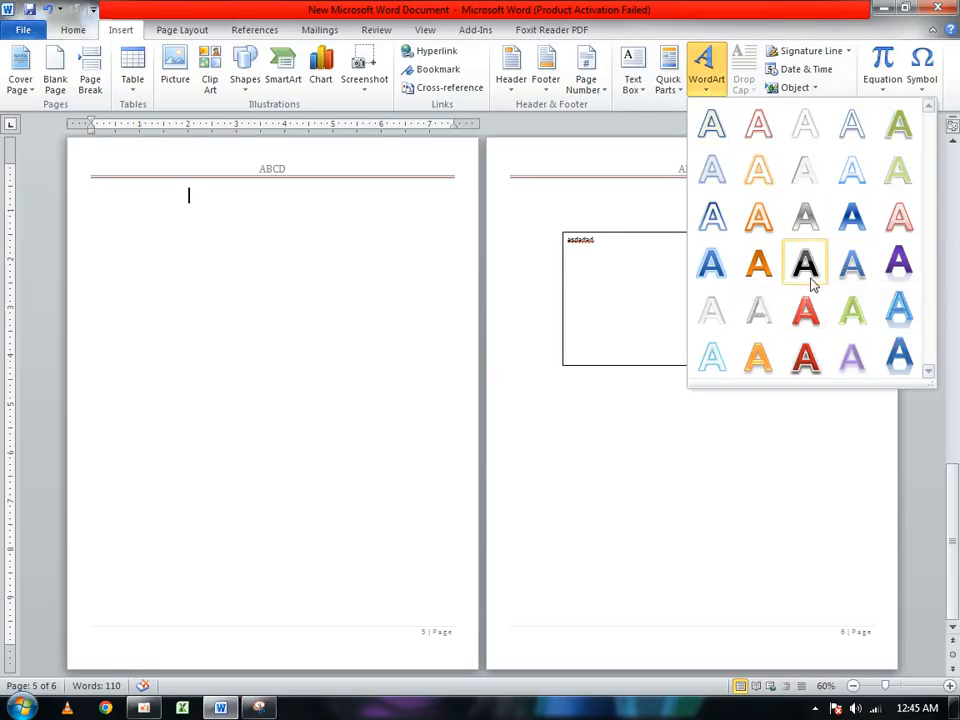
pyautogui.click(810, 274)
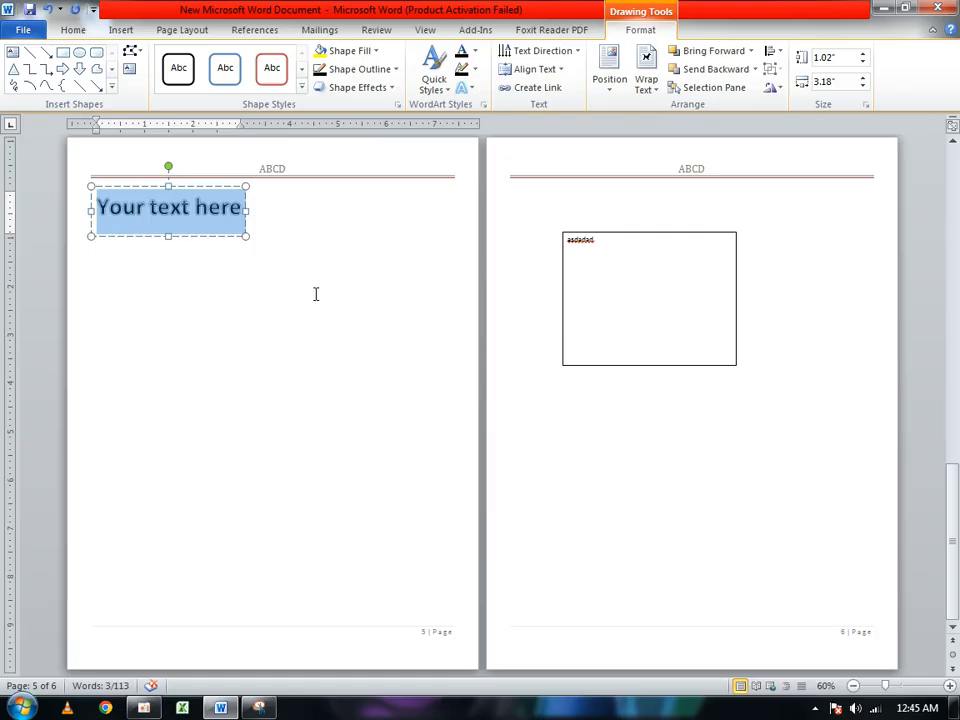
pyautogui.write('E')
pyautogui.press('BackSpace')
pyautogui.write('The')
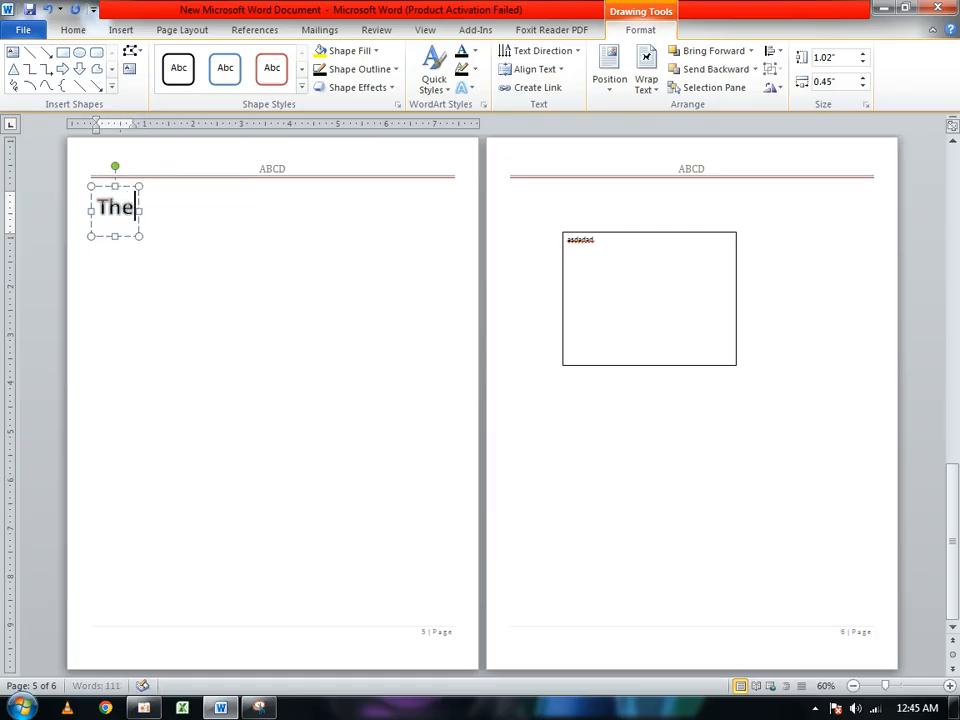
pyautogui.click(234, 225)
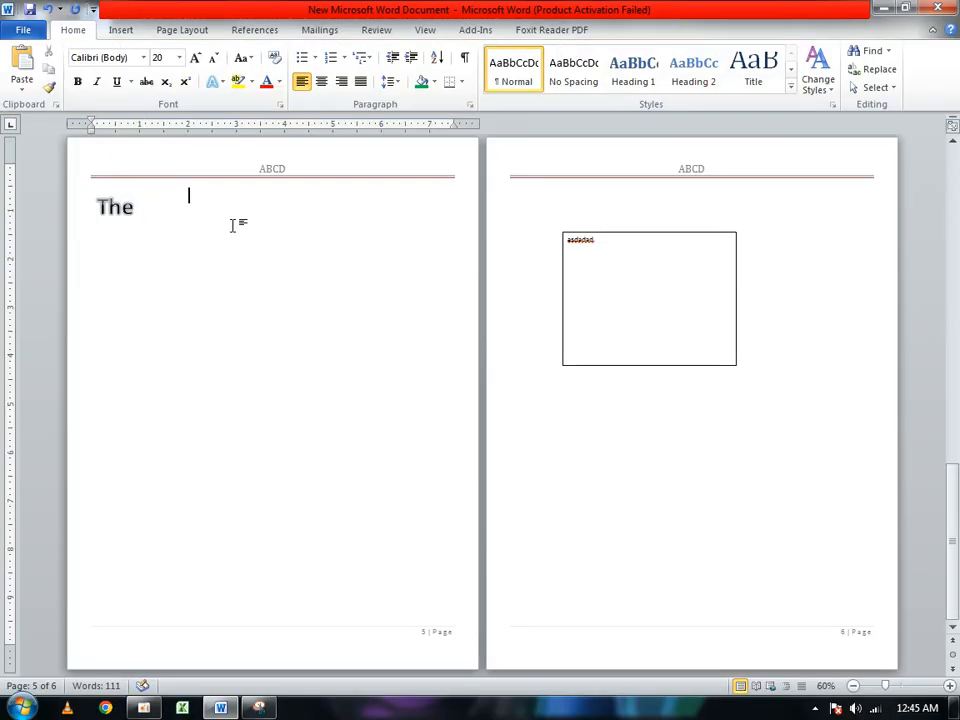
# Enlarge the WordArt frame to about 6.69" wide and 2.78" high, and try to set its height to 50.
pyautogui.click(132, 210)
pyautogui.moveTo(135, 230); pyautogui.dragTo(416, 319)
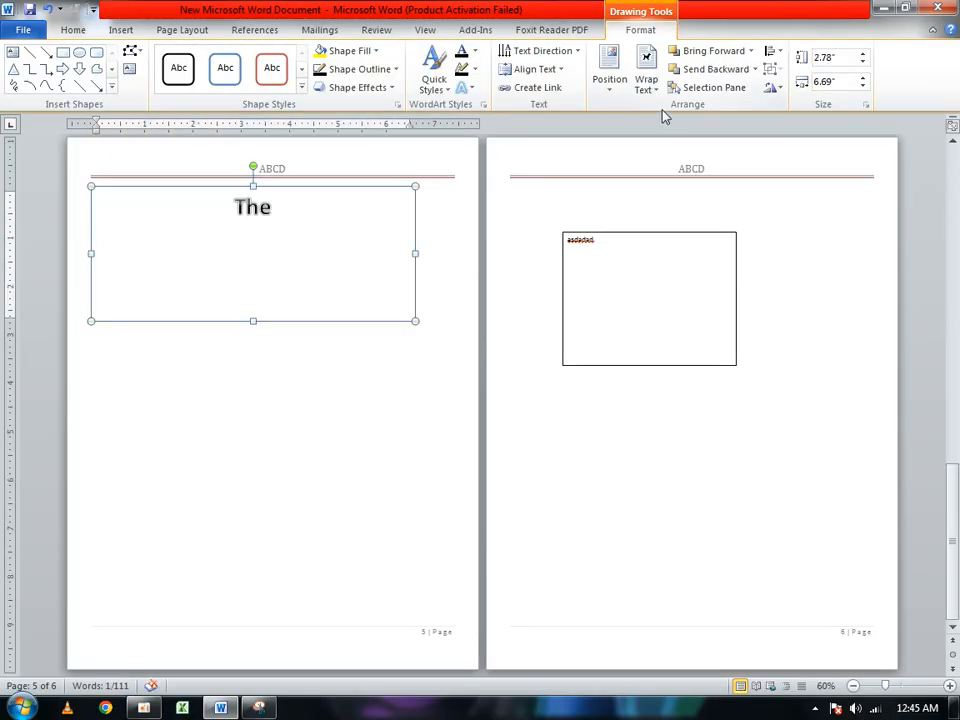
pyautogui.click(830, 57)
pyautogui.write('50')
pyautogui.click(236, 228)
# Set the WordArt text to font size 72 and shrink its frame to fit more closely around the word.
pyautogui.click(72, 30)
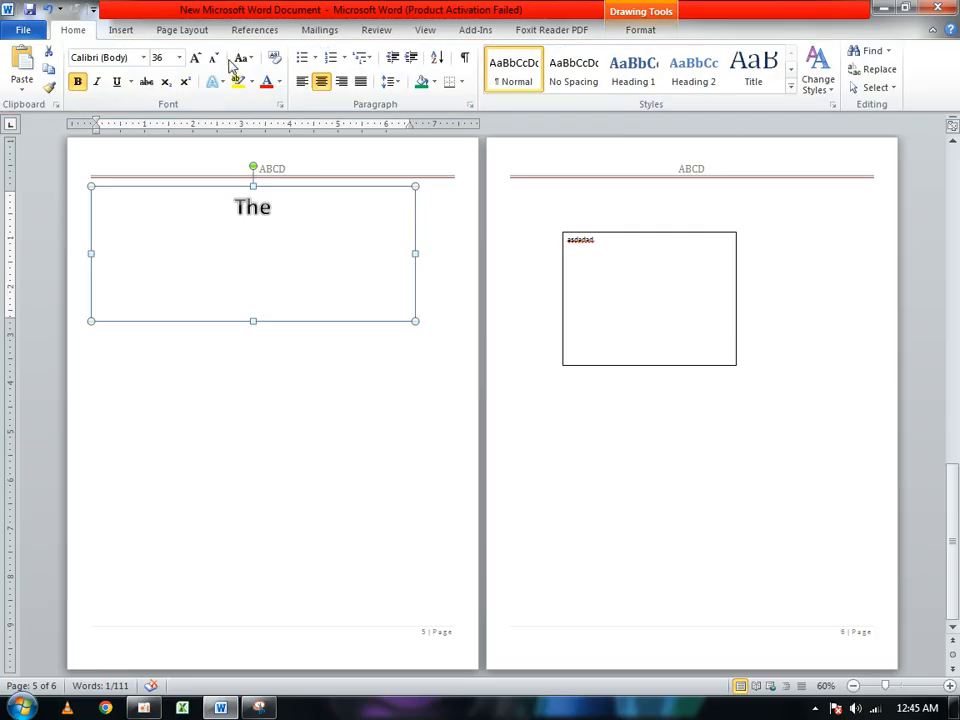
pyautogui.click(179, 57)
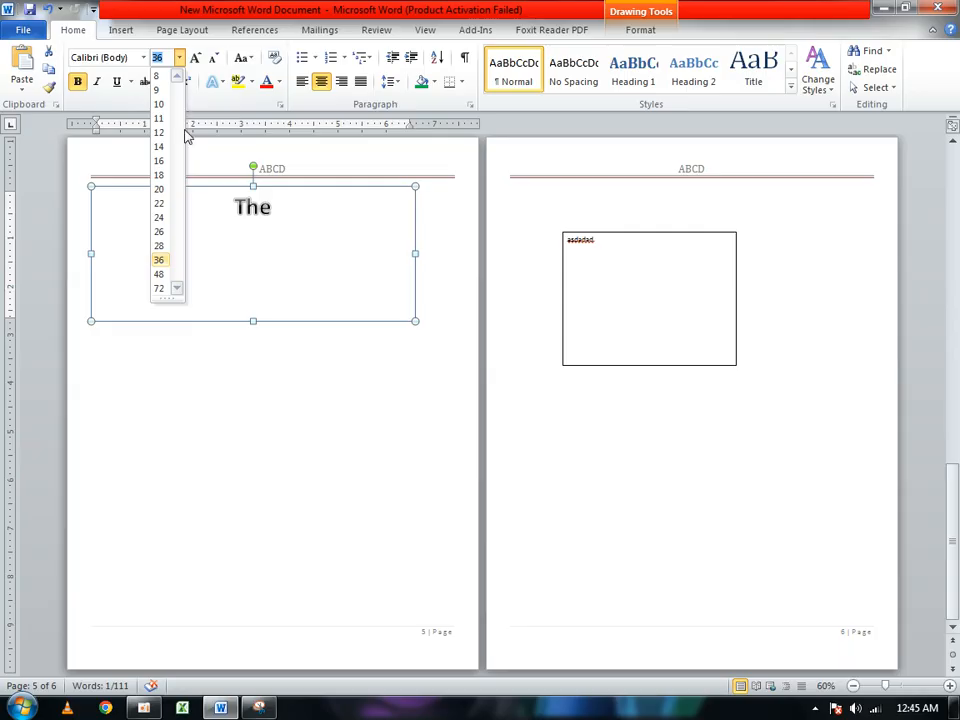
pyautogui.click(165, 288)
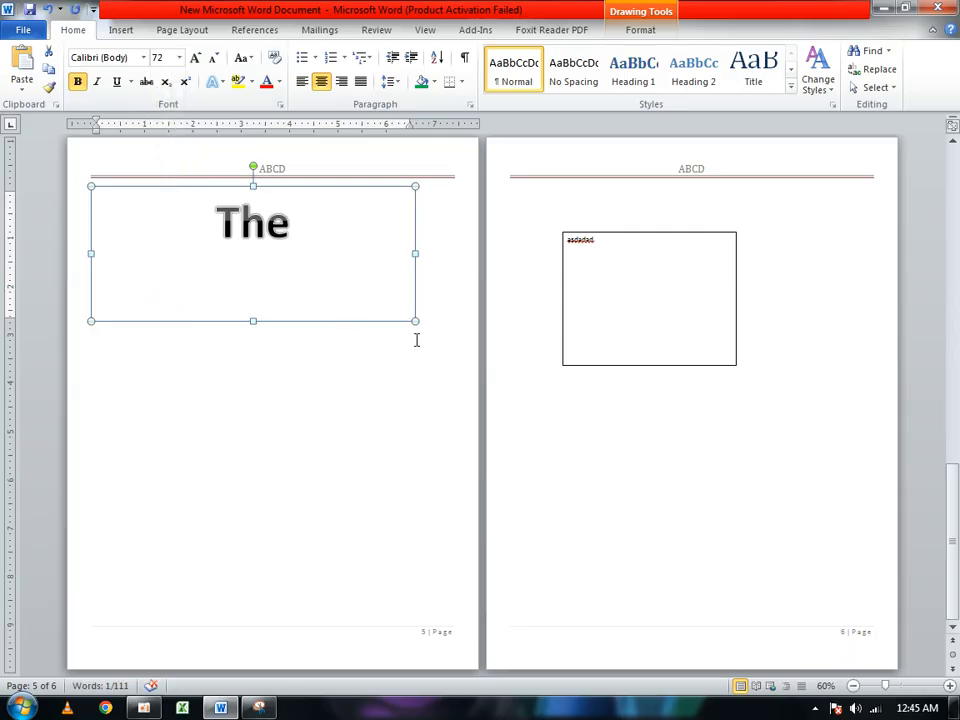
pyautogui.moveTo(410, 318); pyautogui.dragTo(276, 253)
pyautogui.scroll(9, 268, 347)
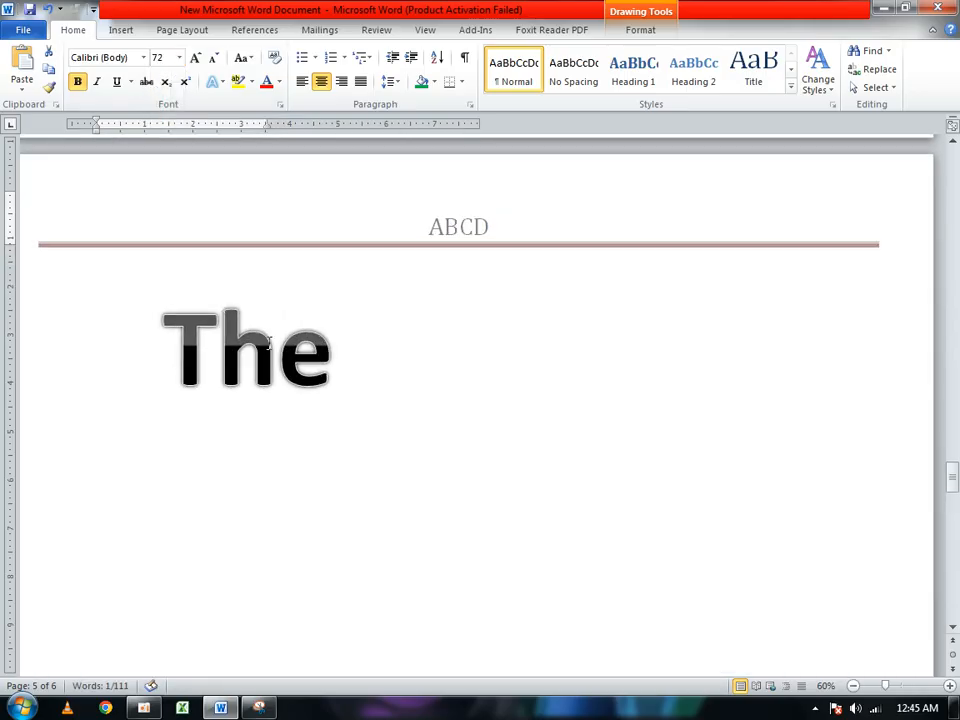
# Examine the setup options for a Microsoft Office signature line without adding one to the document.
pyautogui.scroll(-4, 268, 342)
pyautogui.click(381, 401)
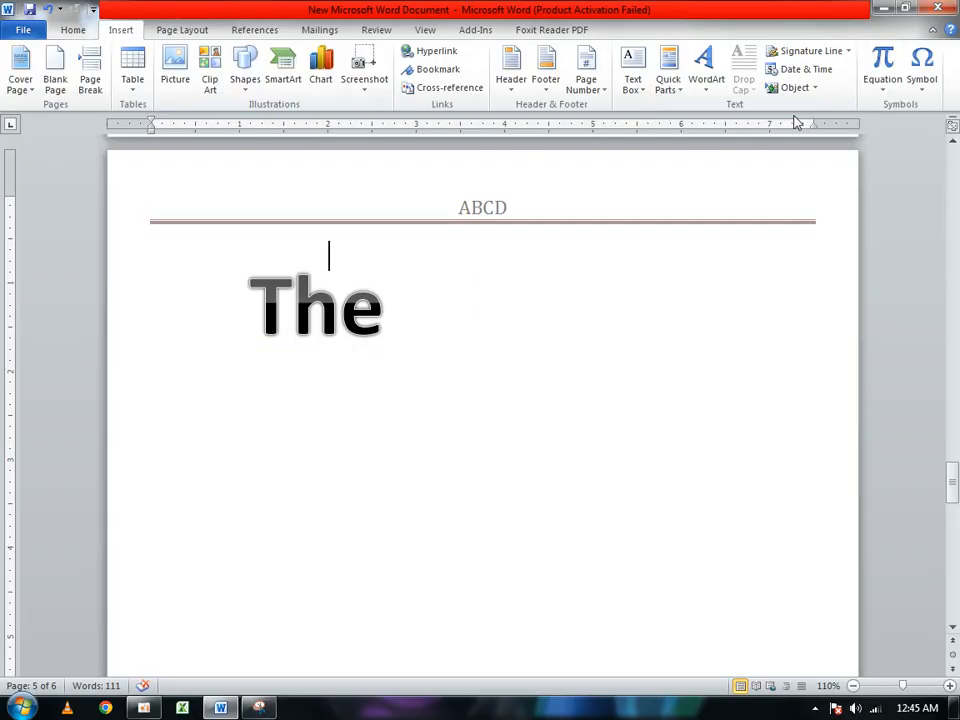
pyautogui.click(849, 52)
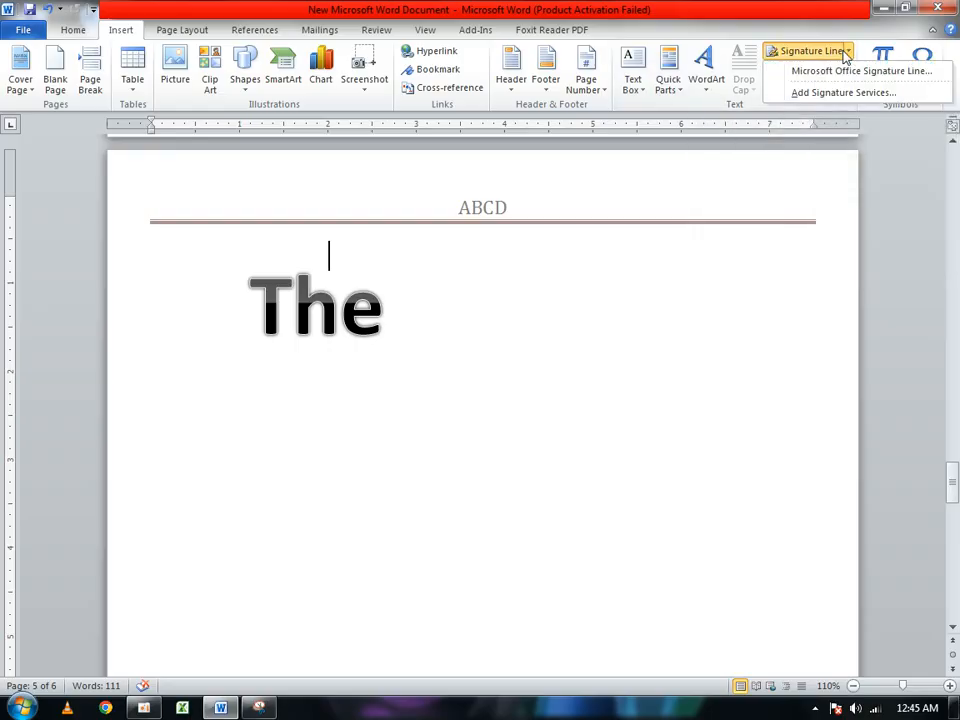
pyautogui.click(840, 71)
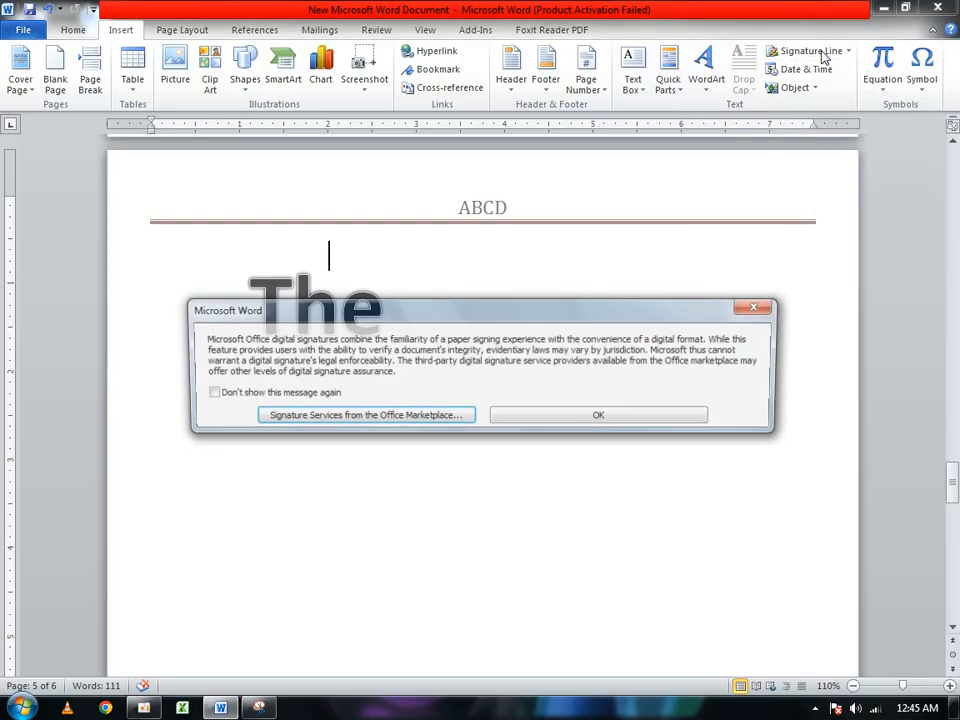
pyautogui.click(608, 418)
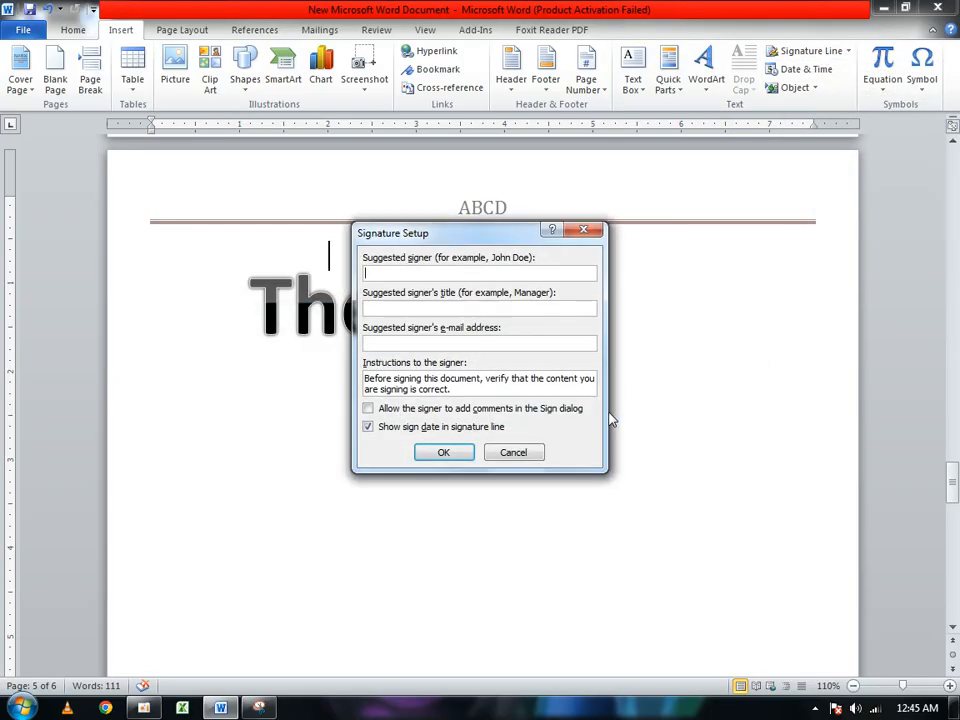
pyautogui.click(520, 453)
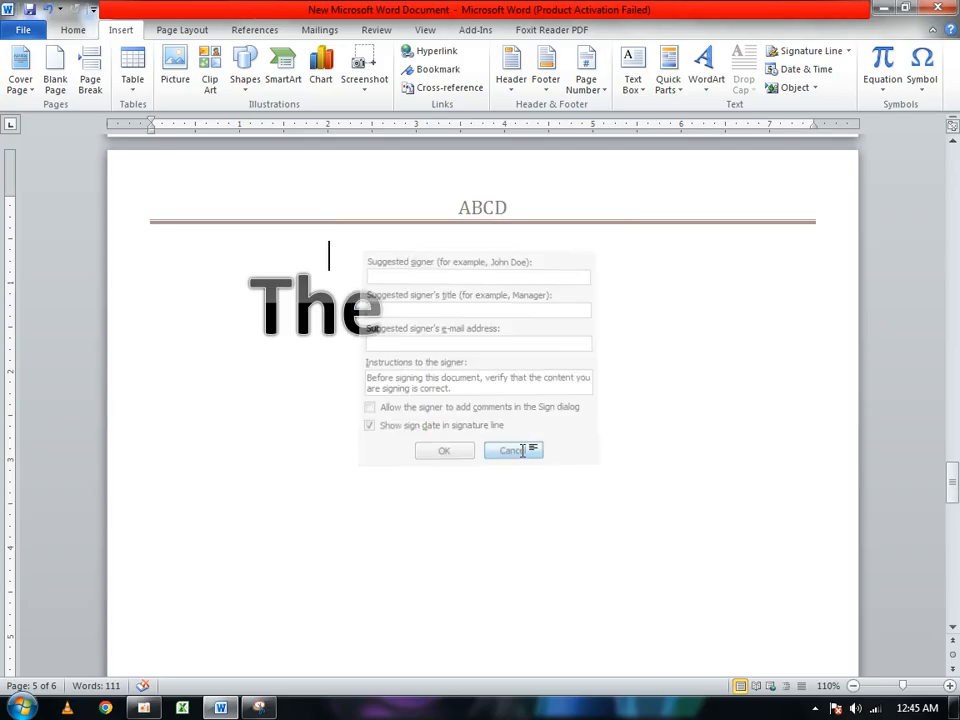
# Look over the available date and time formats and the choices for inserting an object.
pyautogui.click(814, 72)
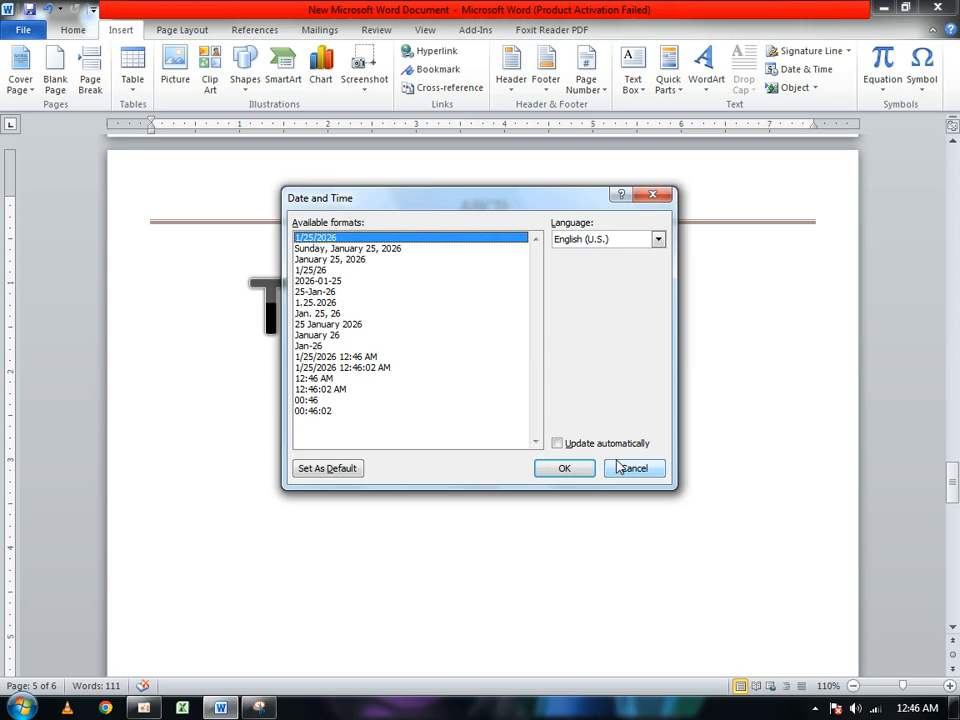
pyautogui.click(625, 468)
pyautogui.click(814, 88)
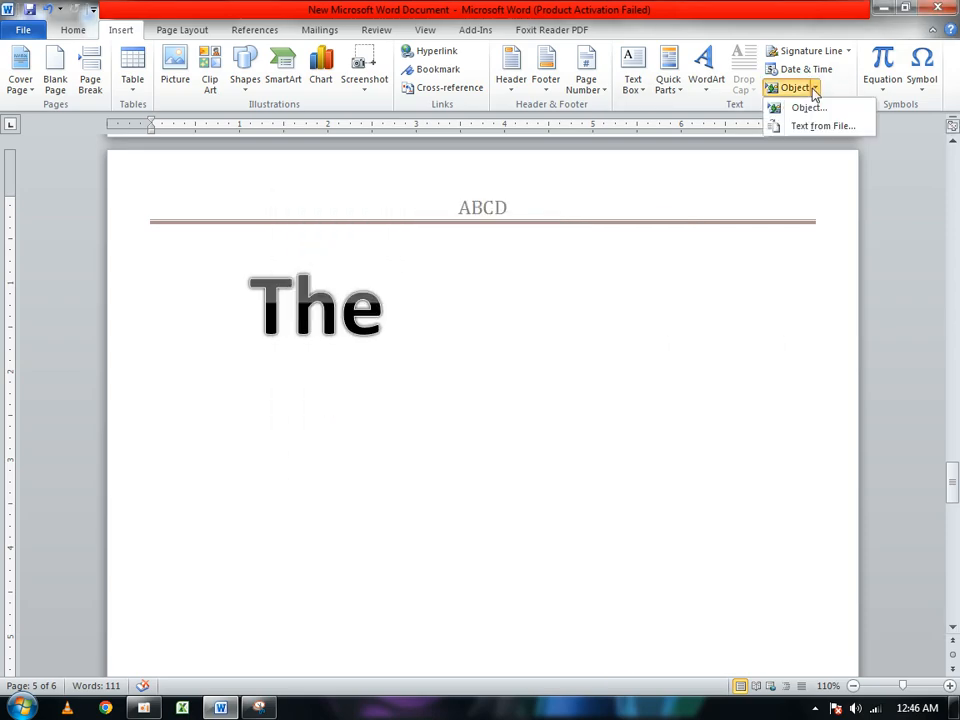
# Insert the built-in Area of Circle equation at the cursor near the WordArt.
pyautogui.click(886, 90)
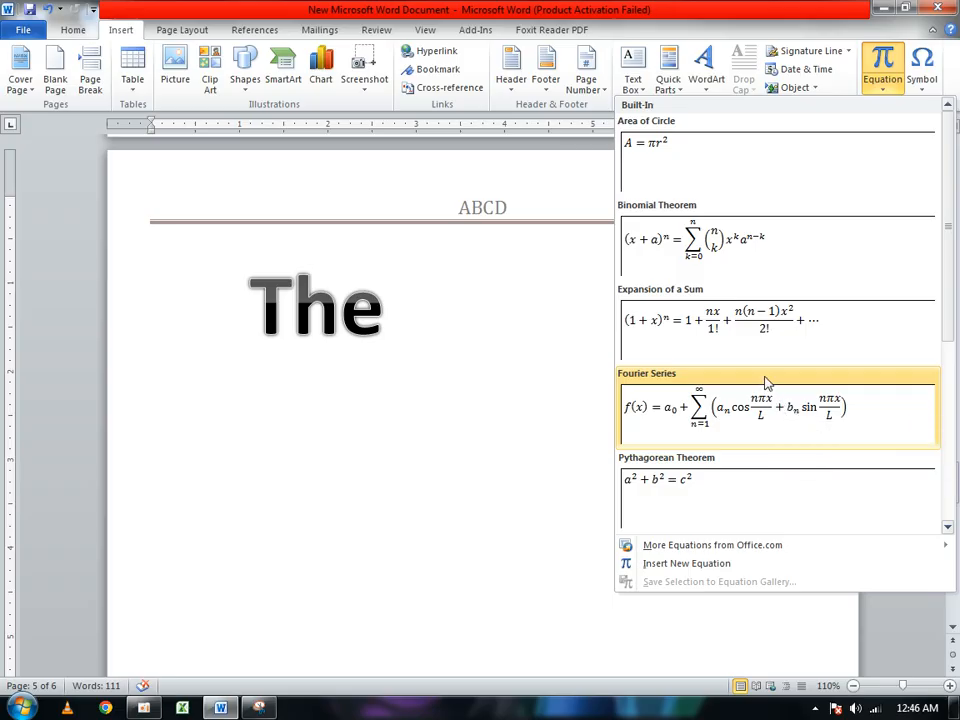
pyautogui.scroll(-3, 754, 360)
pyautogui.scroll(3, 754, 360)
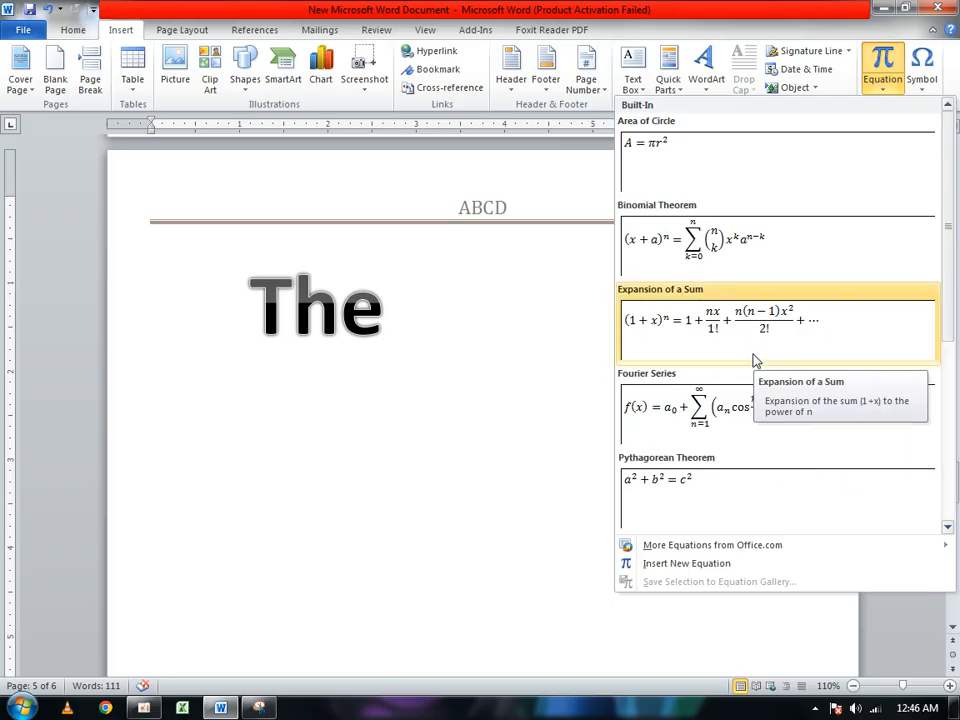
pyautogui.click(697, 170)
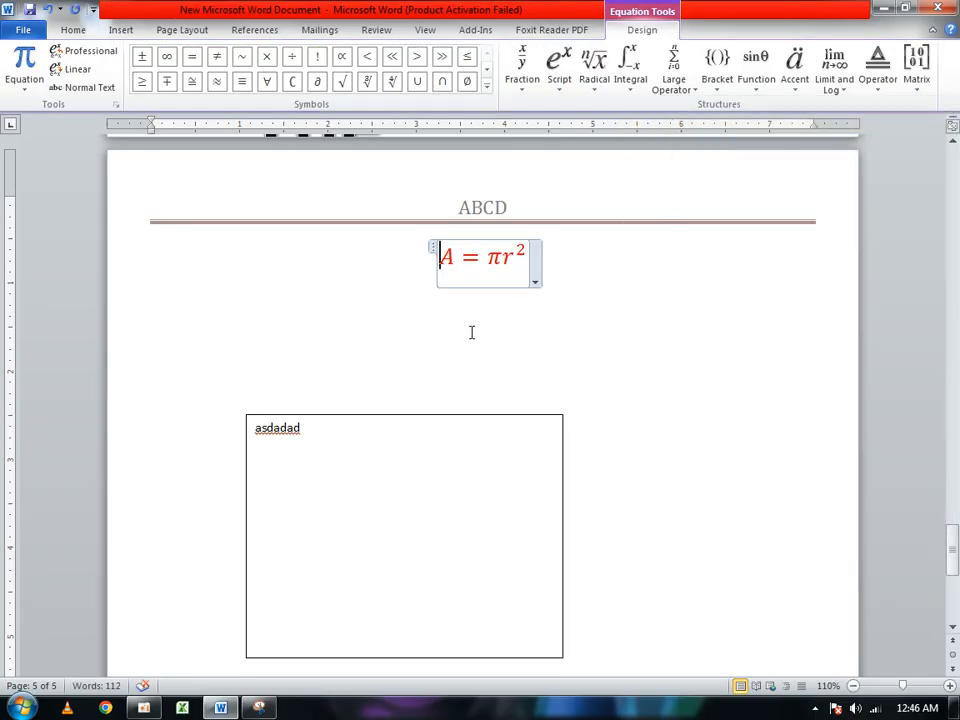
# Add an empty stacked fraction at the end of the area equation, after r².
pyautogui.scroll(4, 472, 332)
pyautogui.click(506, 305)
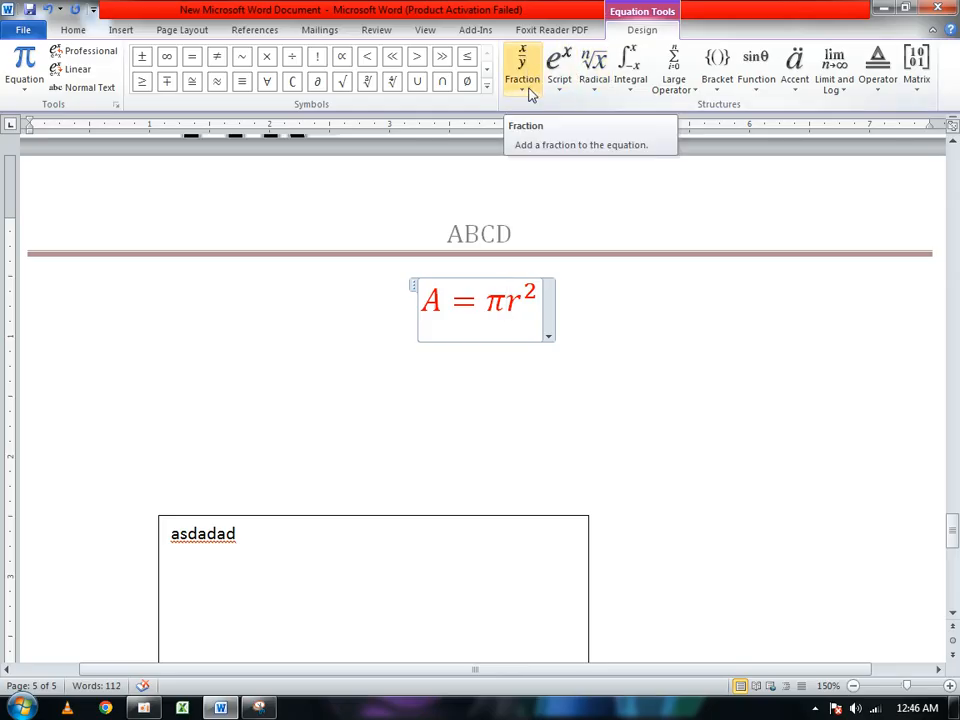
pyautogui.click(538, 306)
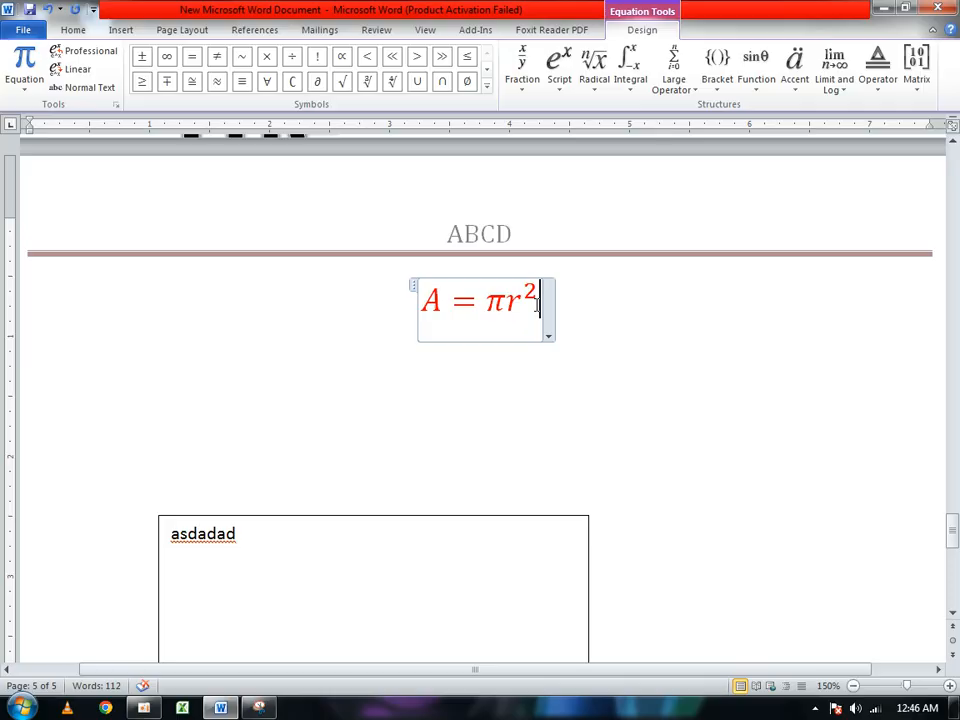
pyautogui.click(521, 78)
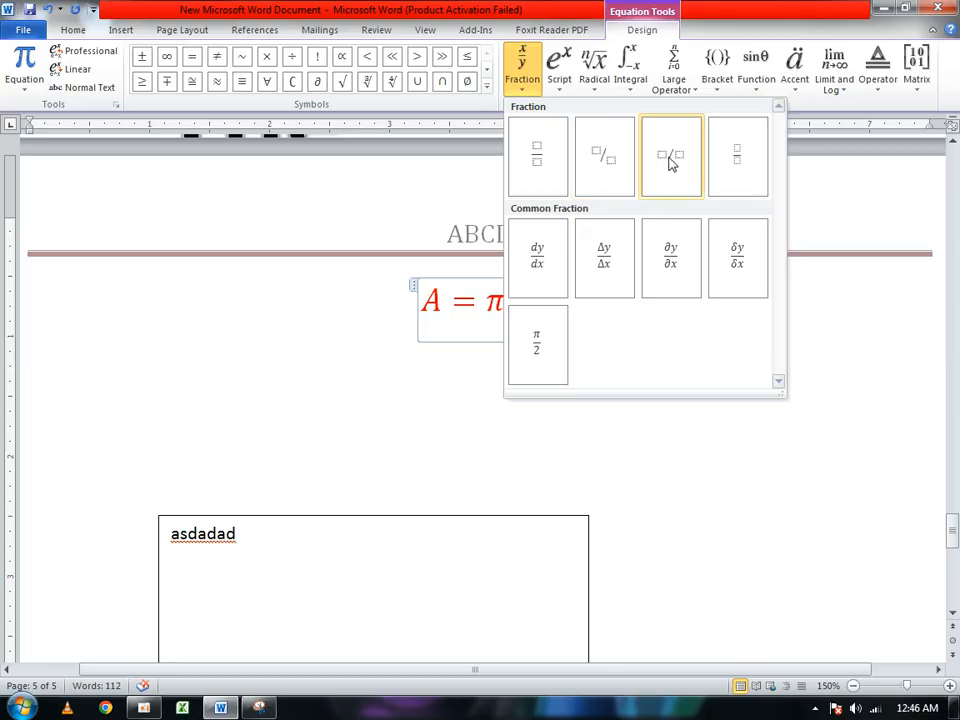
pyautogui.click(561, 173)
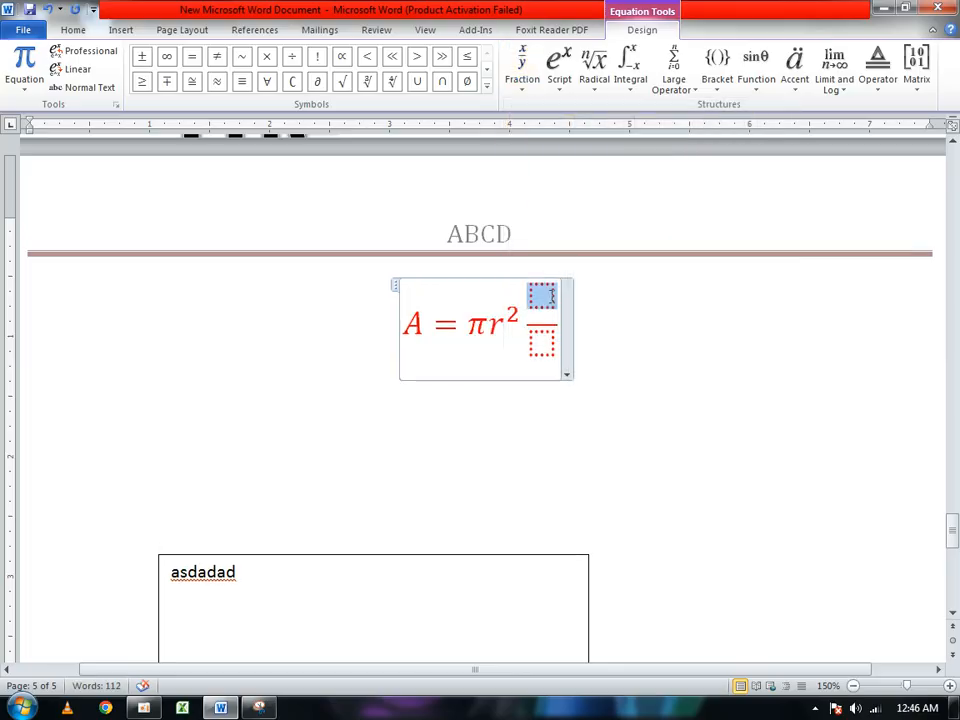
# Fill the fraction's numerator with a superscript structure reading s to the power of 2.
pyautogui.click(559, 65)
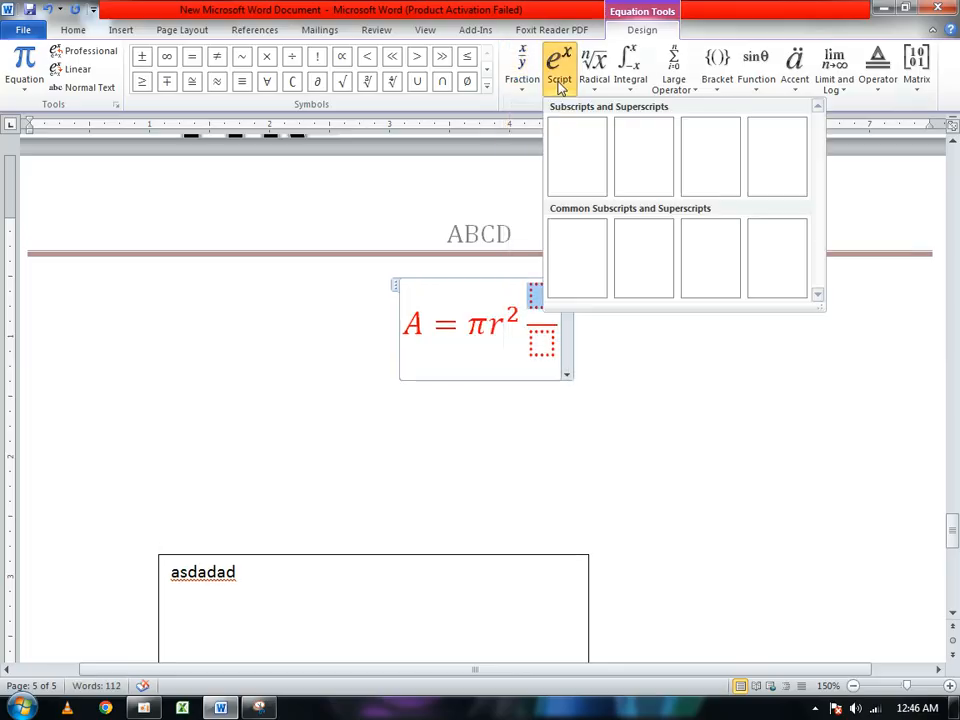
pyautogui.click(587, 167)
pyautogui.click(527, 303)
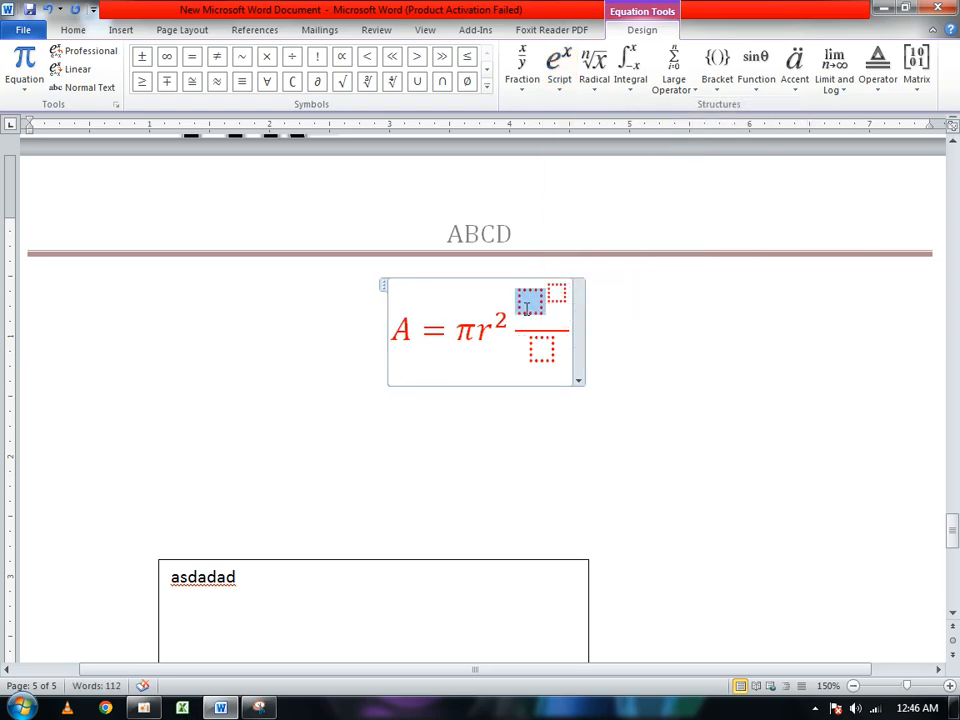
pyautogui.write('s')
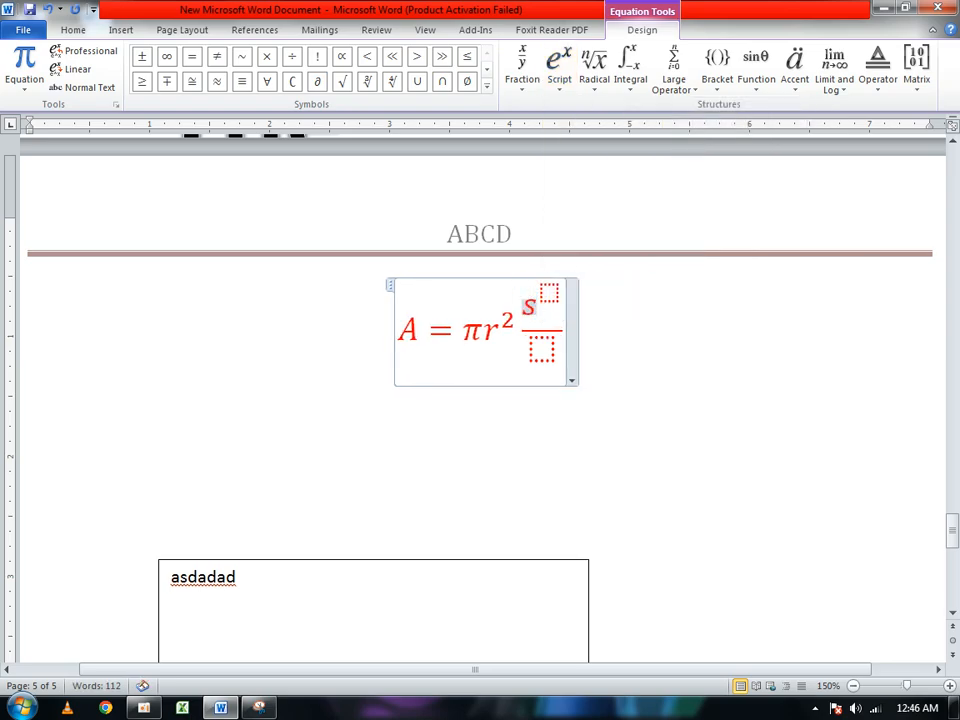
pyautogui.press('Right')
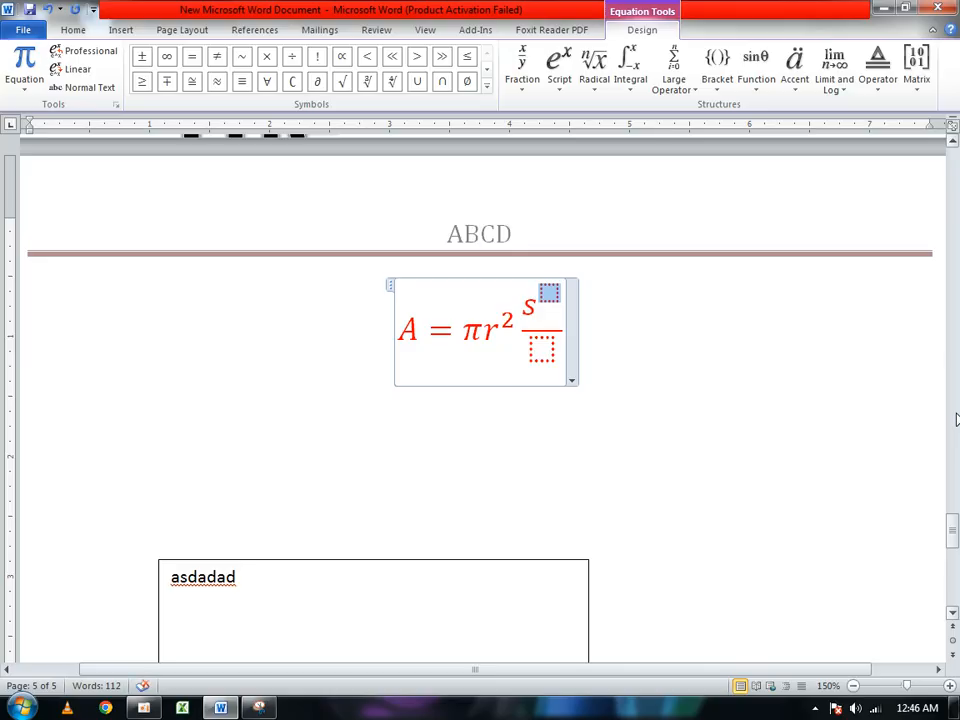
pyautogui.write('2')
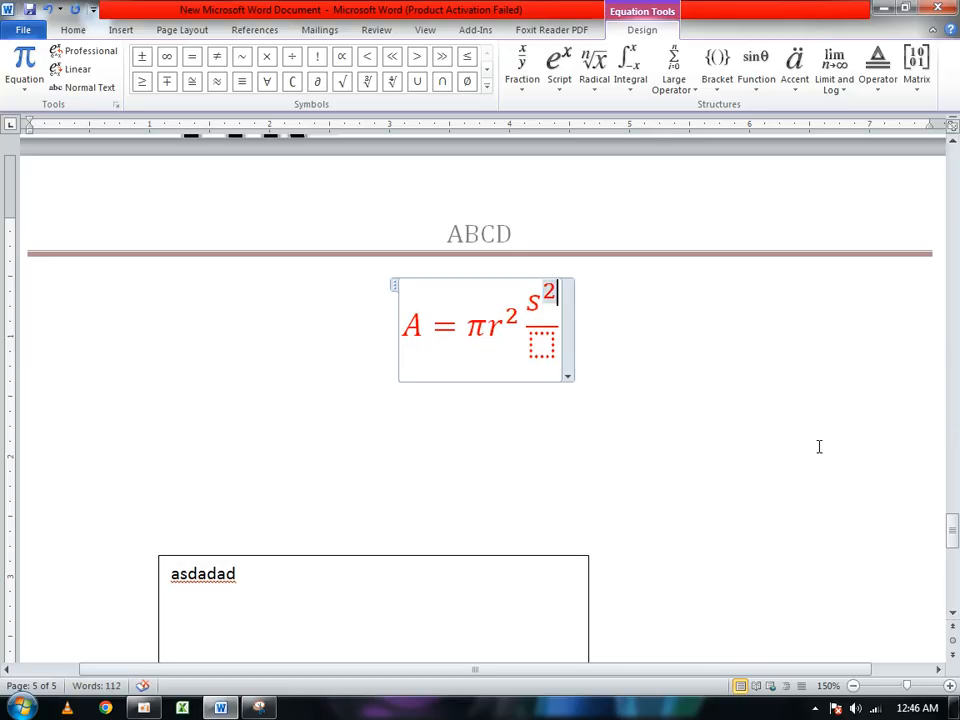
# Add an integral with upper limit 1 and lower limit 2 after s² in the numerator, leaving its integrand empty.
pyautogui.click(647, 88)
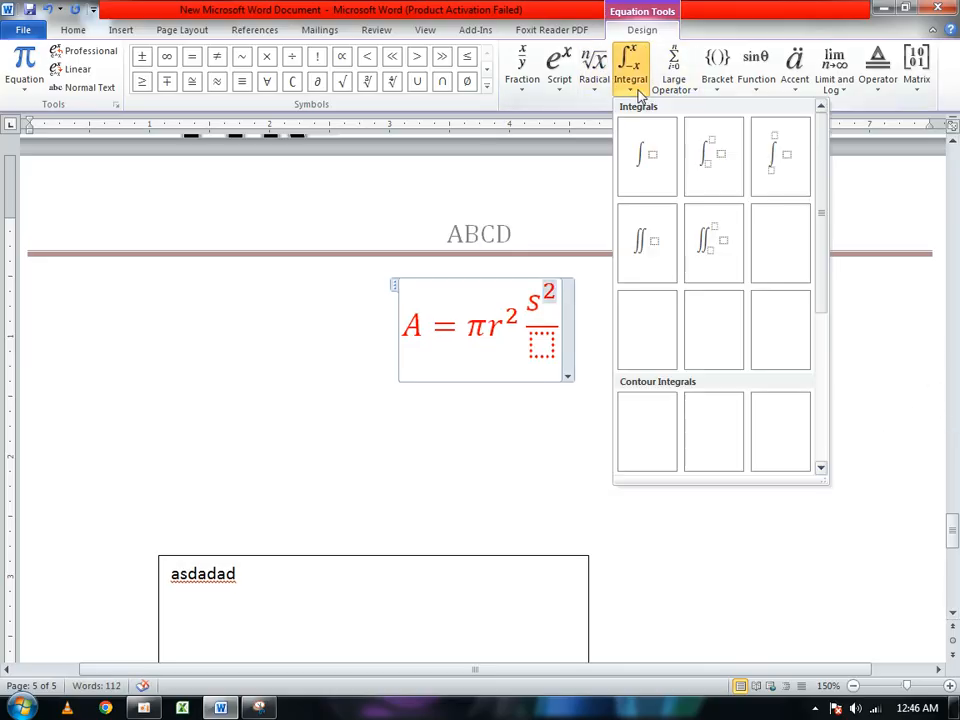
pyautogui.click(716, 160)
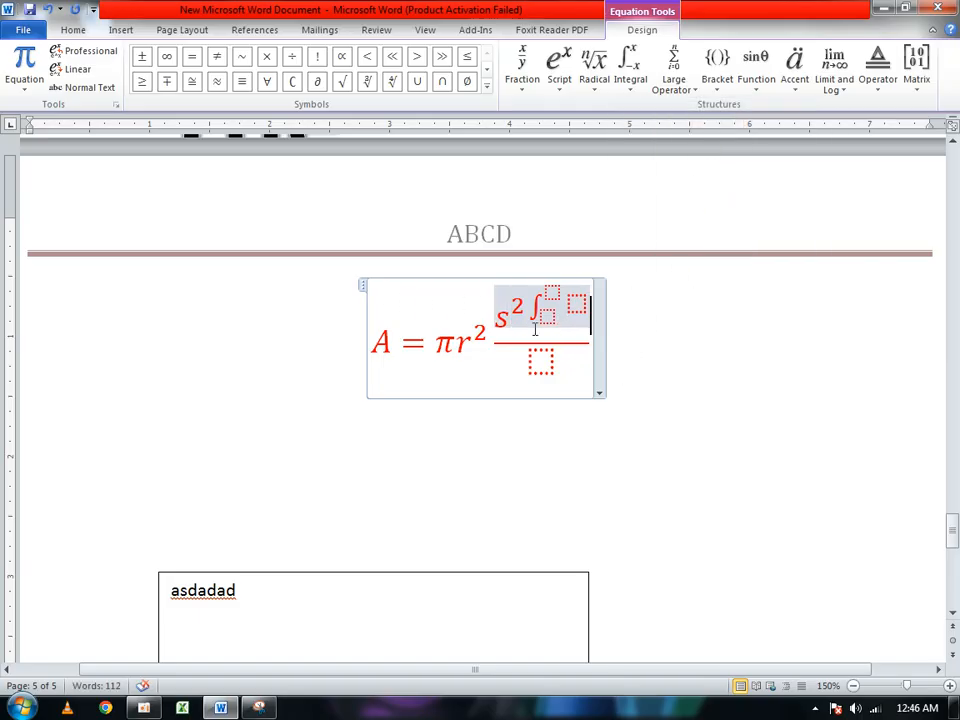
pyautogui.click(552, 294)
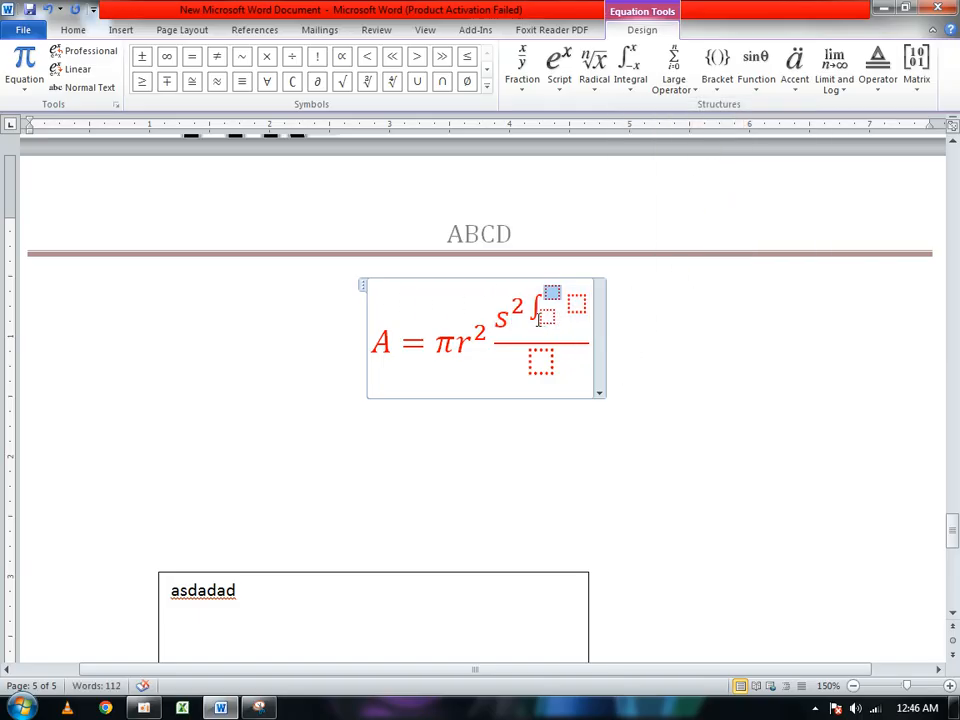
pyautogui.write('1')
pyautogui.press('Down')
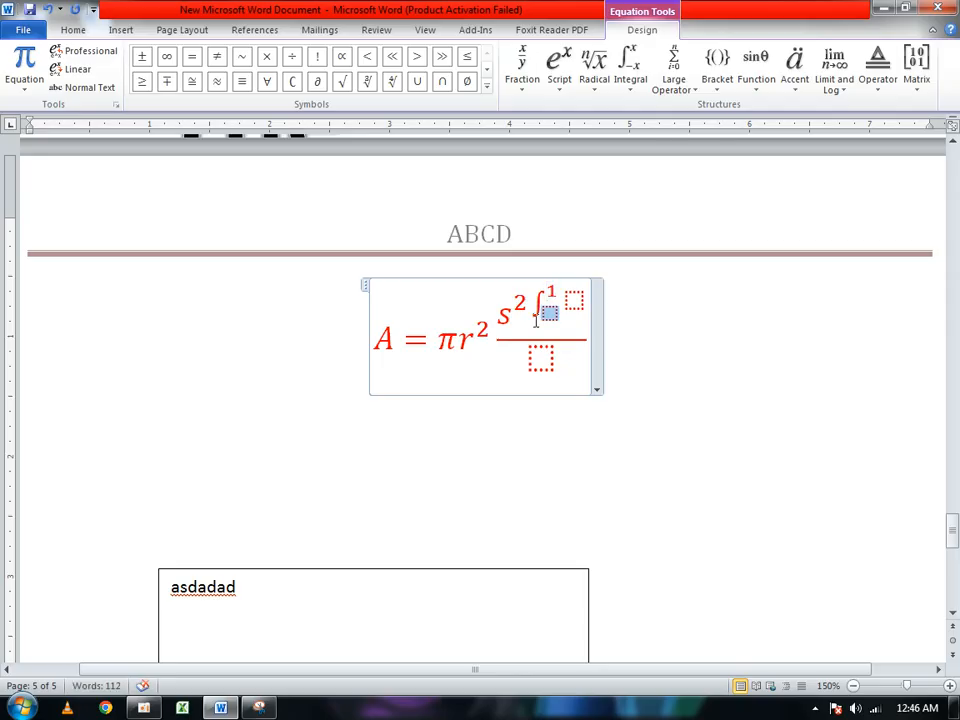
pyautogui.write('2')
pyautogui.press('Up')
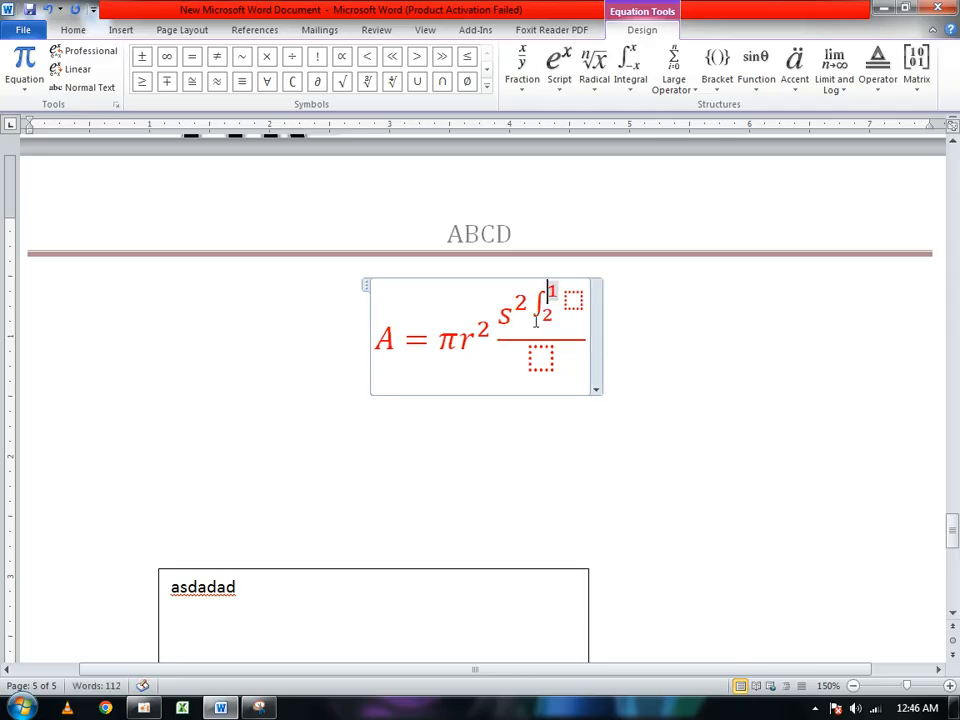
pyautogui.press('Right')
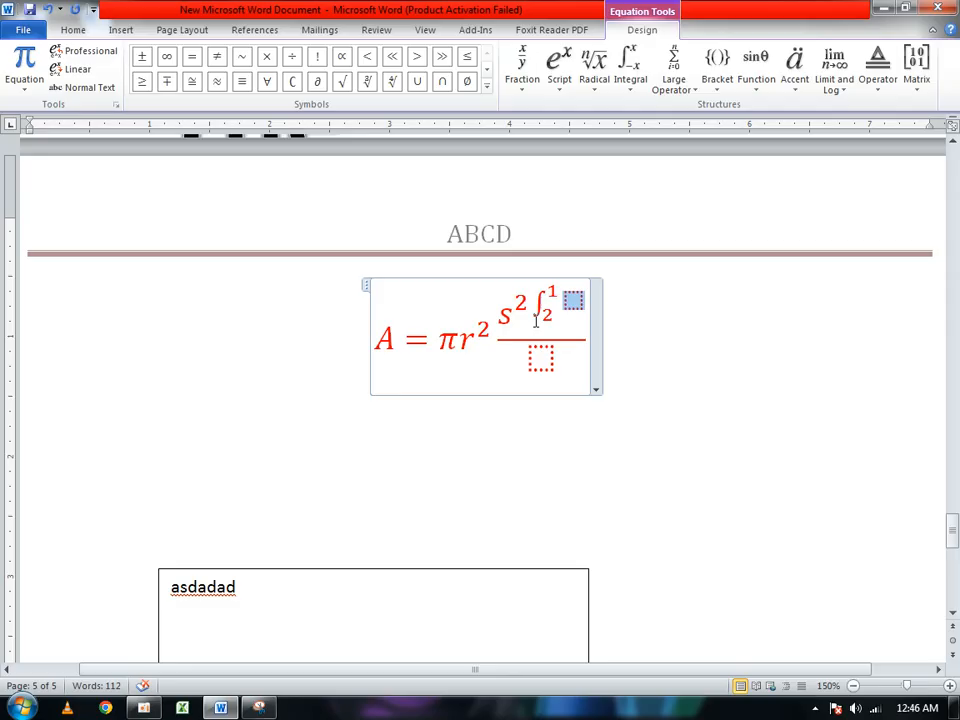
pyautogui.write('d')
pyautogui.press('BackSpace')
pyautogui.click(470, 422)
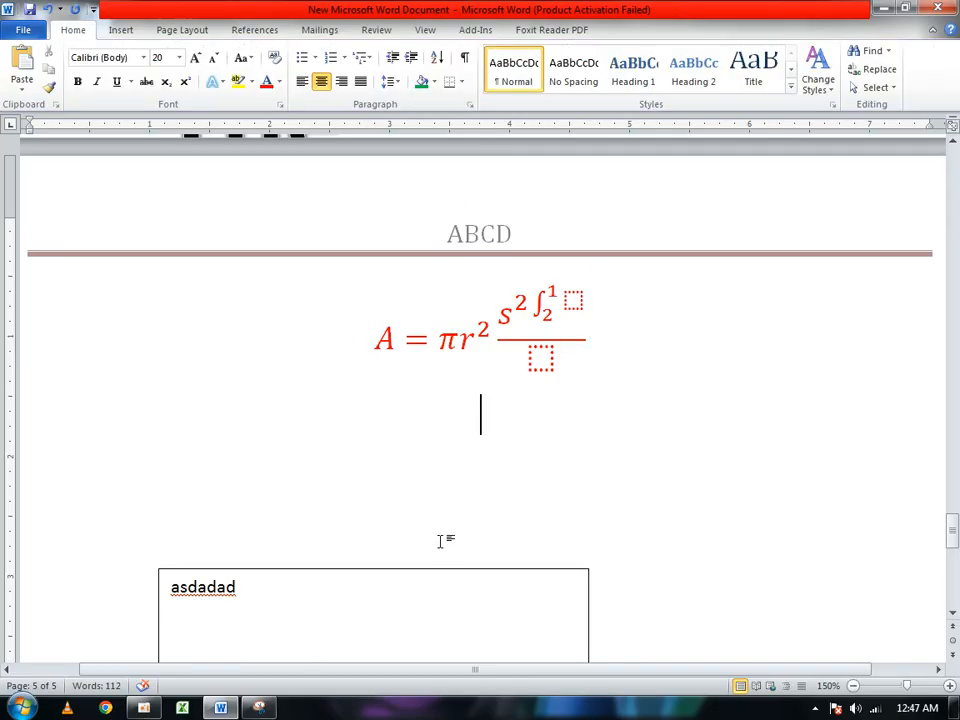
# Insert the therefore symbol (∴) from the Basic Math set into the fraction's denominator.
pyautogui.click(541, 358)
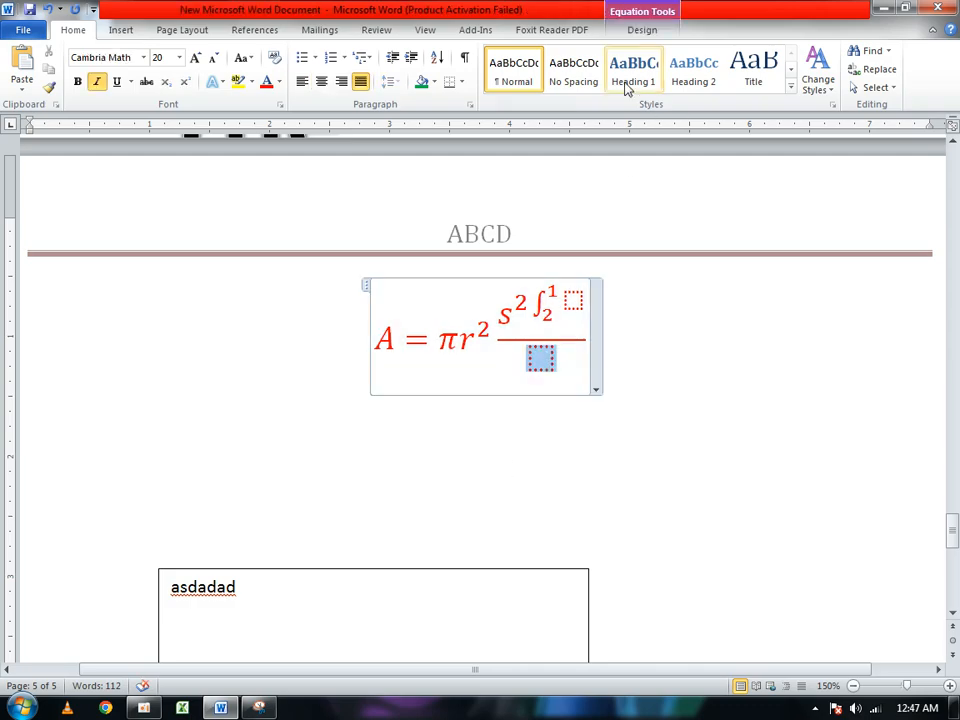
pyautogui.click(641, 30)
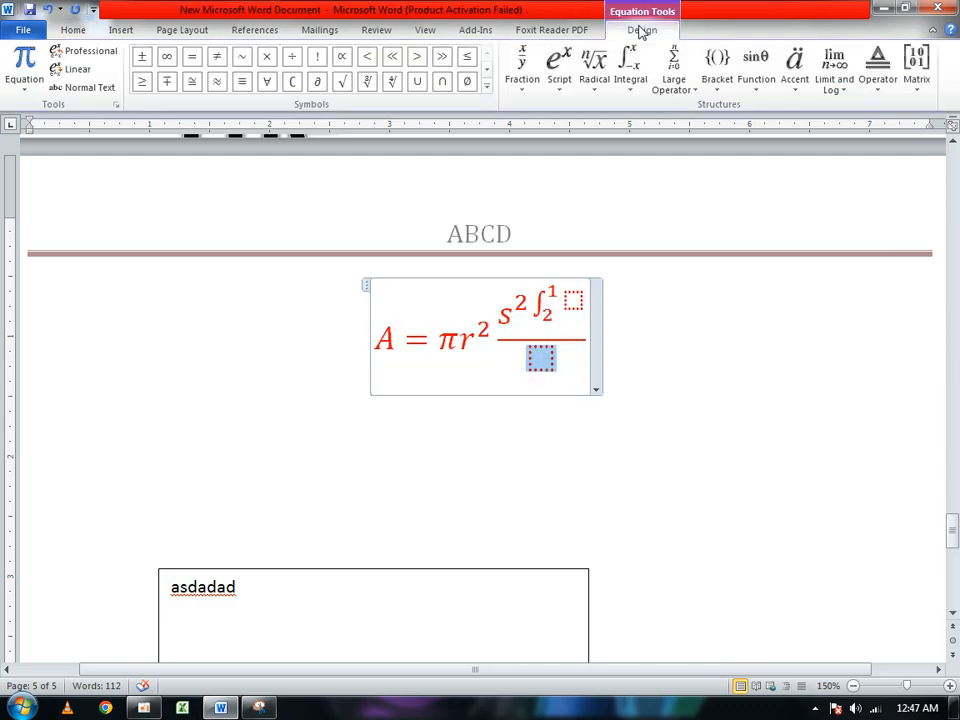
pyautogui.click(486, 88)
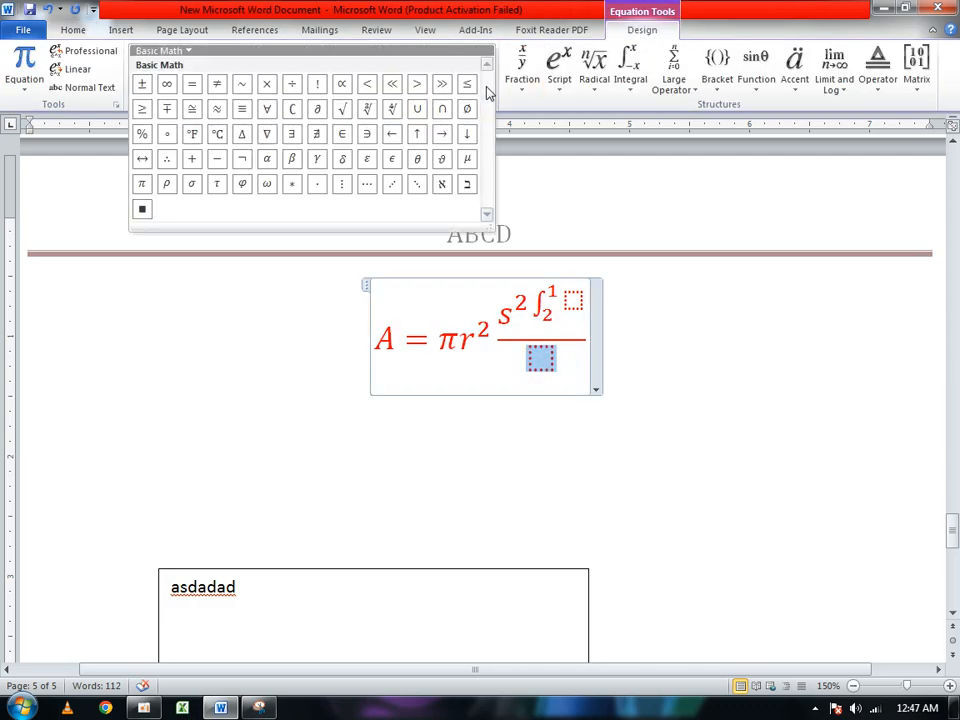
pyautogui.click(166, 162)
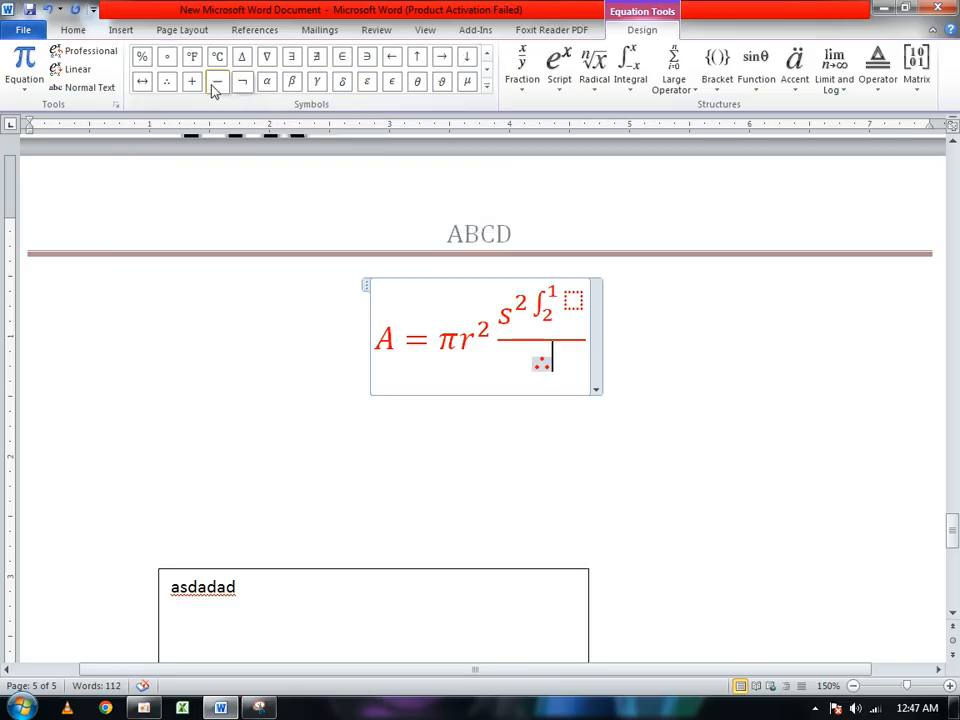